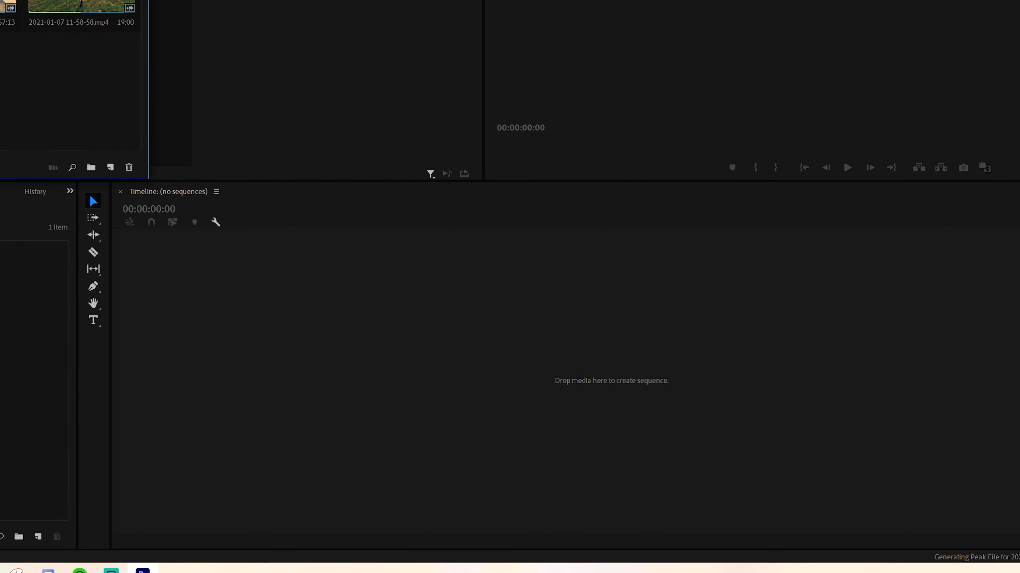
drag(4, 4, 293, 372)
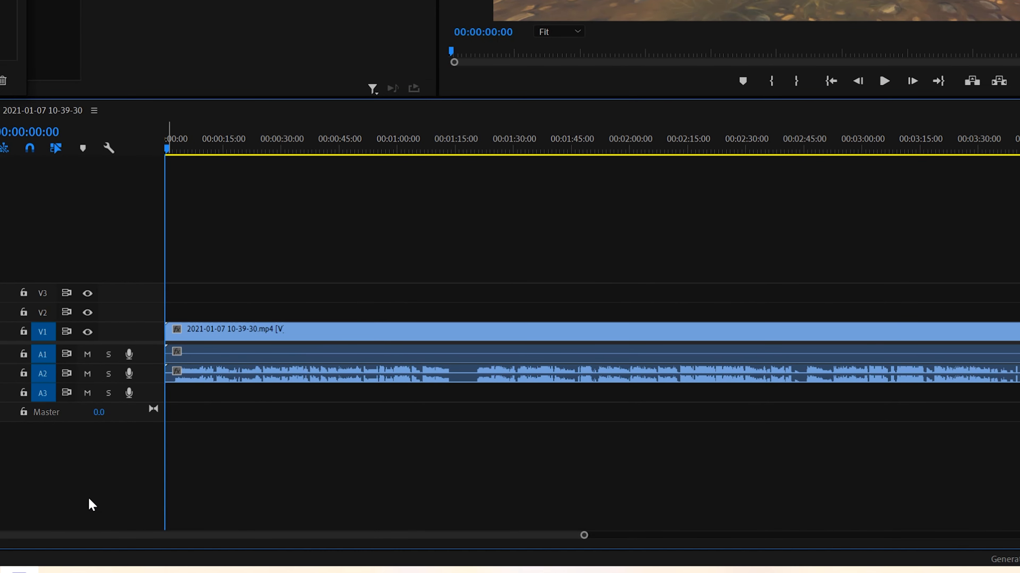
drag(584, 535, 329, 535)
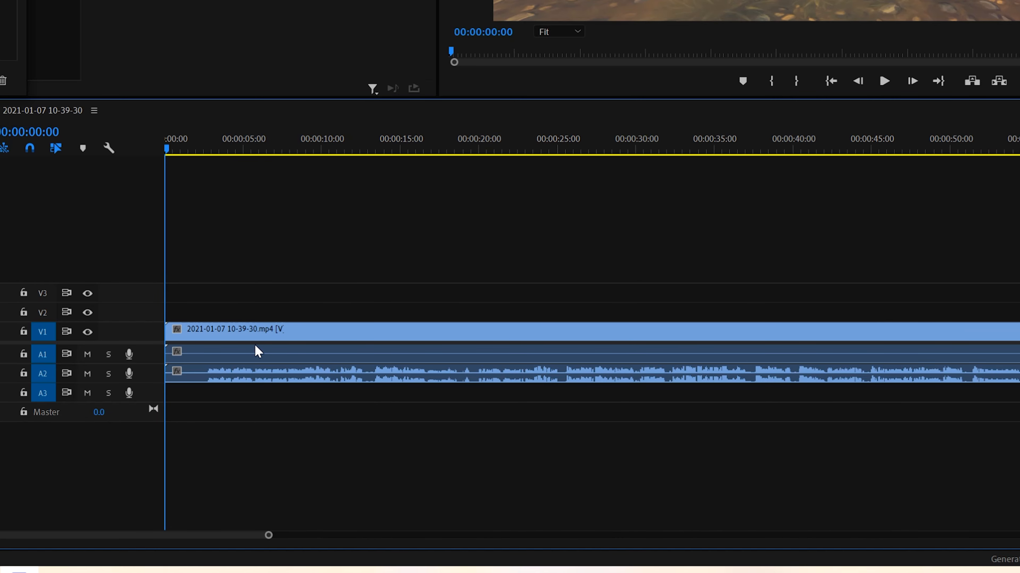
click(251, 329)
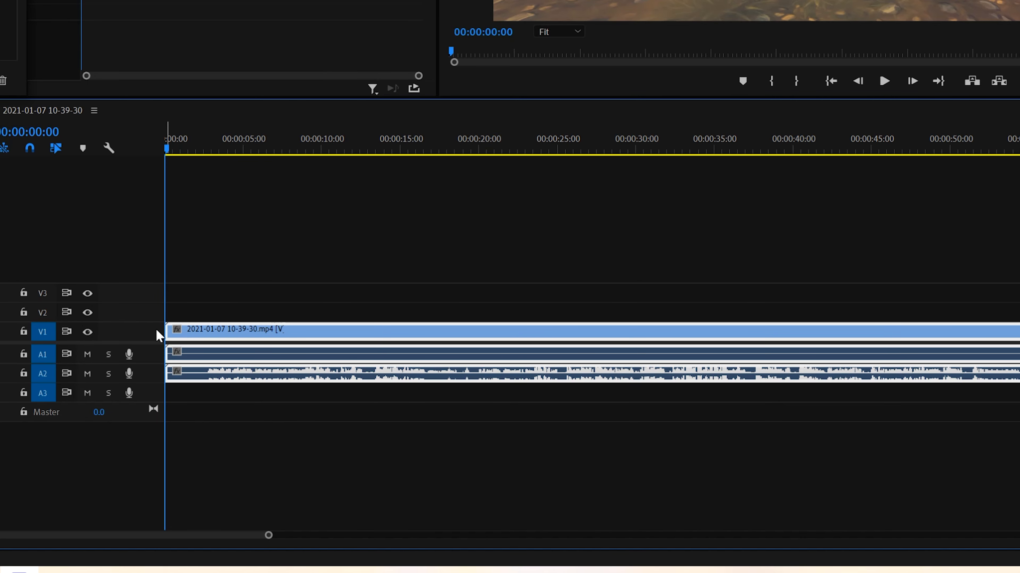
click(280, 286)
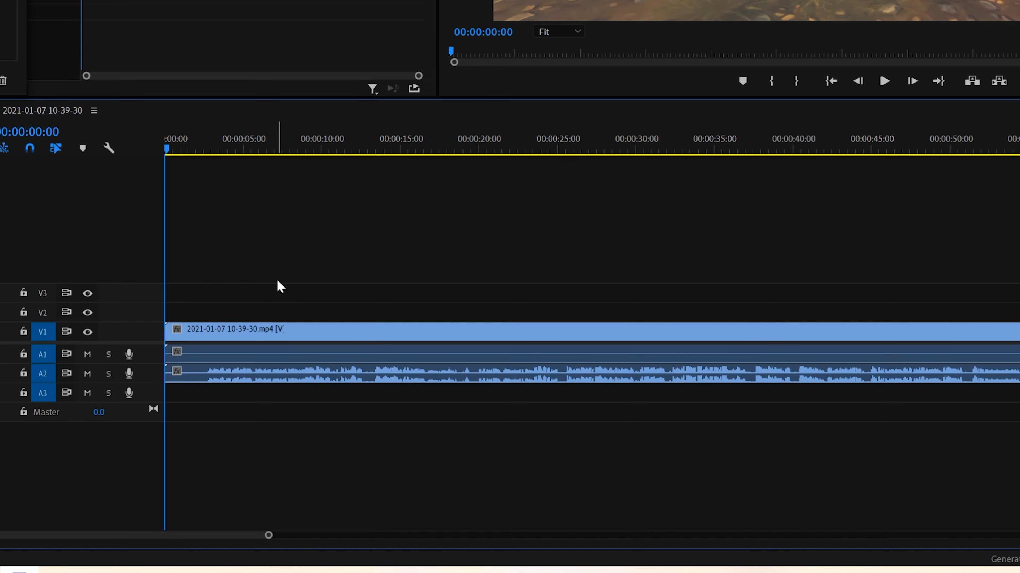
Step: Examine the clip's video track and audio waveform at different timeline zoom levels
click(193, 356)
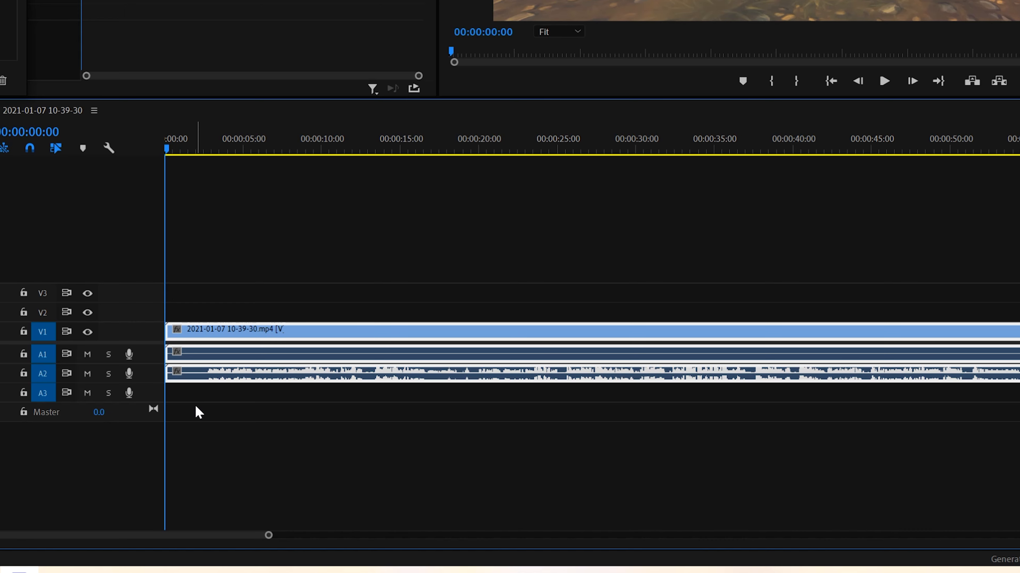
drag(0, 543, 82, 534)
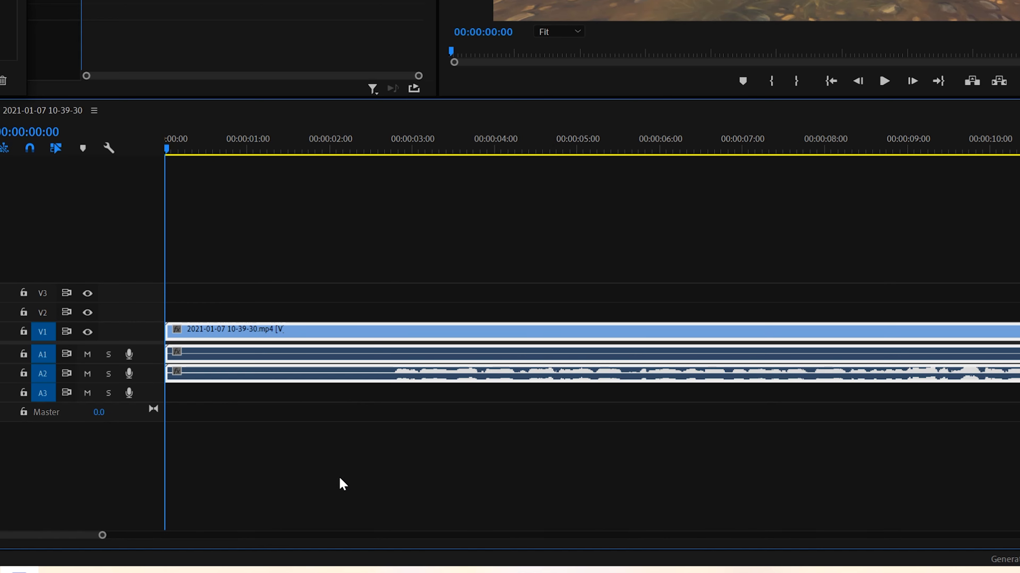
click(342, 478)
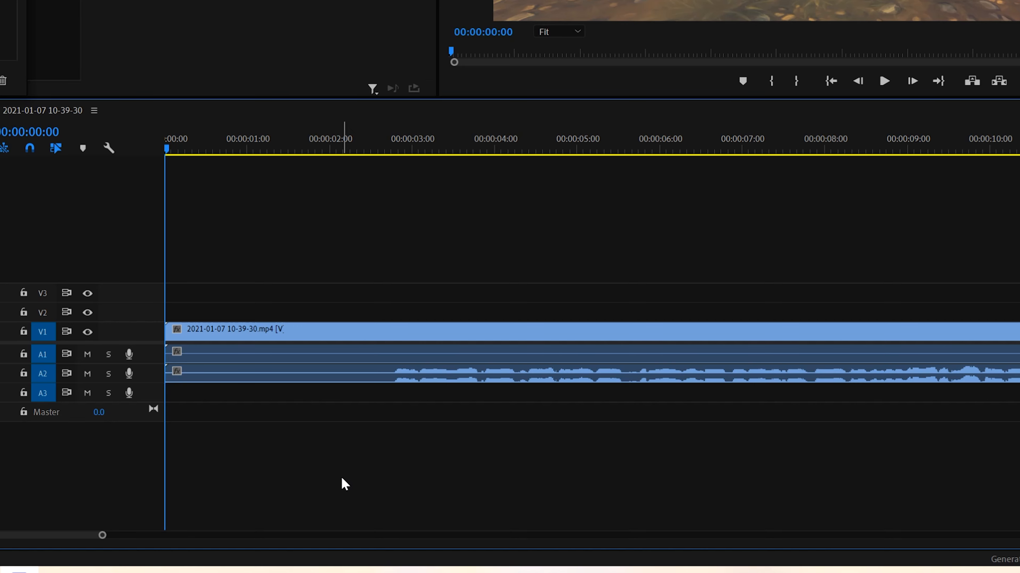
drag(1, 536, 0, 536)
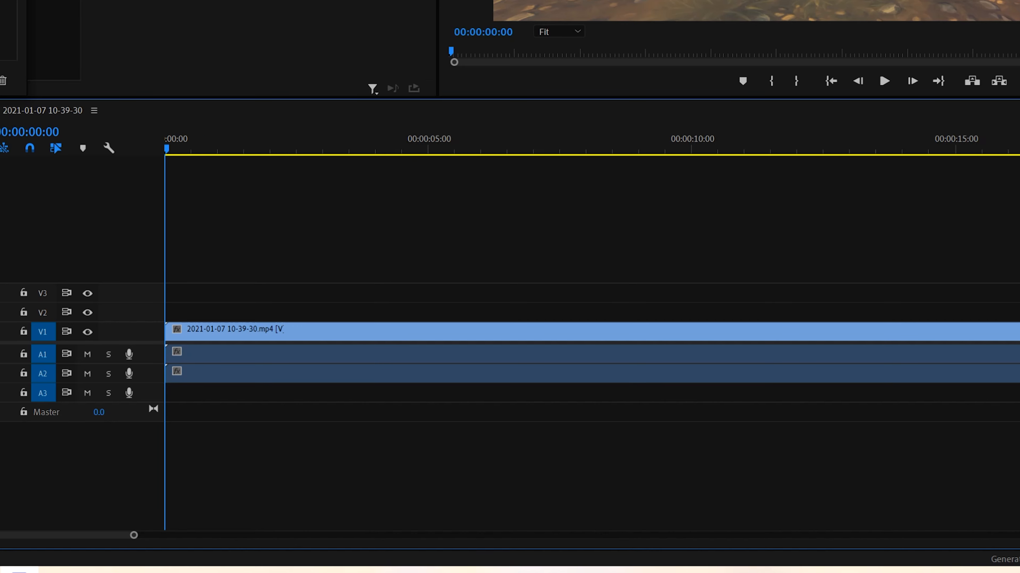
click(183, 374)
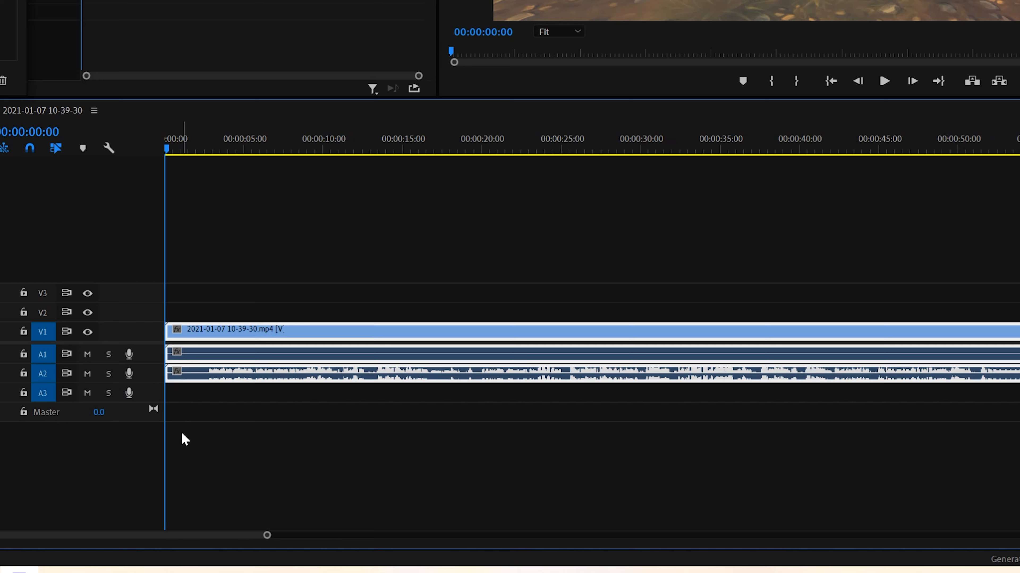
click(182, 436)
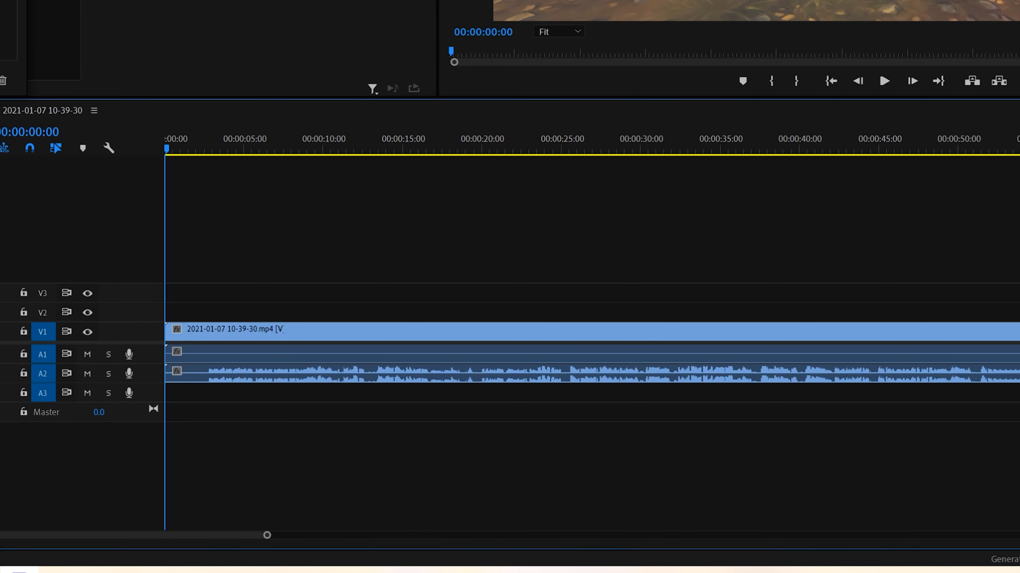
drag(0, 536, 36, 535)
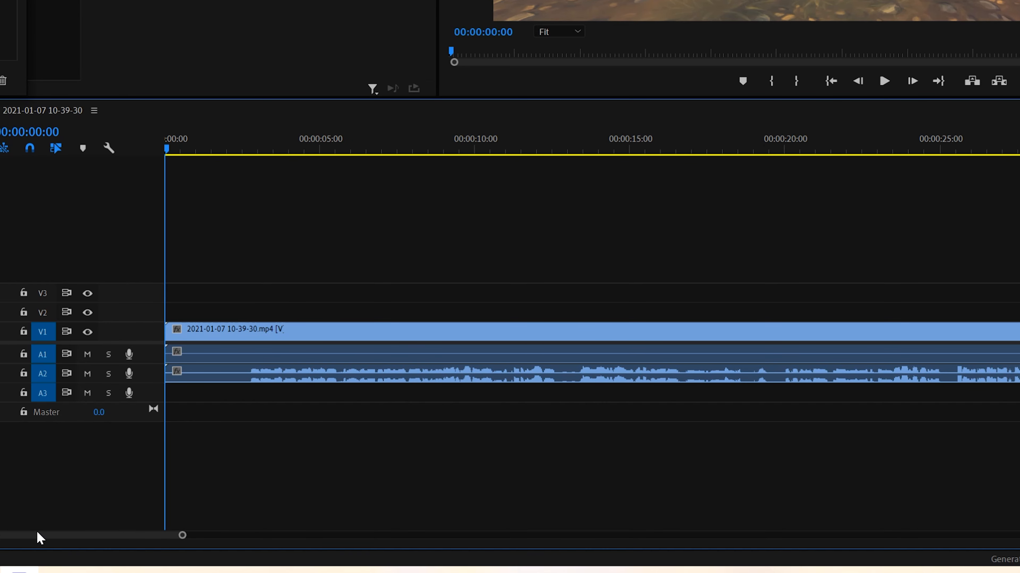
key(c)
drag(182, 535, 309, 536)
drag(1, 543, 37, 521)
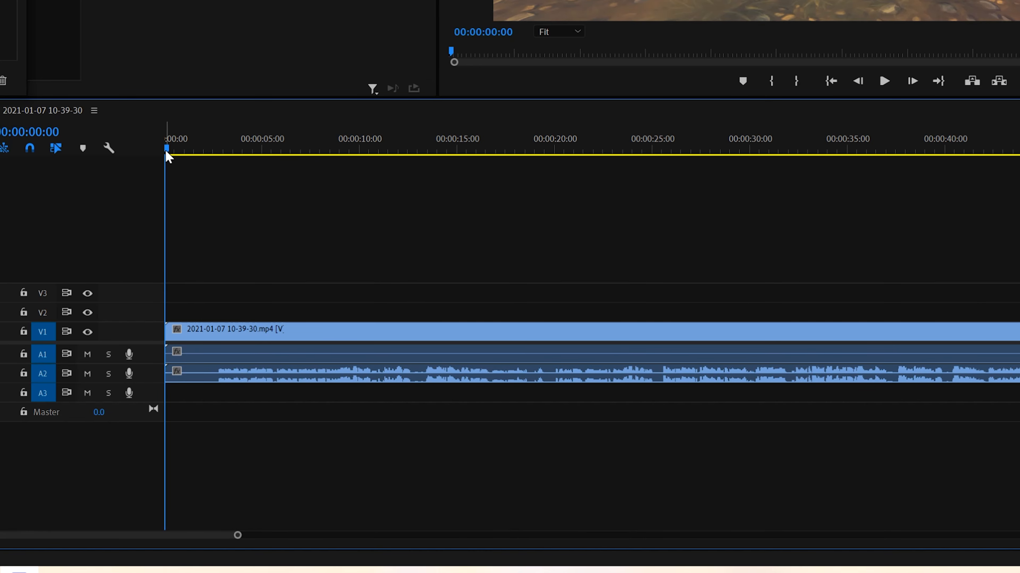
Step: Scrub the beginning of the sequence and play and pause it in the preview
drag(165, 150, 220, 161)
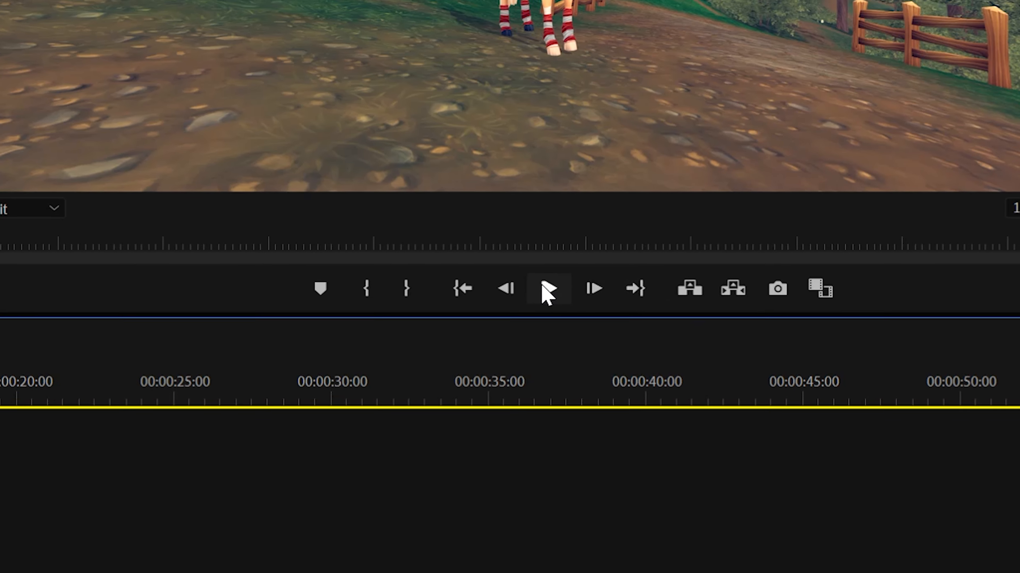
click(884, 81)
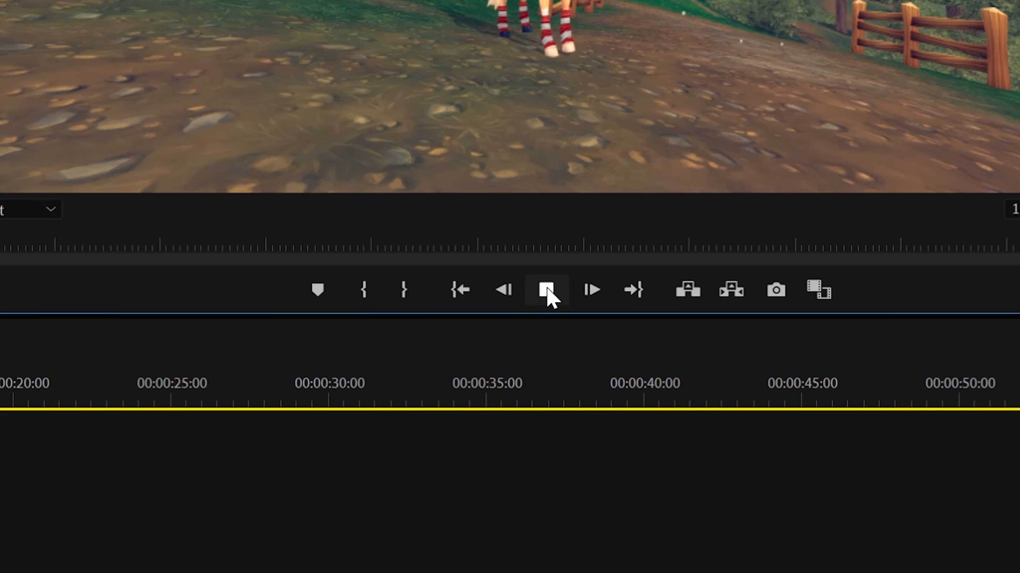
click(547, 291)
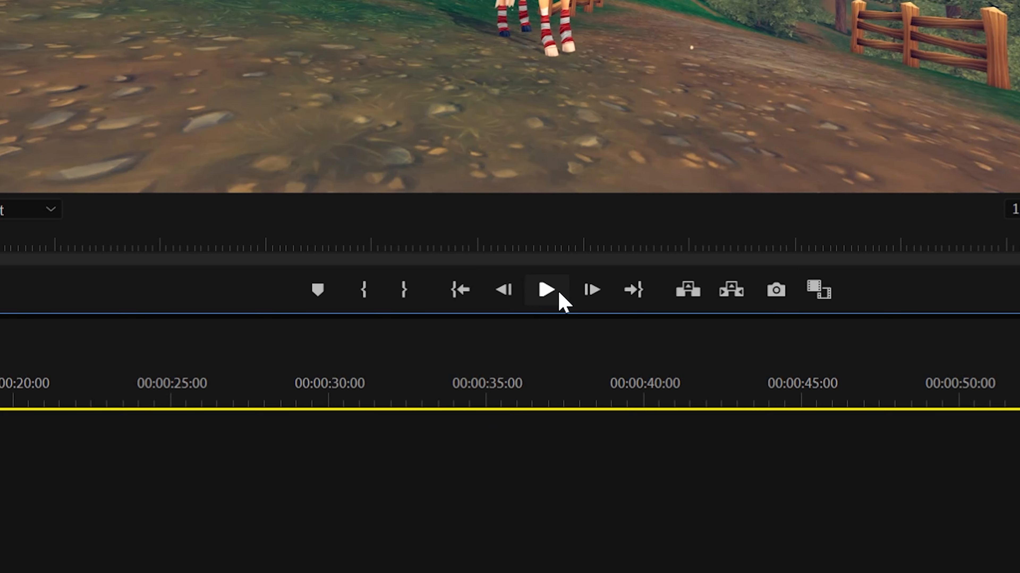
click(548, 295)
click(545, 293)
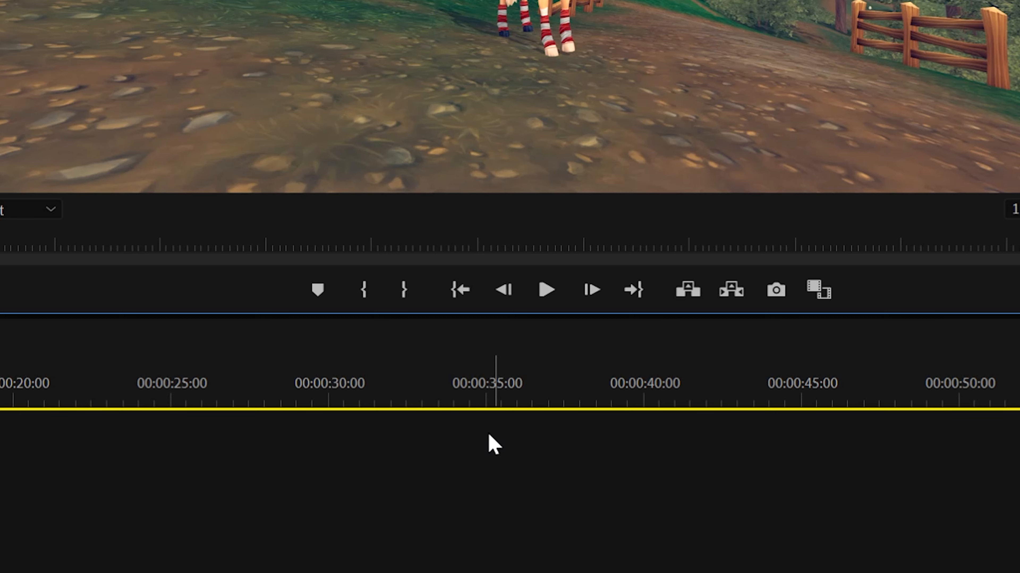
Step: Step the preview back by single frames and jump to the sequence's in and out points
click(509, 298)
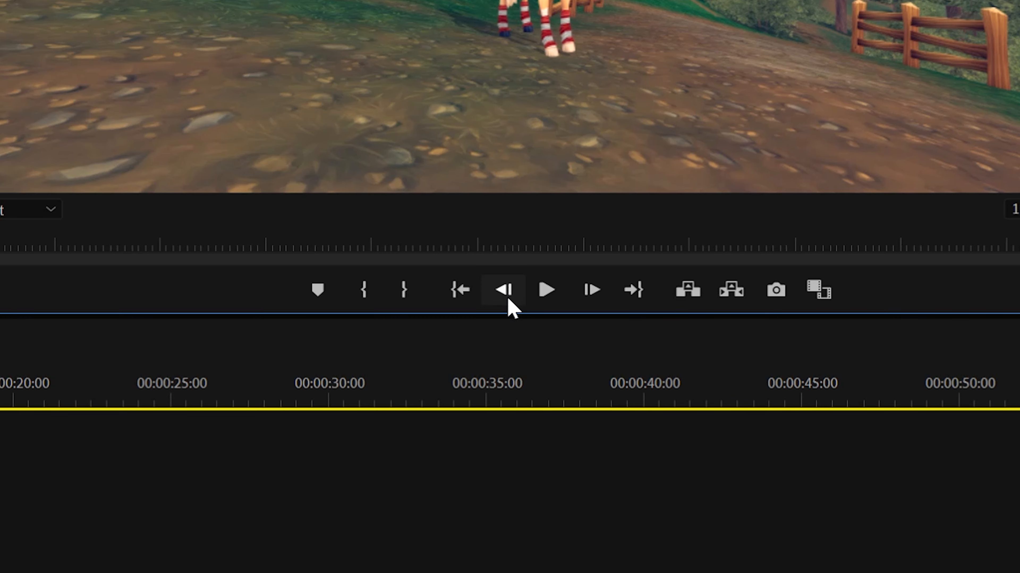
click(506, 297)
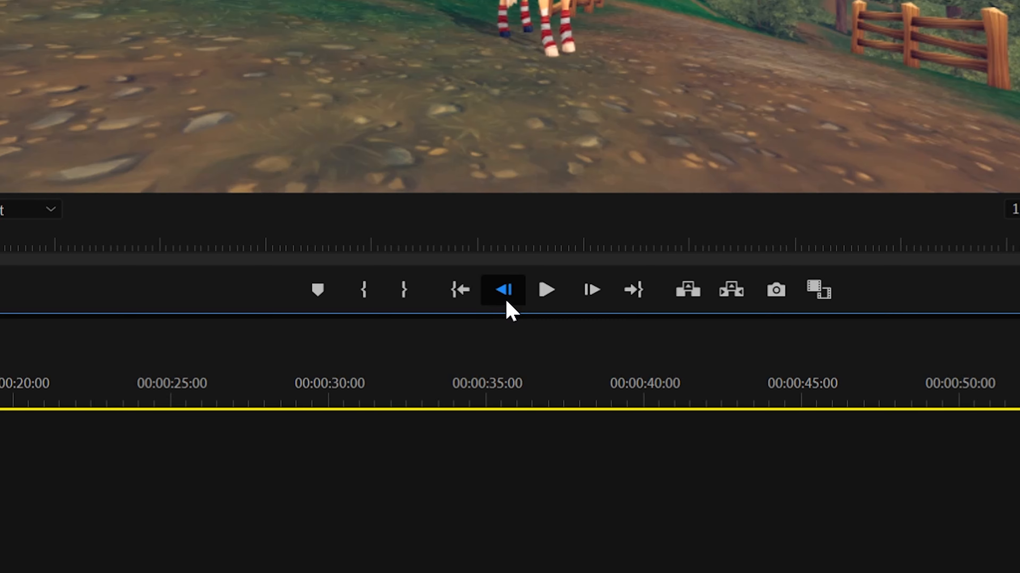
click(465, 297)
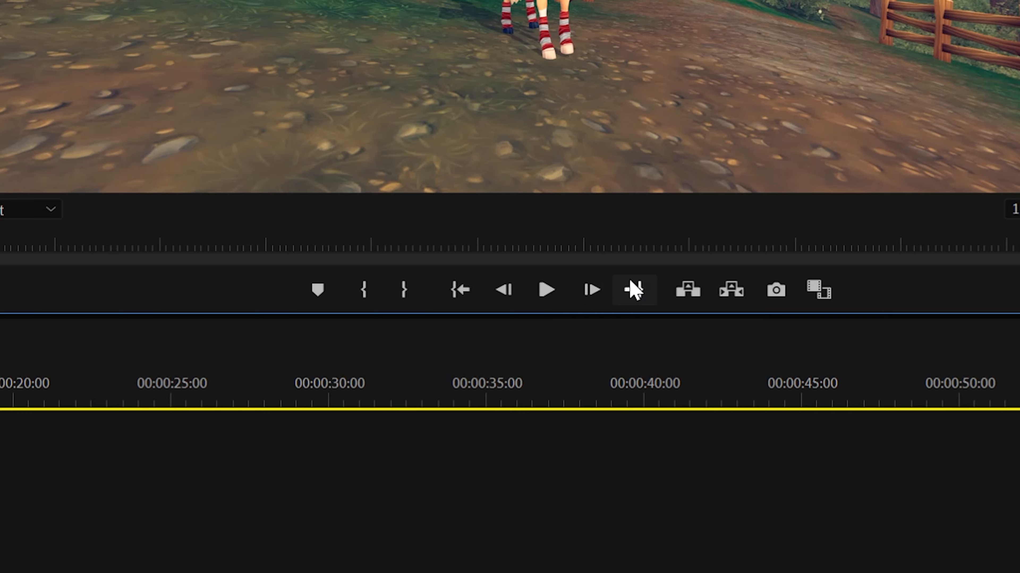
click(633, 297)
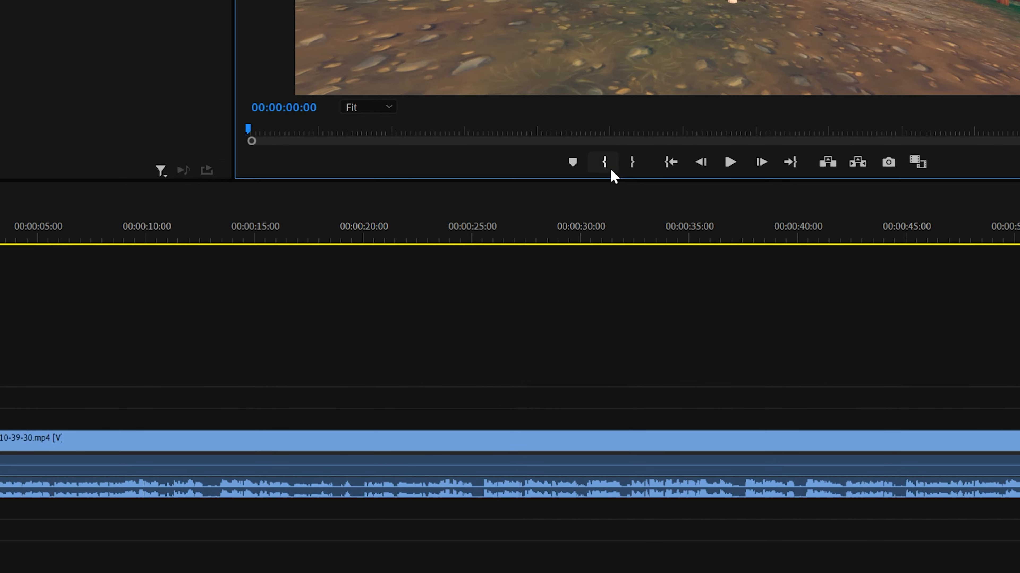
Step: Mark an in point at the start of the sequence and an out point at 00:00:12:51
click(601, 164)
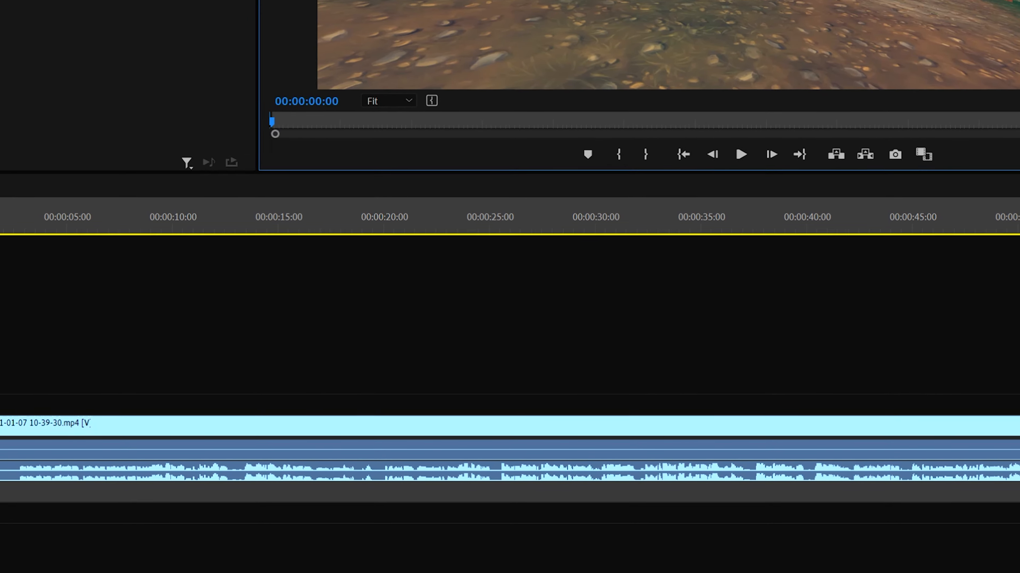
click(135, 229)
drag(234, 232, 242, 233)
click(651, 153)
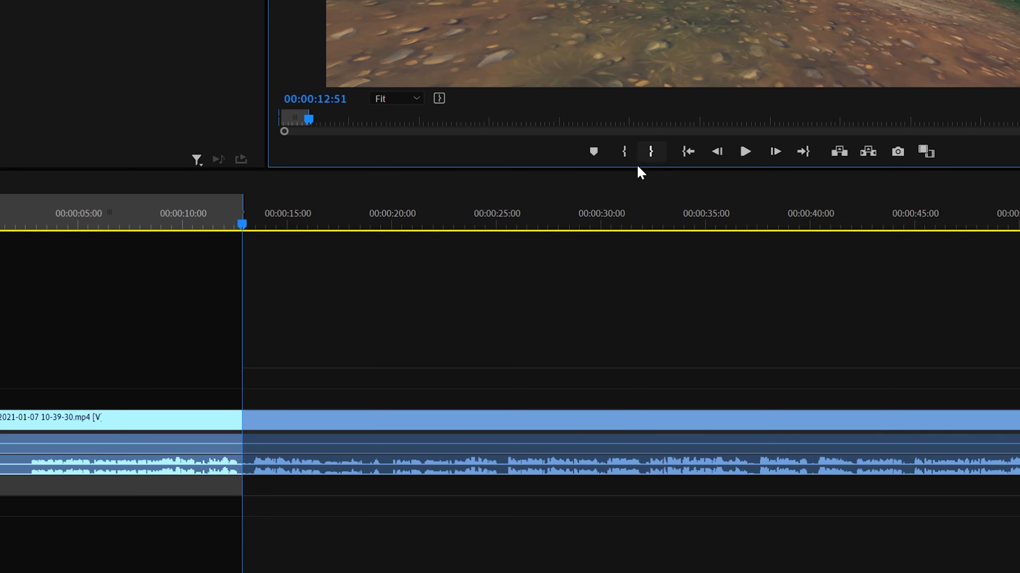
Step: Return the playhead to the sequence start and clear both the in and out points
click(106, 309)
key(Home)
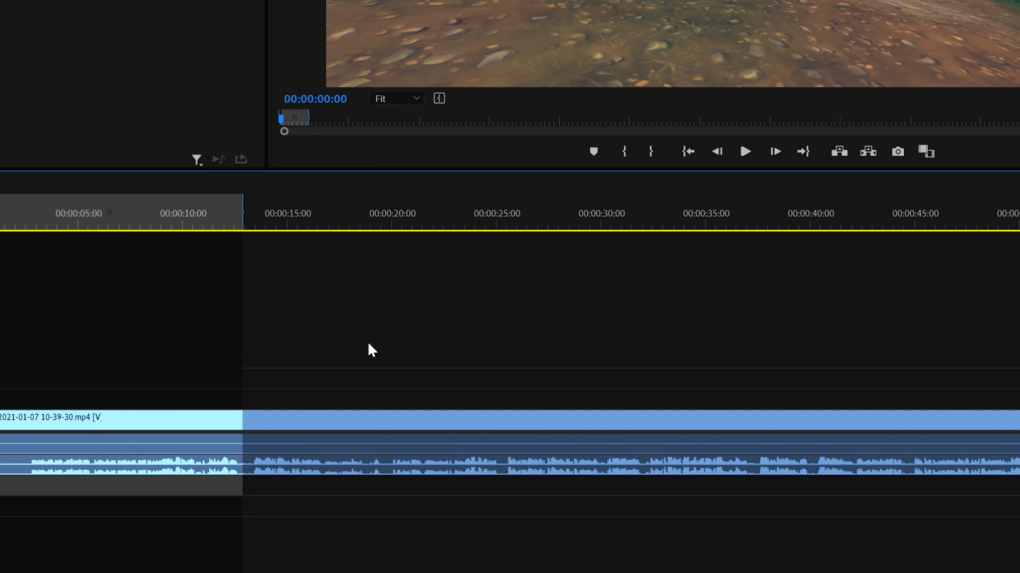
drag(203, 221, 2, 233)
right_click(76, 217)
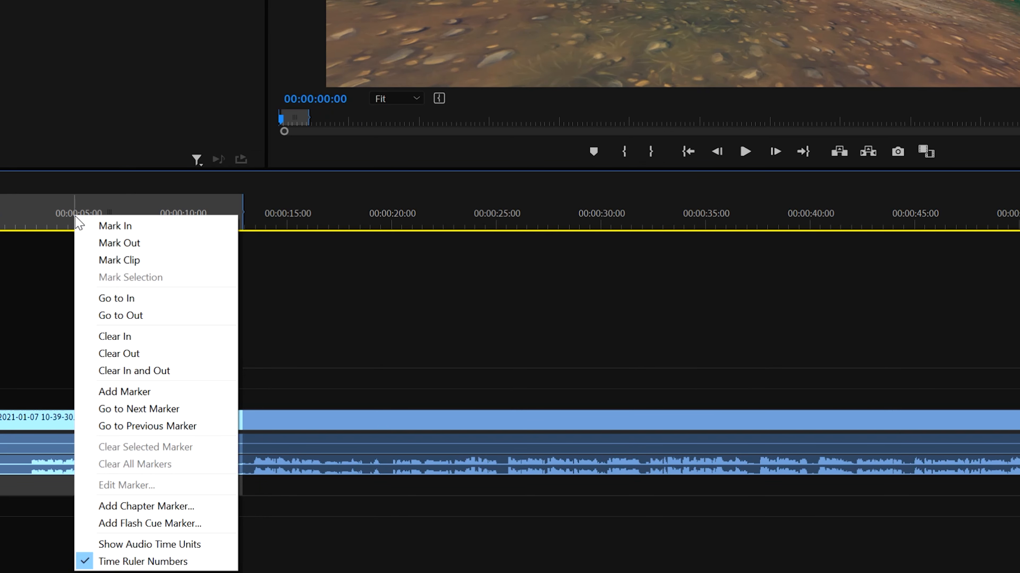
click(163, 371)
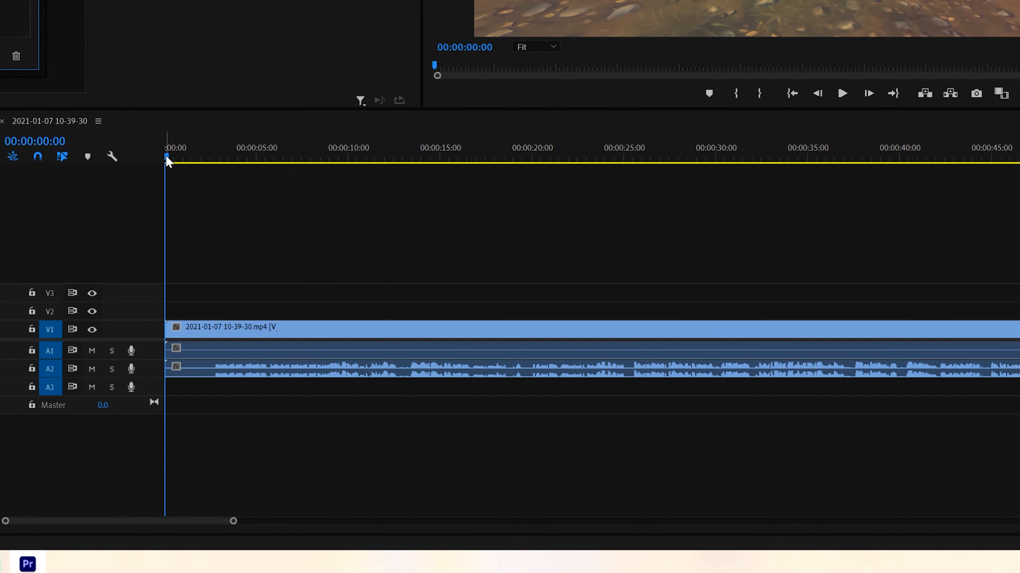
Step: Play the opening of the clip and park the playhead at 00:00:02:44, just before its audio waveform begins
drag(174, 157, 214, 157)
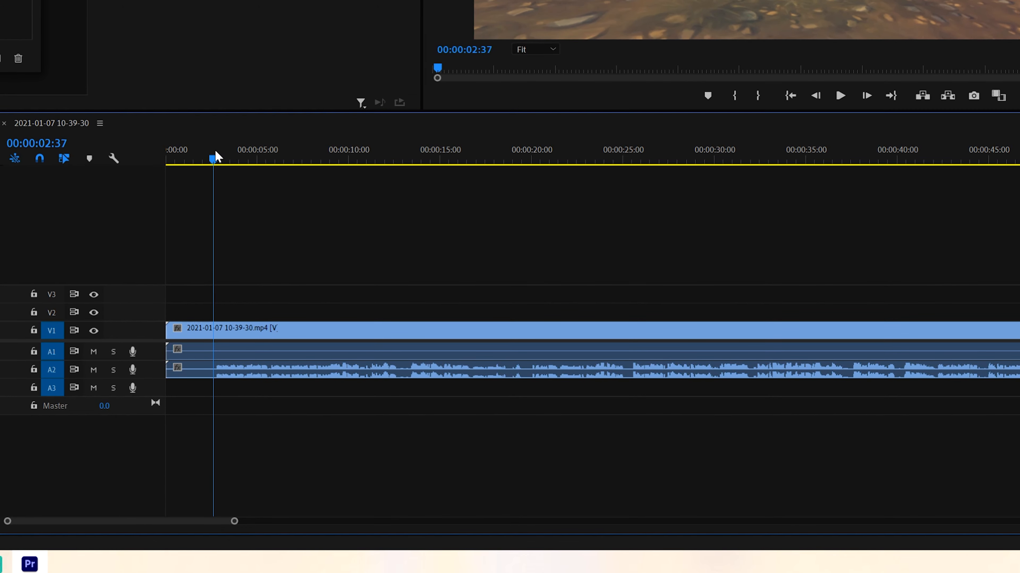
drag(9, 522, 23, 523)
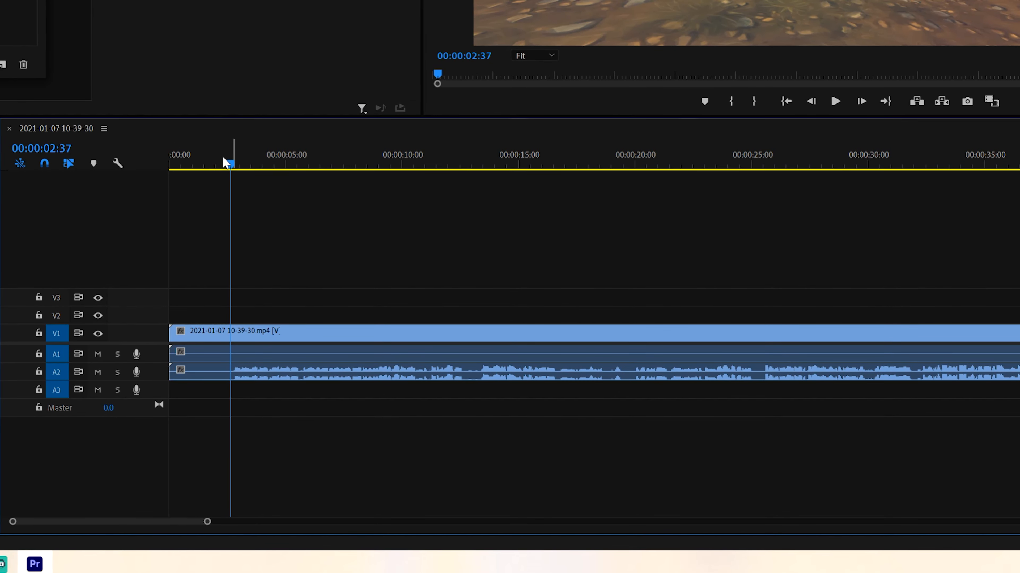
key(Home)
key(space)
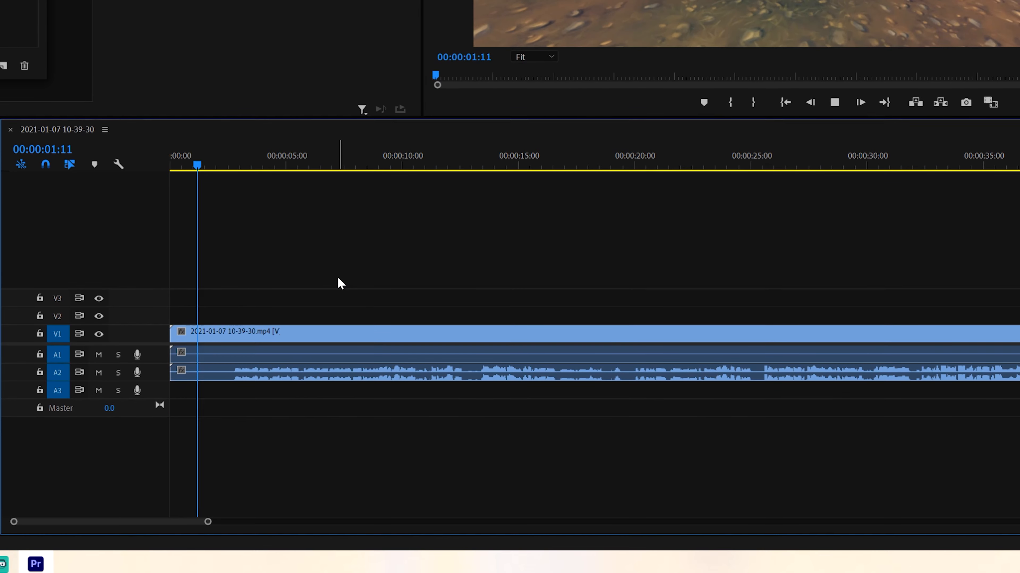
key(space)
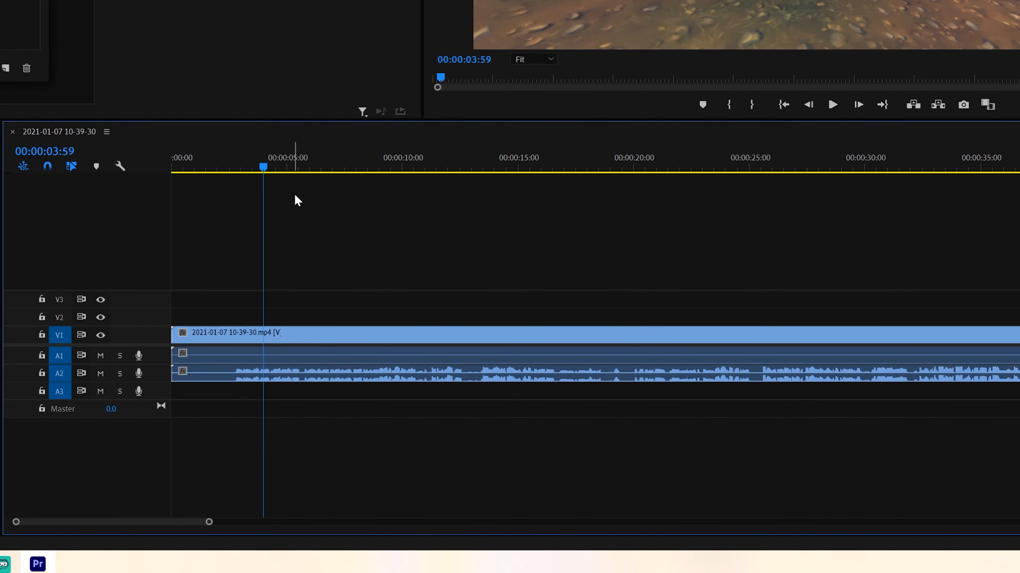
drag(264, 165, 235, 173)
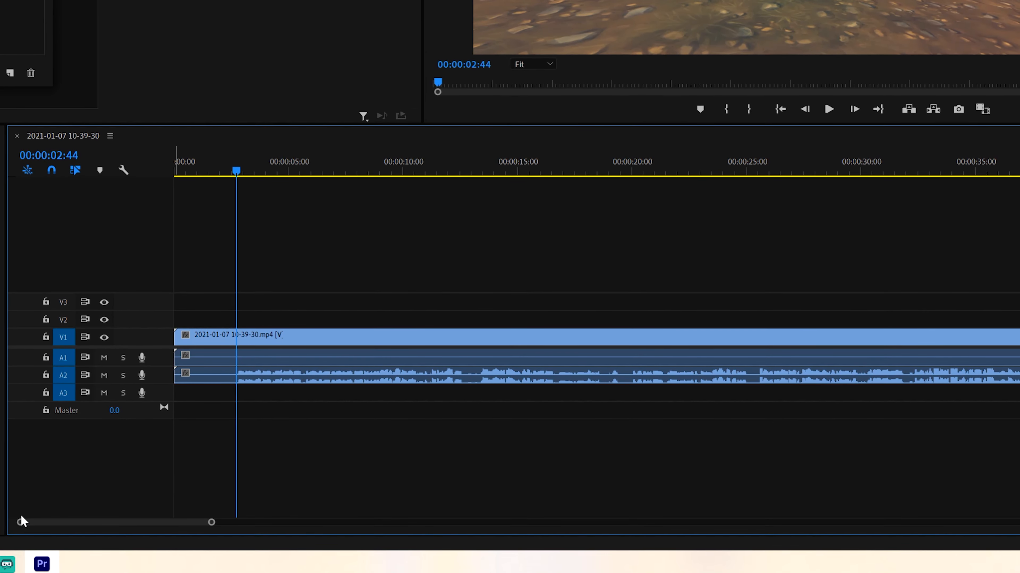
drag(21, 523, 78, 523)
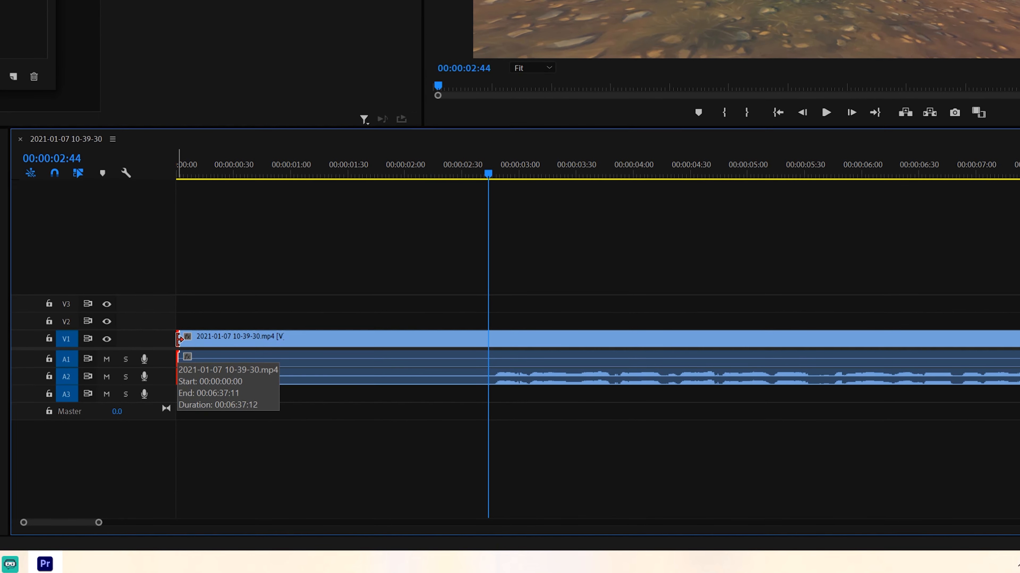
Step: Trim the clip's start, including its linked audio, to the playhead at 00:00:02:44
click(179, 339)
drag(184, 338, 462, 314)
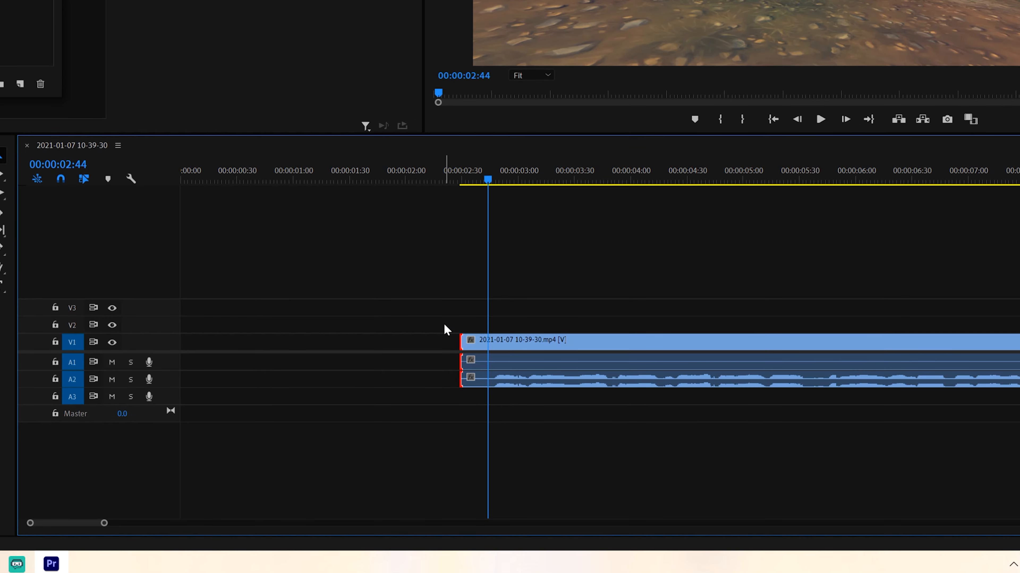
drag(463, 342, 458, 363)
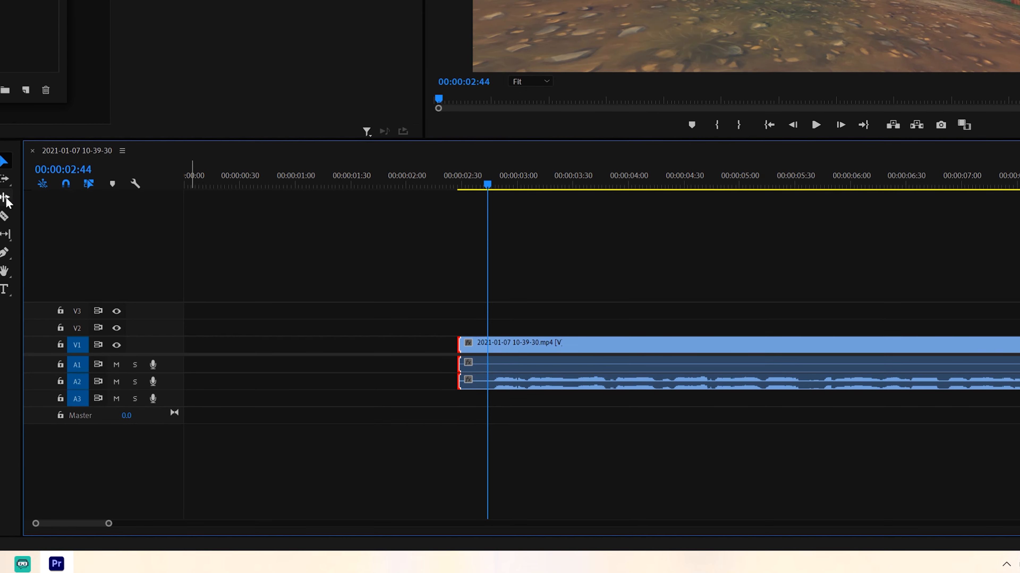
click(66, 190)
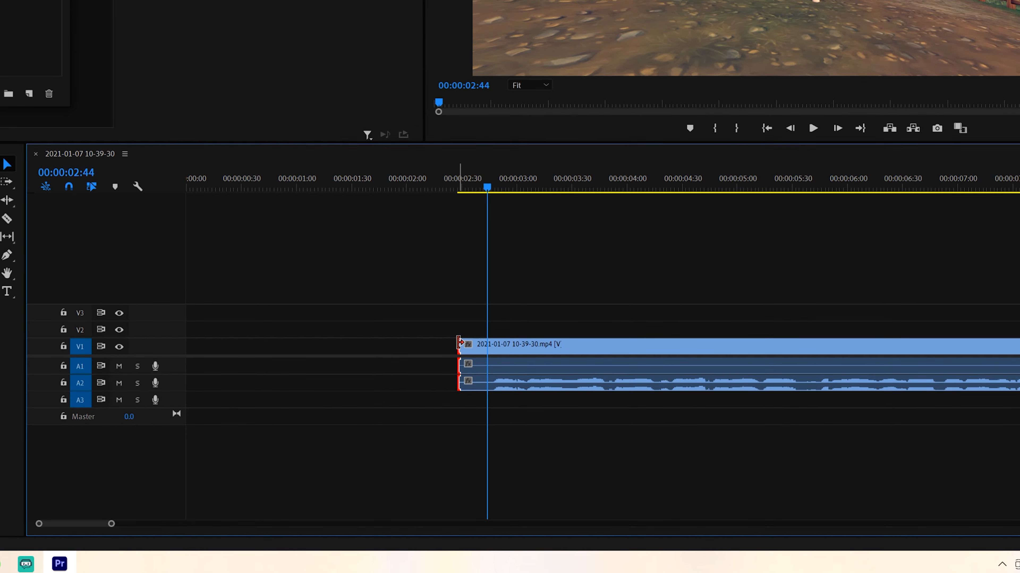
drag(460, 345, 487, 337)
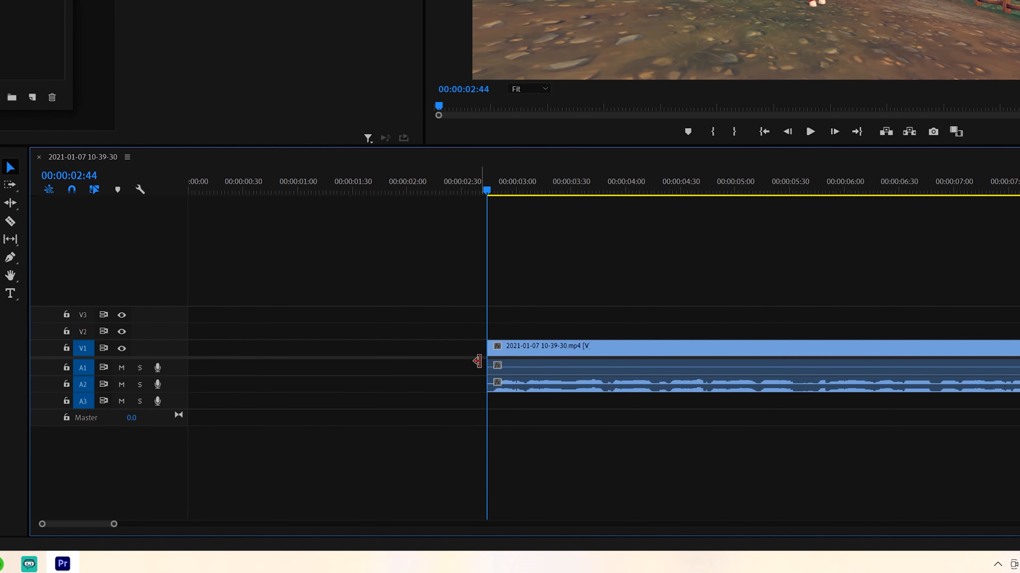
Step: Extend the clip's start back to about 00:00:01:52, then play briefly while switching between the Razor and Selection tools
drag(485, 348, 392, 348)
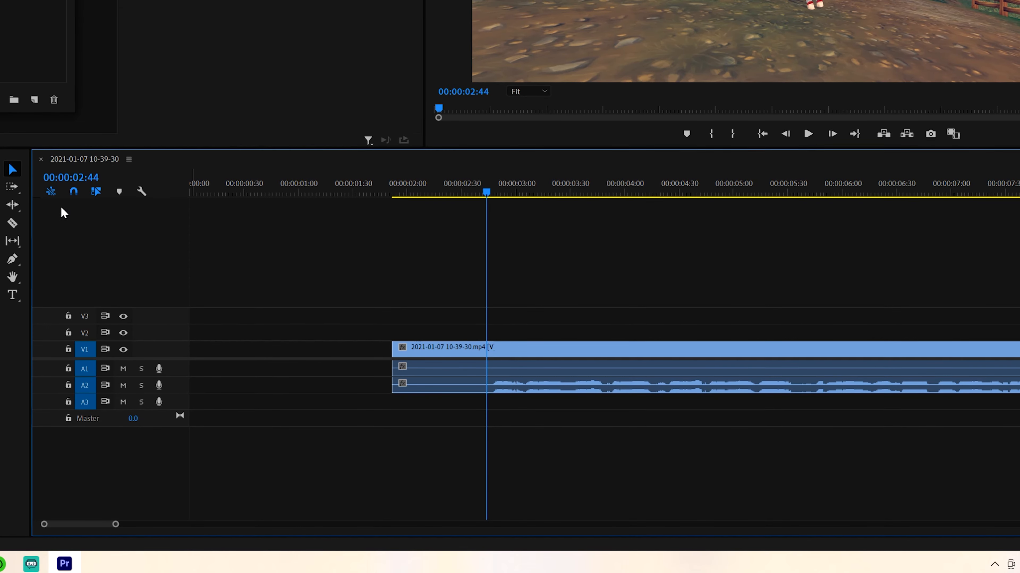
click(15, 229)
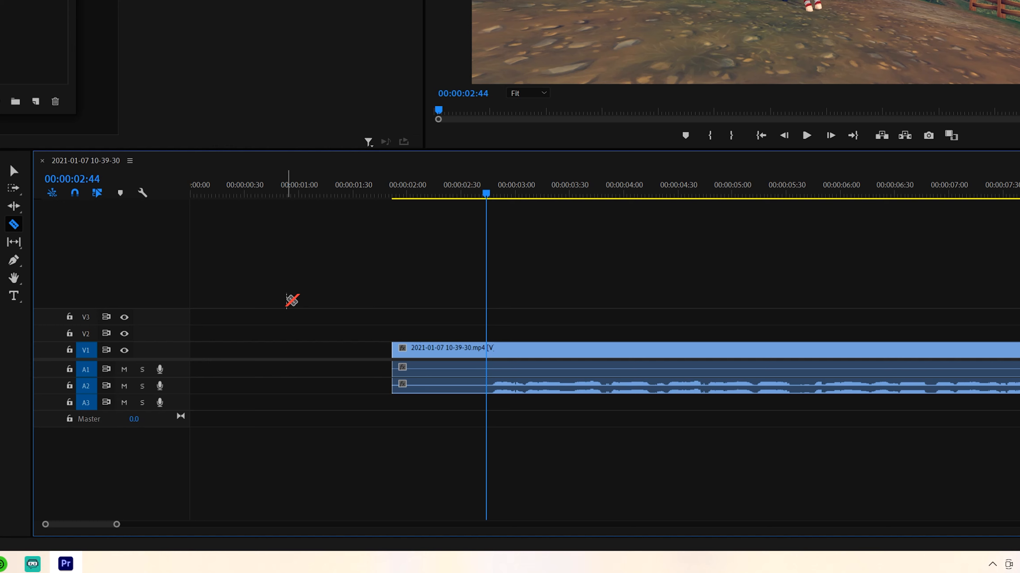
key(v)
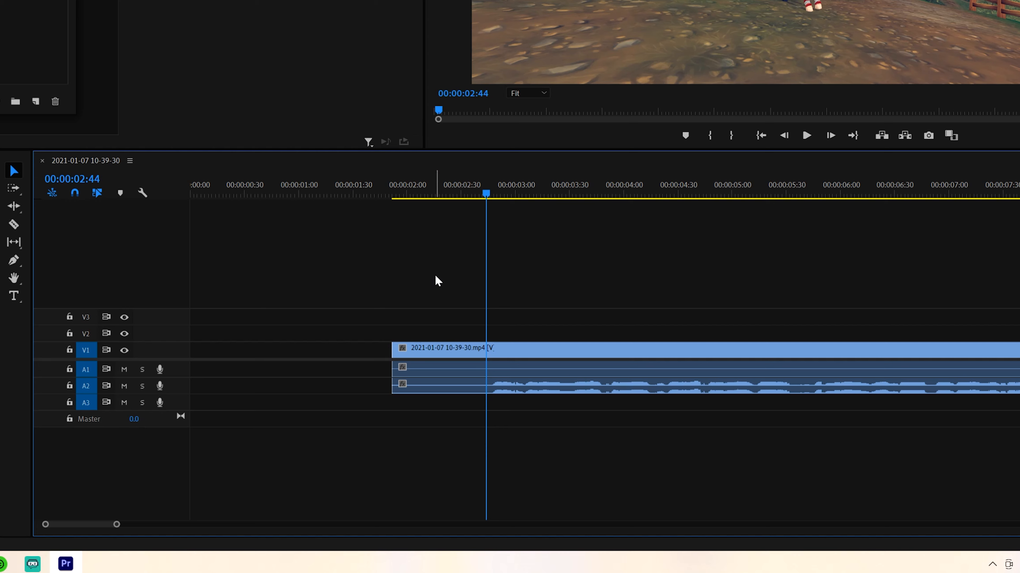
key(space)
key(c)
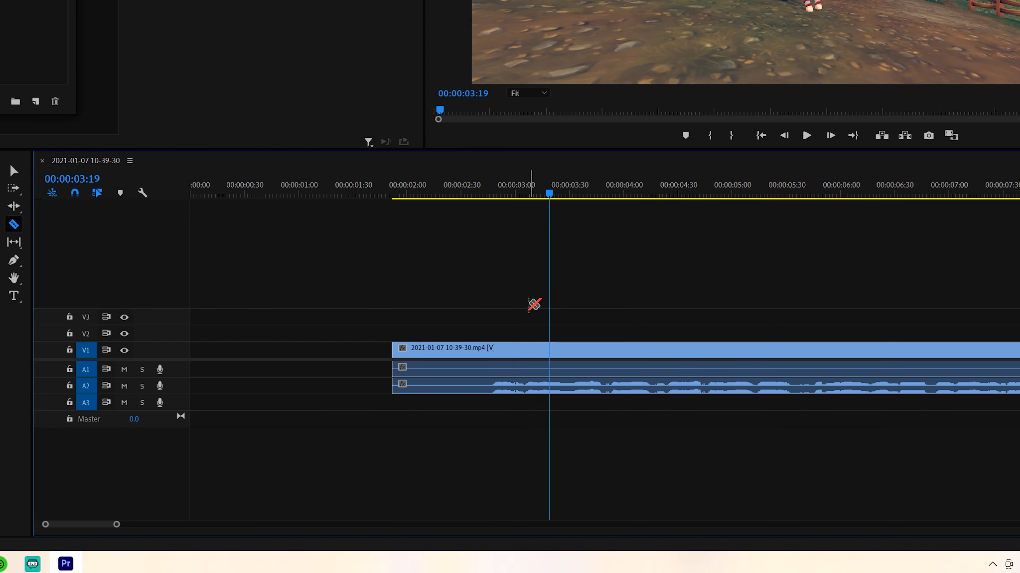
key(v)
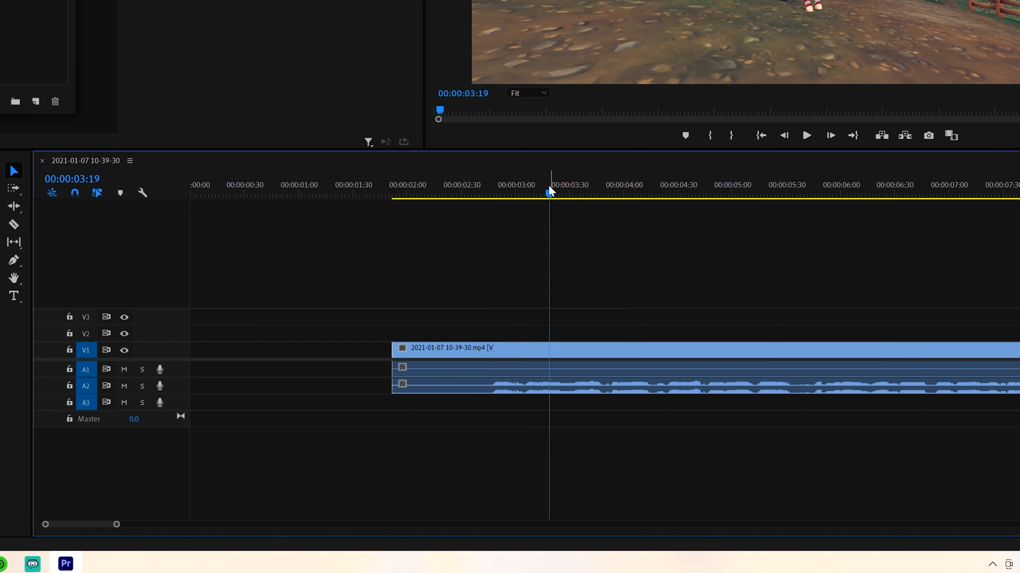
Step: Park the playhead at 00:00:02:47, where the audio begins, and razor the silent beginning of the clip at three points before it
drag(549, 192, 491, 192)
key(c)
click(14, 225)
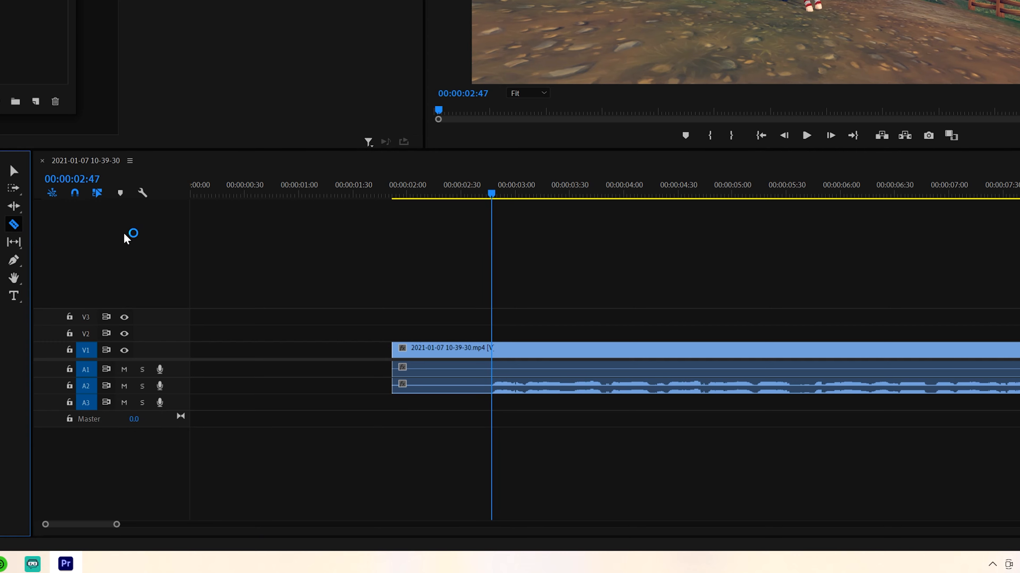
click(464, 348)
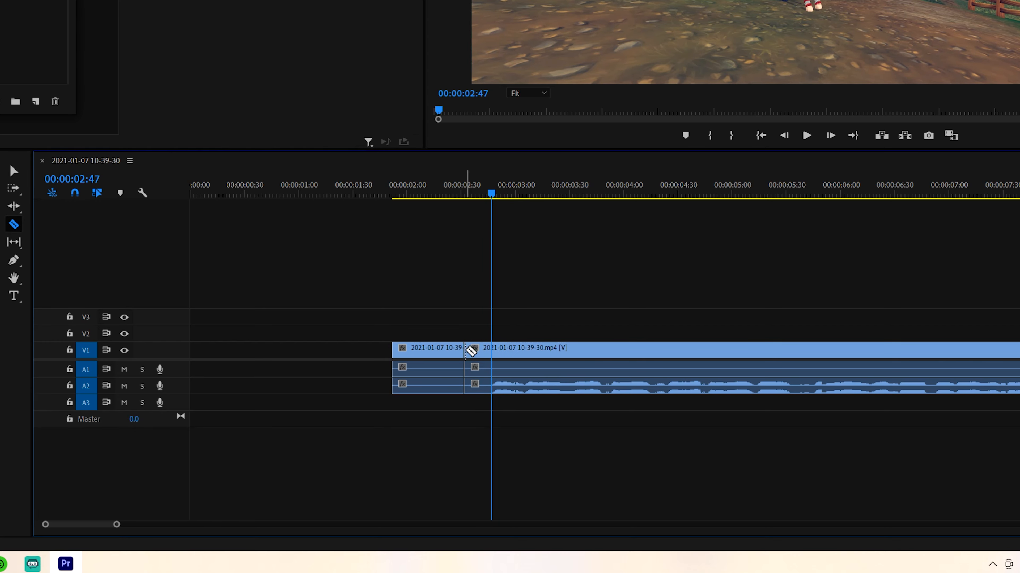
click(432, 349)
click(412, 349)
Step: Select the three short silent pieces at the start of the clip and delete them with their audio
key(v)
drag(381, 317, 401, 363)
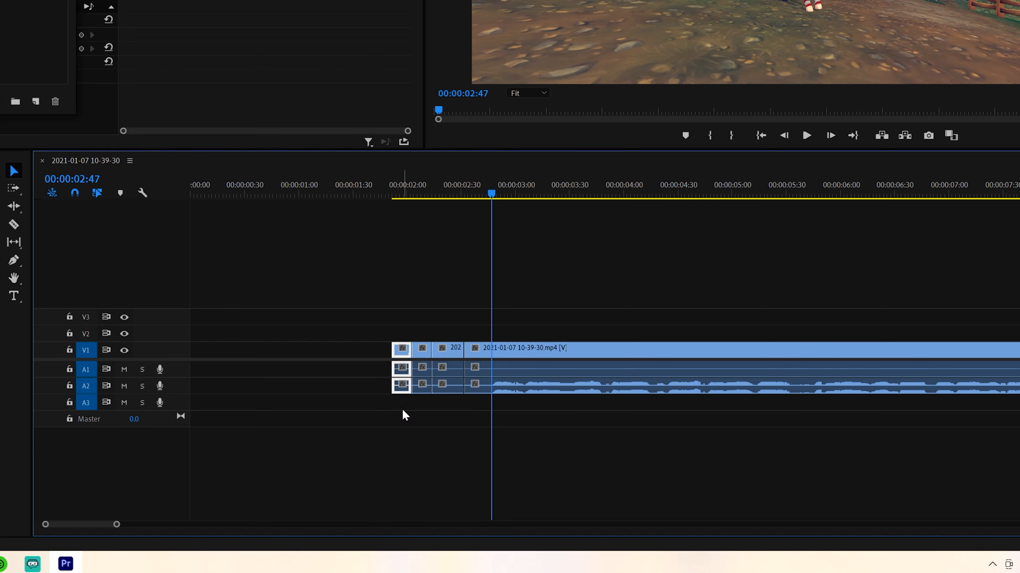
drag(341, 300, 462, 422)
drag(371, 327, 458, 427)
key(Delete)
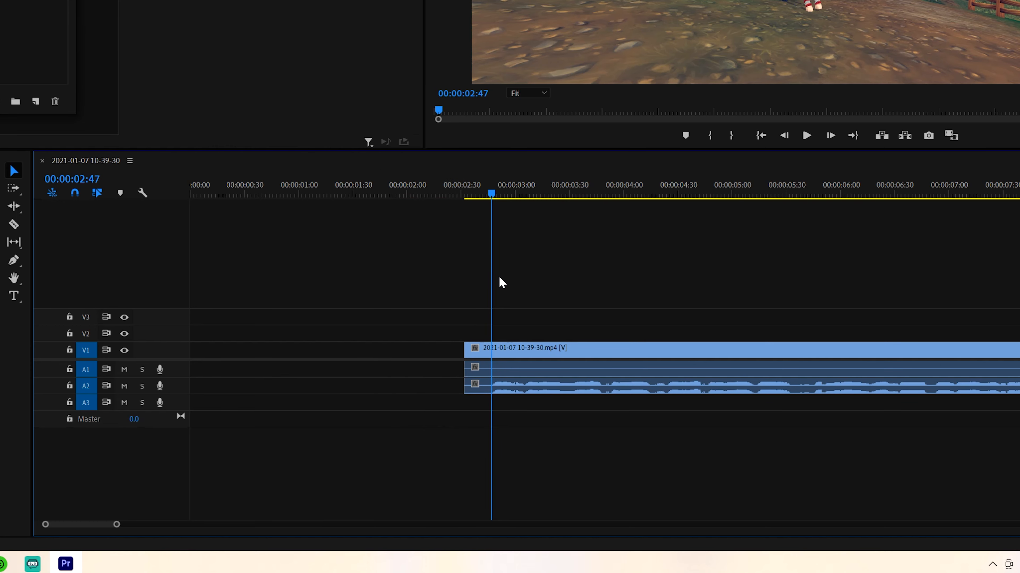
Step: Split the clip at the playhead at 00:00:02:47 and delete the remaining silent piece before the cut
key(c)
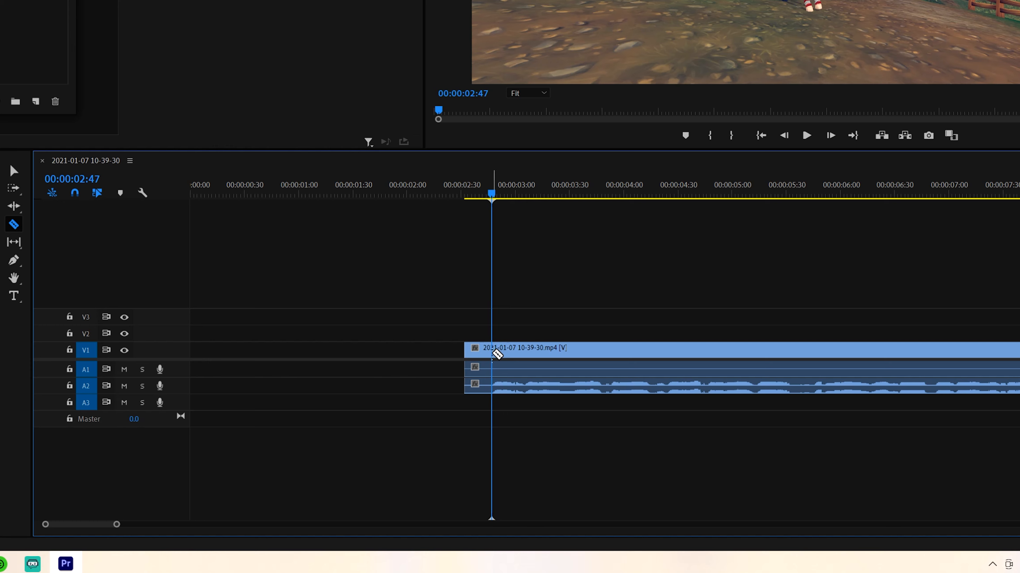
click(497, 354)
key(v)
click(480, 357)
key(Delete)
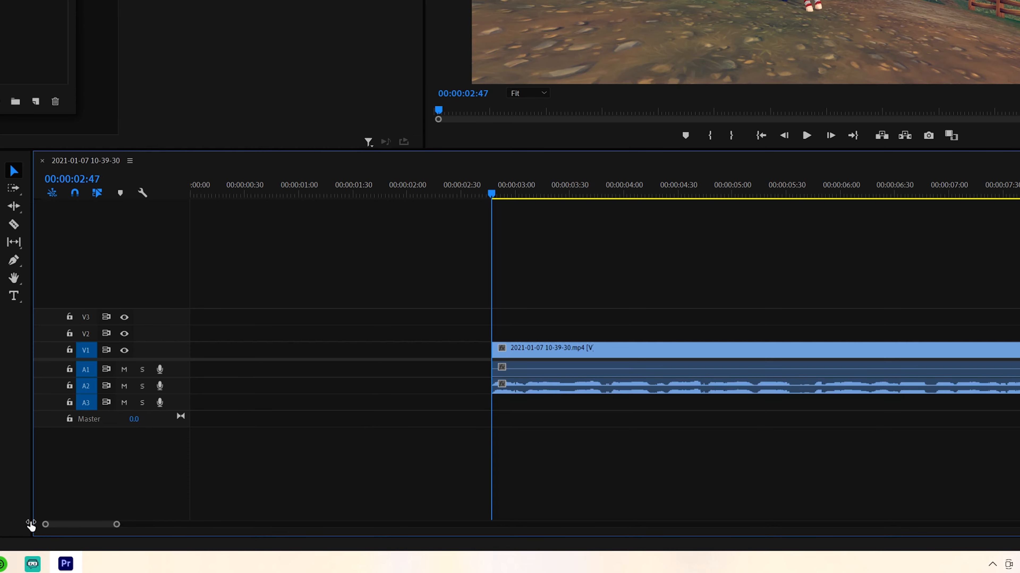
Step: Delete the empty gap before the clip so it starts at the beginning of the sequence
mouse_move(31, 525)
mouse_down()
mouse_move(0, 526)
mouse_move(0, 498)
mouse_up()
drag(41, 528, 277, 531)
click(204, 349)
key(Delete)
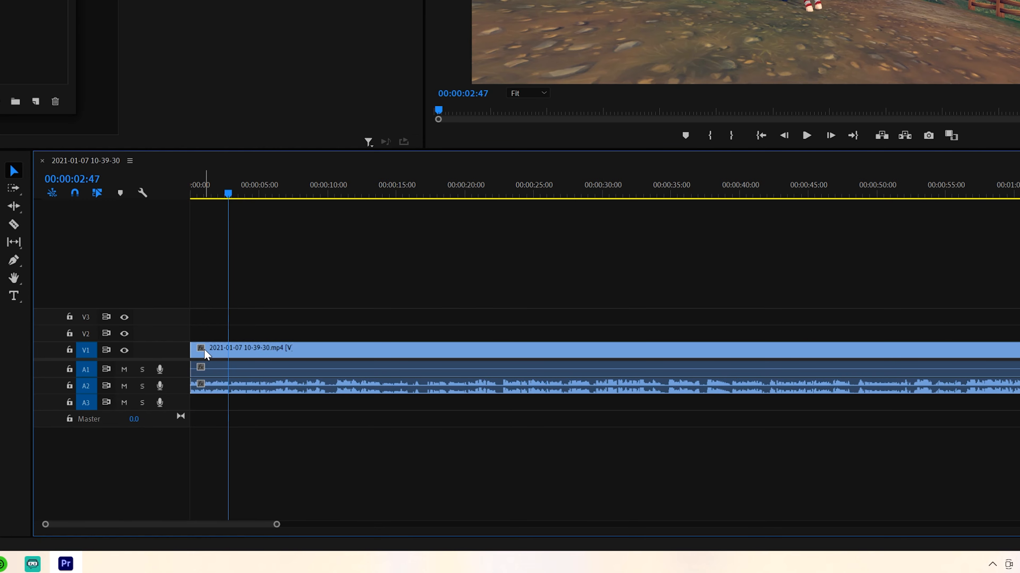
Step: Select the nine unused clips in the clips bin, from 10-48-10 through 12-34-19, and place them directly after the first clip on V1
drag(46, 525, 0, 527)
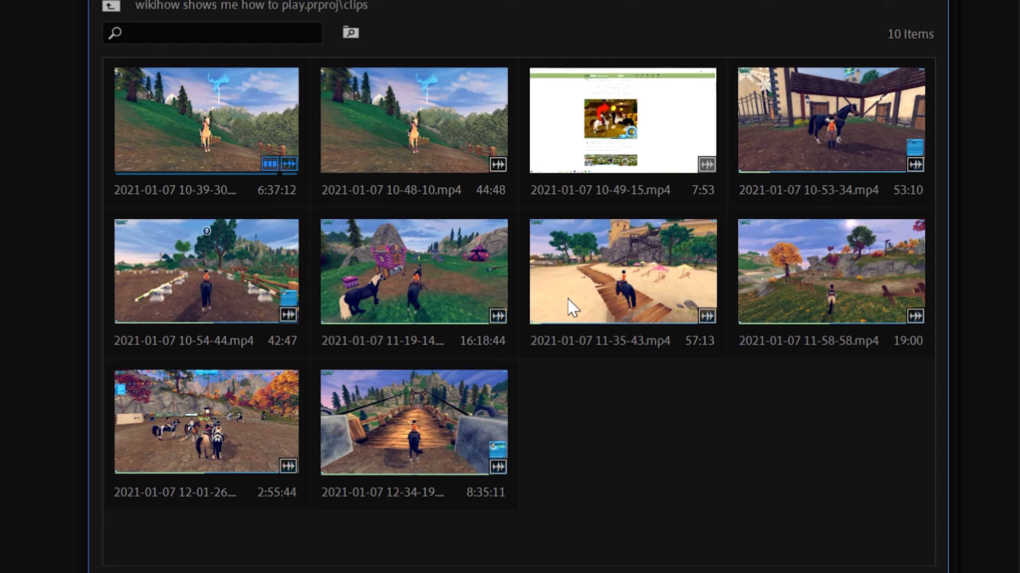
click(421, 115)
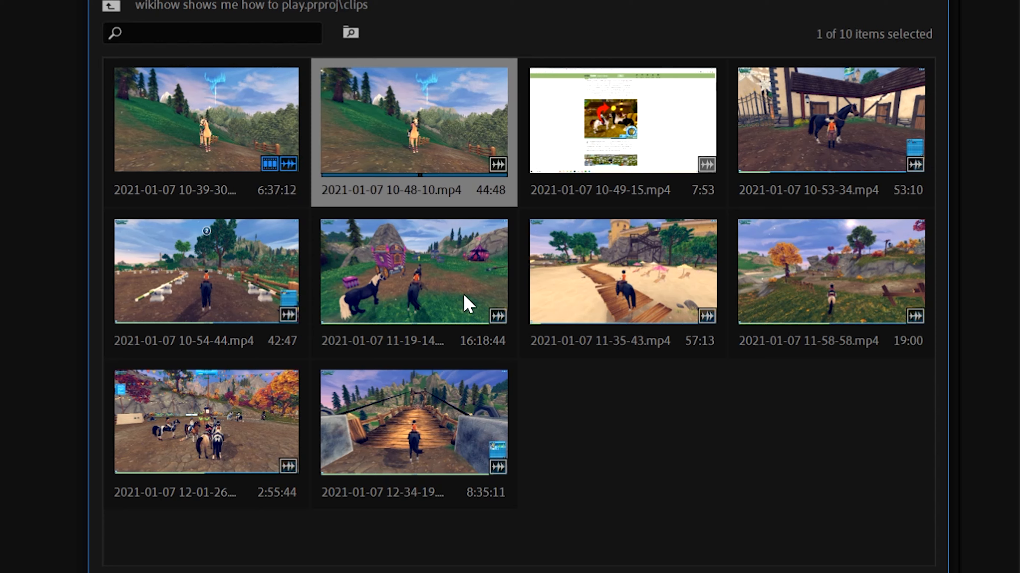
shift+click(436, 388)
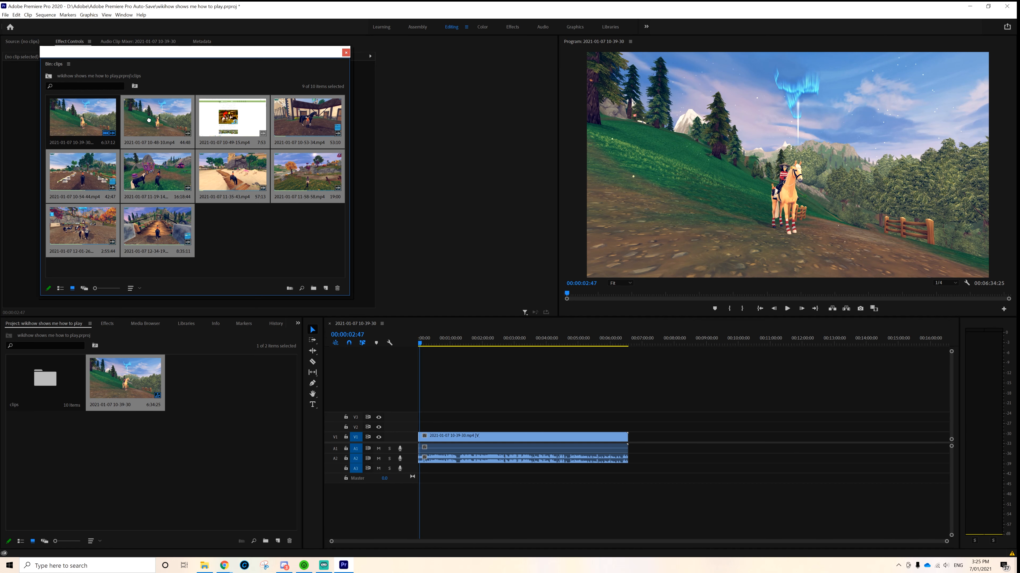
drag(413, 120, 632, 437)
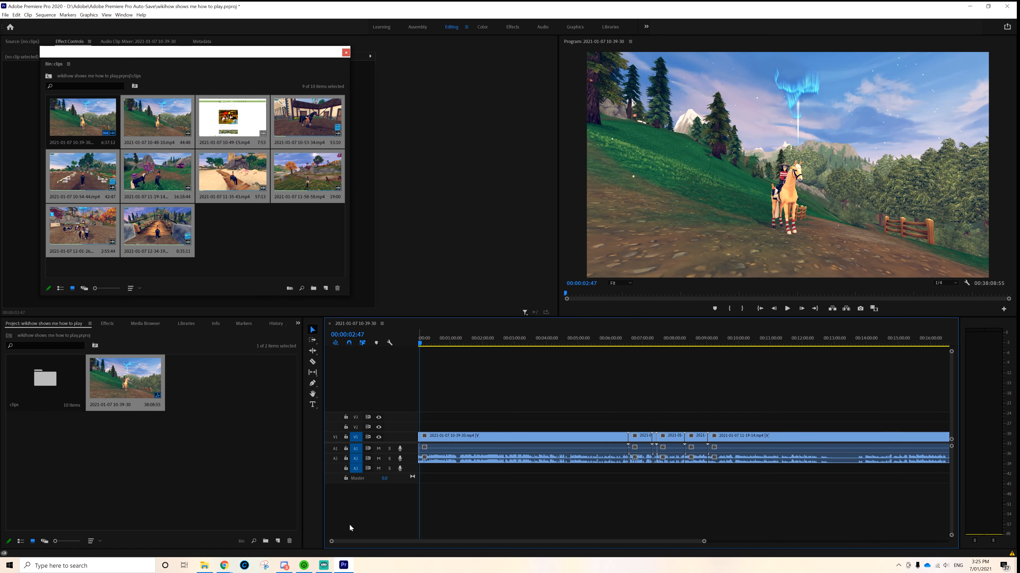
key(backslash)
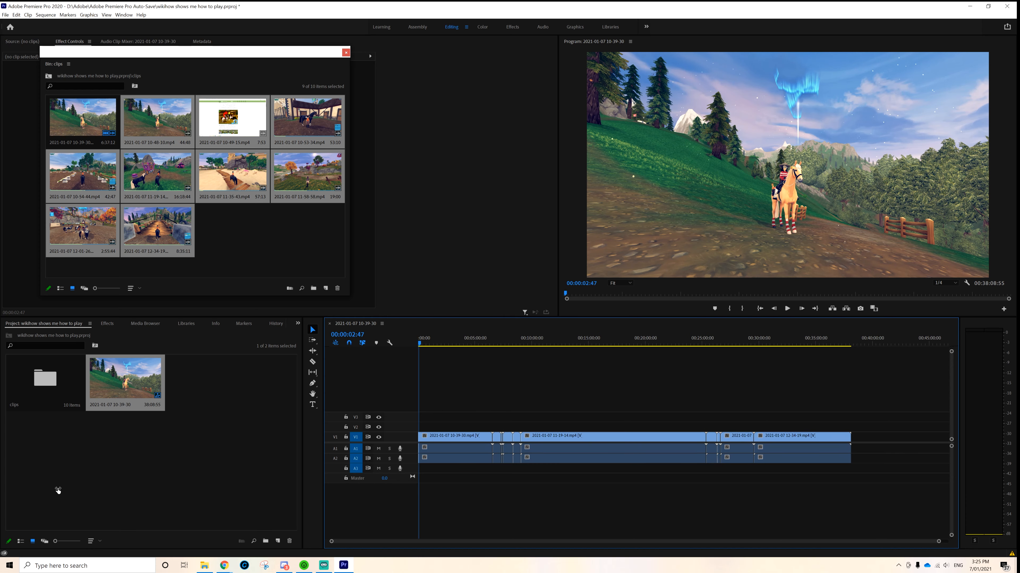
drag(58, 490, 41, 479)
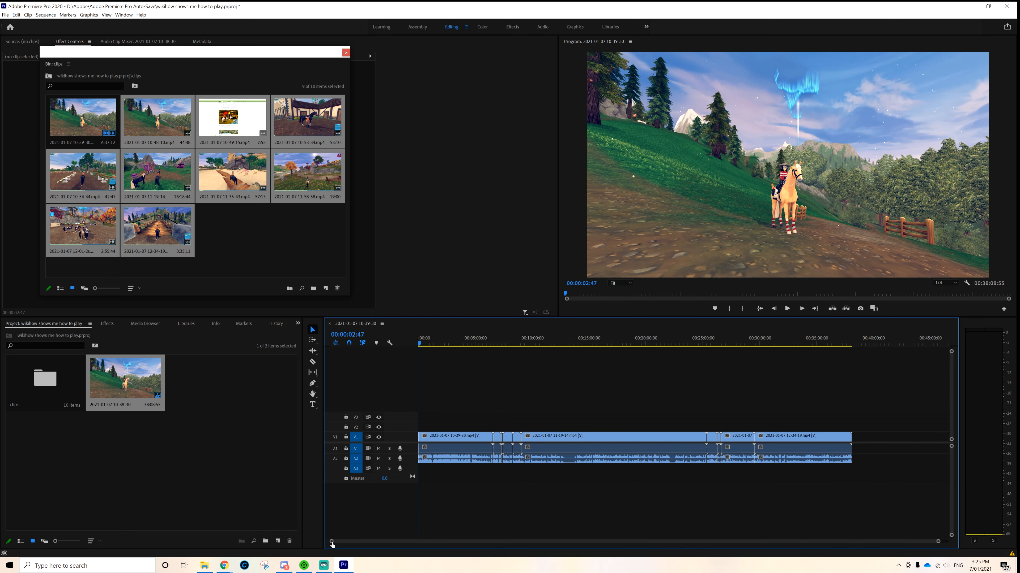
drag(332, 544, 361, 479)
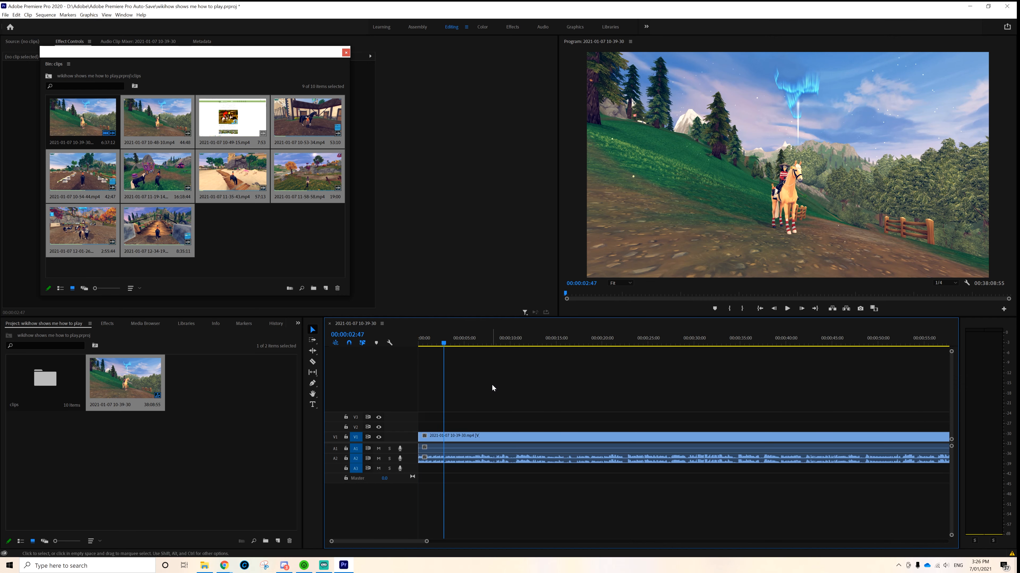
Step: Clear the selection in the floating clips bin, close the bin, and return to the timeline
click(304, 228)
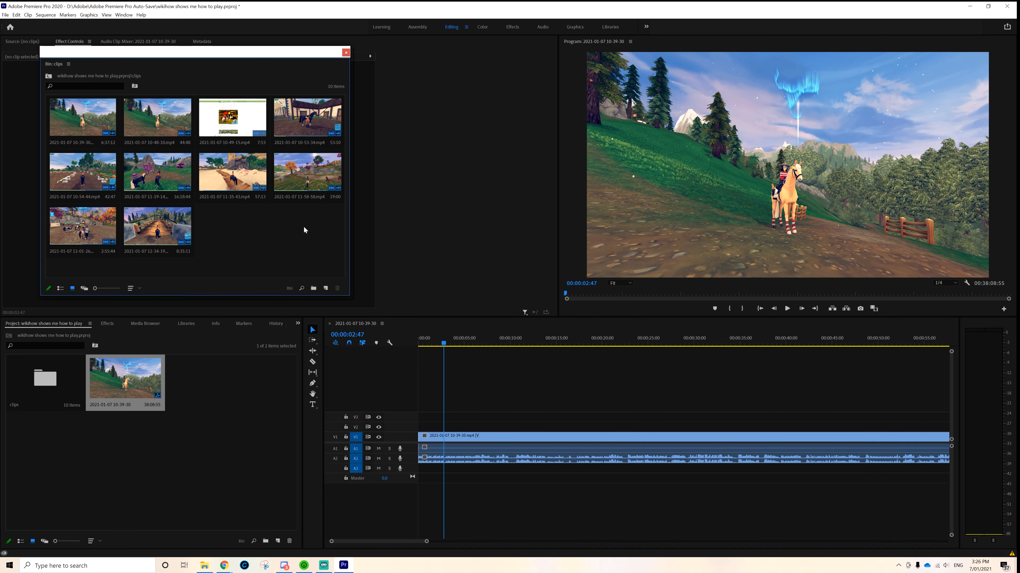
click(345, 52)
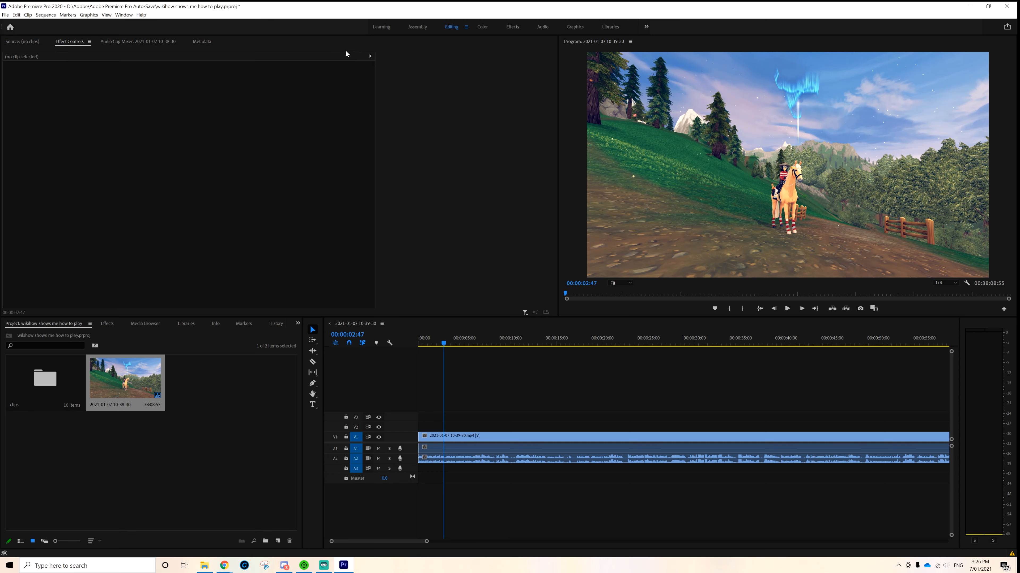
click(497, 395)
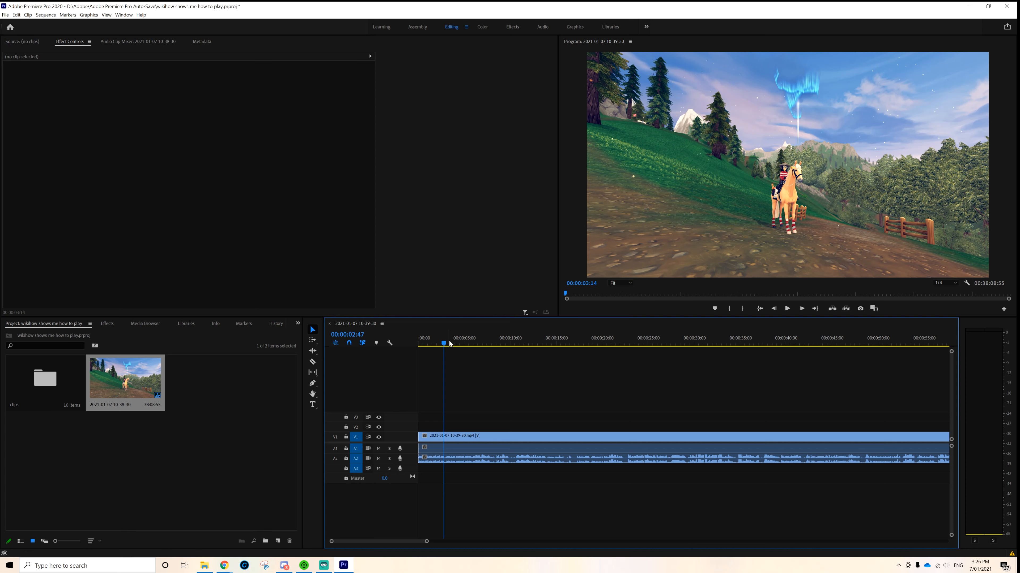
Step: Razor out the first clip's section from about 00:00:09:55 to 00:00:10:35 and delete it, leaving a gap
drag(475, 348, 516, 353)
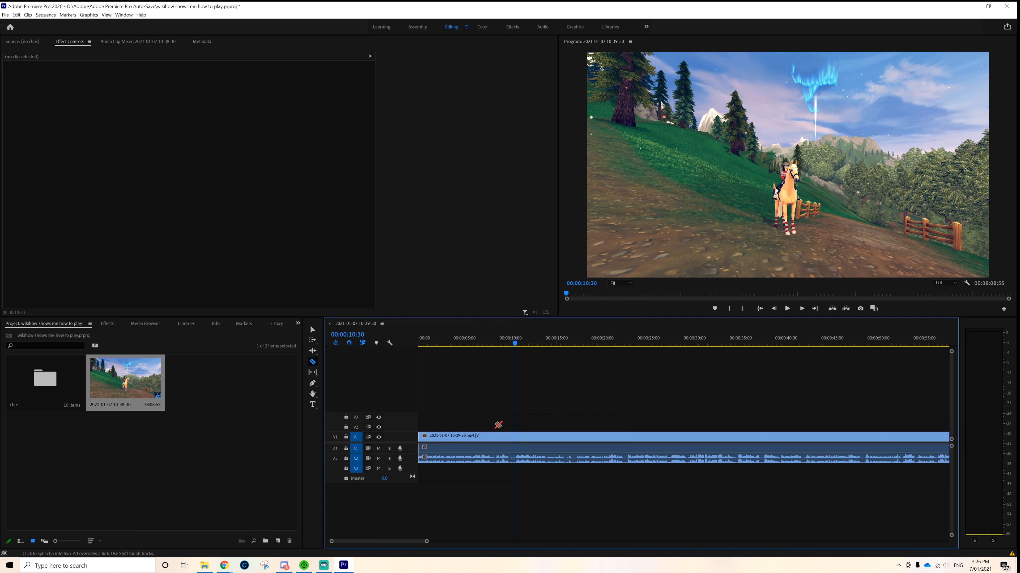
click(516, 342)
key(c)
click(515, 437)
key(v)
click(512, 436)
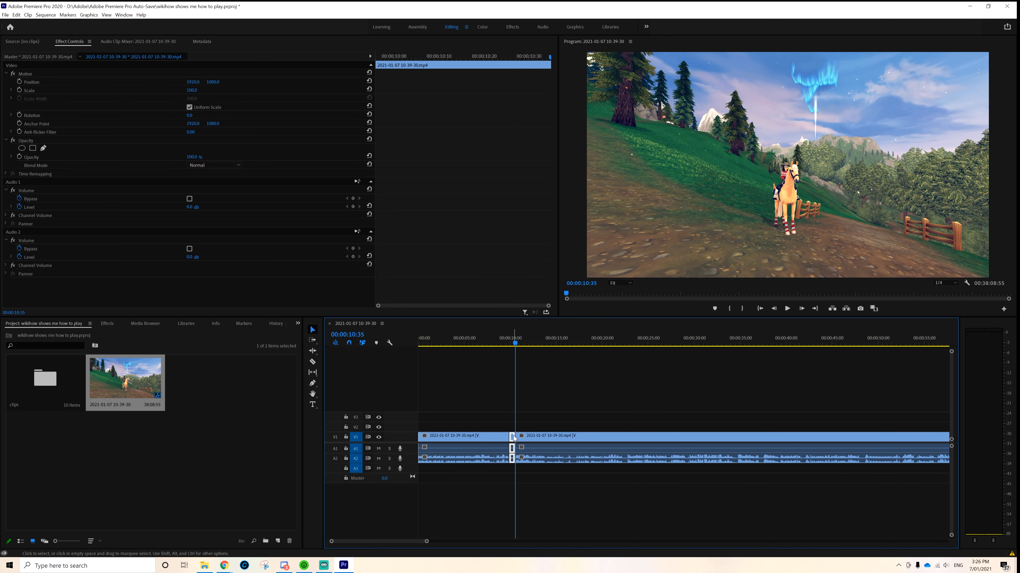
key(Delete)
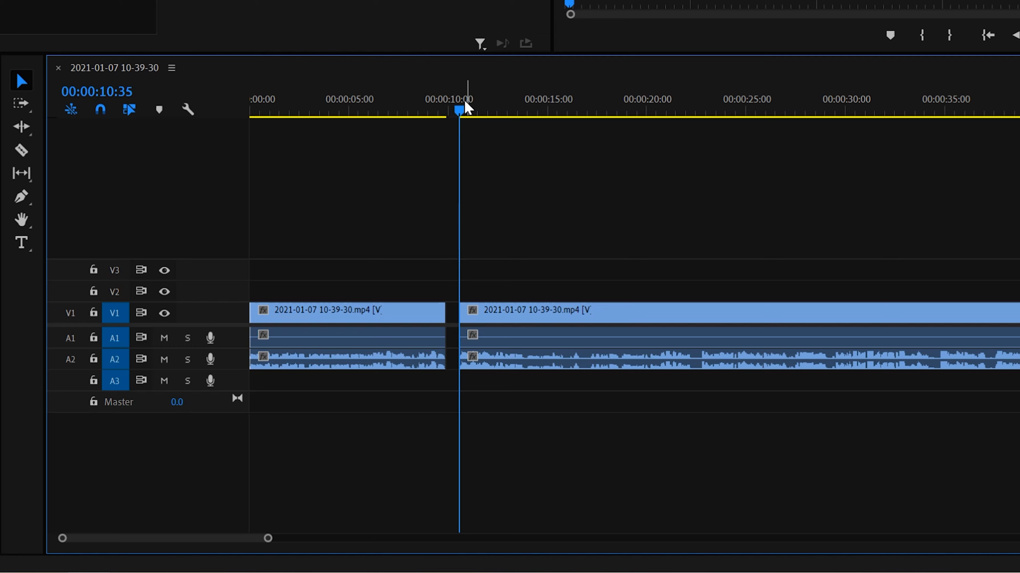
Step: Select every clip after the gap, move them together against the end of the first segment, and undo the move
drag(515, 343, 500, 346)
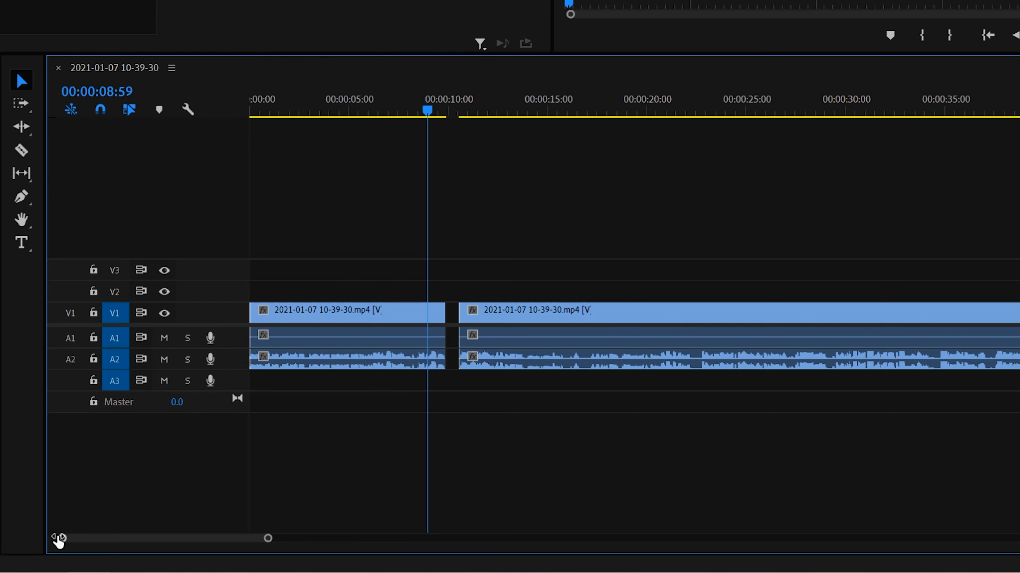
drag(61, 538, 0, 538)
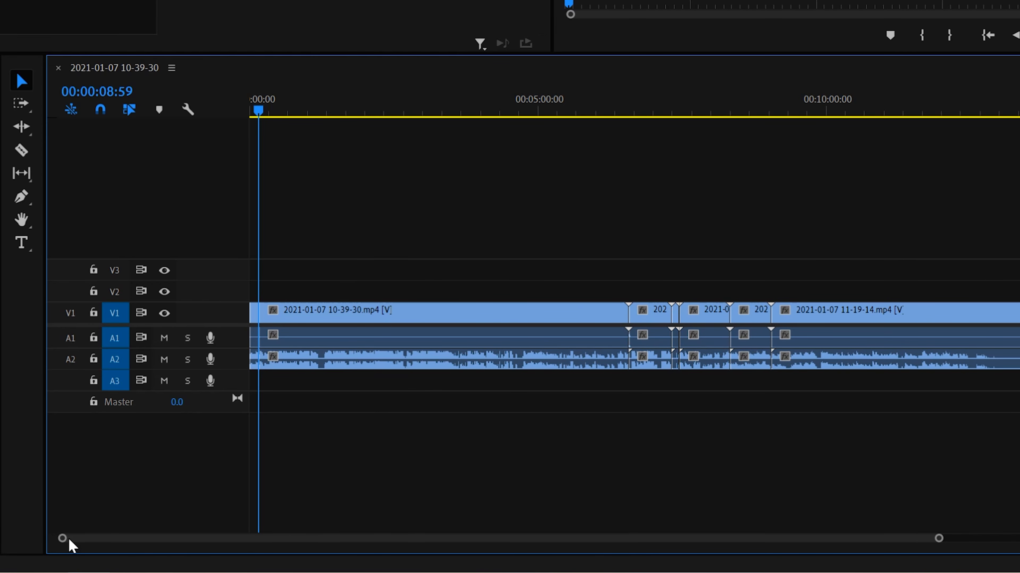
drag(68, 545, 0, 542)
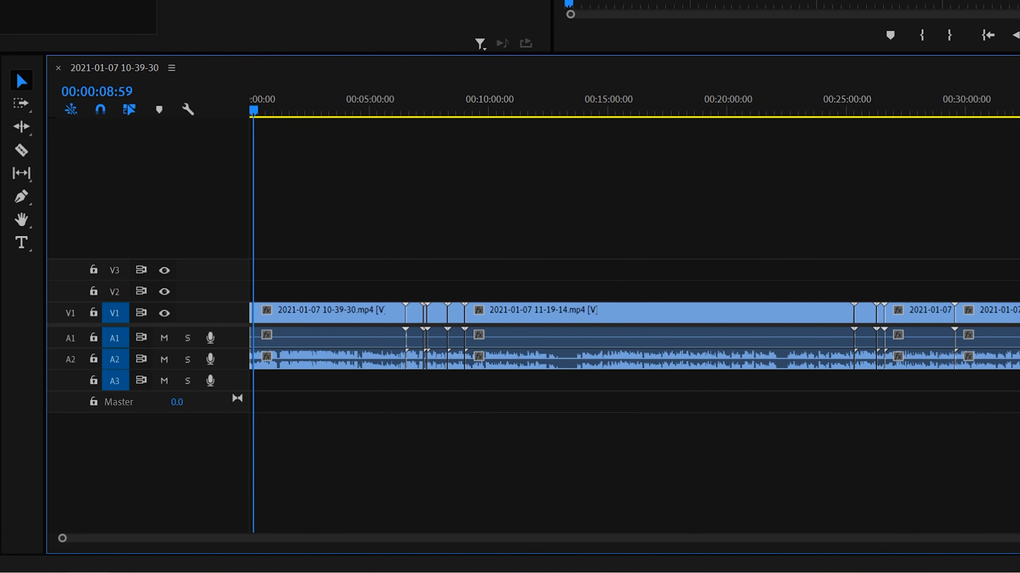
drag(1019, 468, 318, 201)
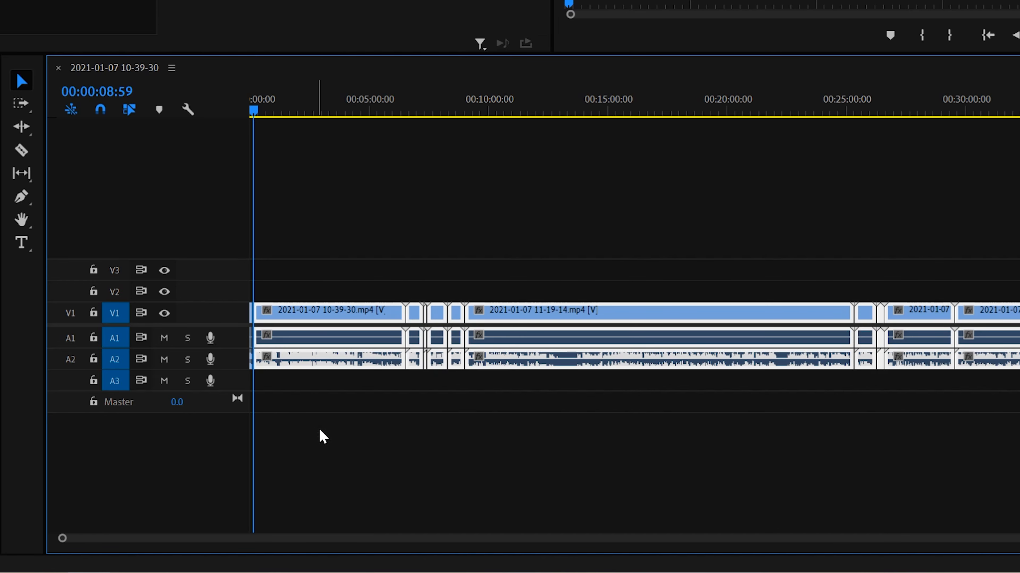
drag(61, 539, 672, 527)
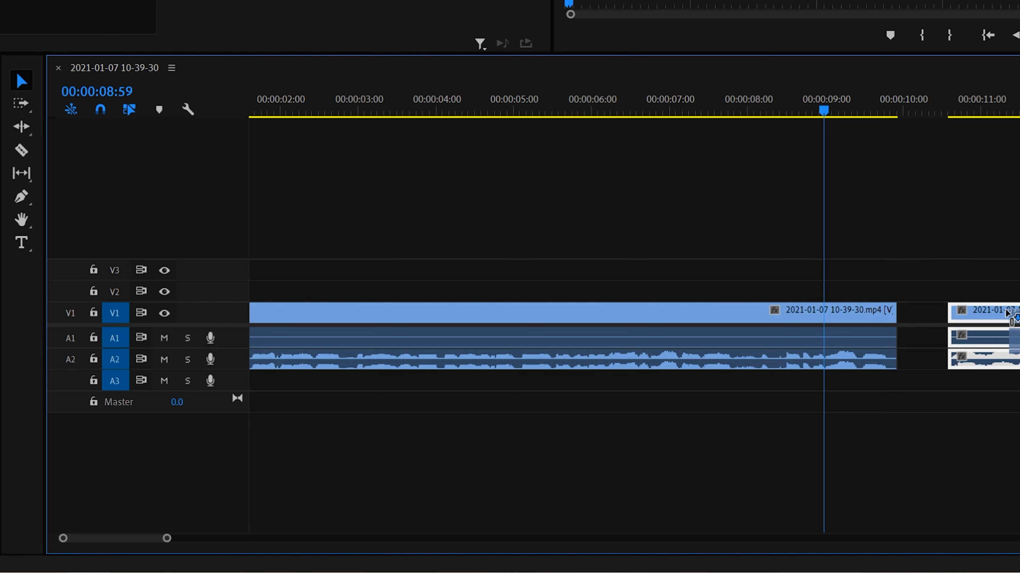
drag(995, 315, 979, 317)
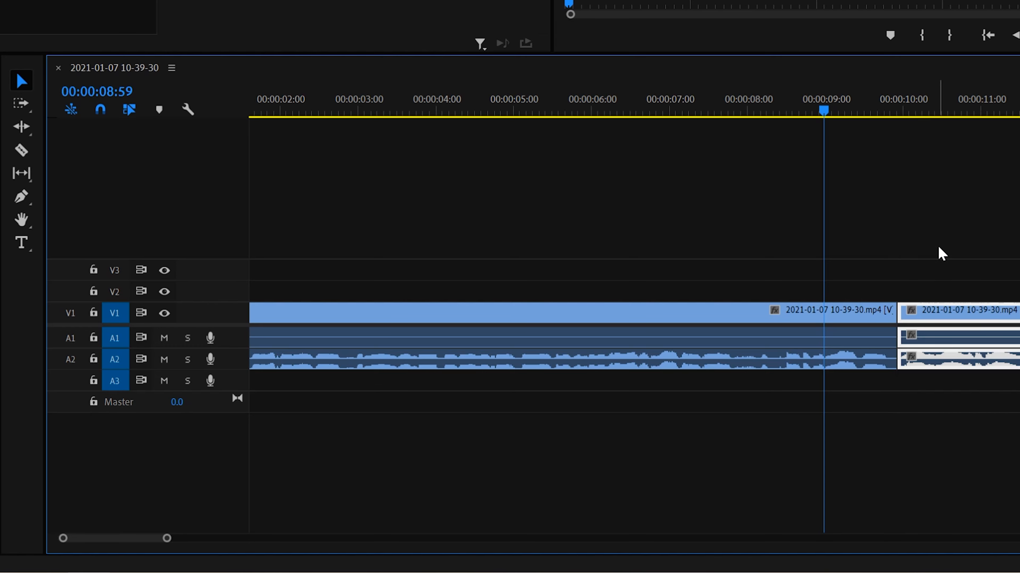
key(ctrl+z)
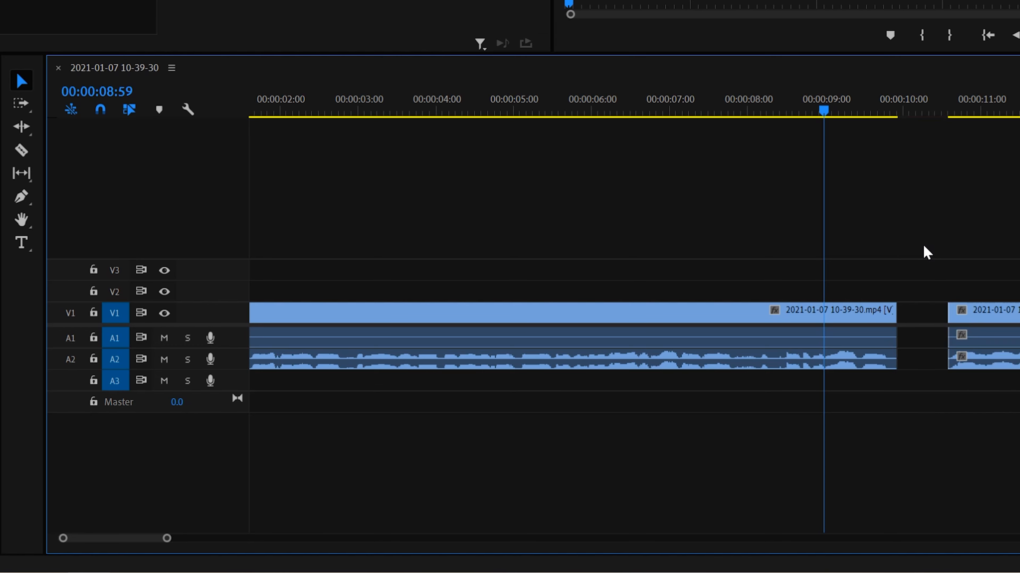
Step: Delete the empty gap between the first two segments on V1 to pull the following clips back, and undo the deletion
click(920, 315)
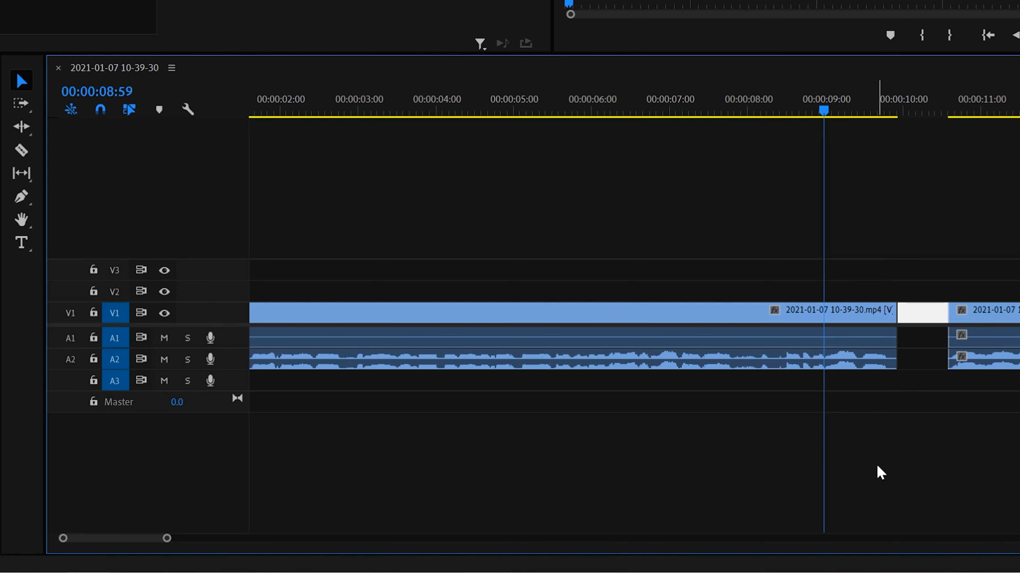
key(Delete)
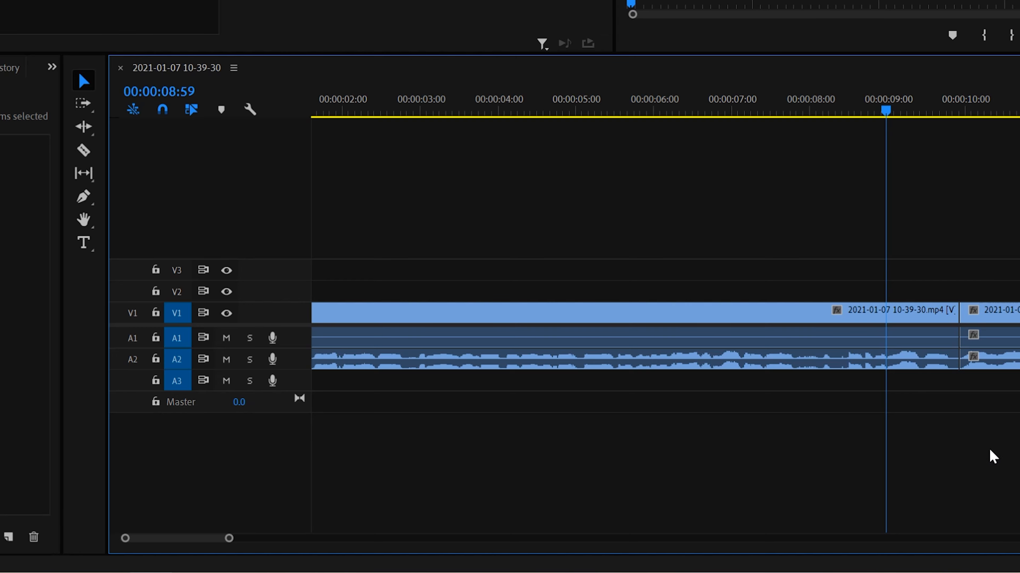
key(ctrl+z)
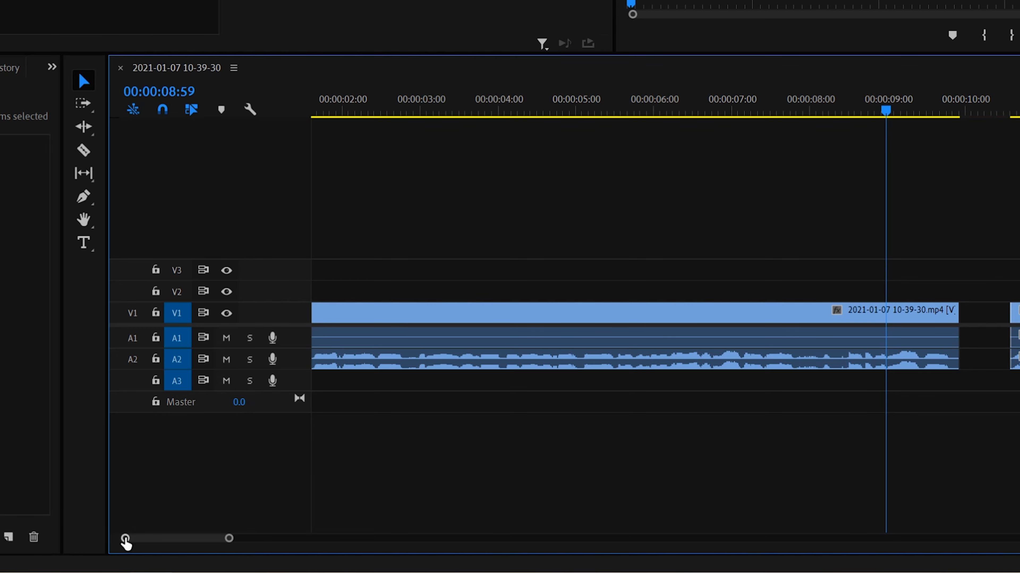
Step: Add the audio file from the Project panel to track A3 beneath the footage, starting at the beginning of the sequence
drag(126, 539, 81, 540)
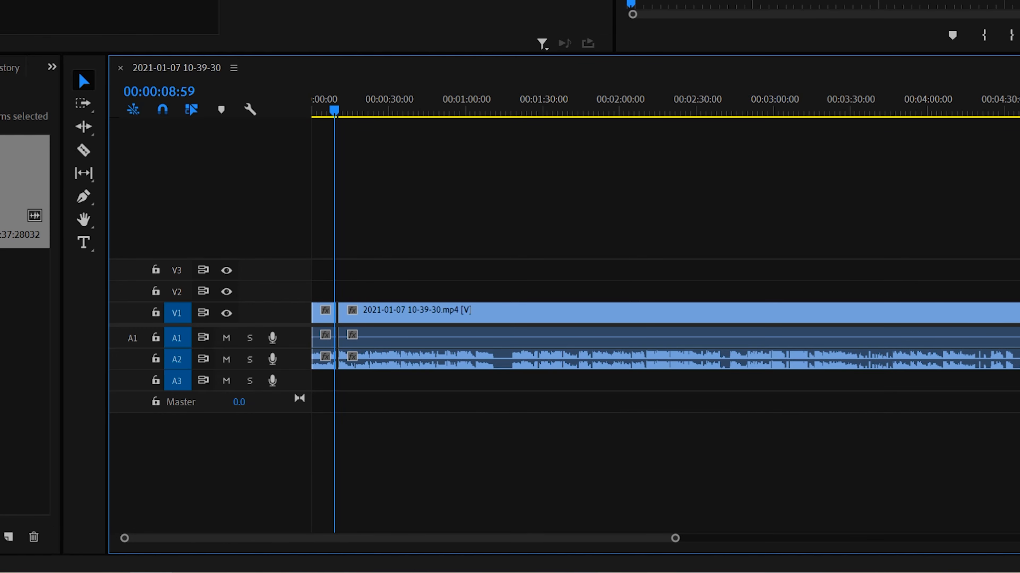
drag(20, 193, 366, 394)
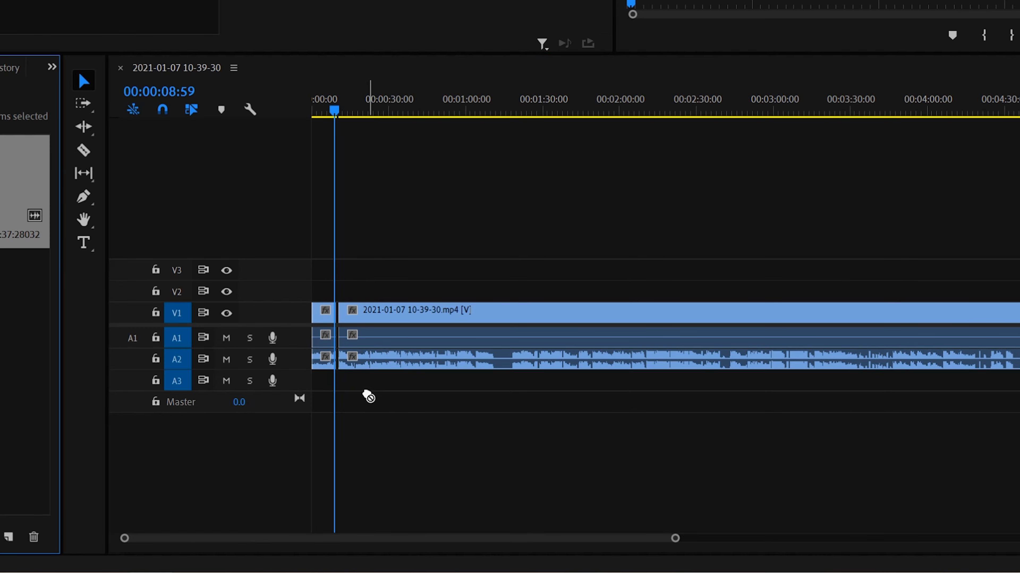
drag(124, 539, 80, 540)
drag(760, 473, 616, 379)
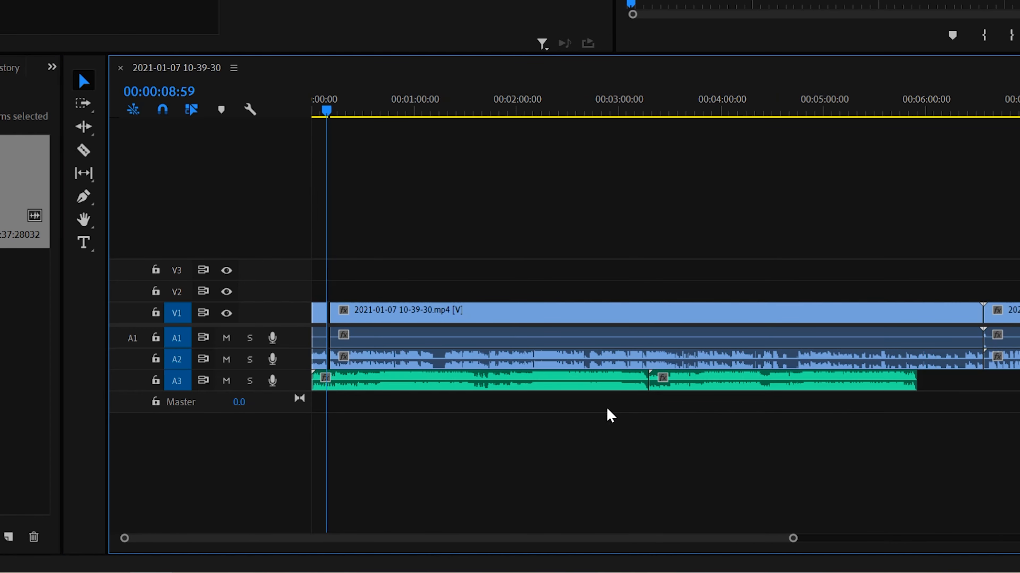
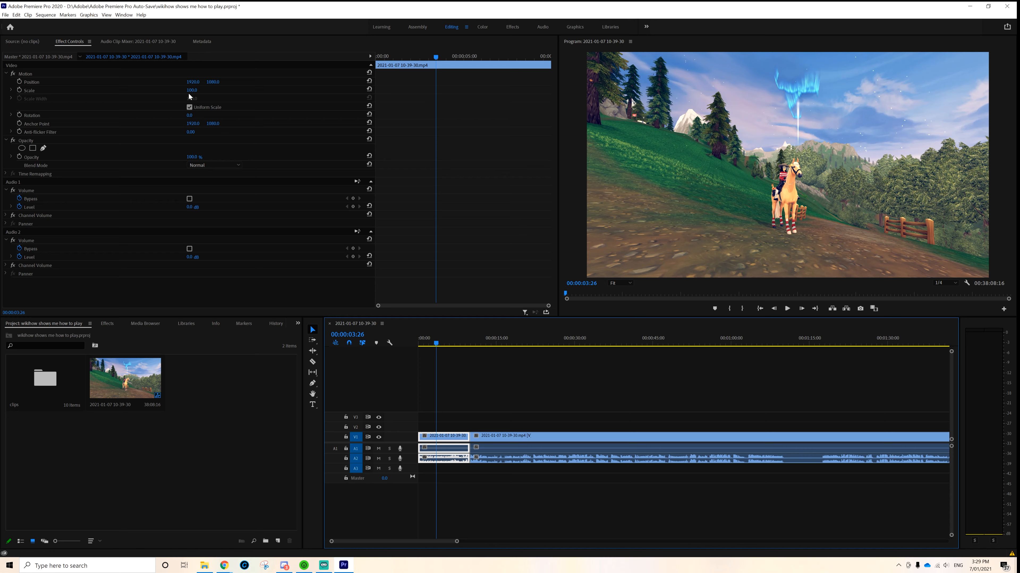
Step: Select the first segment on V1 and bring up its Effect Controls
click(499, 390)
click(447, 438)
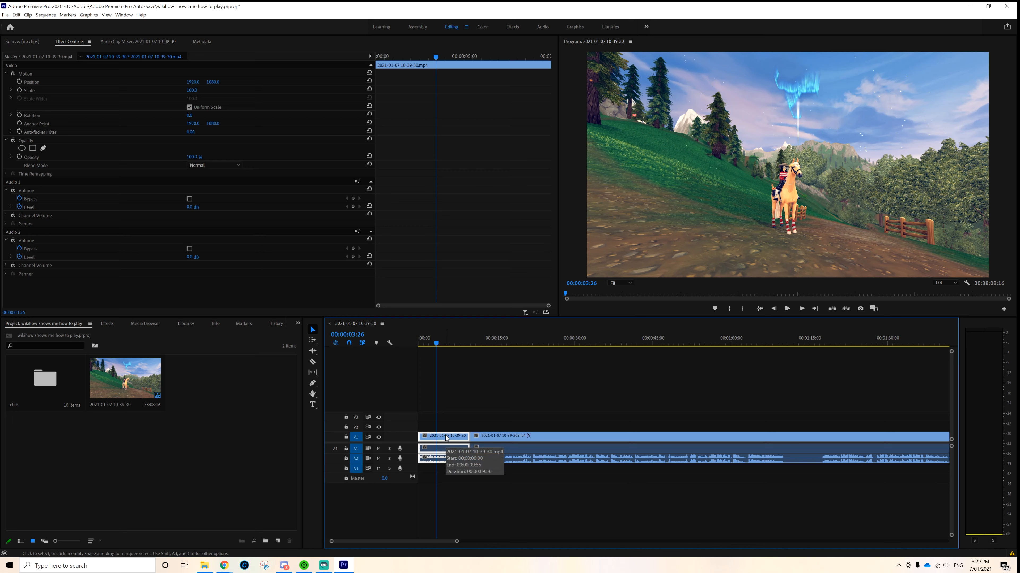
click(33, 41)
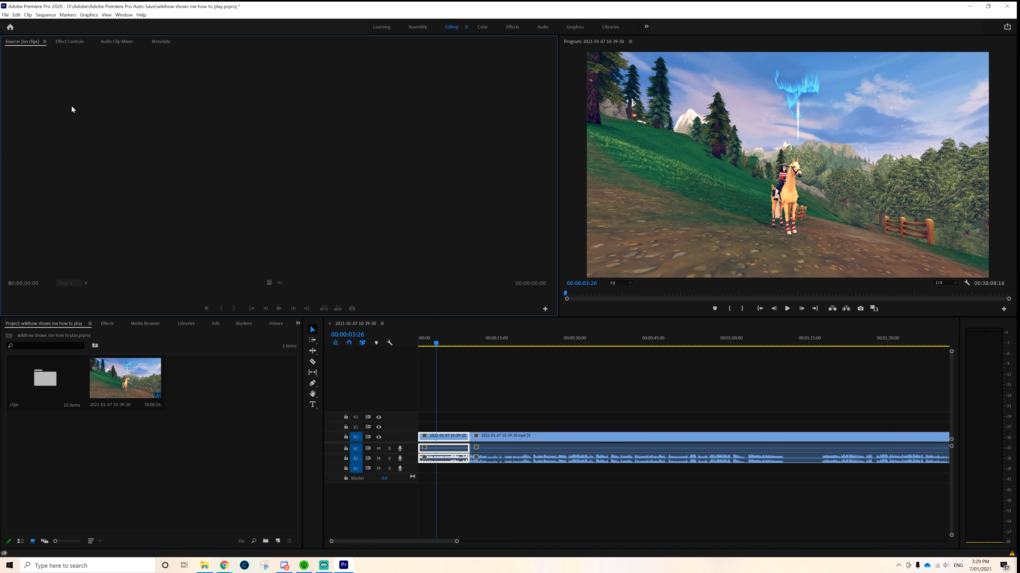
click(72, 45)
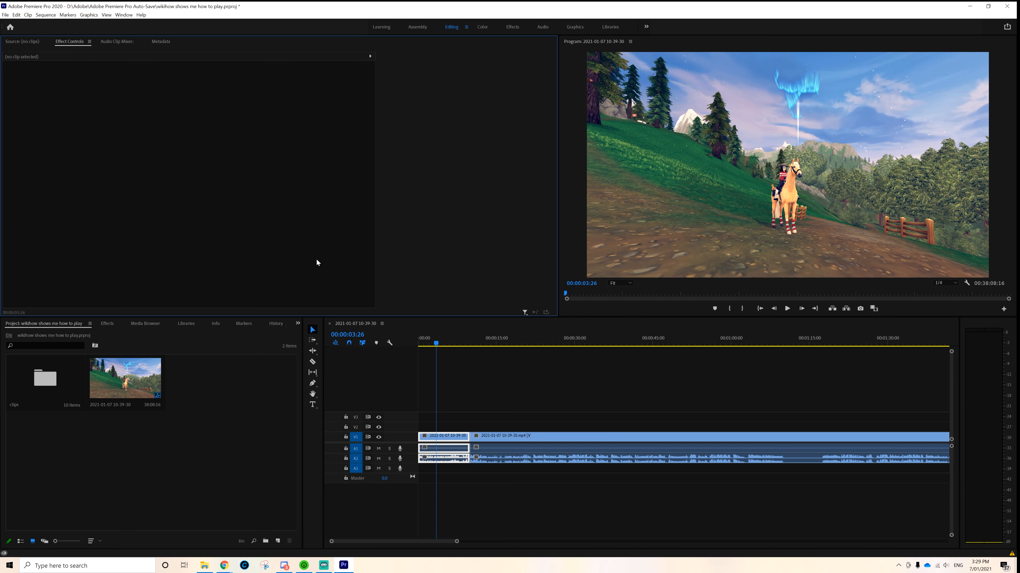
click(444, 437)
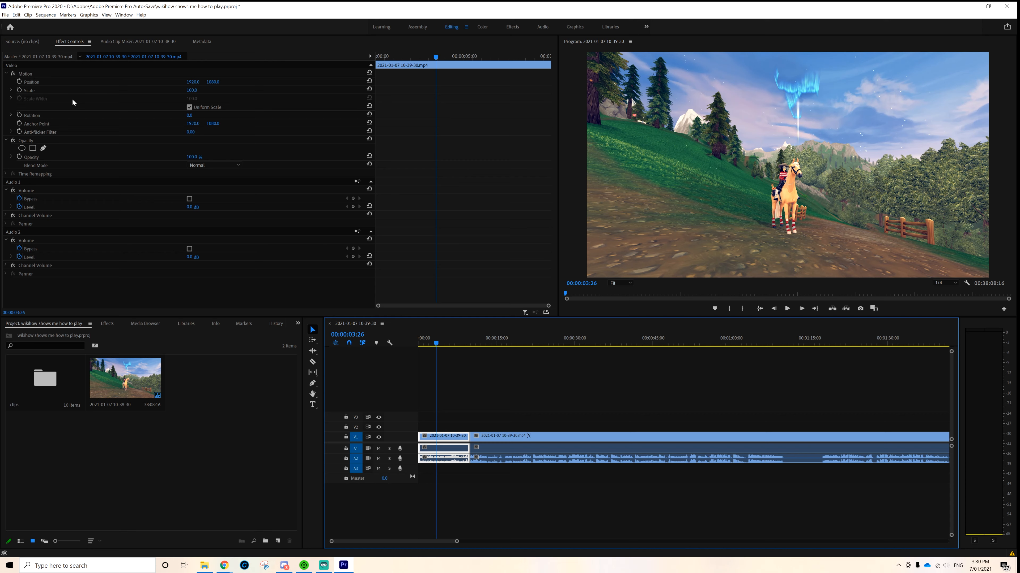
Step: Set the first segment's Motion scale to 317
click(27, 74)
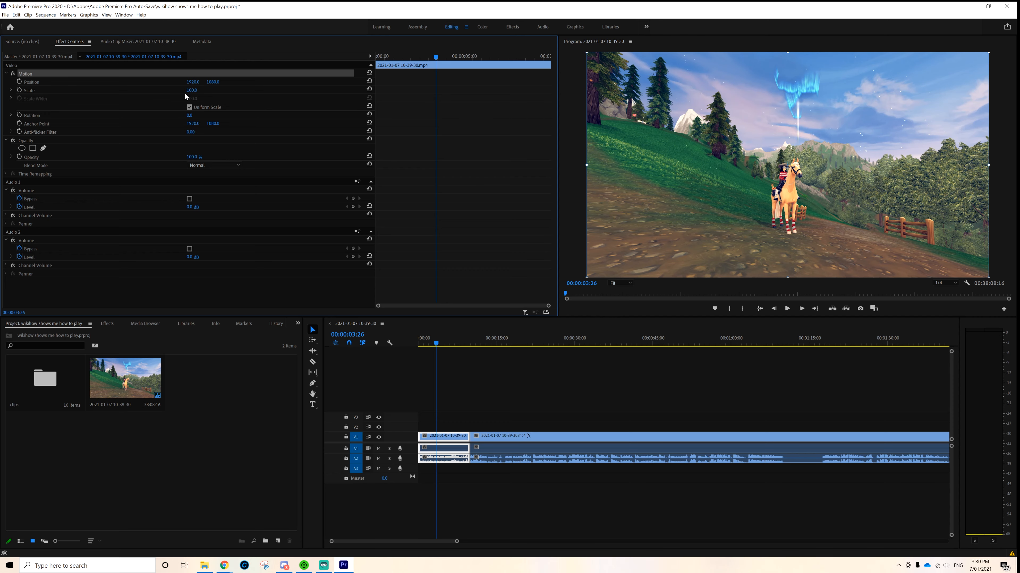
click(193, 90)
text(317)
key(Return)
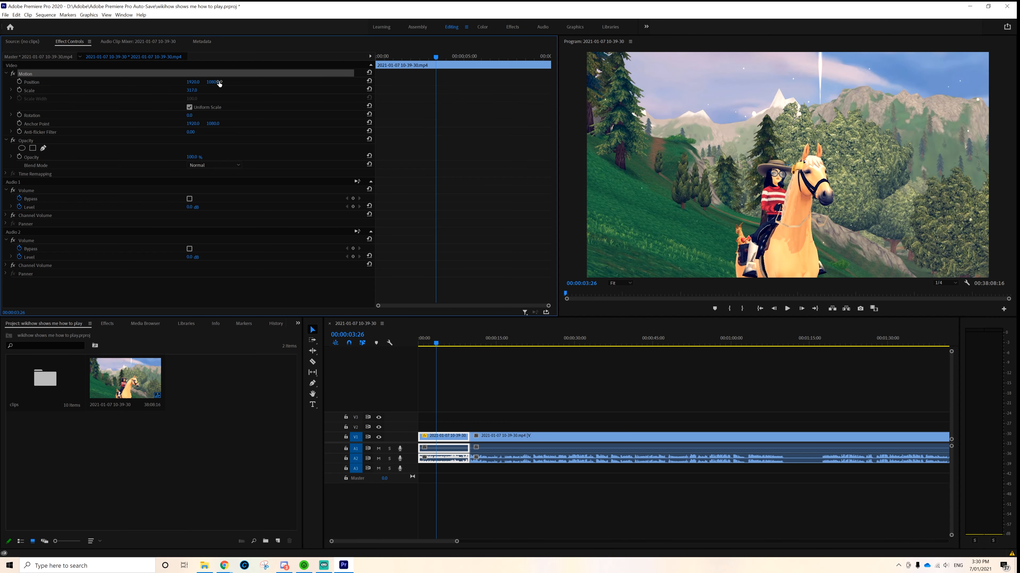
Step: Reposition the enlarged first segment to frame the horse and rider, horizontal position about 2112, with its scale at about 269
drag(212, 82, 44, 82)
drag(191, 83, 228, 82)
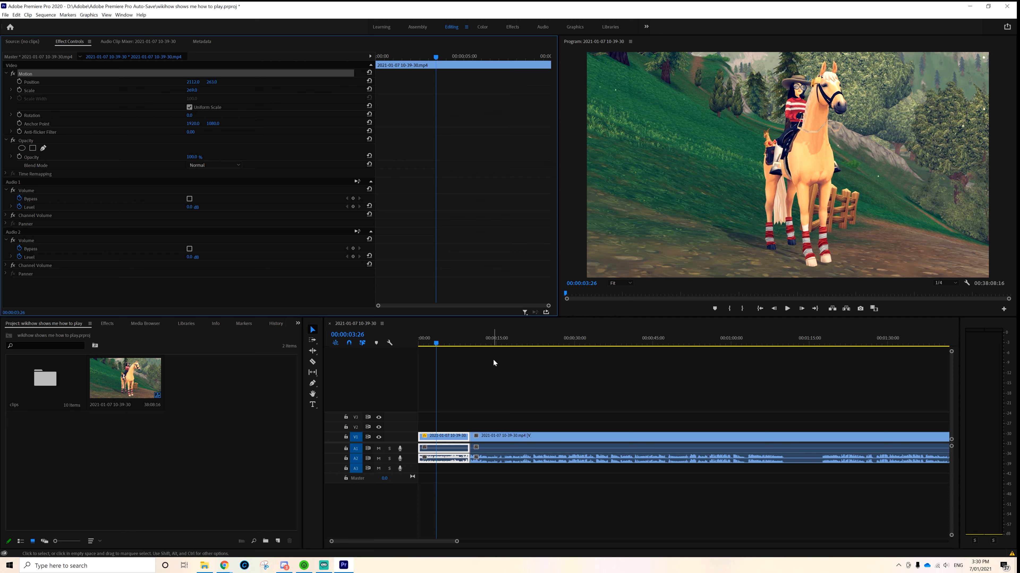
click(526, 402)
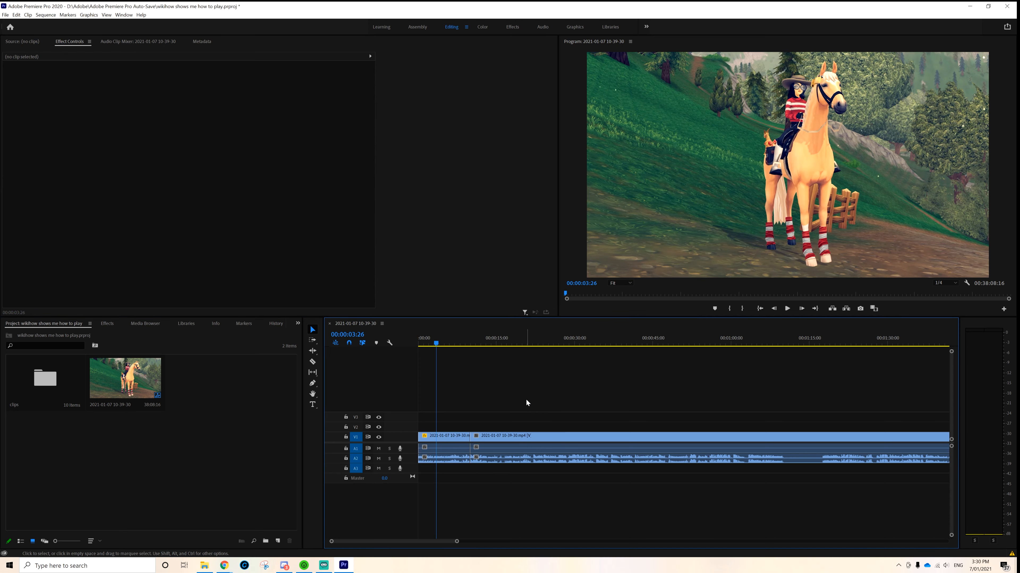
Step: Split the first segment at 00:00:08:25 with the Razor tool and select the short piece after the cut
scroll(508, 389, up, 1)
drag(466, 343, 471, 343)
key(c)
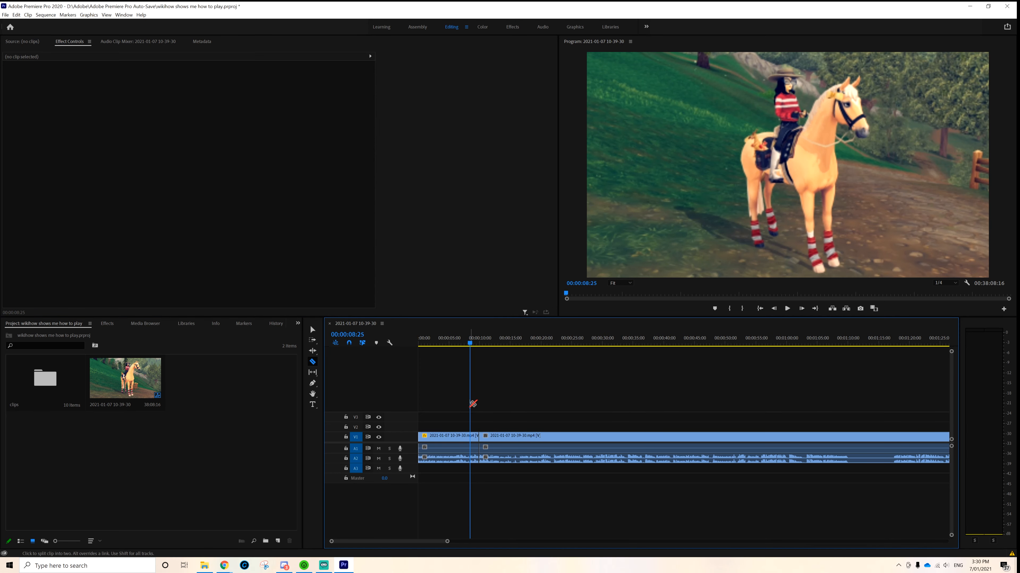
click(469, 439)
key(v)
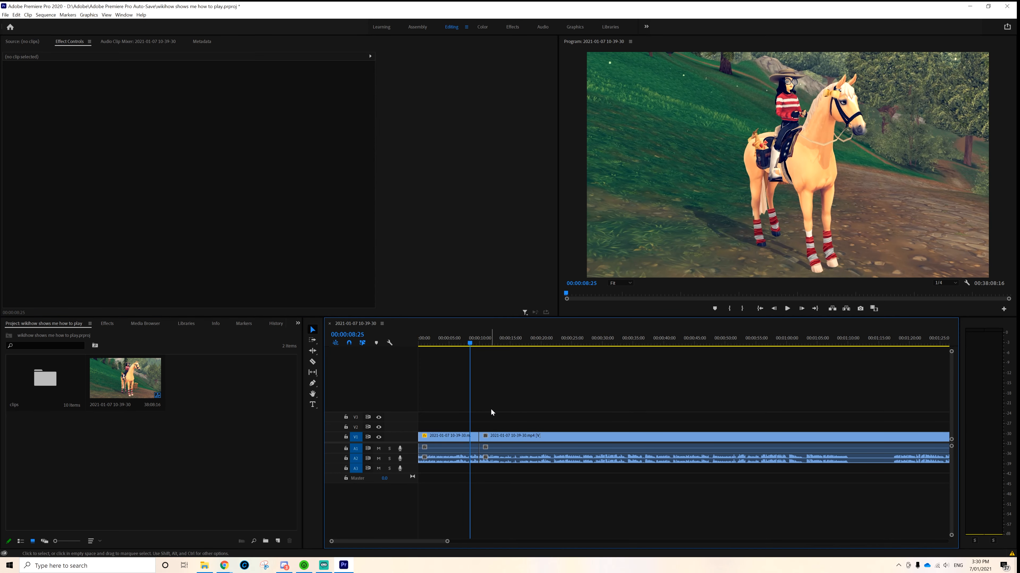
click(474, 439)
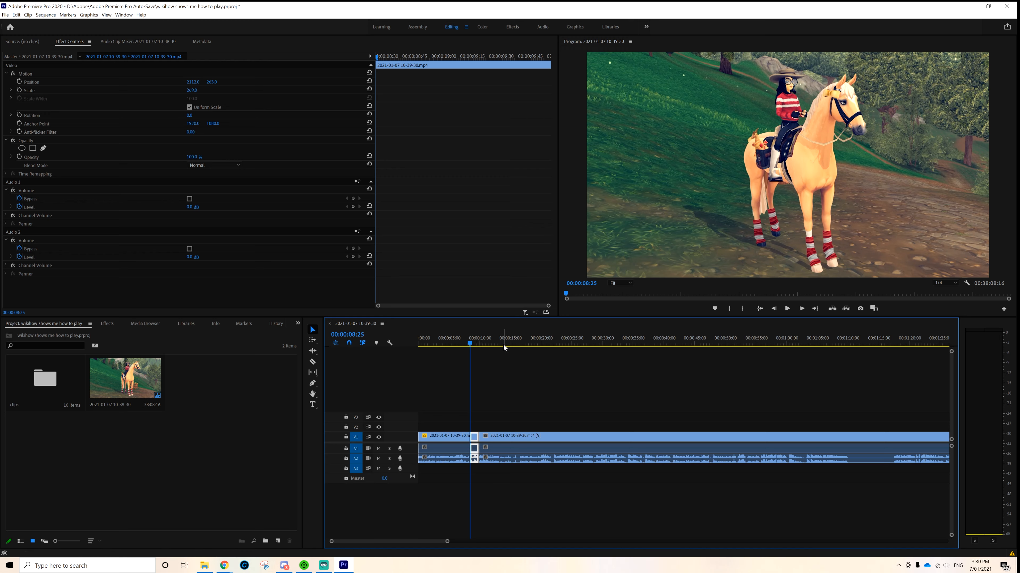
Step: Move the playhead to 00:00:08:40 and enlarge the short piece to a scale of about 511
click(472, 345)
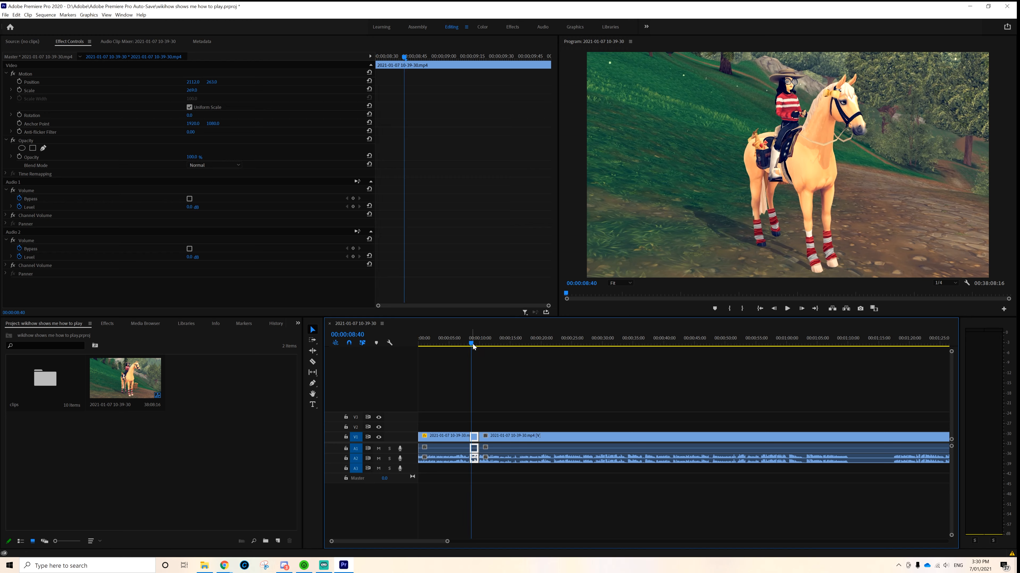
click(192, 90)
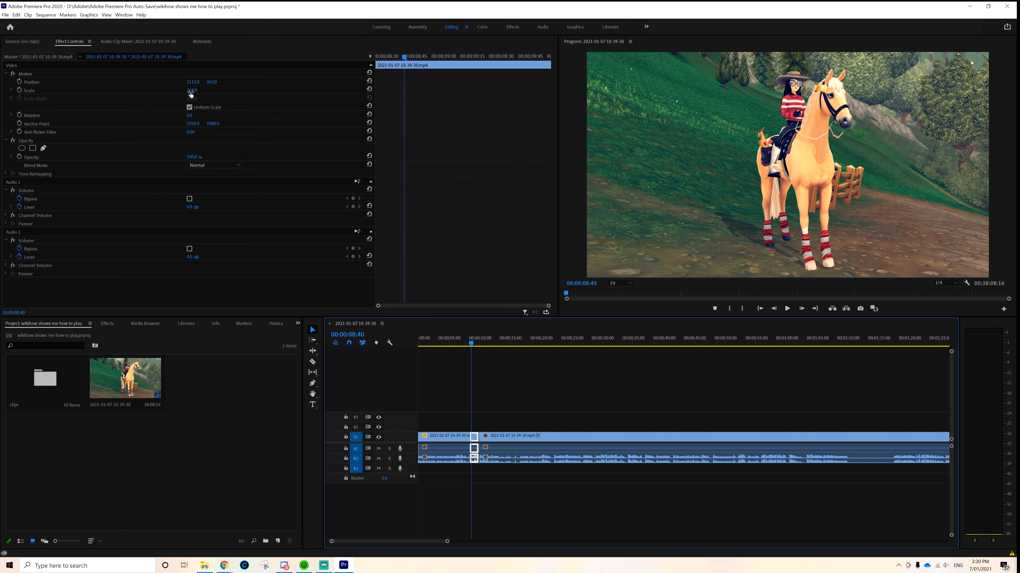
text(300)
key(Return)
click(192, 90)
text(145)
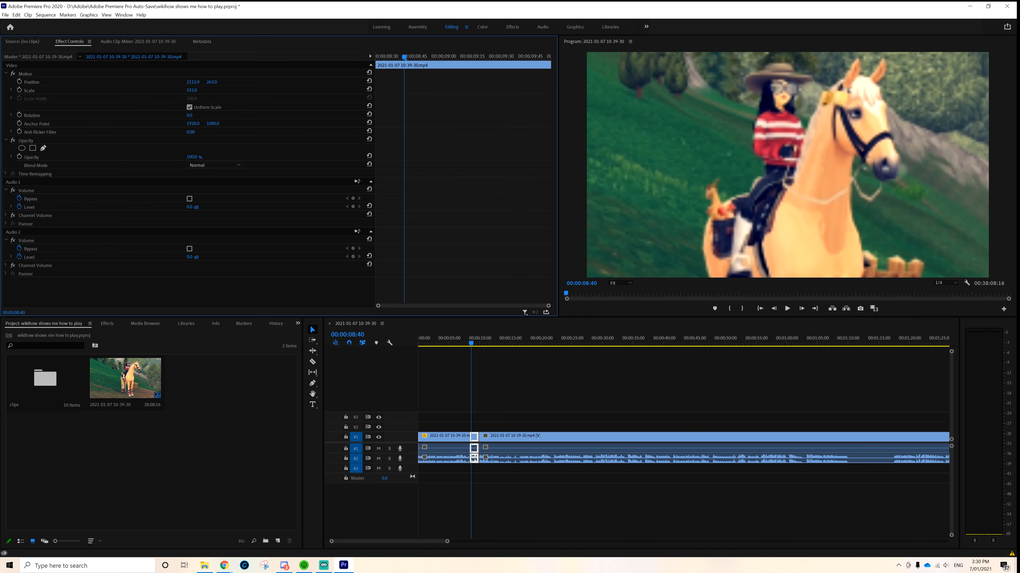
key(Return)
drag(192, 91, 340, 90)
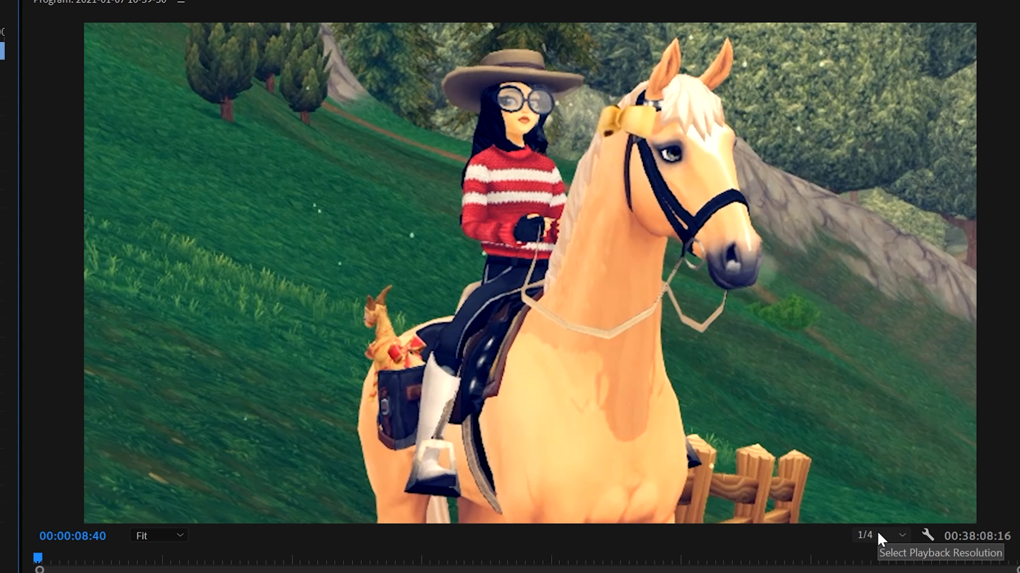
Step: Set the Program Monitor's playback resolution to Full and play the sequence briefly
click(944, 283)
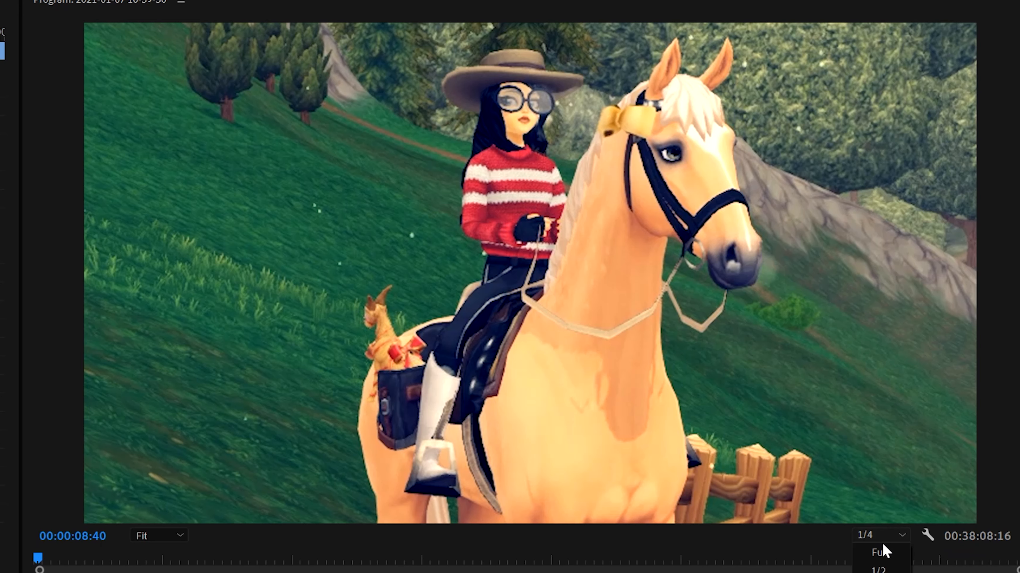
click(884, 553)
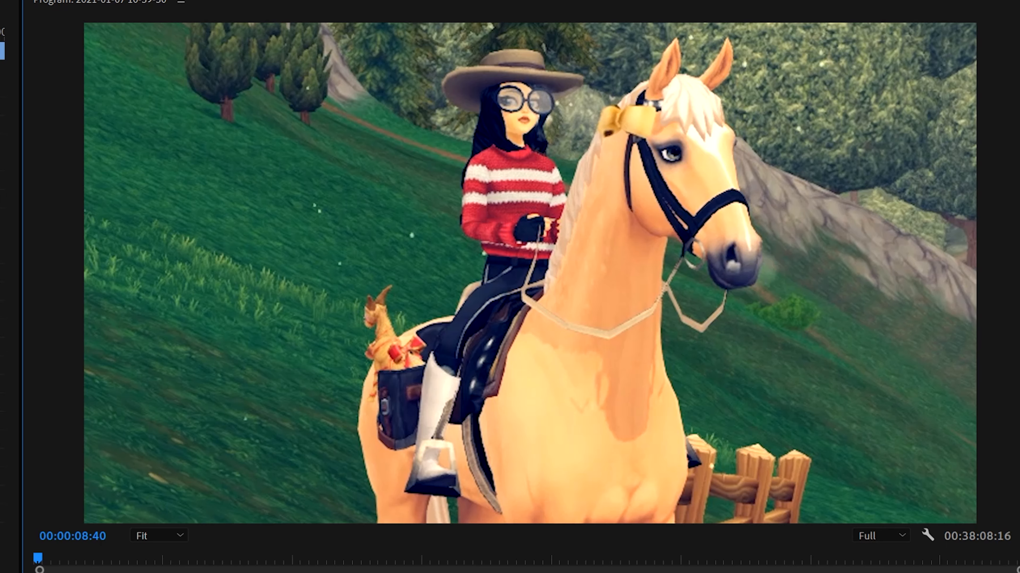
key(space)
key(space)
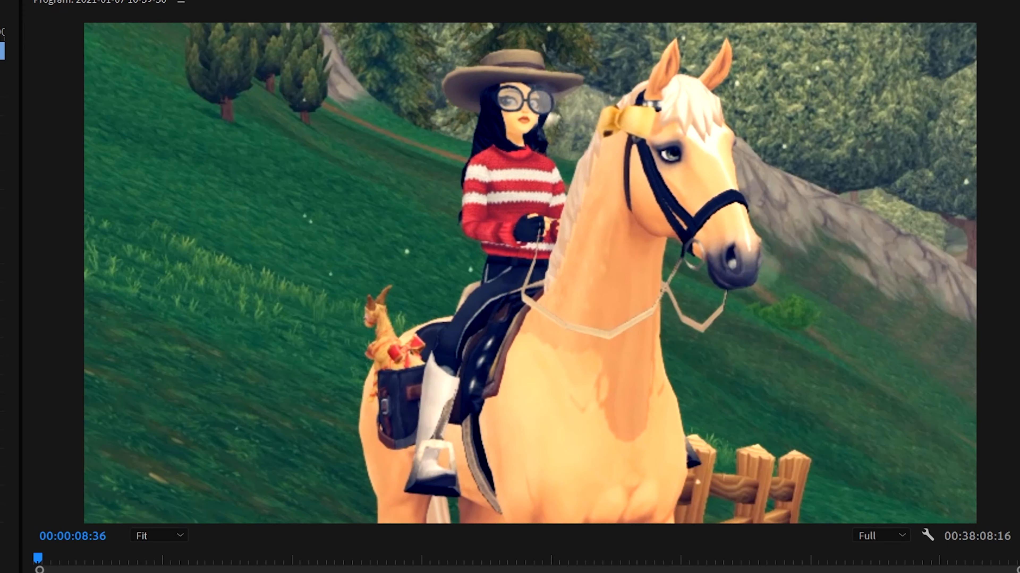
Step: Lower the Program Monitor's playback resolution to 1/4 and then to 1/8 to compare the preview quality
click(877, 538)
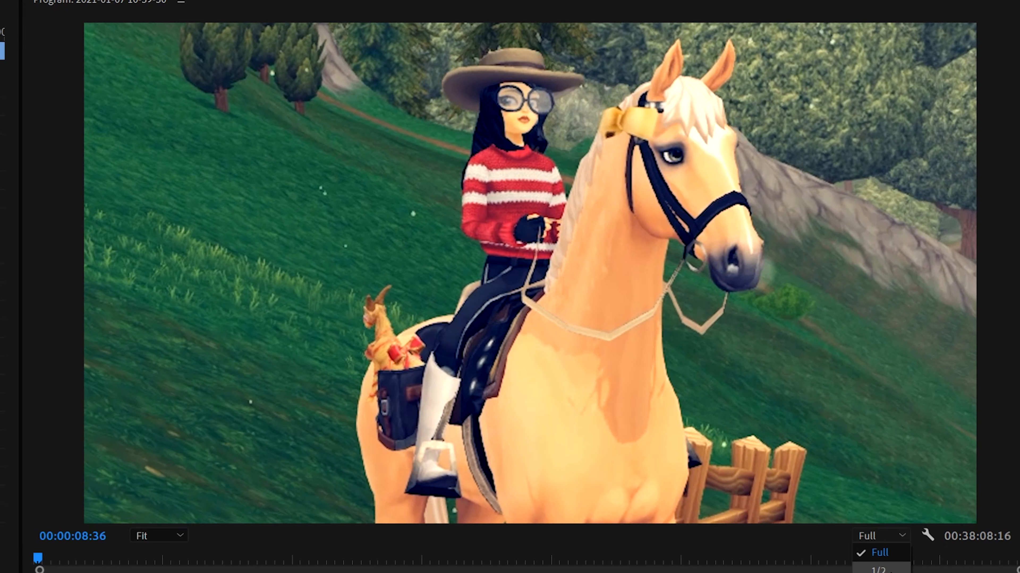
click(878, 569)
click(892, 546)
click(891, 557)
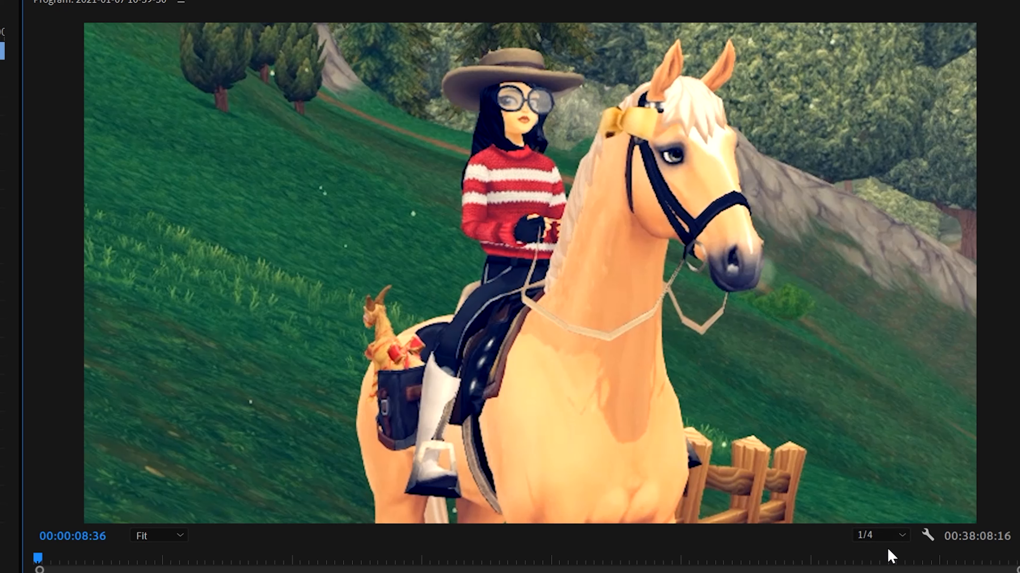
click(879, 536)
click(879, 570)
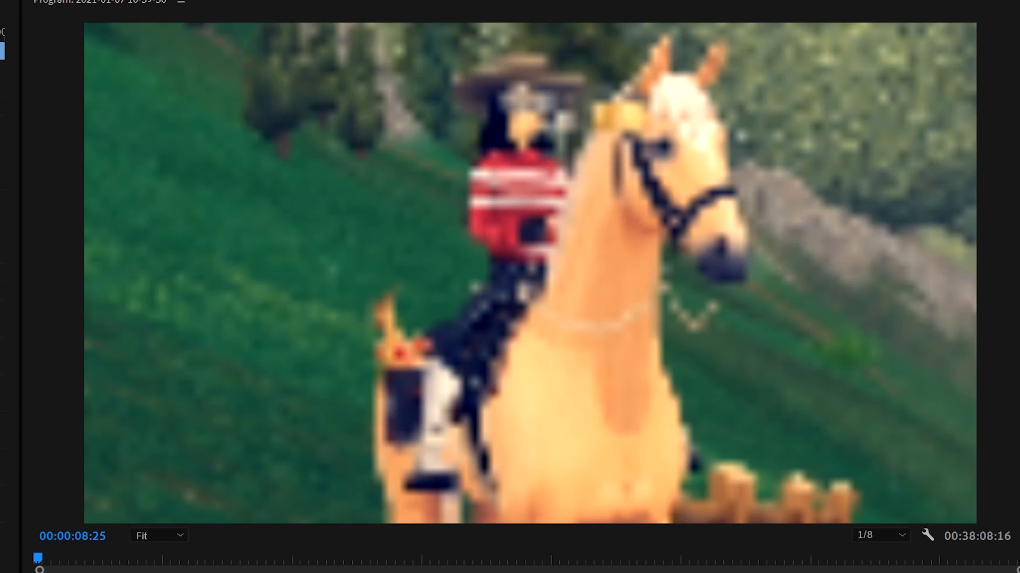
Step: Raise the playback resolution to 1/4 and then to Full to compare the preview sharpness
click(883, 536)
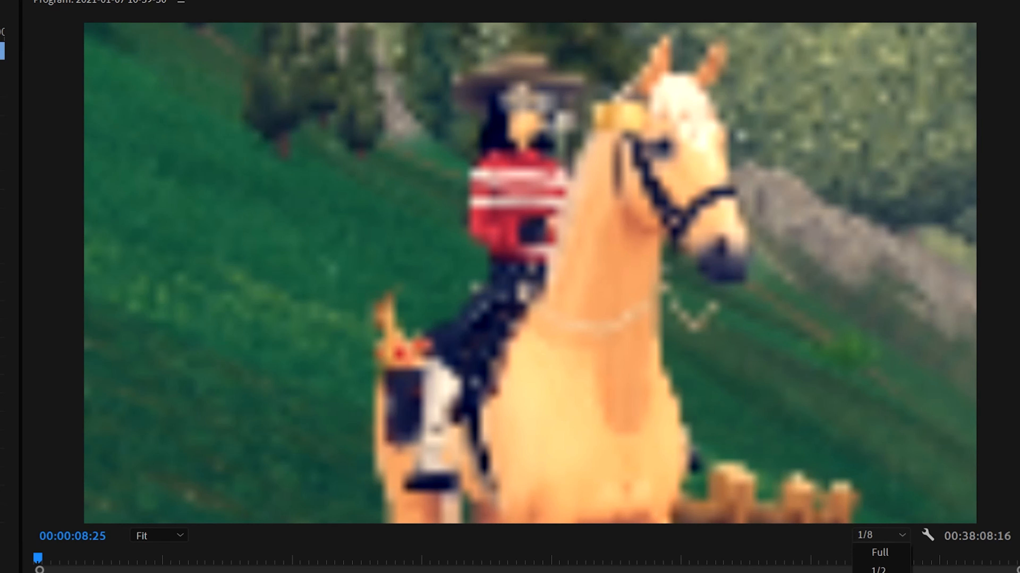
click(879, 572)
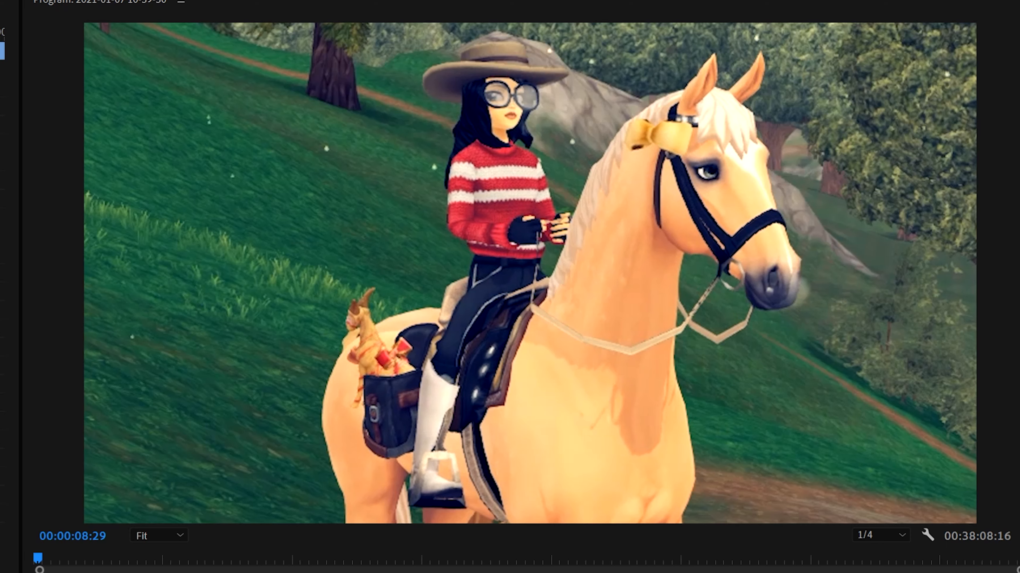
click(870, 538)
click(875, 557)
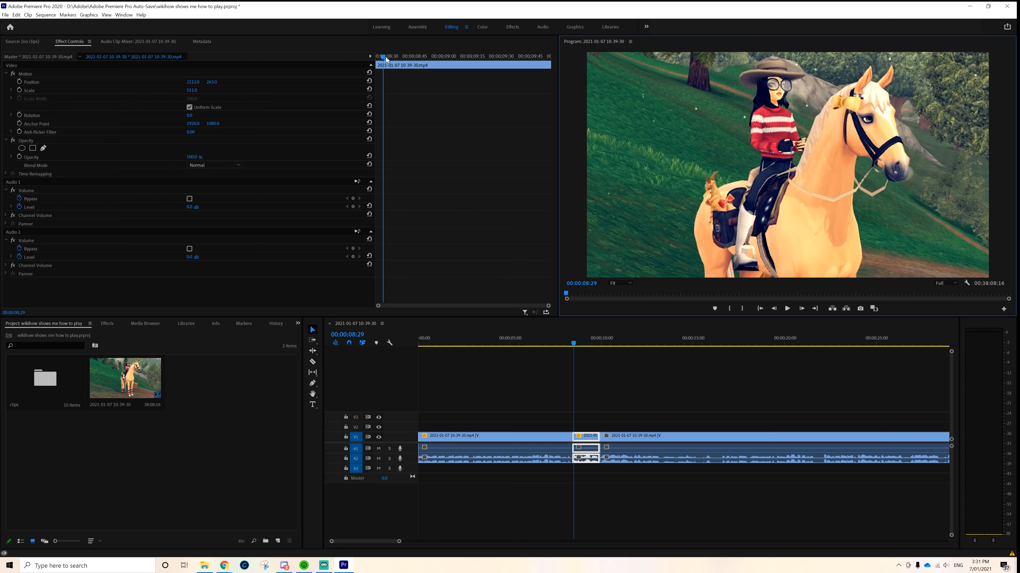
Step: Try enlarging the short piece to a scale of about 841 and shifting its vertical position to about 1029, and undo both changes
drag(191, 90, 235, 91)
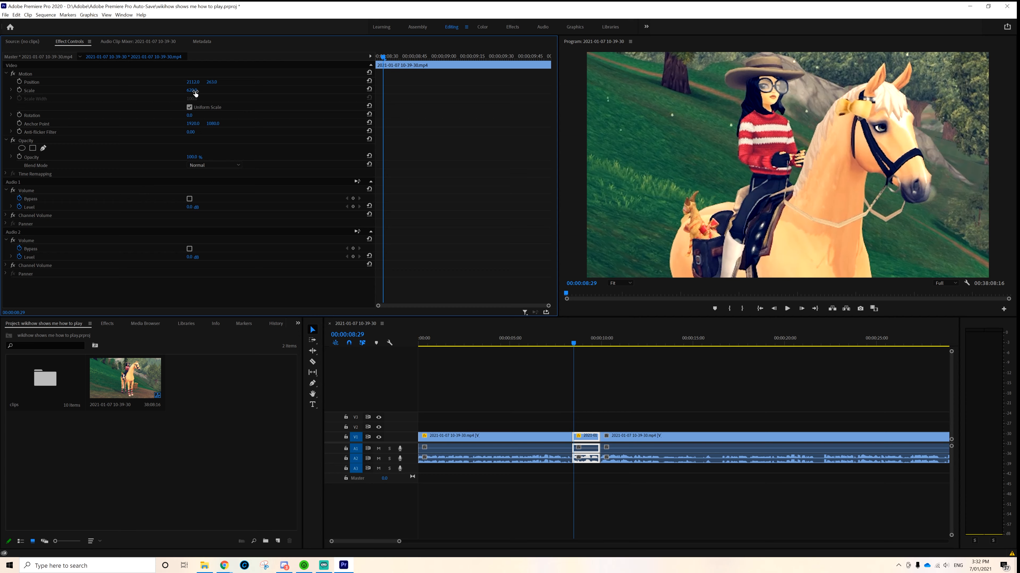
mouse_move(193, 92)
mouse_down()
mouse_move(282, 91)
mouse_move(2, 82)
mouse_move(208, 82)
mouse_move(196, 82)
mouse_up()
click(188, 82)
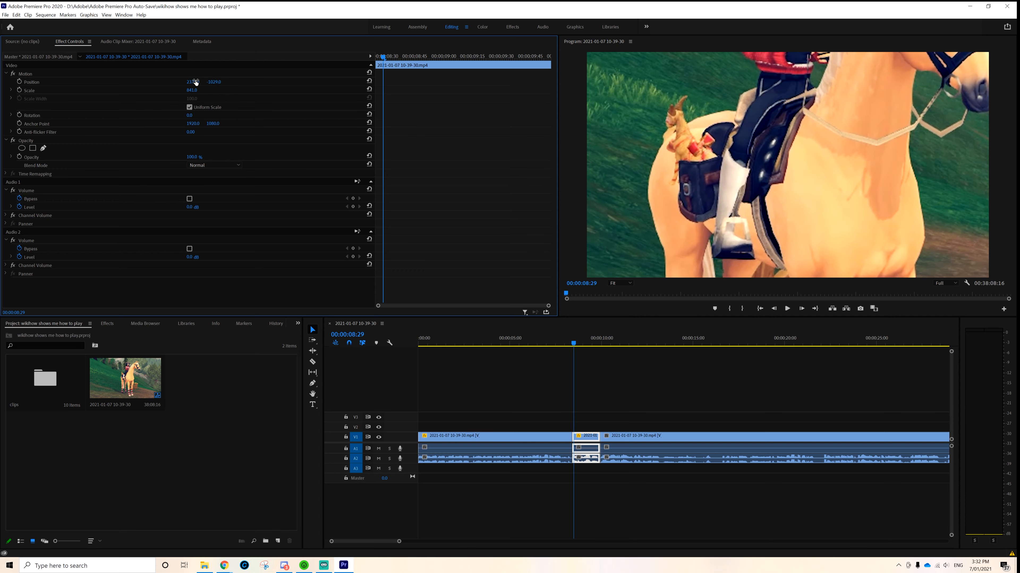
key(ctrl+z)
key(ctrl+z)
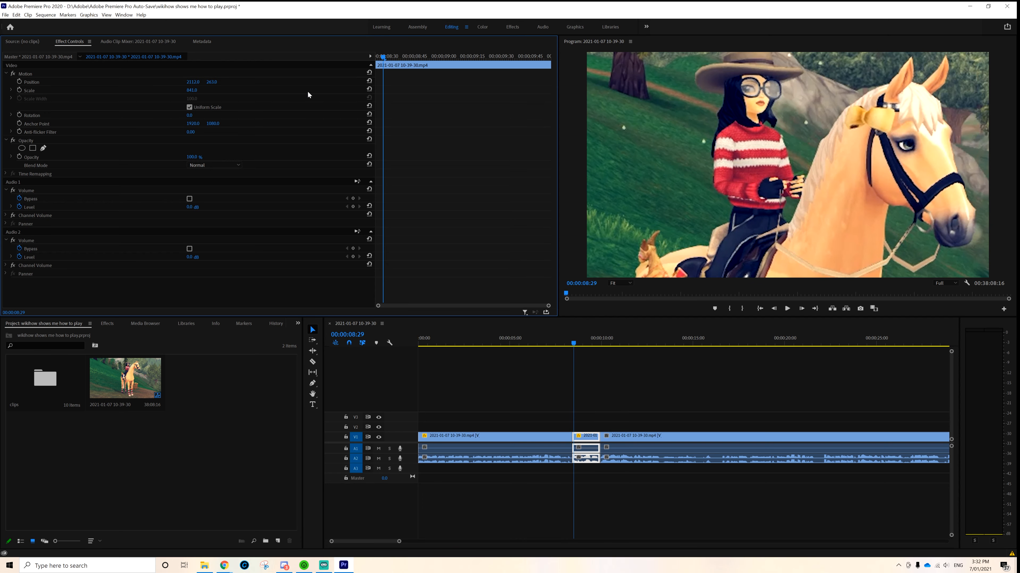
key(ctrl+z)
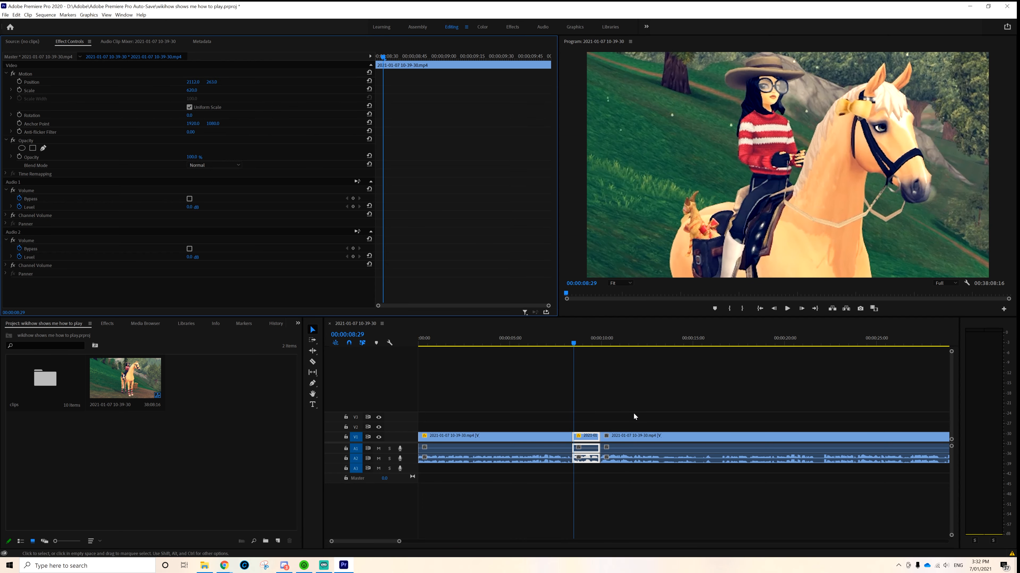
Step: Reselect the short piece, reduce its scale to the earlier wider framing of the horse and rider, and deselect it
click(628, 404)
click(584, 436)
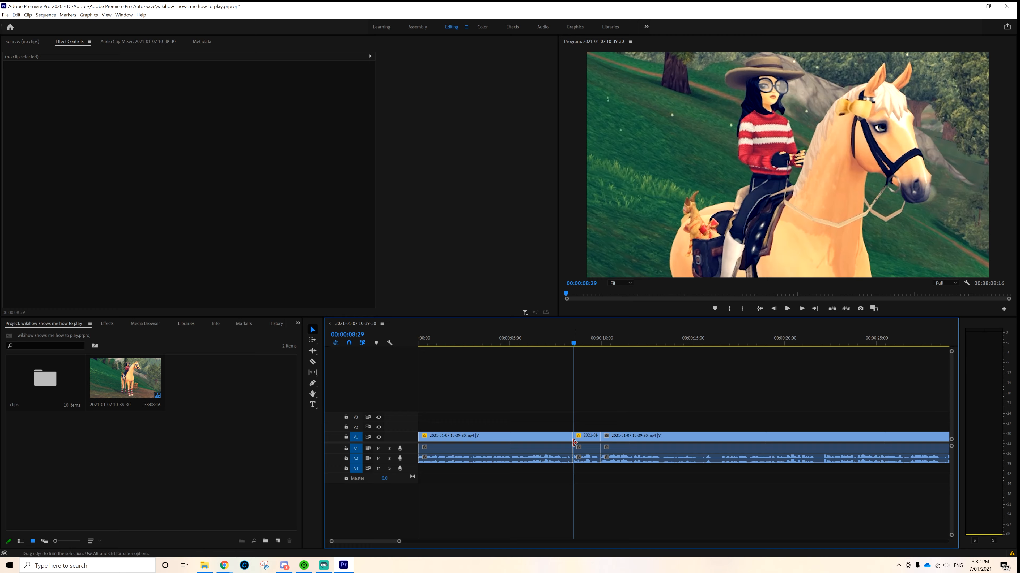
drag(193, 91, 147, 92)
click(713, 375)
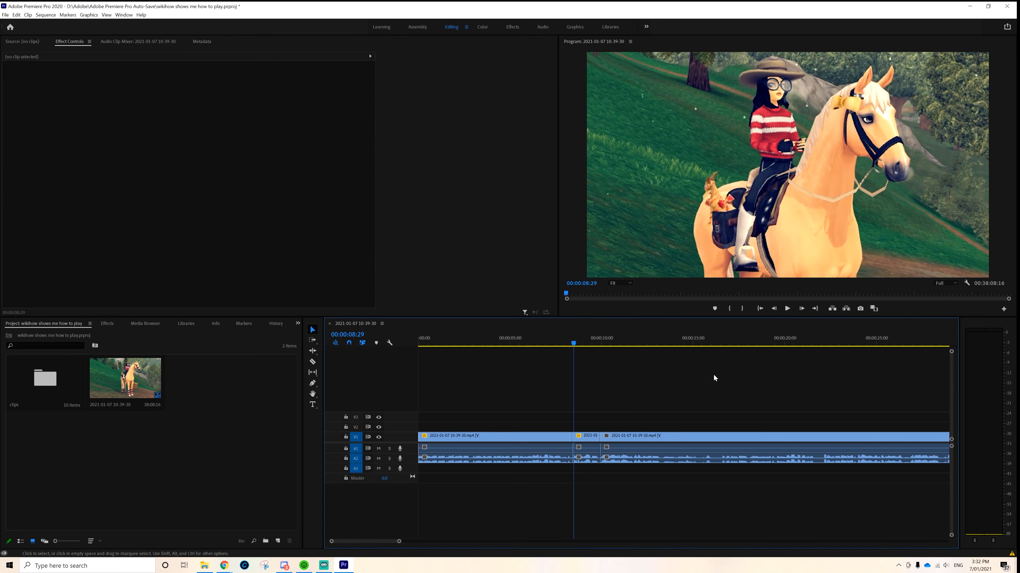
Step: Set the Program Monitor's playback resolution to 1/4 and play the sequence through the zoomed-in piece
click(942, 284)
click(945, 303)
click(812, 387)
key(space)
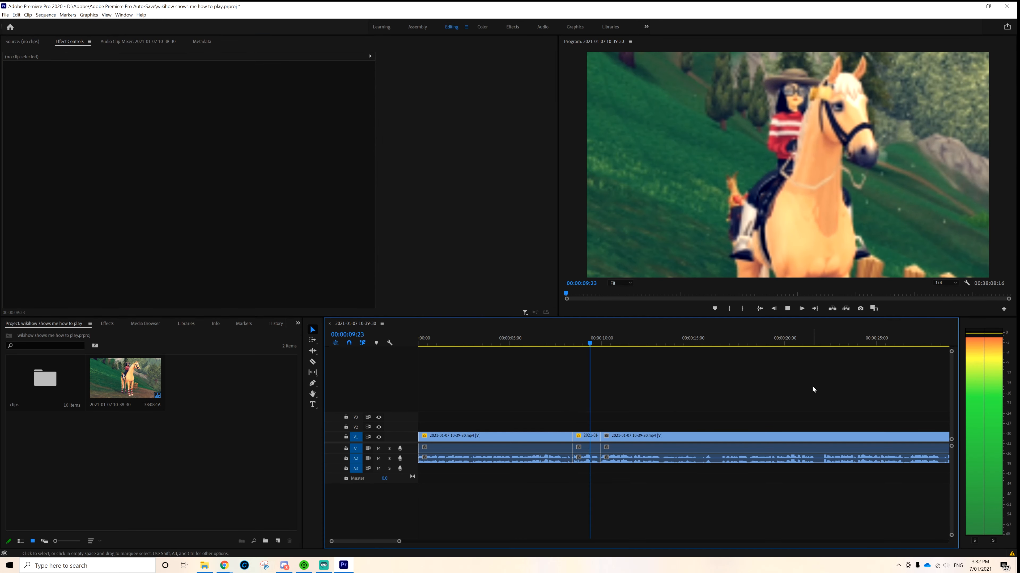
Step: Stop playback and split the last clip at 00:00:11:42
key(space)
drag(623, 344, 633, 344)
key(c)
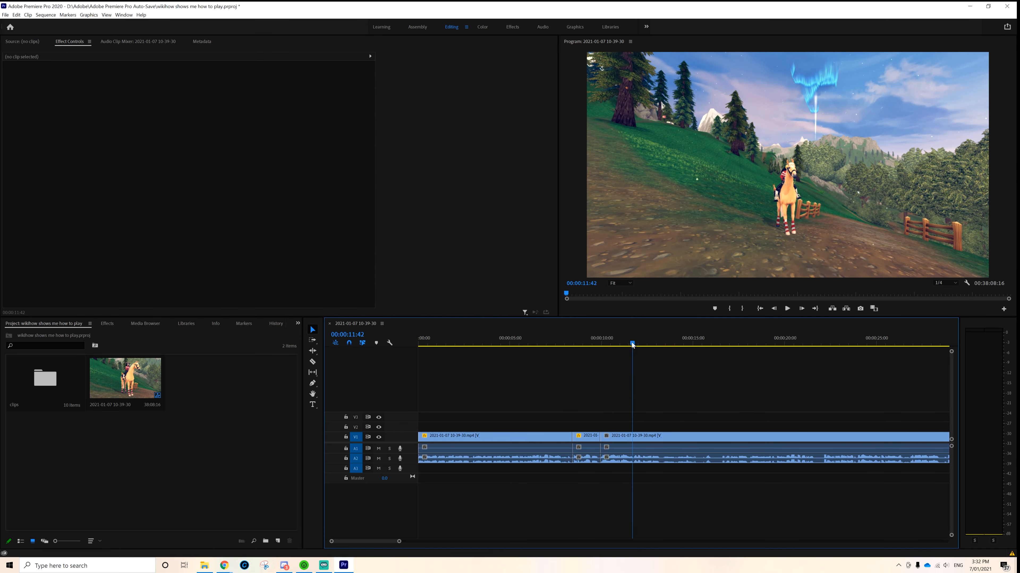
click(633, 438)
Step: Copy the Motion settings of the short zoomed piece onto the piece just before the 00:00:11:42 cut
key(v)
click(586, 438)
click(26, 73)
click(617, 437)
click(681, 403)
Step: Play on and remove the section from about 15.2 to 16.5 seconds, closing the gap
key(space)
key(c)
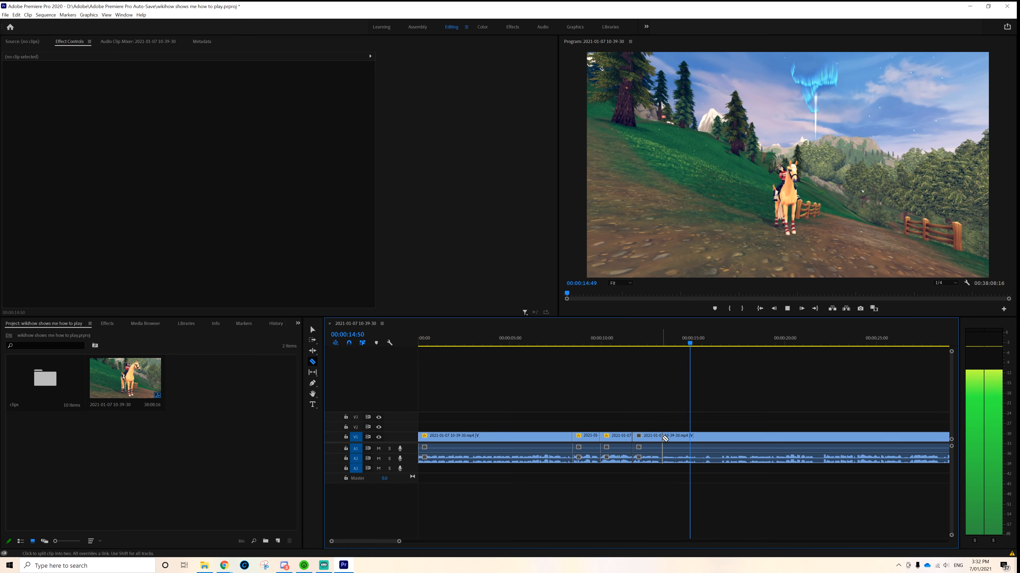
click(697, 438)
click(721, 439)
key(v)
click(709, 438)
key(shift+Delete)
Step: Replay from just after the 00:00:11:42 cut and split the clip at about 13.3 seconds
drag(758, 344, 643, 344)
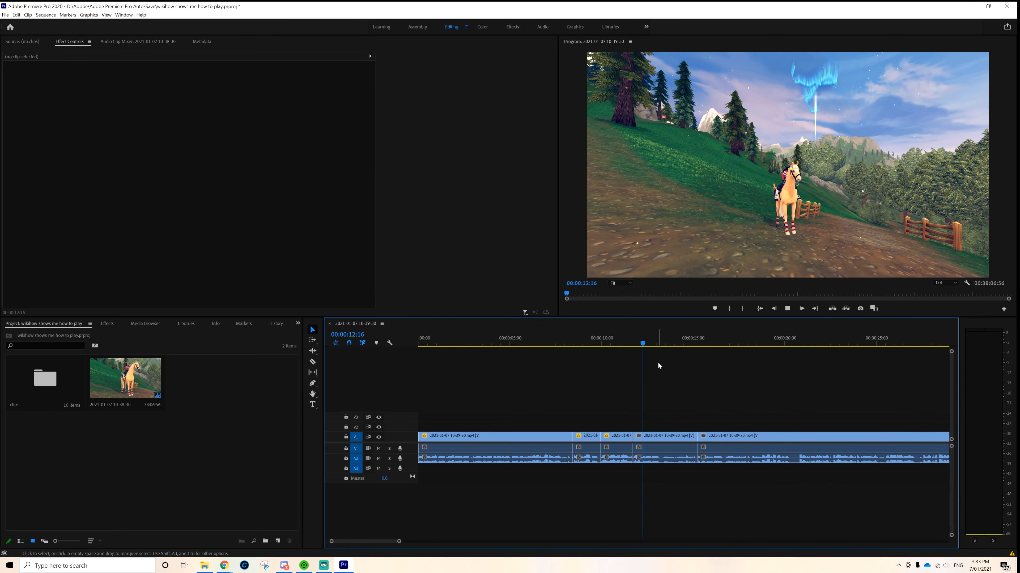
key(space)
key(c)
click(662, 447)
key(space)
Step: Paste the copied zoom onto the piece after the 13.3-second cut and apply the opening clip's Motion settings to the piece before it
key(v)
click(679, 439)
key(ctrl+v)
click(496, 438)
click(26, 74)
click(739, 406)
Step: Split the last clip at about 20.3 seconds and paste the copied Motion settings onto the piece before the cut
key(space)
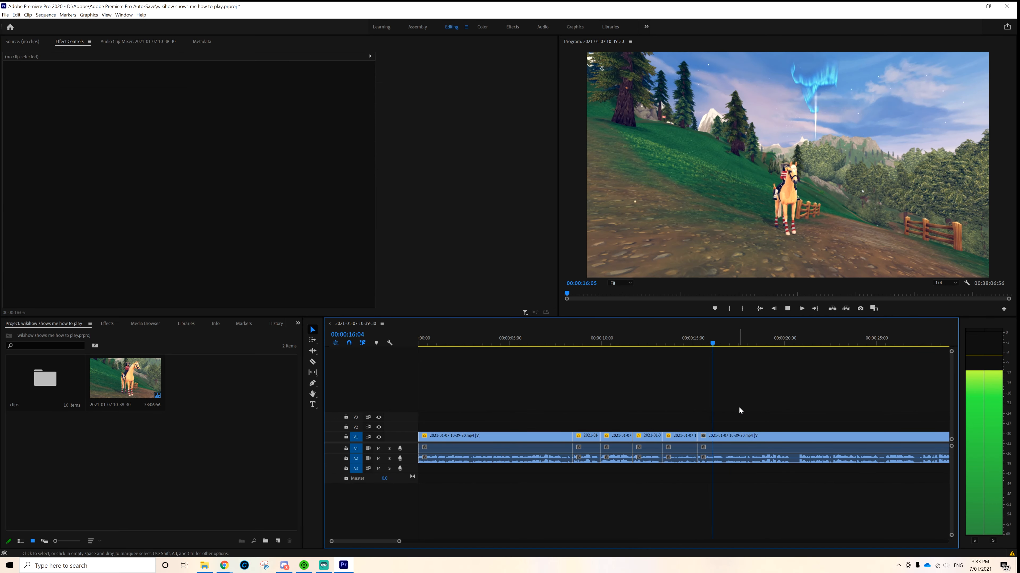
click(790, 438)
click(743, 439)
key(ctrl+v)
Step: Remove the short section from about 20.3 to 20.7 seconds and close the gap
key(c)
click(798, 439)
key(v)
click(793, 439)
key(shift+Delete)
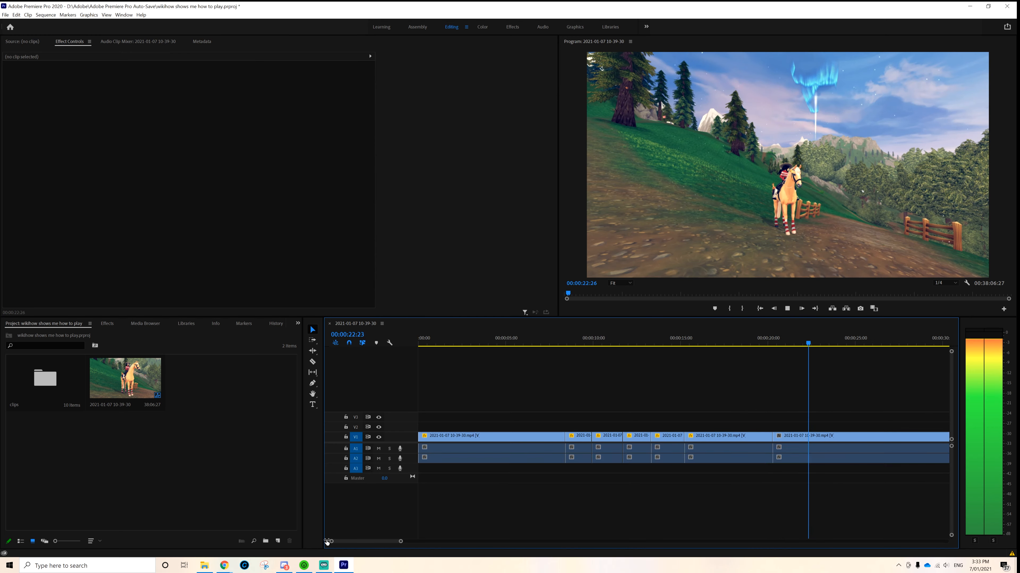
Step: Paste the copied Motion settings onto the last clip, starting at about 20 seconds, and play it back
key(space)
click(731, 435)
key(ctrl+v)
key(space)
click(747, 397)
key(=)
Step: Cut out a short section just before 00:00:26:47 and close the gap
drag(684, 344, 660, 358)
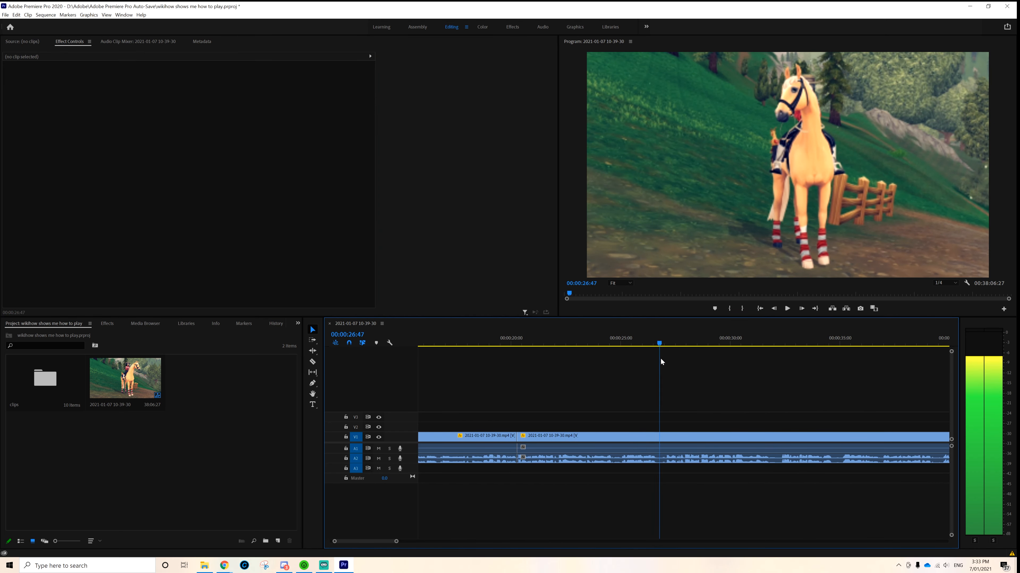
key(c)
click(657, 438)
click(664, 439)
key(Delete)
click(662, 439)
key(Delete)
Step: Remove the short section from about 31.6 to 32 seconds, close the gap, and return the playhead to 00:00:26:49
key(space)
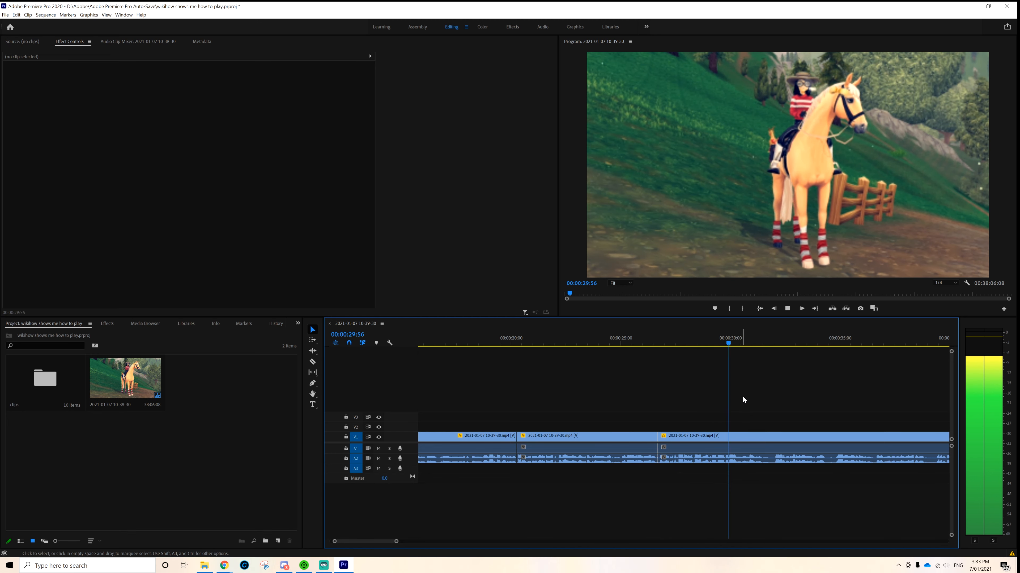
key(space)
key(c)
click(766, 439)
click(773, 438)
click(770, 439)
key(shift+Delete)
drag(767, 348, 661, 364)
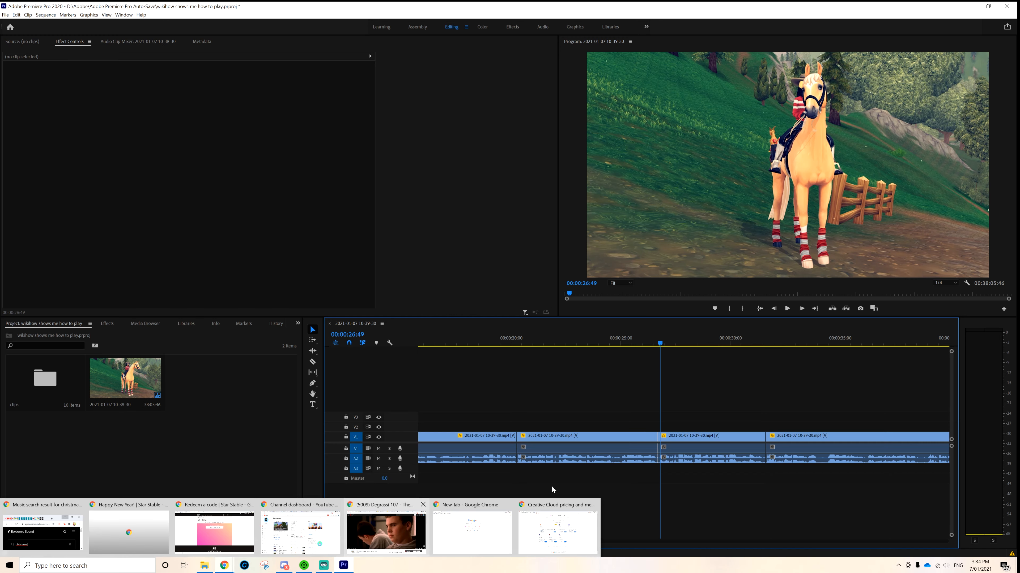
Step: Switch to Chrome, search YouTube for "wikihow shows me" and look through the results
click(224, 565)
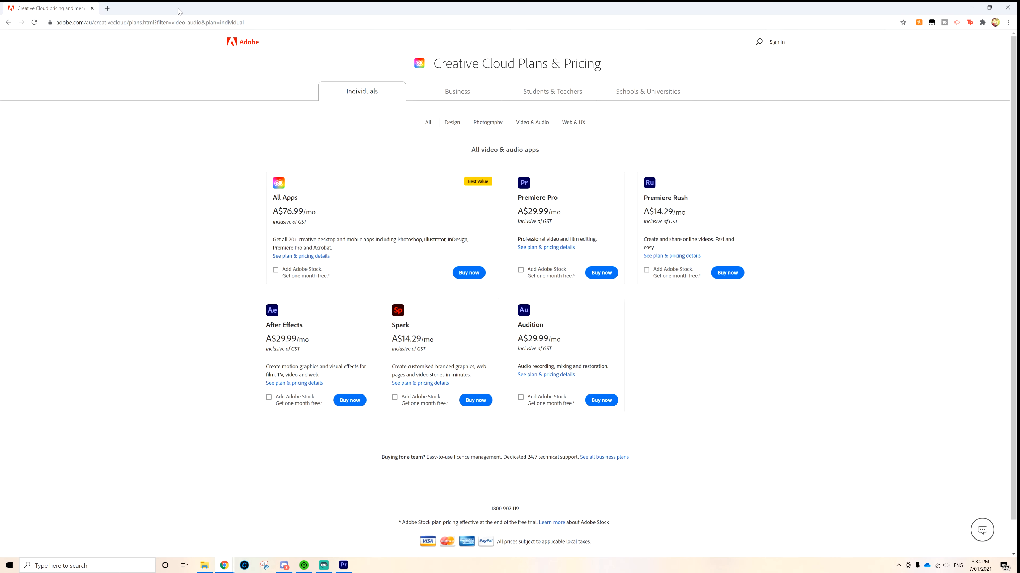
click(171, 22)
text(you)
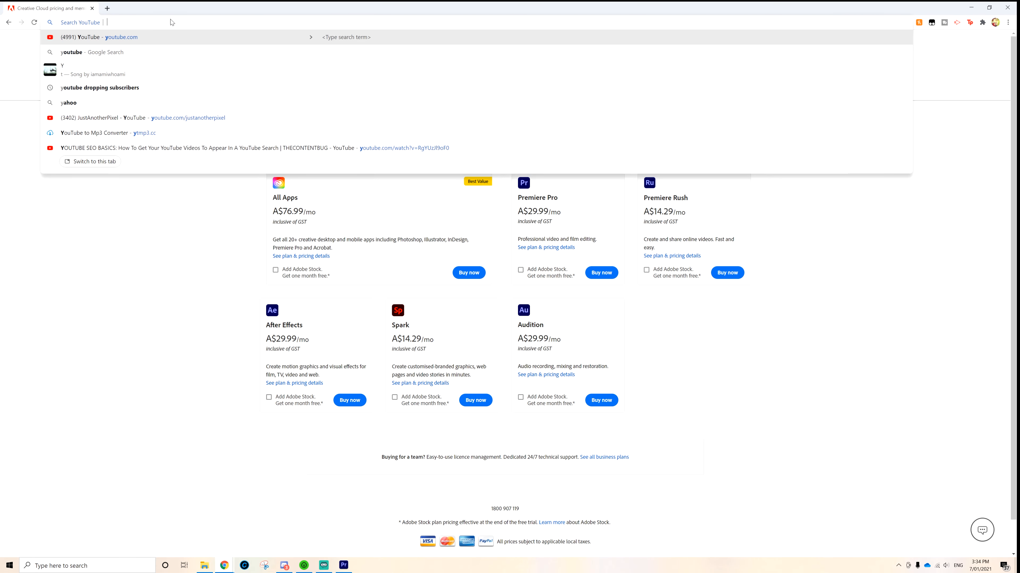
key(Tab)
text(wikihow shows me)
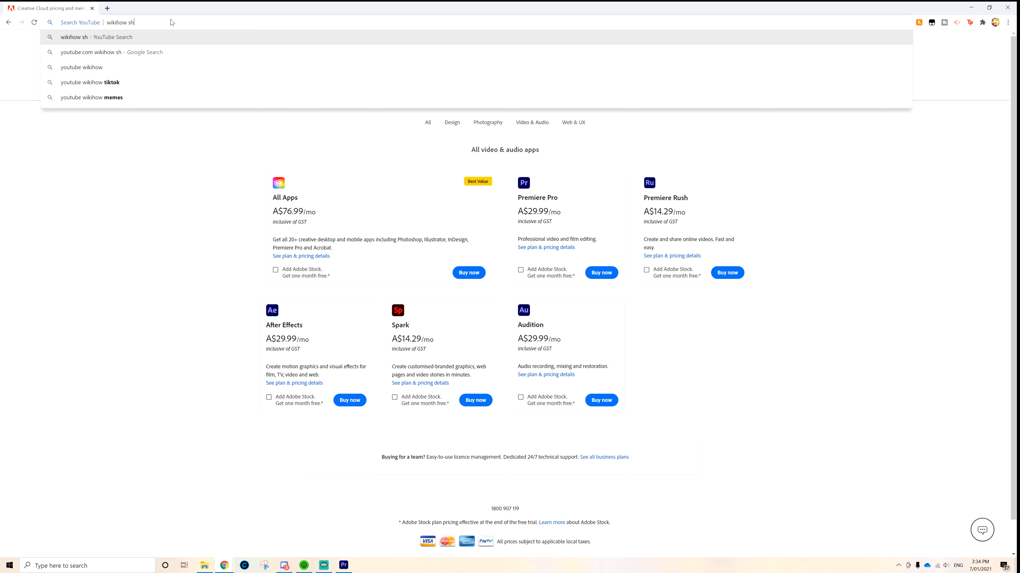
key(Return)
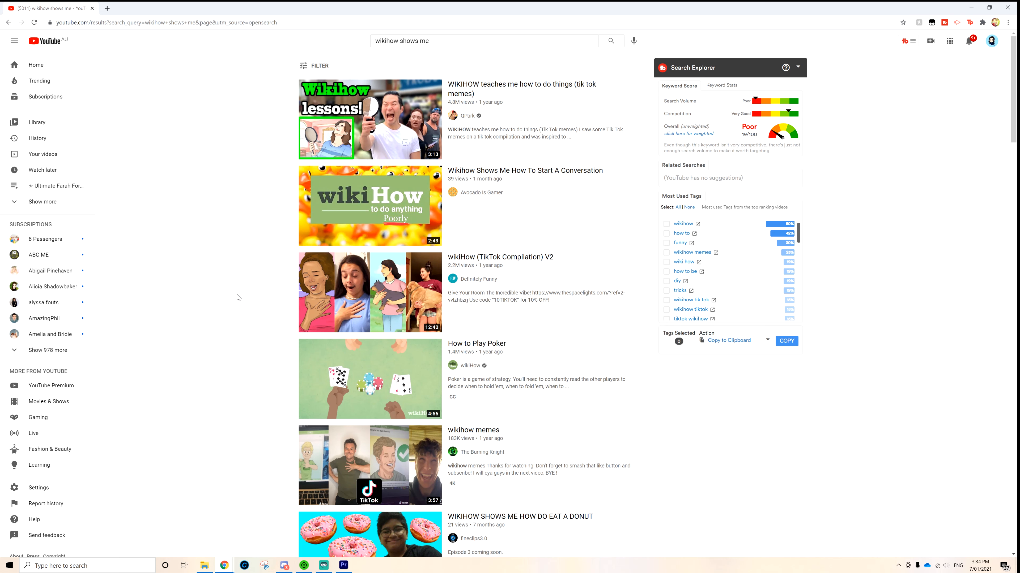
scroll(255, 357, down, 10)
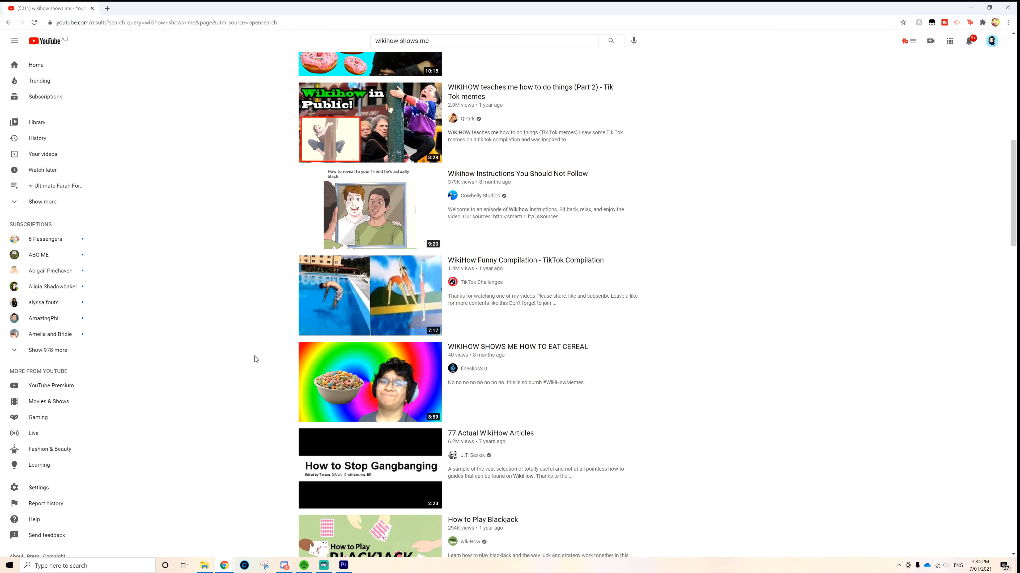
scroll(256, 359, down, 2)
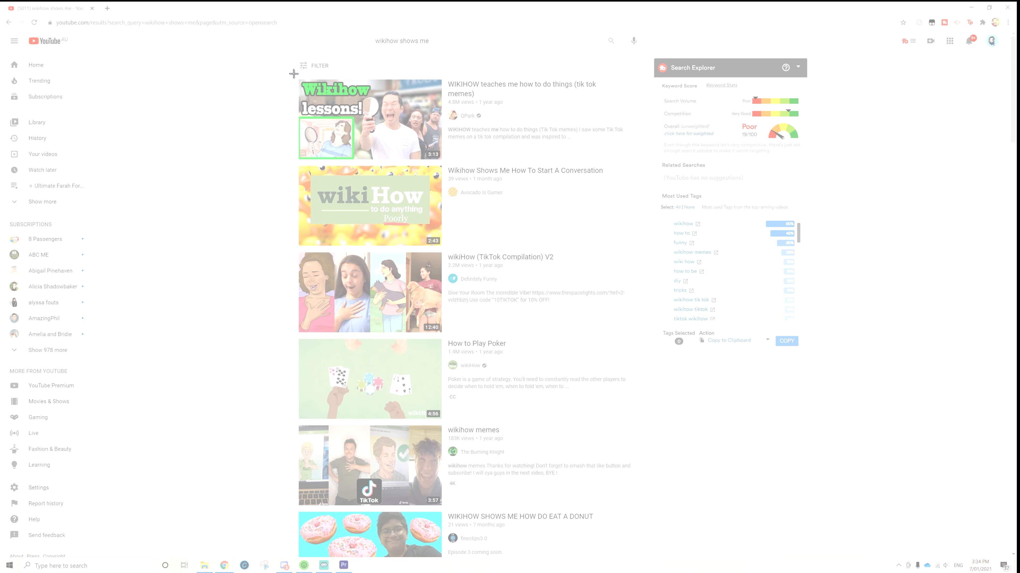
Step: Snip the first video result with the Snipping Tool and save it to Pictures as wikihow.PNG
drag(293, 73, 629, 161)
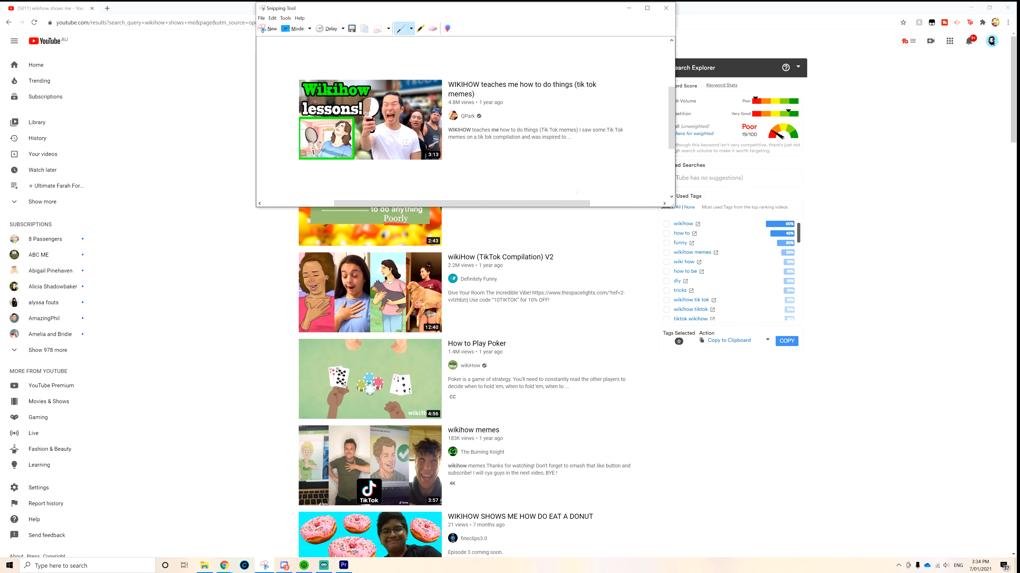
click(261, 18)
click(277, 37)
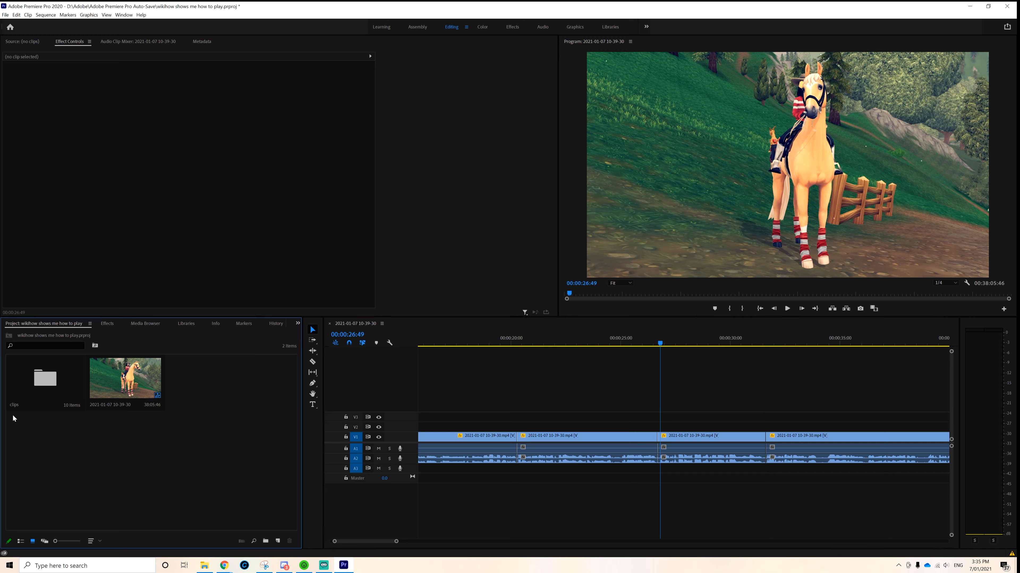
Step: Import wikihow.PNG from the Pictures folder into the Premiere Pro project
double_click(212, 438)
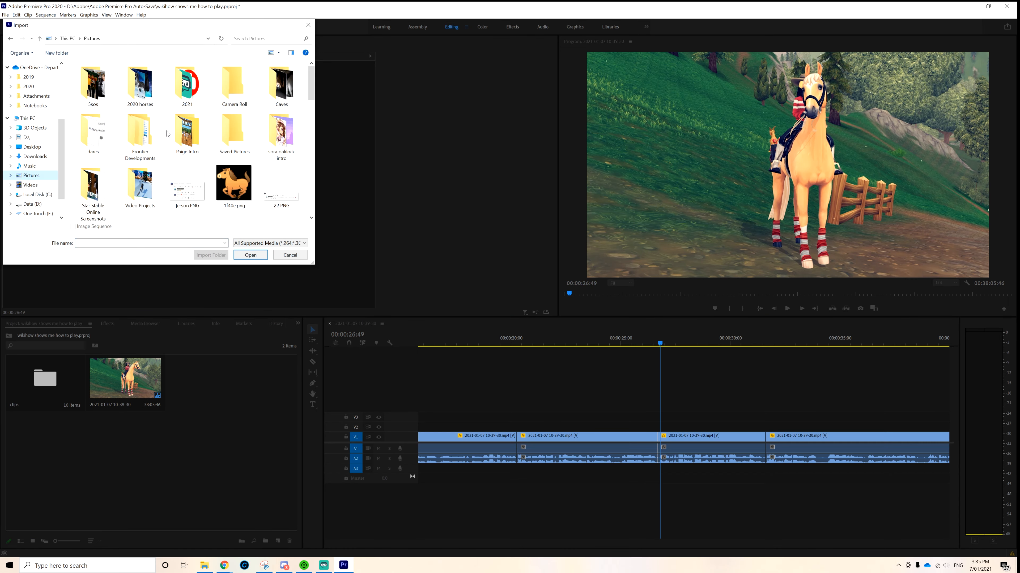
text(wiki)
click(120, 251)
click(250, 256)
click(208, 450)
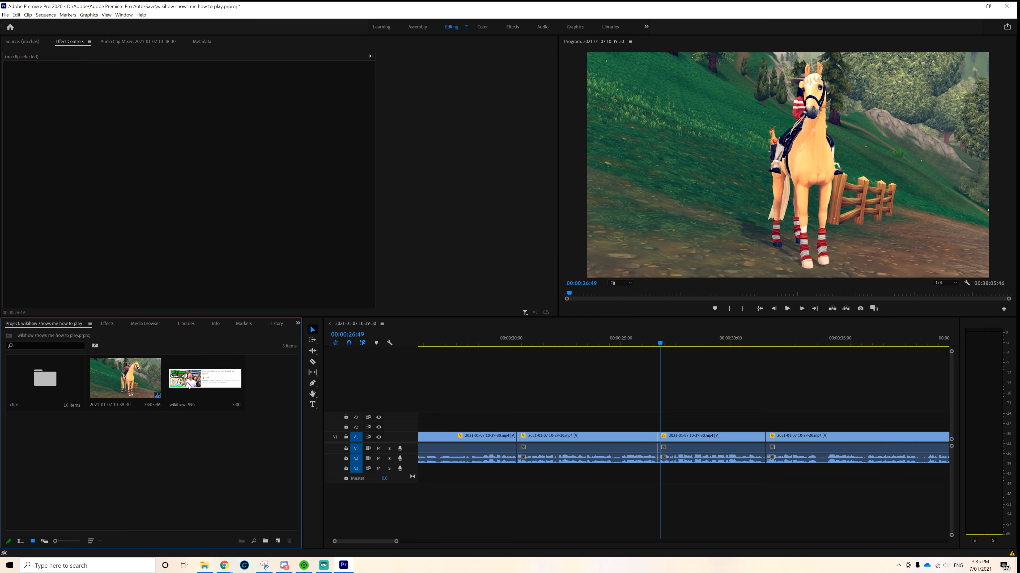
Step: Place wikihow.PNG on the track above the clip at 00:00:26:49, match its end to that clip, and scale it to about 218
drag(195, 385, 657, 433)
drag(766, 428, 764, 431)
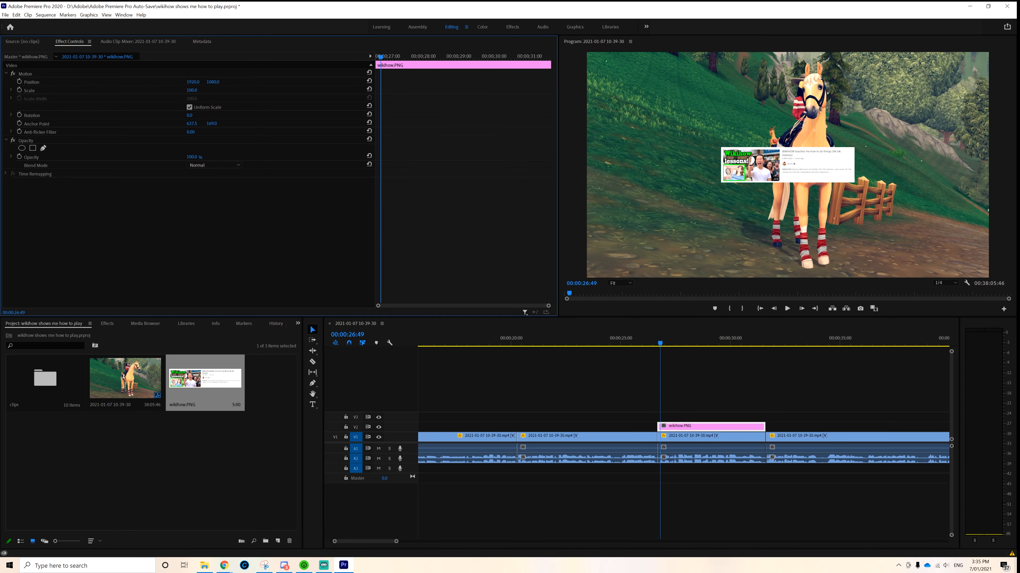
drag(192, 90, 240, 90)
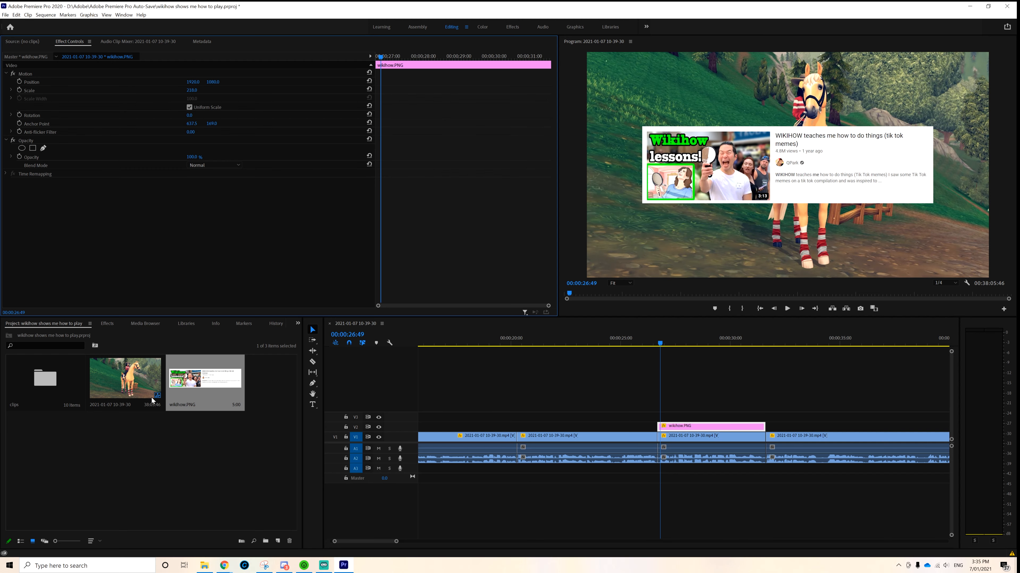
Step: Try the Training Time Instagram preset from the Frequently Used effects on wikihow.PNG and undo it
click(107, 323)
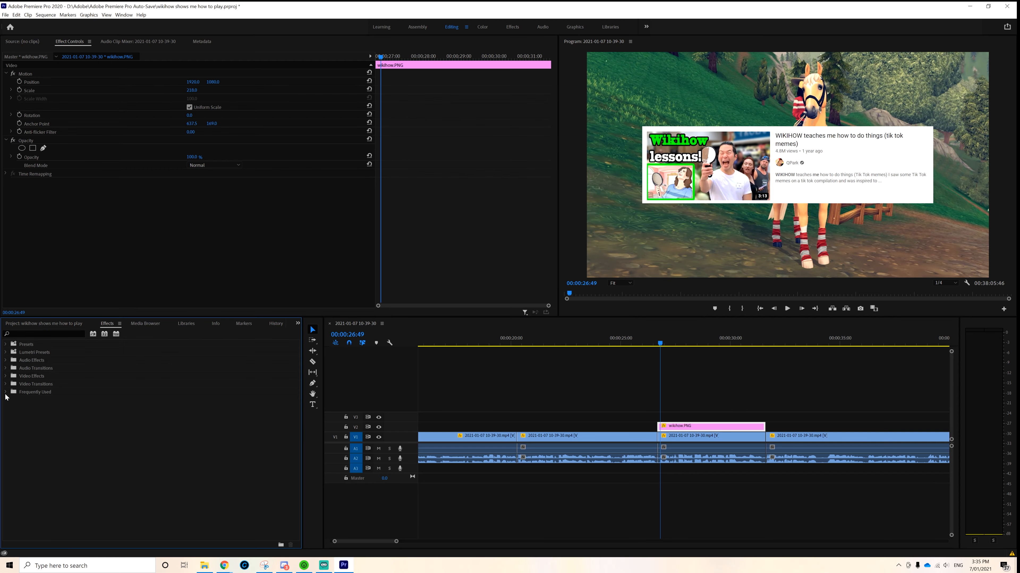
click(21, 395)
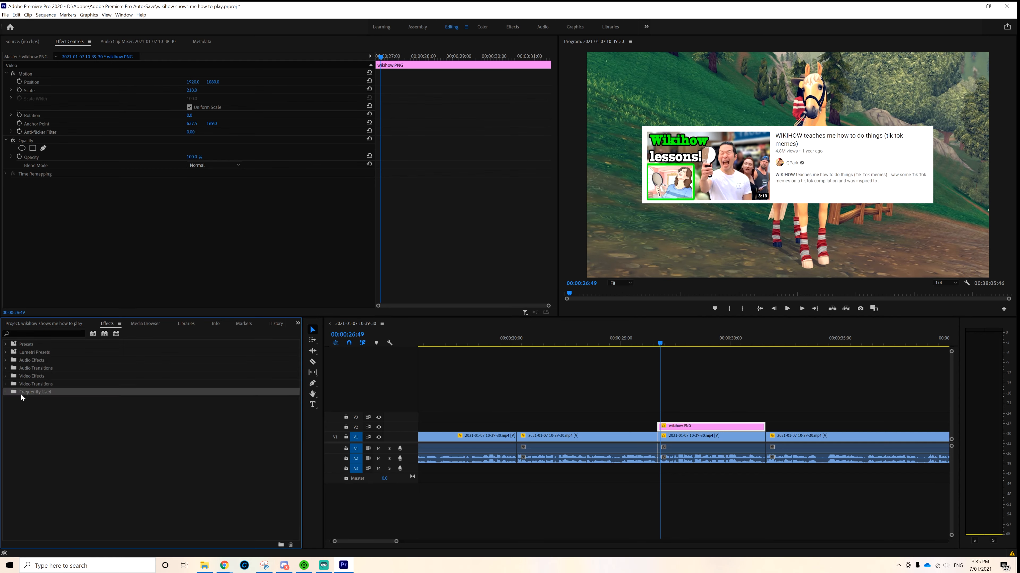
click(6, 394)
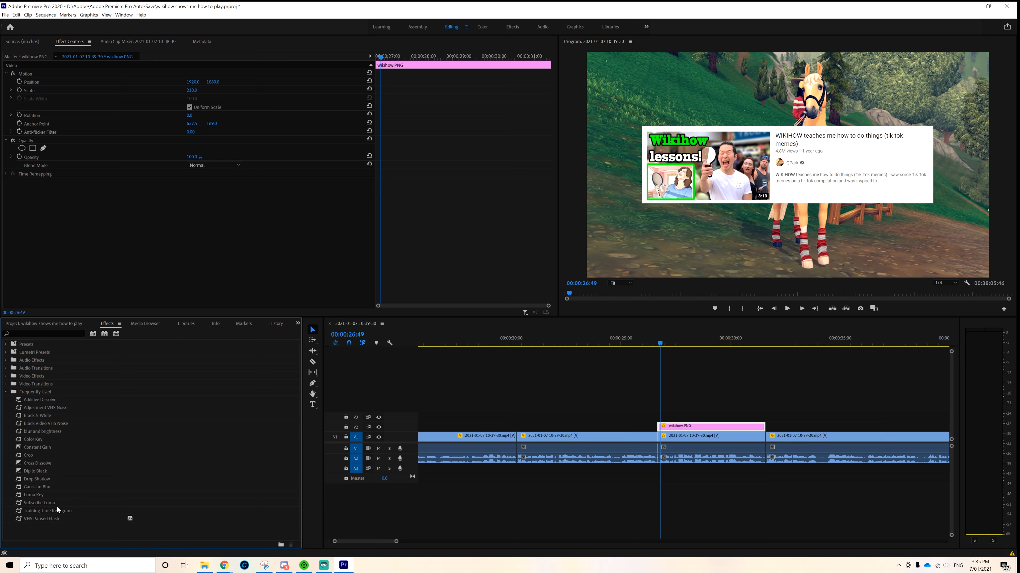
drag(52, 512, 672, 429)
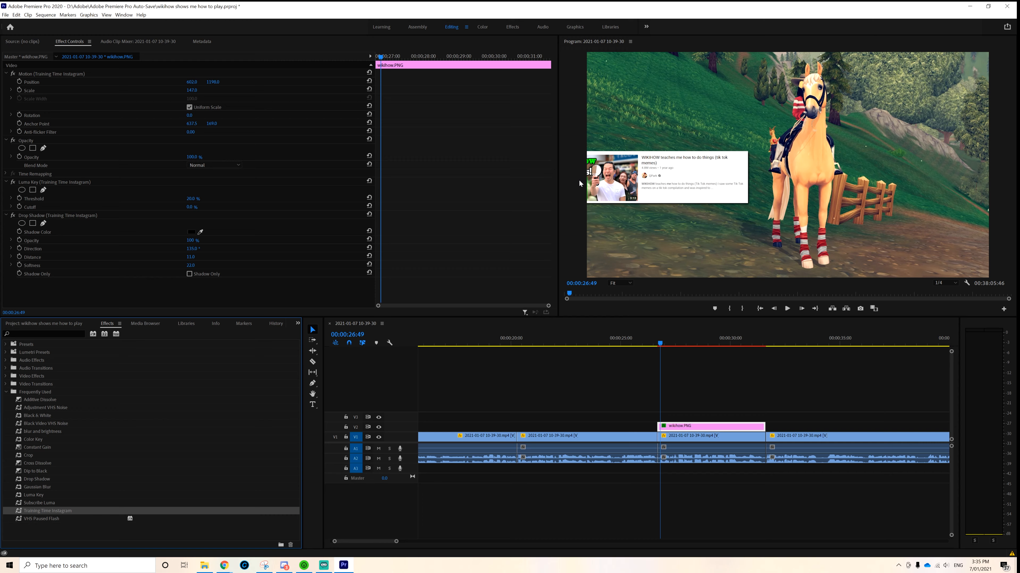
key(ctrl+z)
click(41, 526)
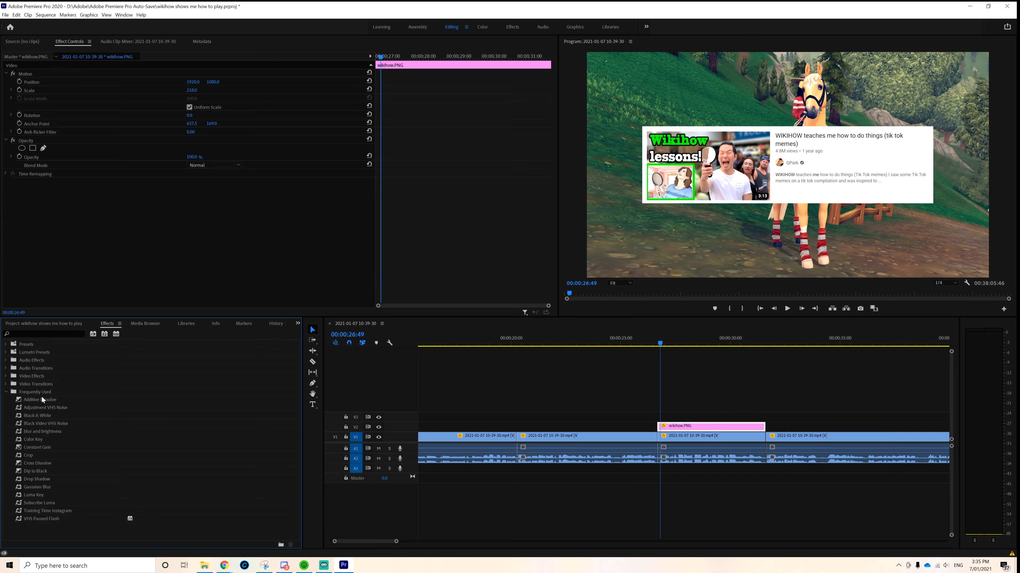
click(6, 392)
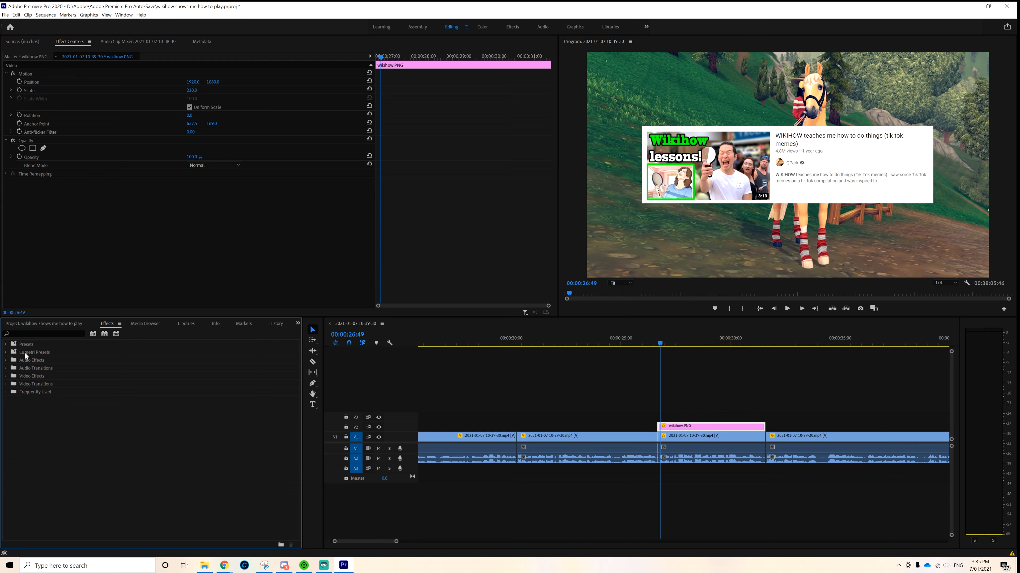
Step: Search the effects for "drop" and apply Drop Shadow to wikihow.PNG
click(34, 333)
text(drop)
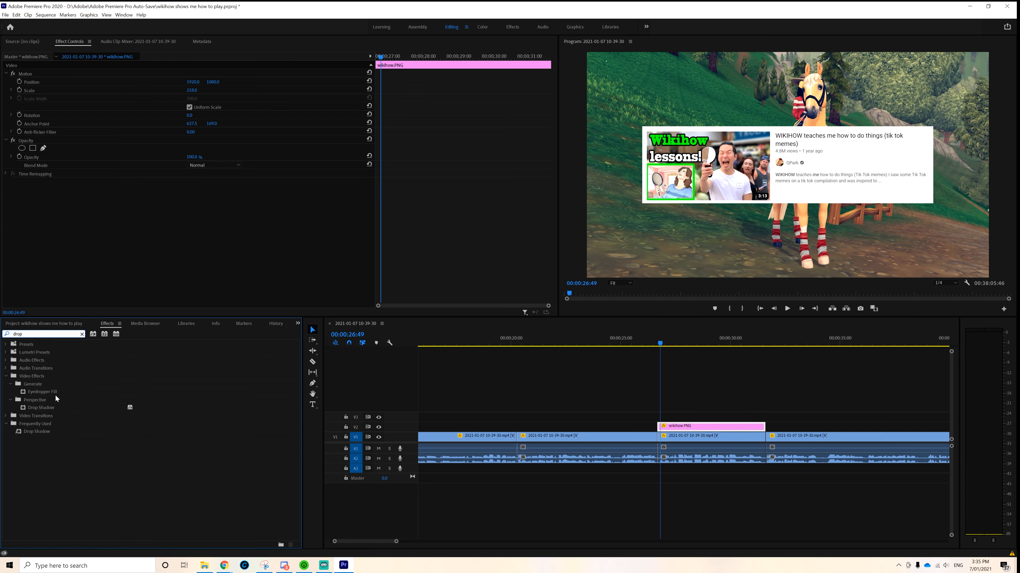
drag(57, 407, 720, 428)
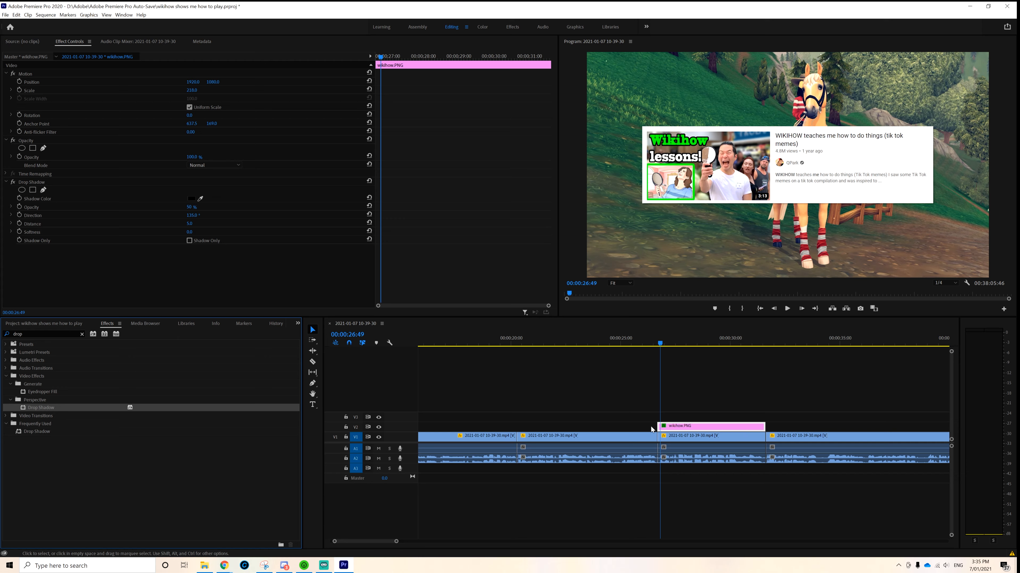
Step: Set the drop shadow's opacity to 100%, increase its distance and softness, and deselect the image
drag(195, 207, 202, 232)
key(ctrl+z)
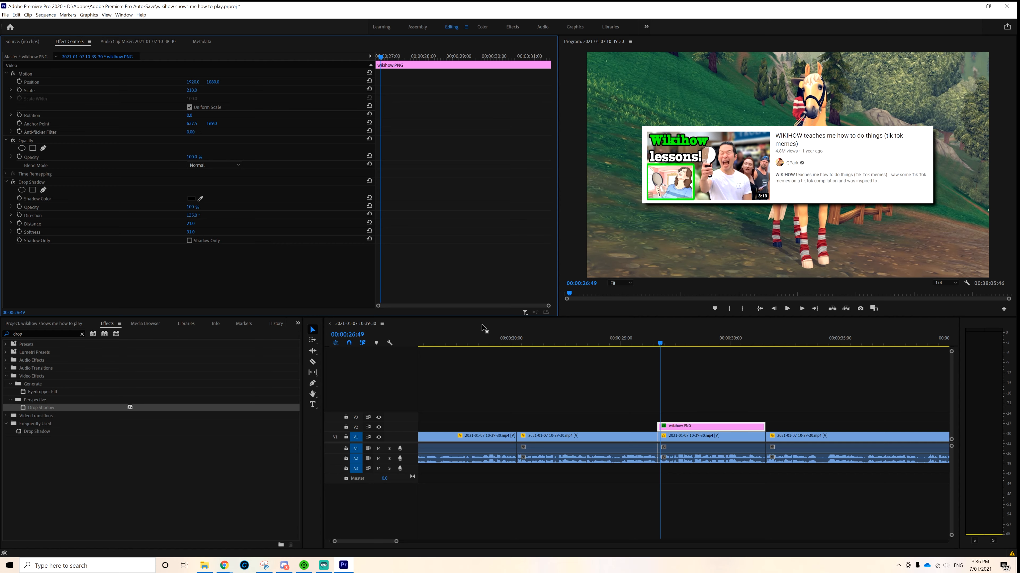
click(706, 393)
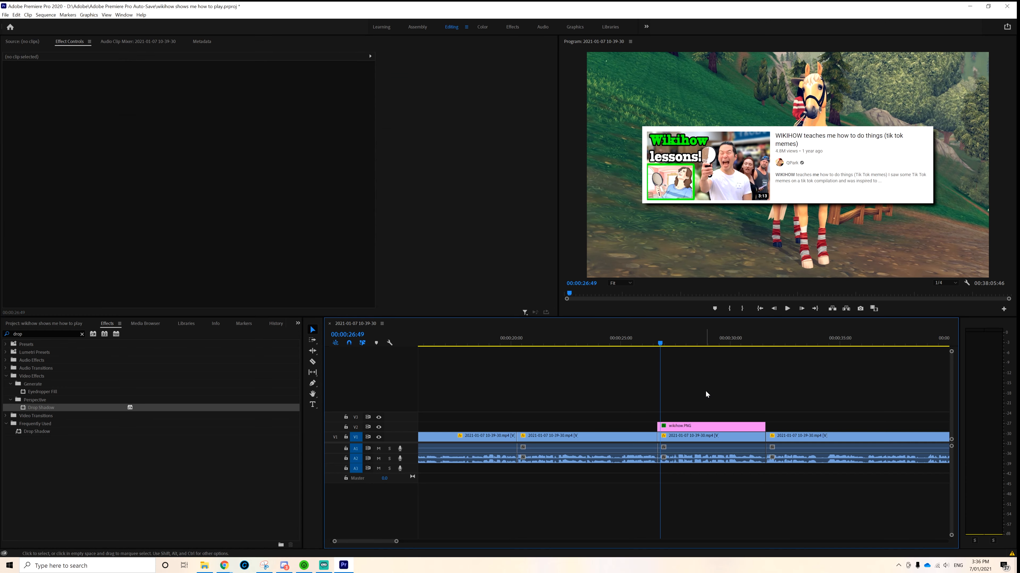
Step: Import the Mouse Click sound effect and Pop up Sound effect.mp3 from the Editing Stuff folder into the project
click(27, 326)
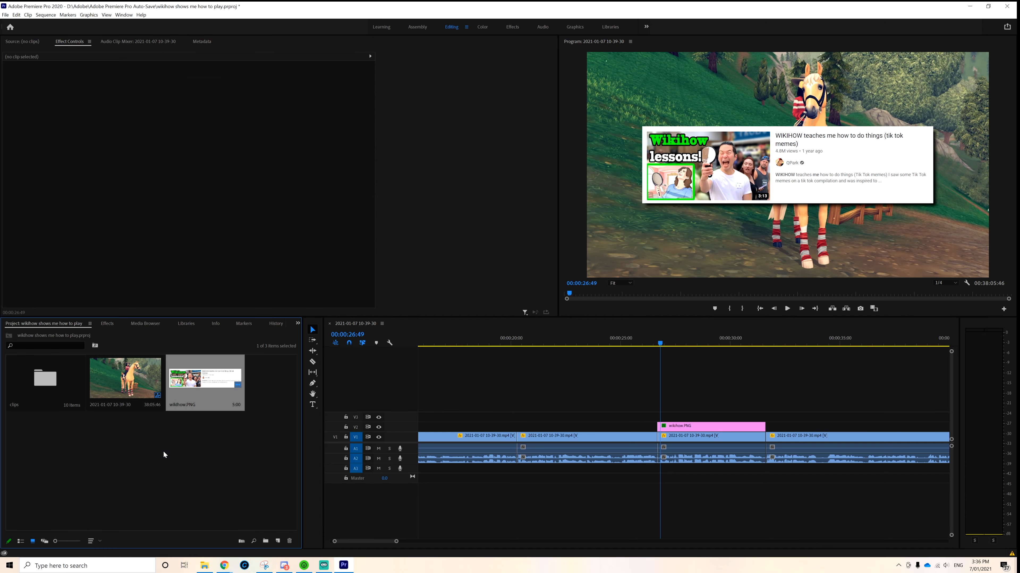
double_click(188, 478)
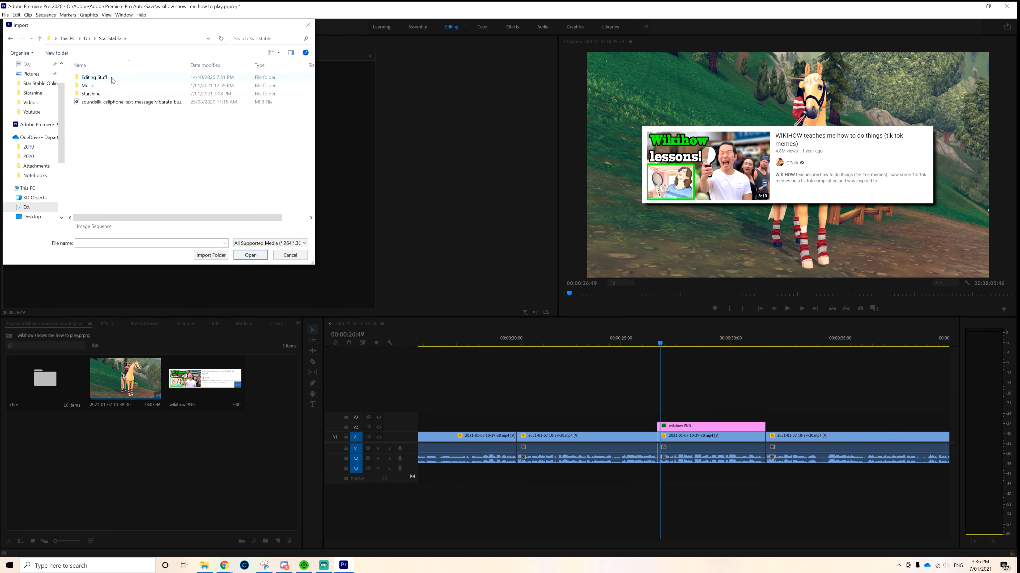
double_click(113, 80)
scroll(115, 150, down, 2)
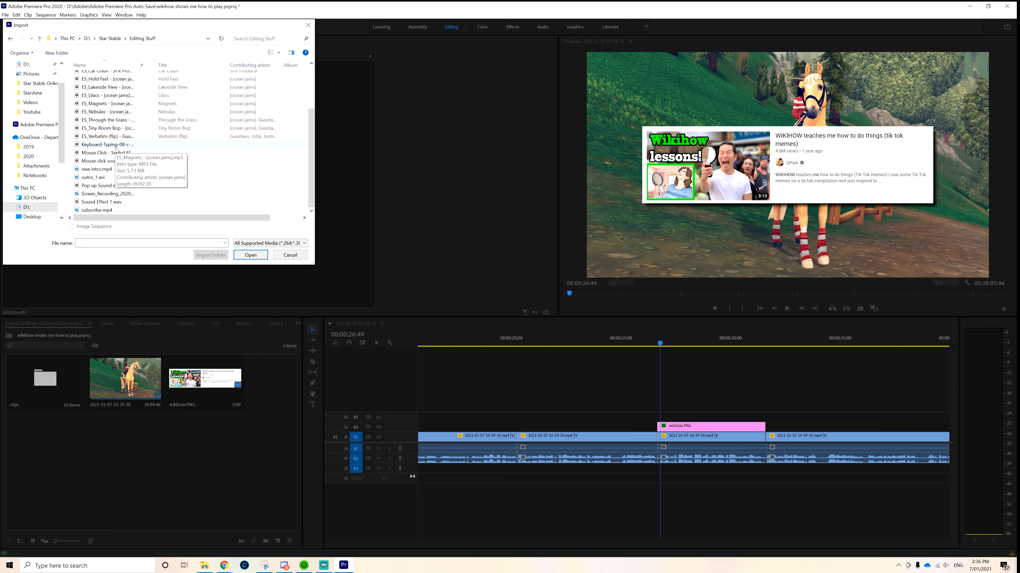
scroll(115, 150, up, 3)
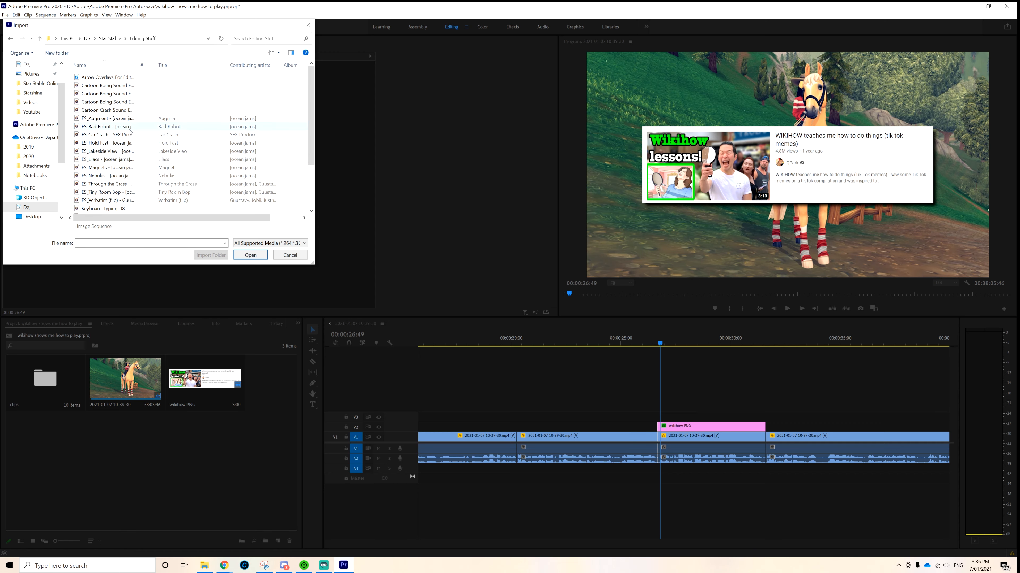
scroll(130, 132, down, 3)
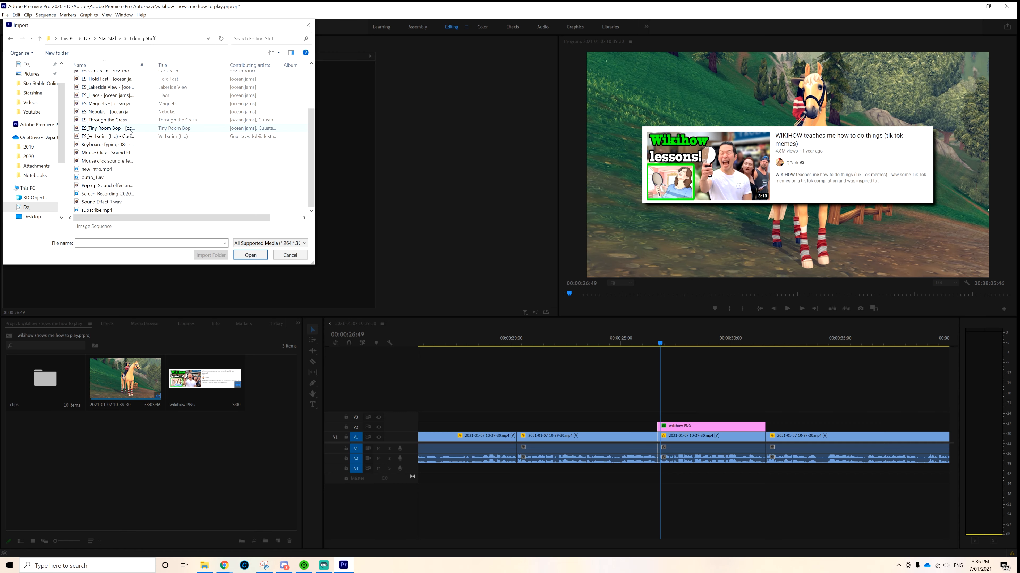
click(116, 156)
ctrl+click(104, 188)
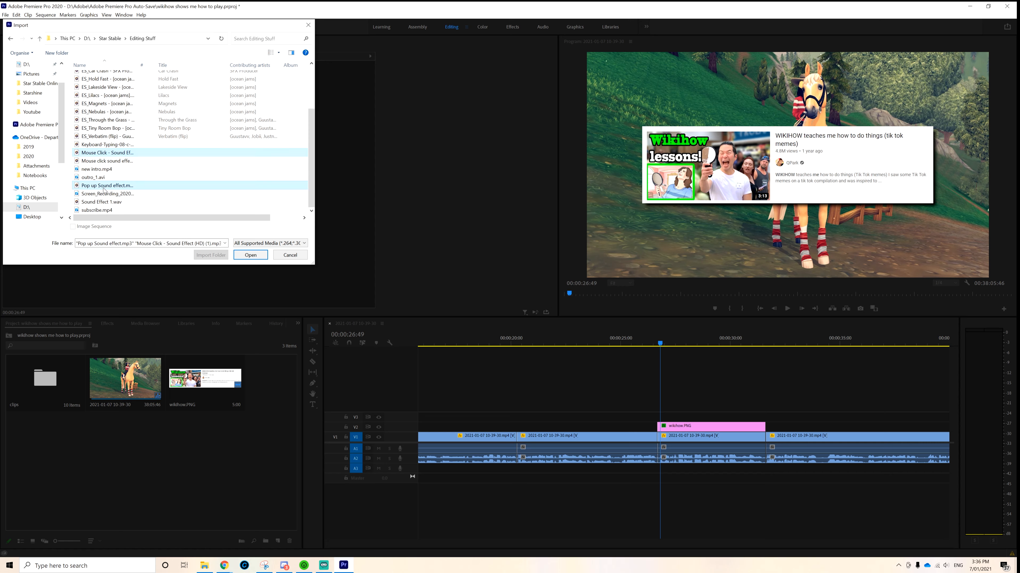
click(250, 255)
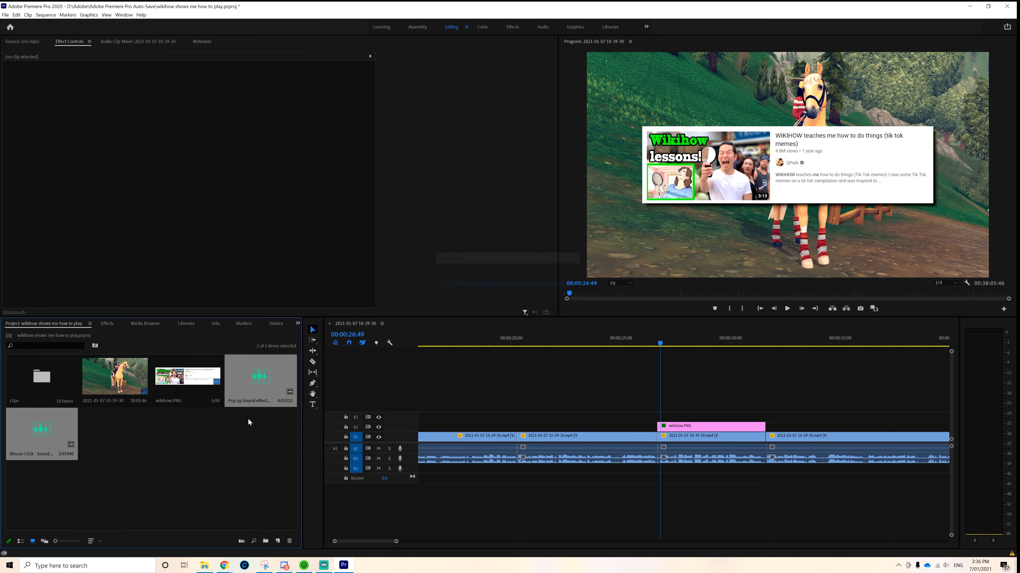
Step: Preview Pop up Sound effect.mp3 in the source monitor and set its In point just before the pop, at 00:00:02:01
click(241, 454)
click(257, 389)
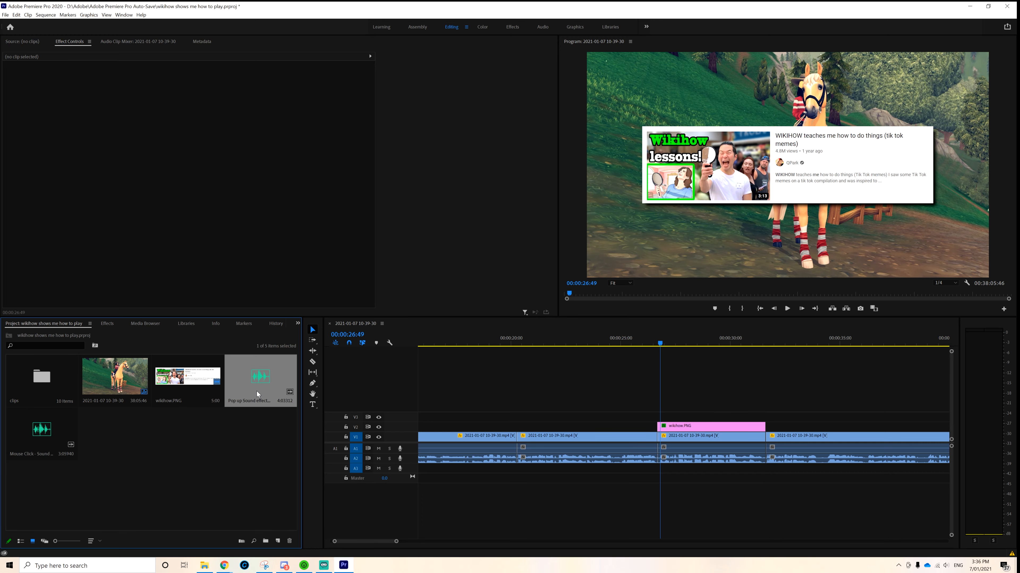
double_click(258, 379)
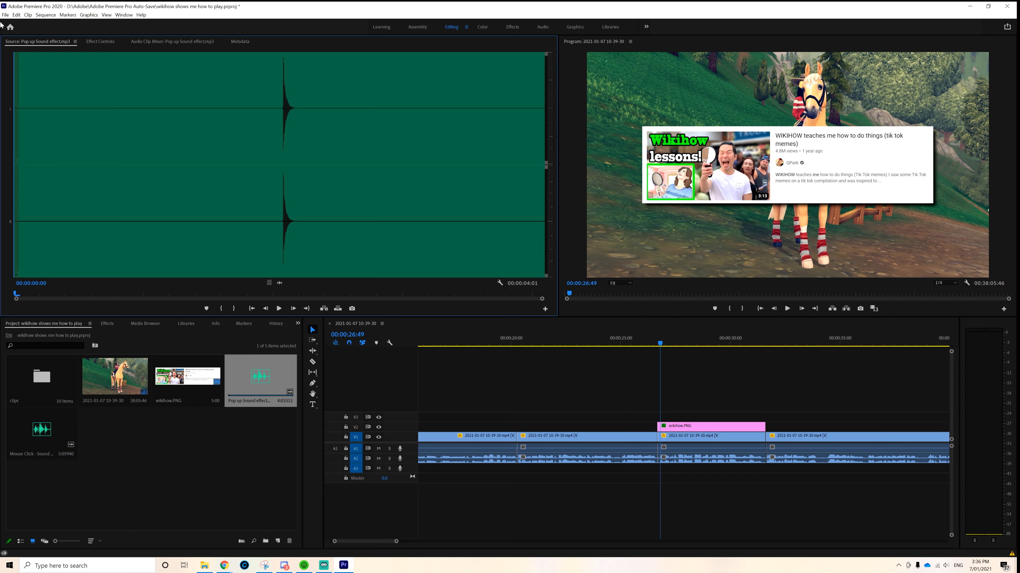
key(space)
key(space)
drag(219, 126, 282, 133)
click(221, 309)
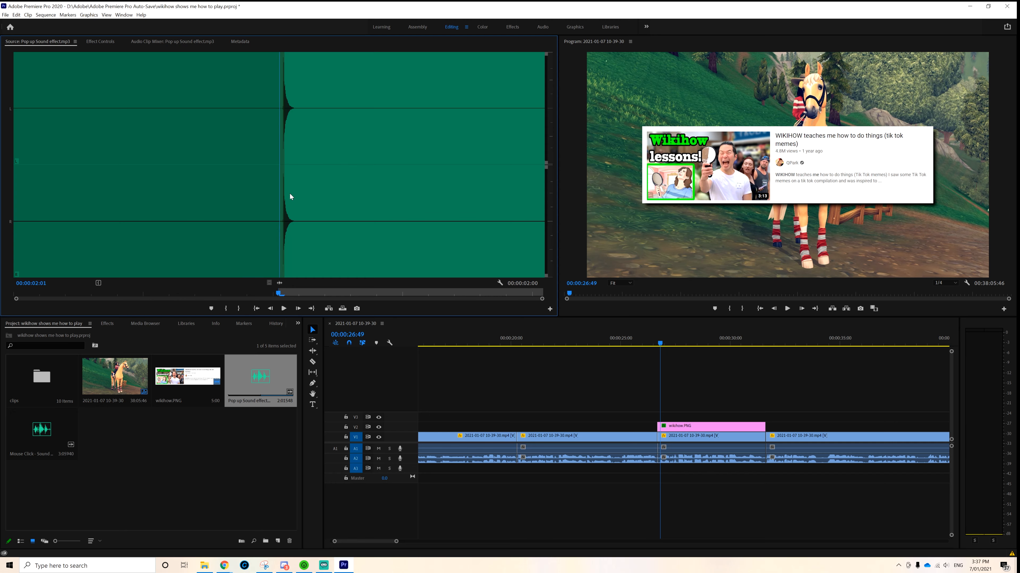
key(space)
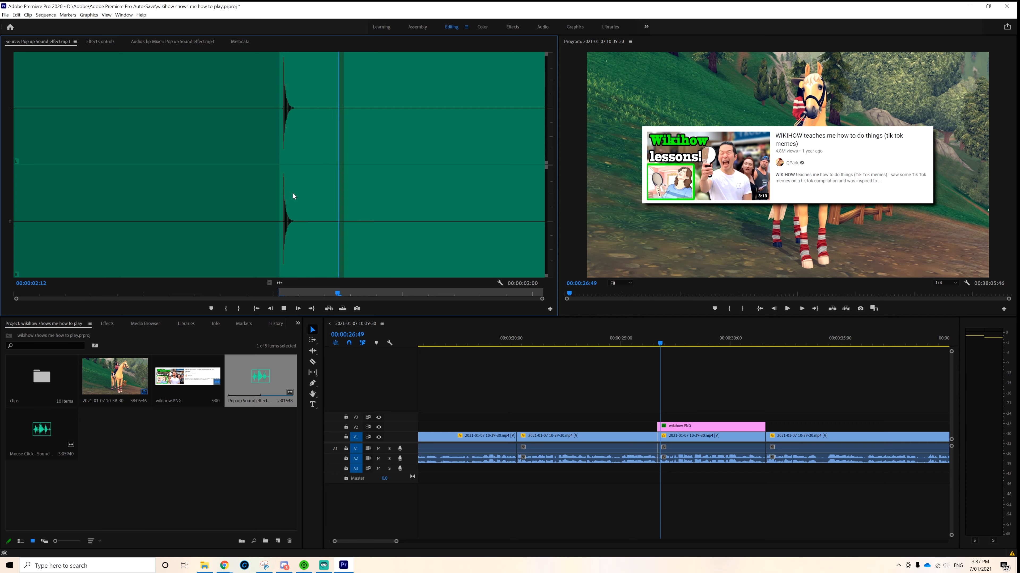
key(space)
Step: Place the trimmed pop-up sound on audio track A3 at the start of wikihow.PNG and check its alignment
click(235, 442)
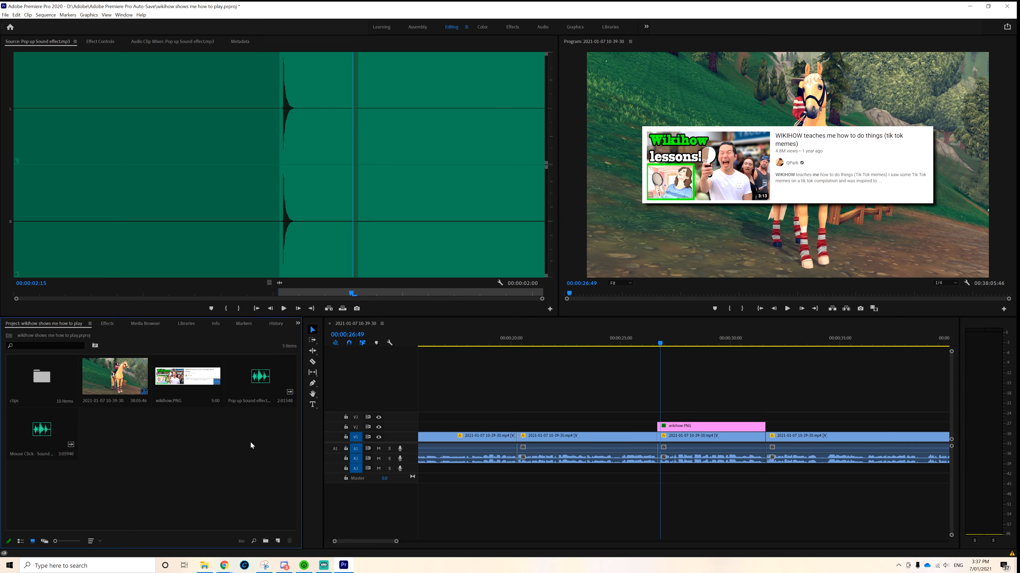
double_click(269, 379)
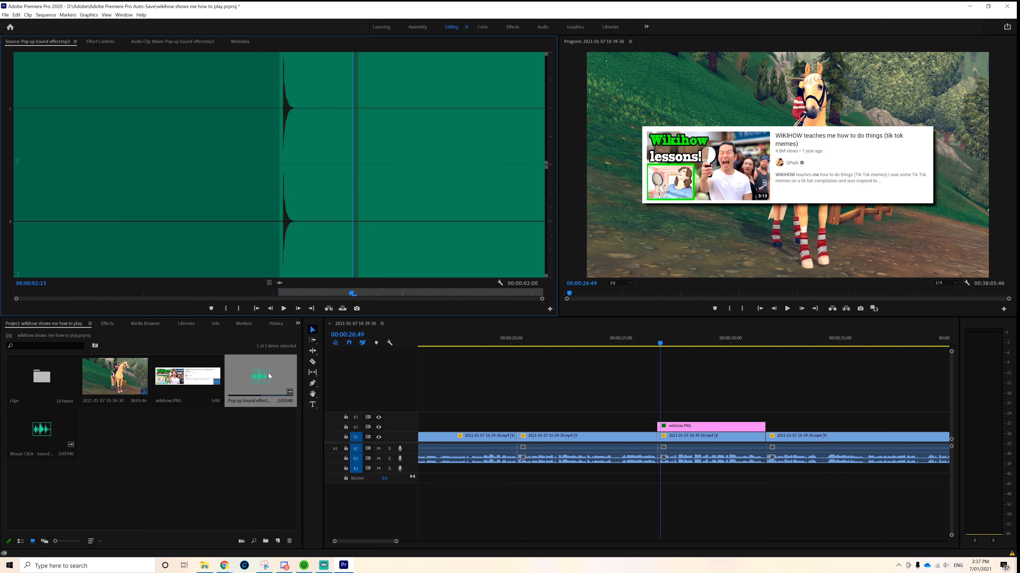
double_click(261, 421)
click(308, 27)
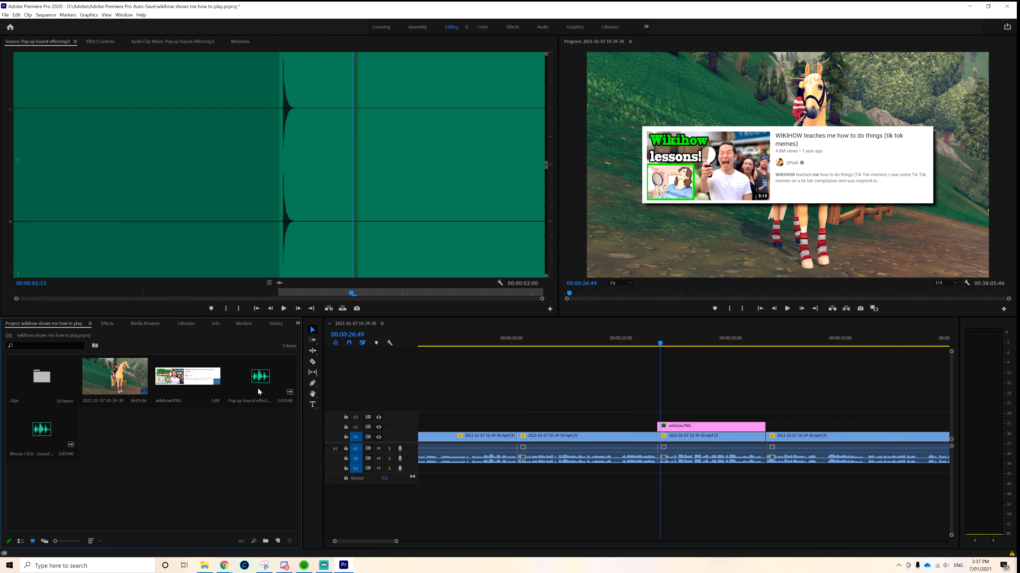
click(259, 390)
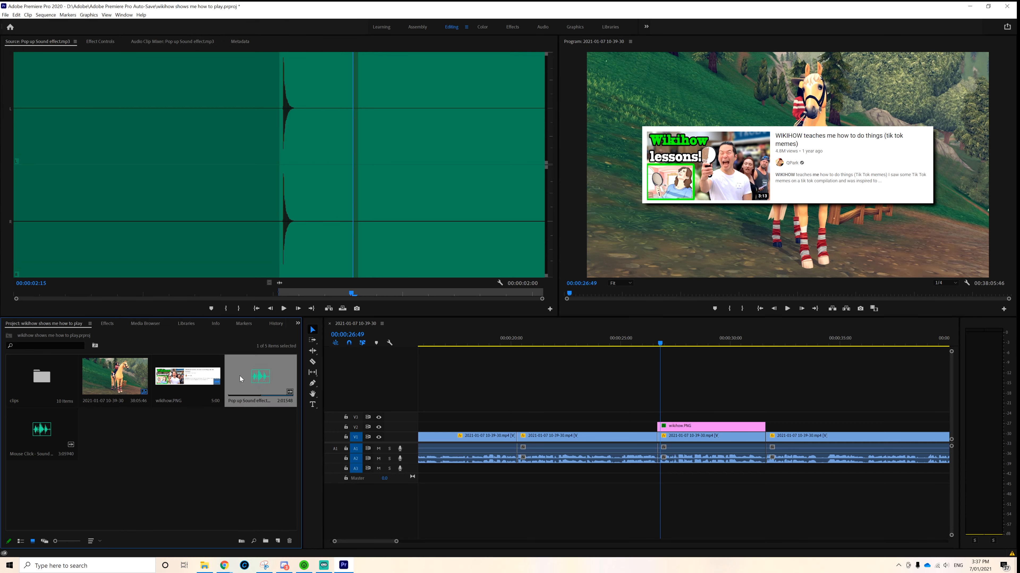
drag(241, 379, 660, 472)
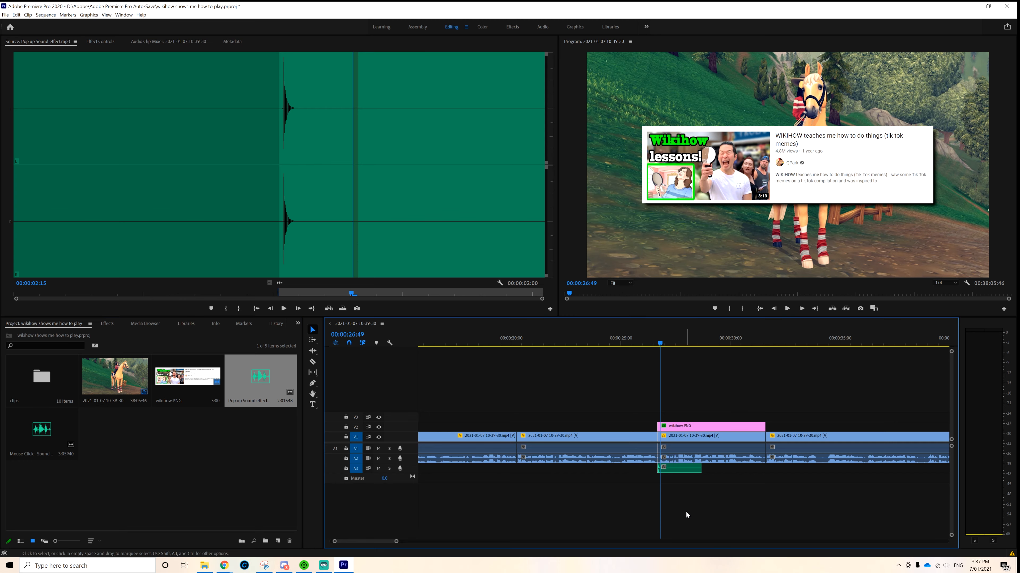
drag(335, 542, 360, 541)
click(655, 473)
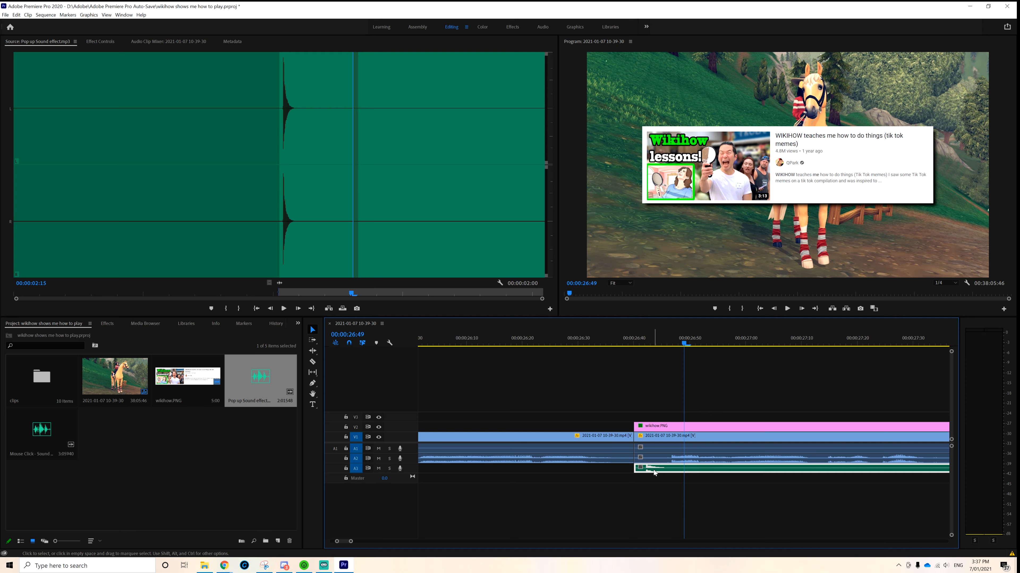
click(658, 482)
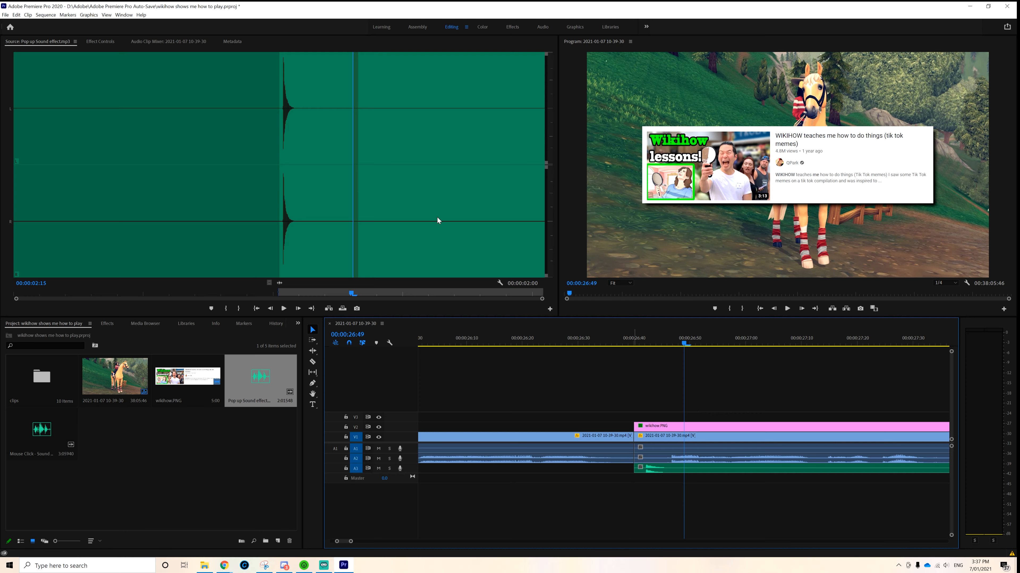
click(600, 340)
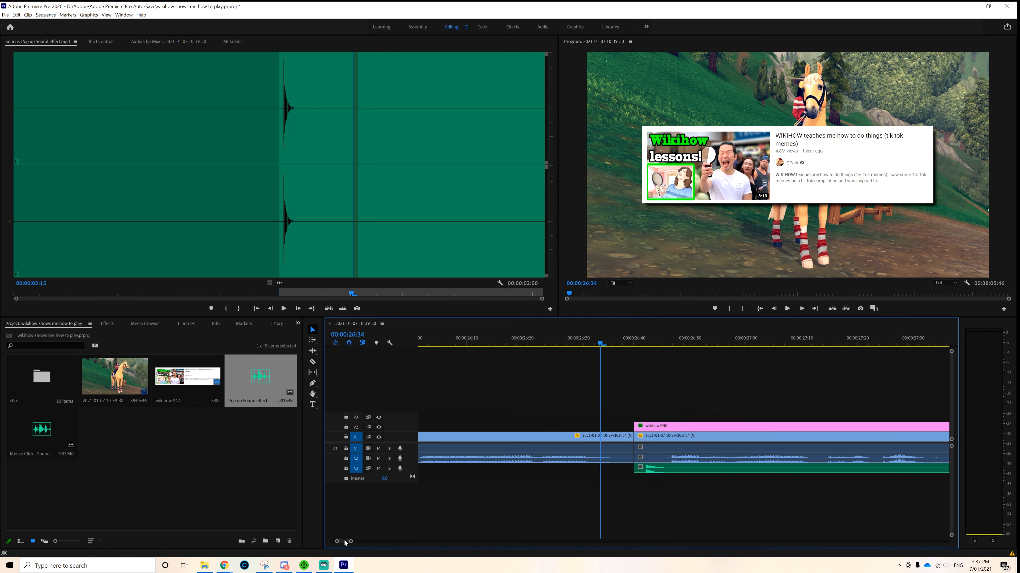
drag(337, 542, 182, 518)
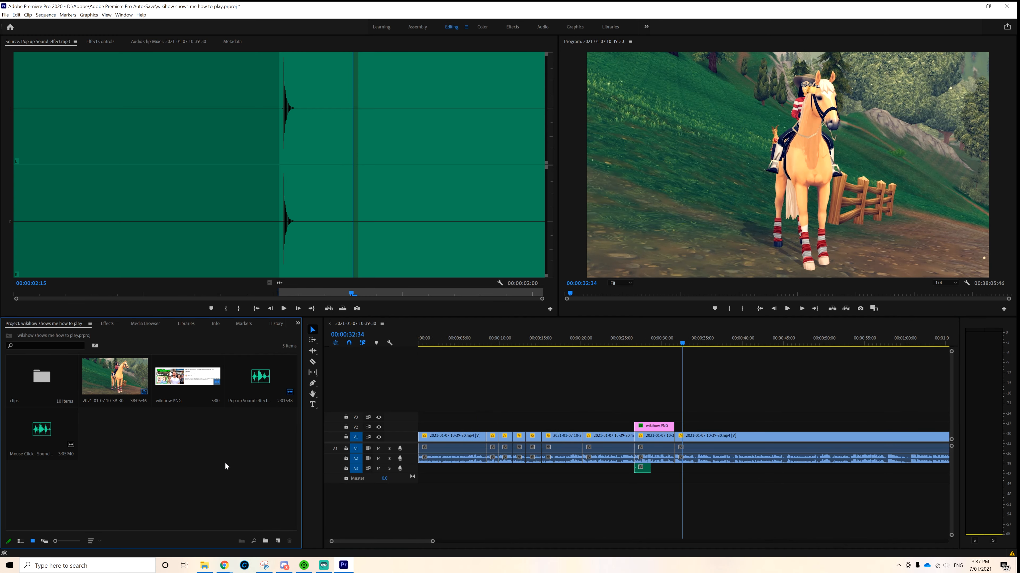
Step: Set the In point of the Mouse Click sound effect to 00:00:01:02, just before the first click, and save the project
double_click(32, 438)
drag(124, 176, 197, 153)
click(222, 308)
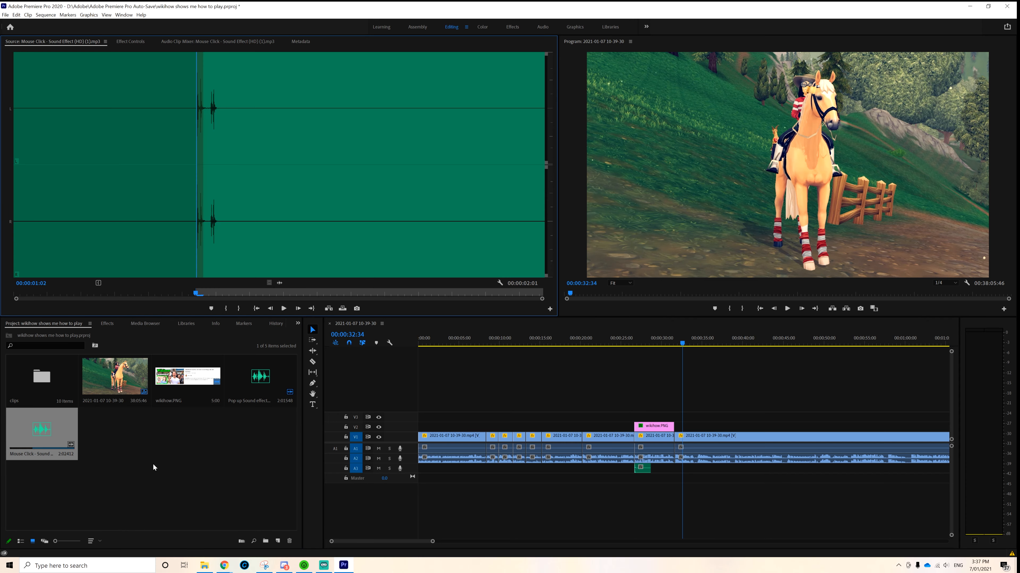
click(172, 476)
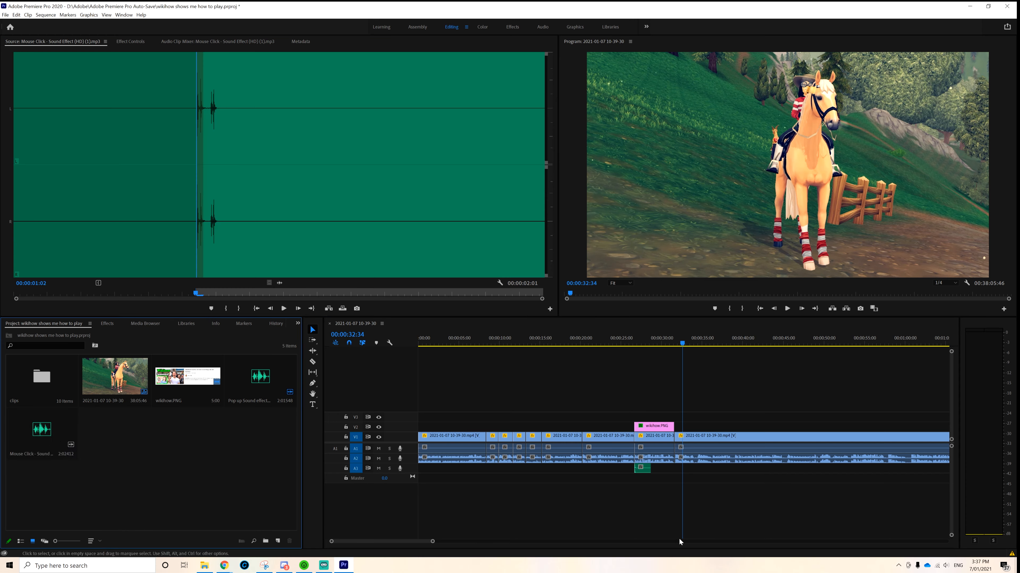
key(ctrl+s)
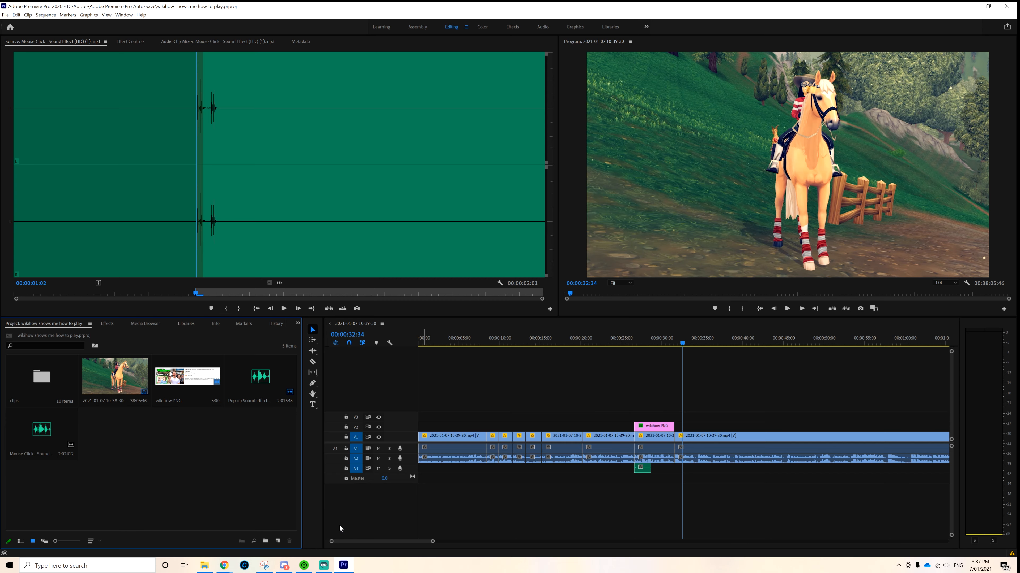
Step: Play the footage after wikihow.PNG and cut out a very short section near 00:00:34, closing the gap
drag(332, 543, 347, 543)
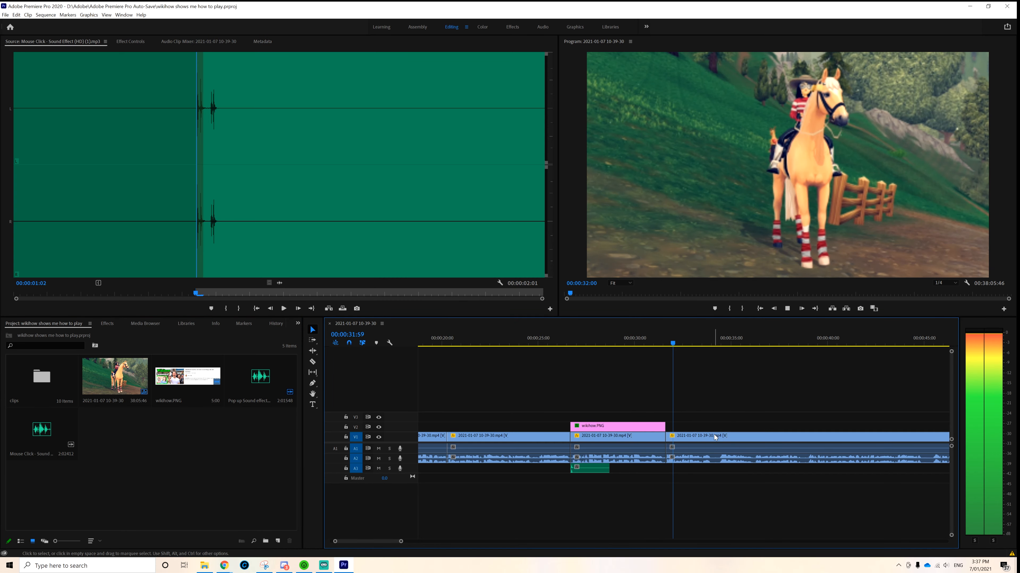
click(715, 439)
key(Delete)
key(space)
drag(401, 542, 429, 542)
drag(353, 542, 355, 542)
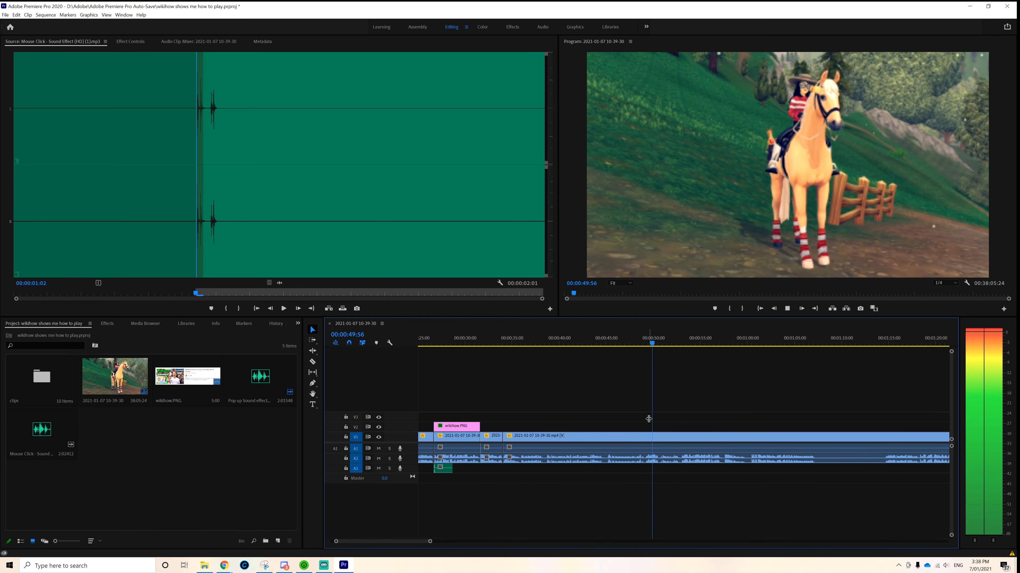
Step: Split the footage at about 00:00:53, remove the section back to about 00:00:34 with its gap, and undo the removal
key(space)
key(ctrl+k)
click(651, 437)
key(shift+Delete)
click(497, 341)
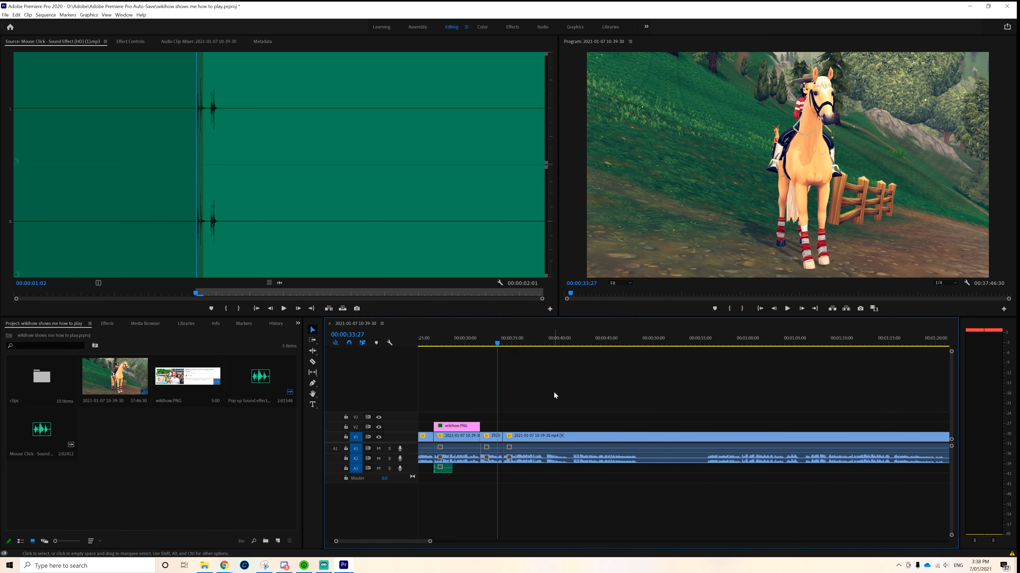
key(ctrl+z)
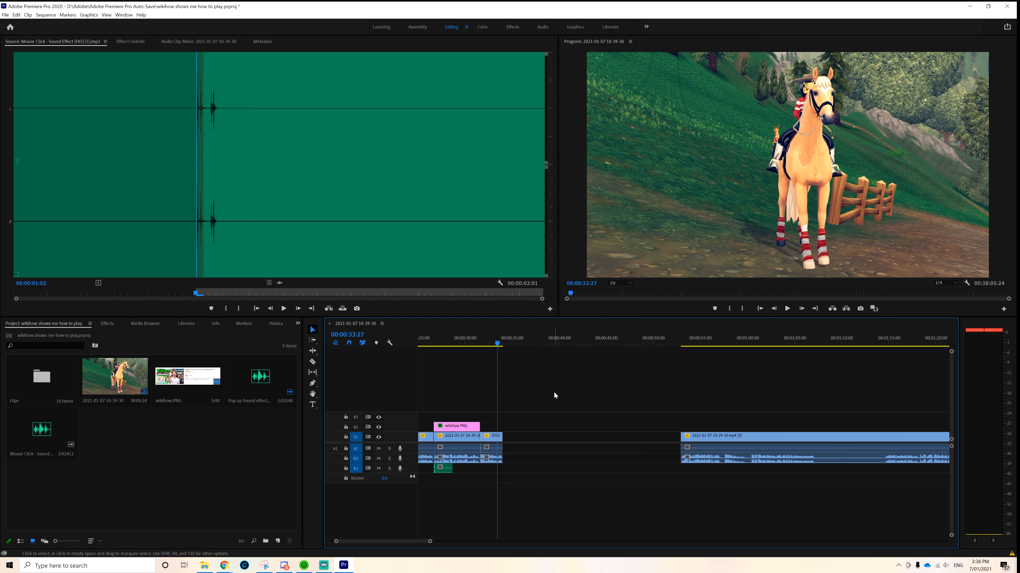
key(ctrl+z)
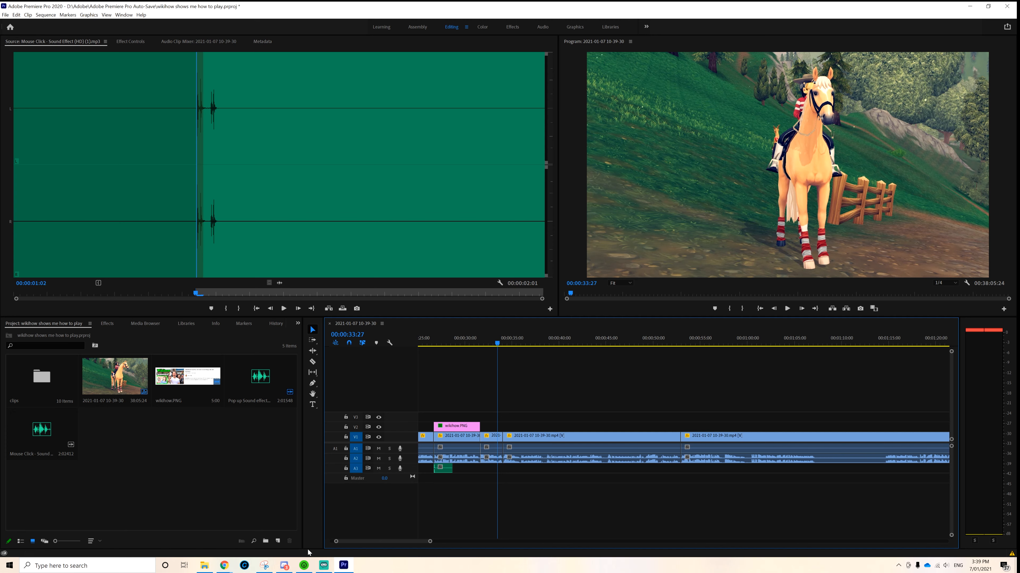
Step: Delete the clip between about 00:00:34 and 00:00:53 and close the gap it leaves
drag(336, 542, 344, 542)
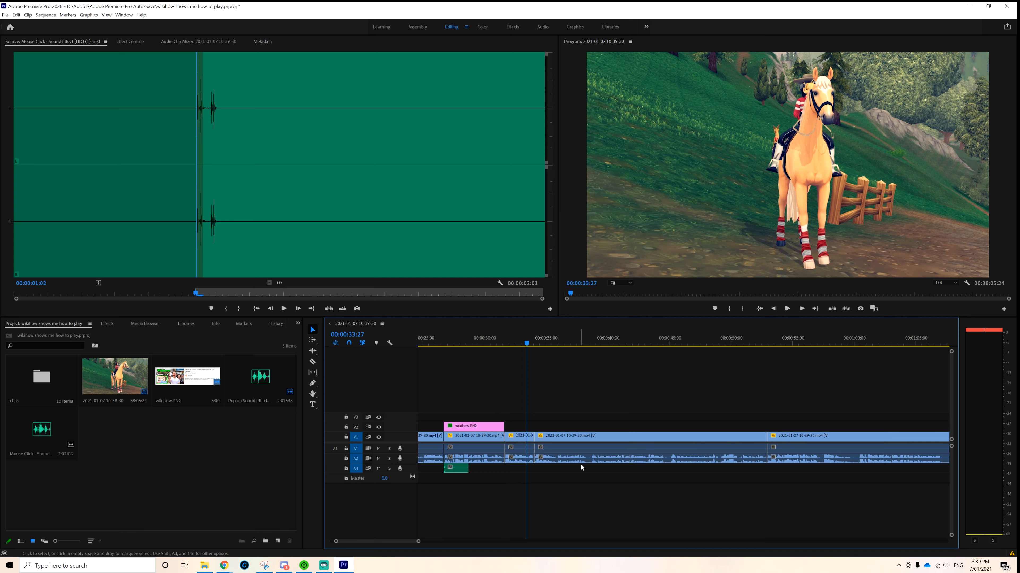
click(600, 440)
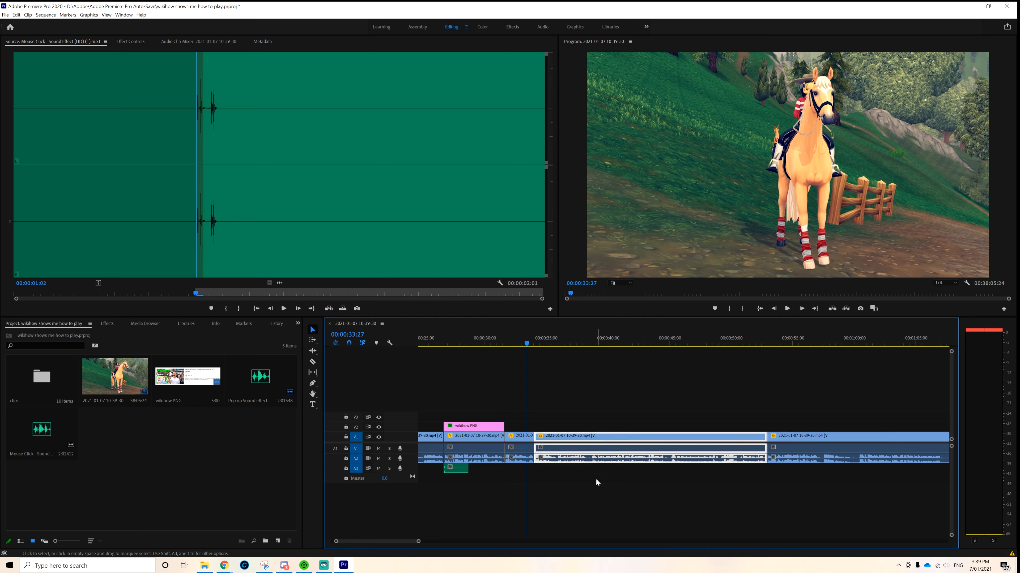
key(Delete)
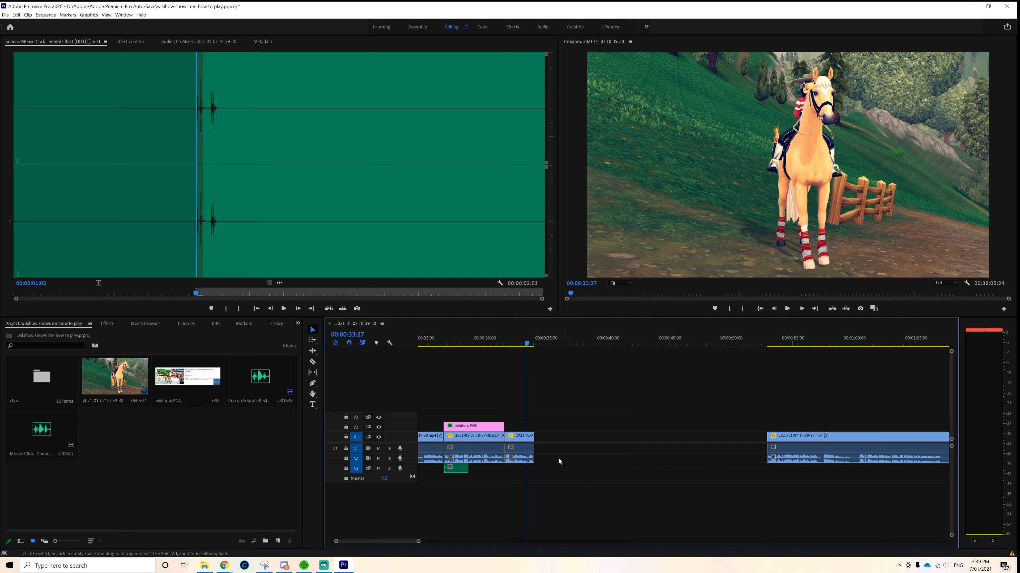
click(546, 438)
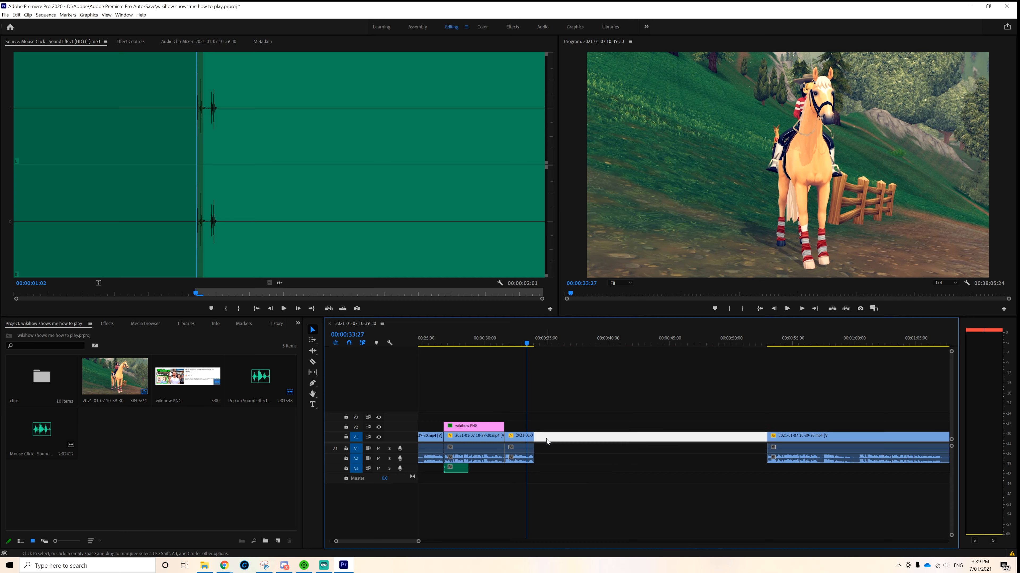
key(Delete)
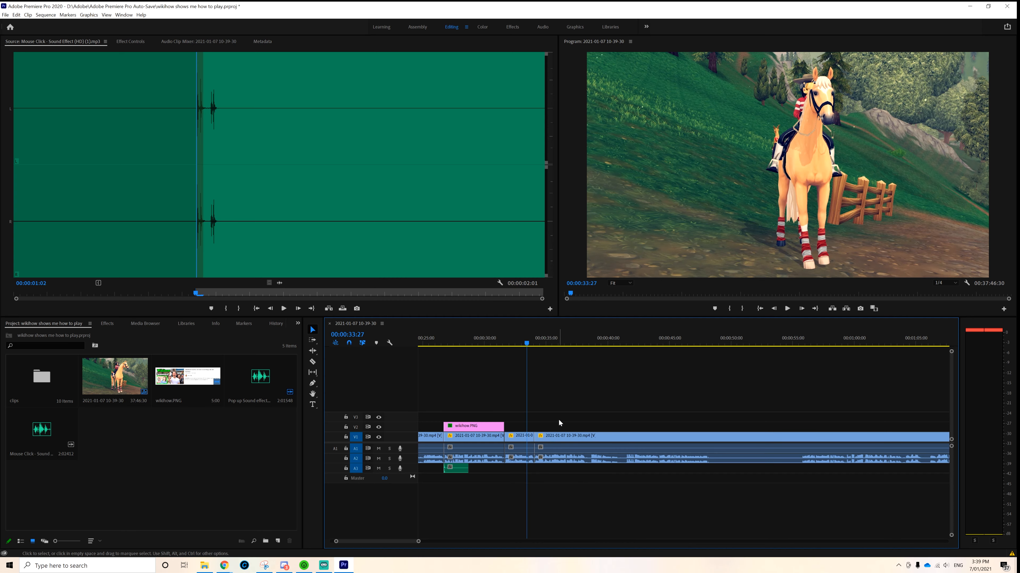
Step: Play on from 00:00:33:27 and use the Razor tool to isolate two short sections near 00:00:38 and 00:00:41
key(space)
drag(418, 542, 395, 542)
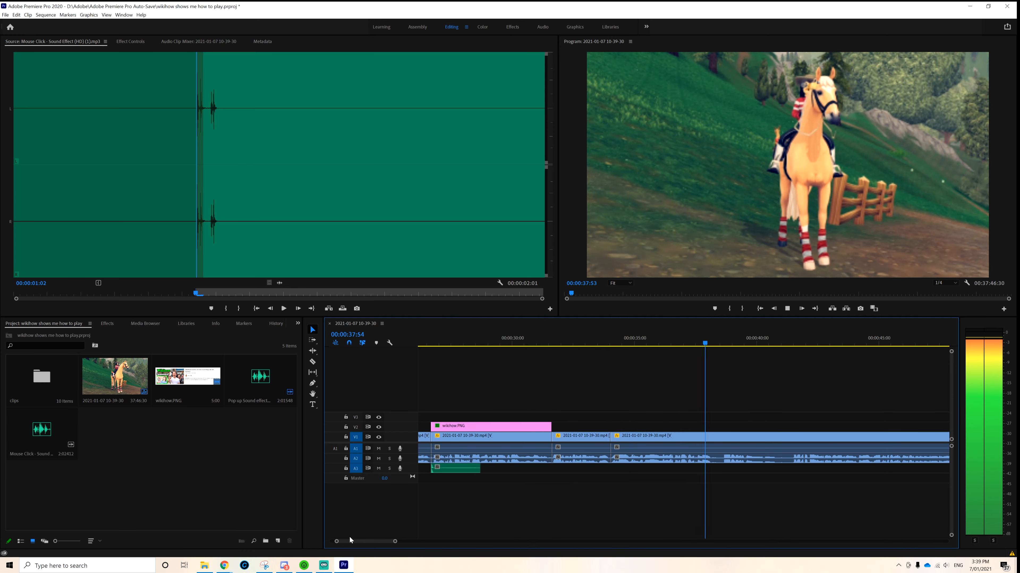
click(313, 362)
click(710, 437)
click(722, 437)
key(space)
click(775, 437)
click(792, 437)
key(v)
click(785, 439)
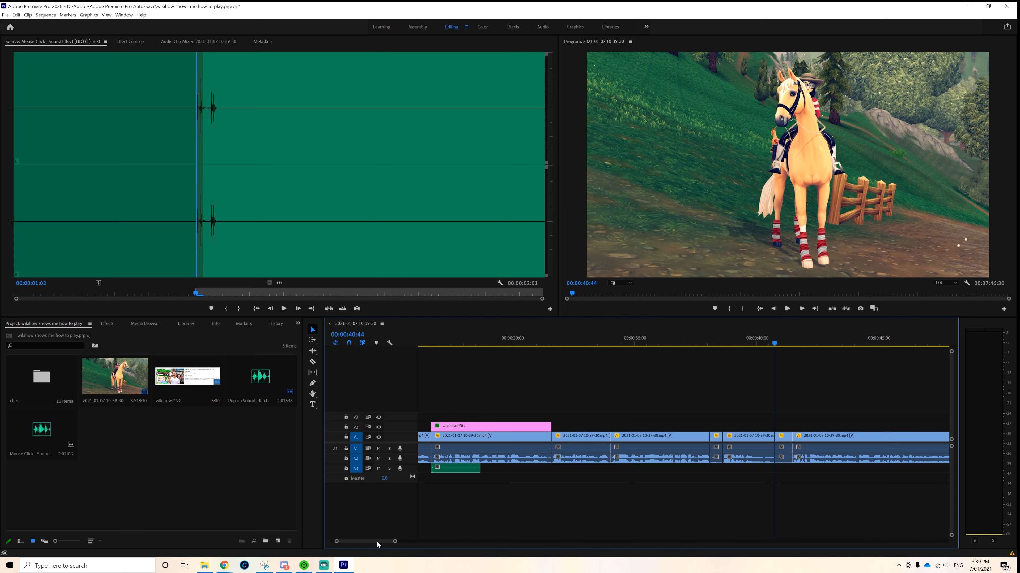
Step: Play the footage from 00:00:36:20 and scale up the short isolated clip near 00:00:38 as a zoom cut
scroll(376, 541, down, 2)
scroll(377, 540, down, 4)
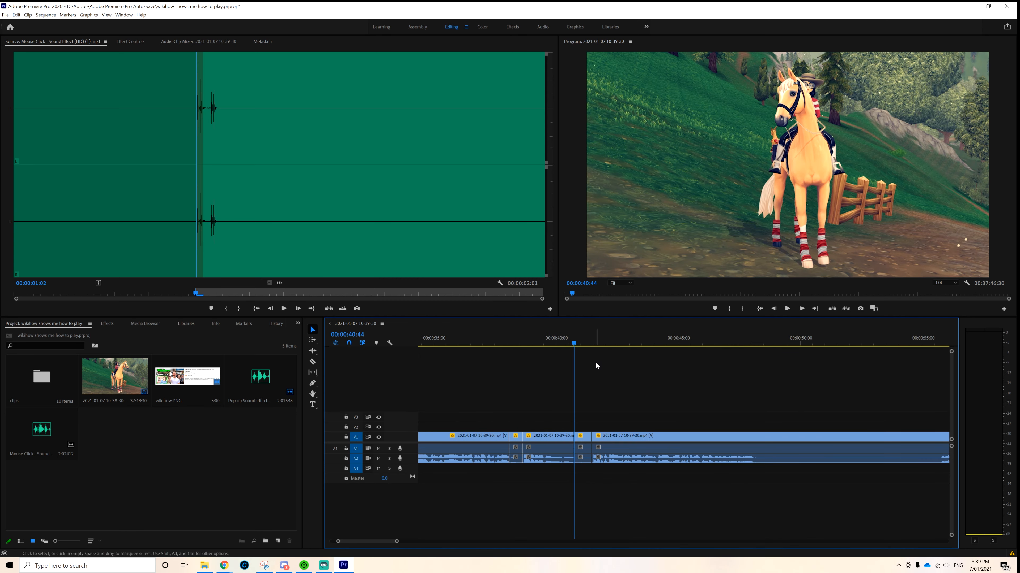
drag(574, 345, 467, 367)
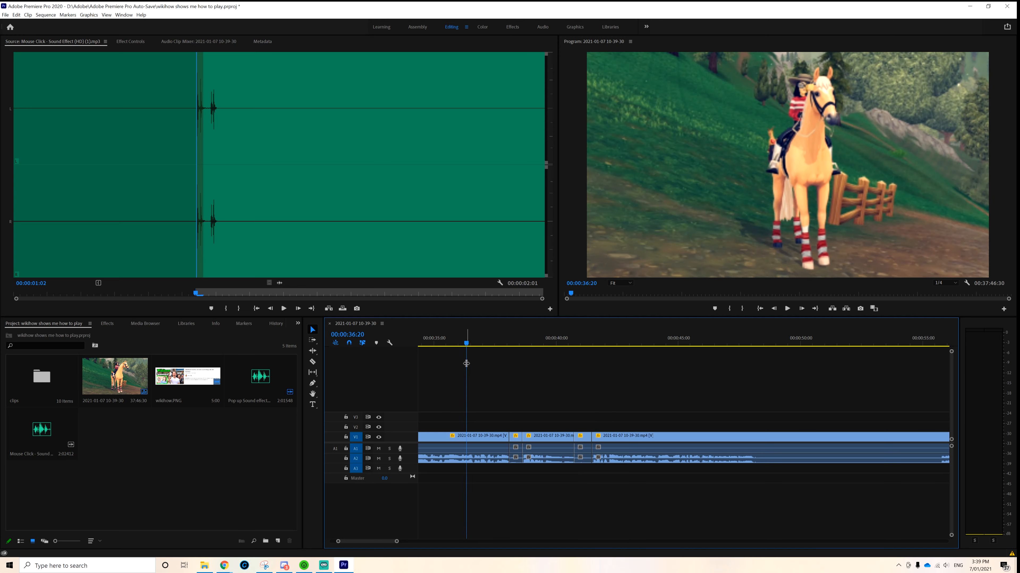
key(space)
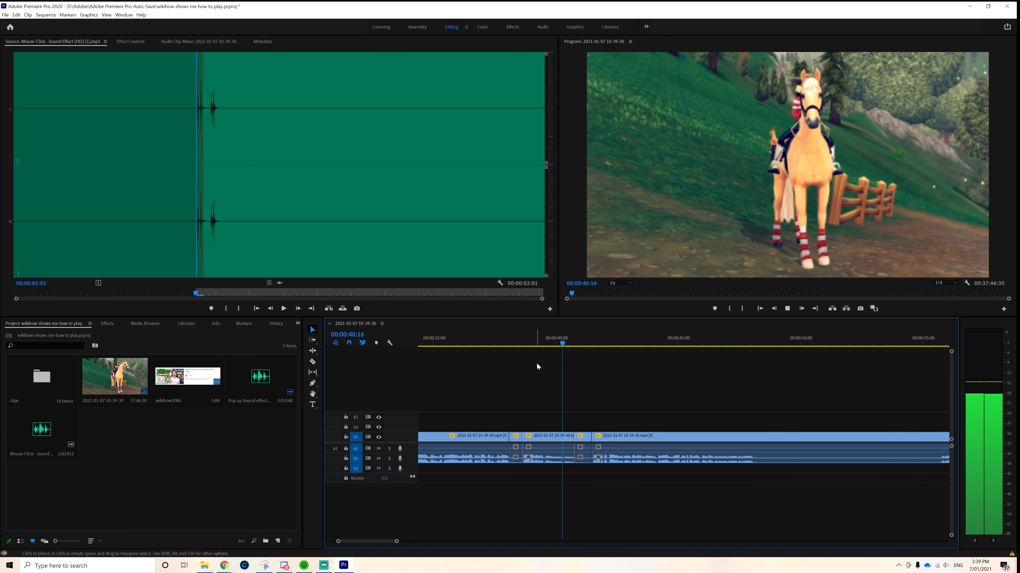
key(space)
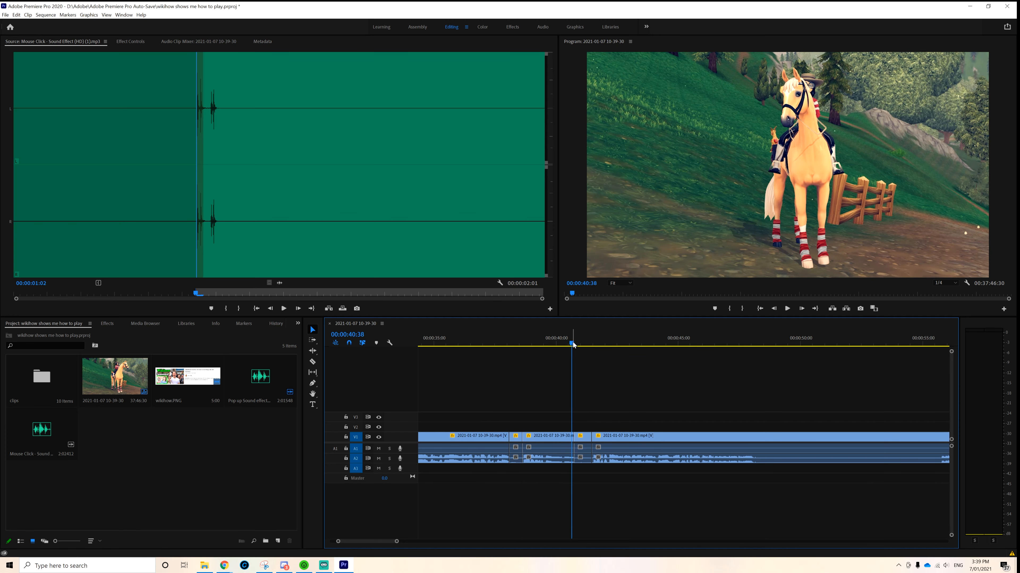
drag(573, 345, 522, 367)
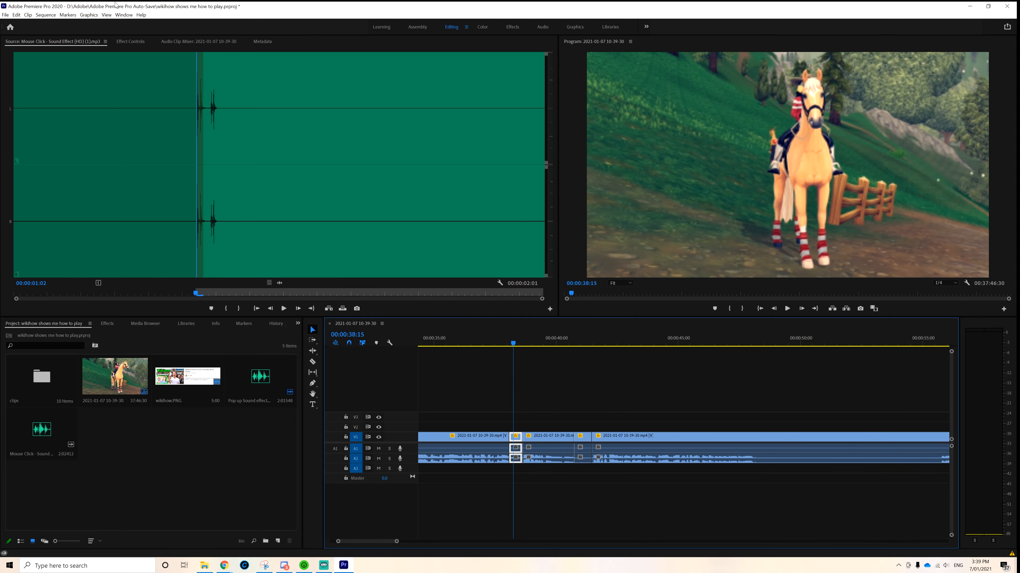
click(128, 42)
drag(191, 90, 265, 90)
Step: Play back the zoom cut near 00:00:38 and the second isolated section near 00:00:41 to check both
drag(514, 348, 474, 356)
click(544, 368)
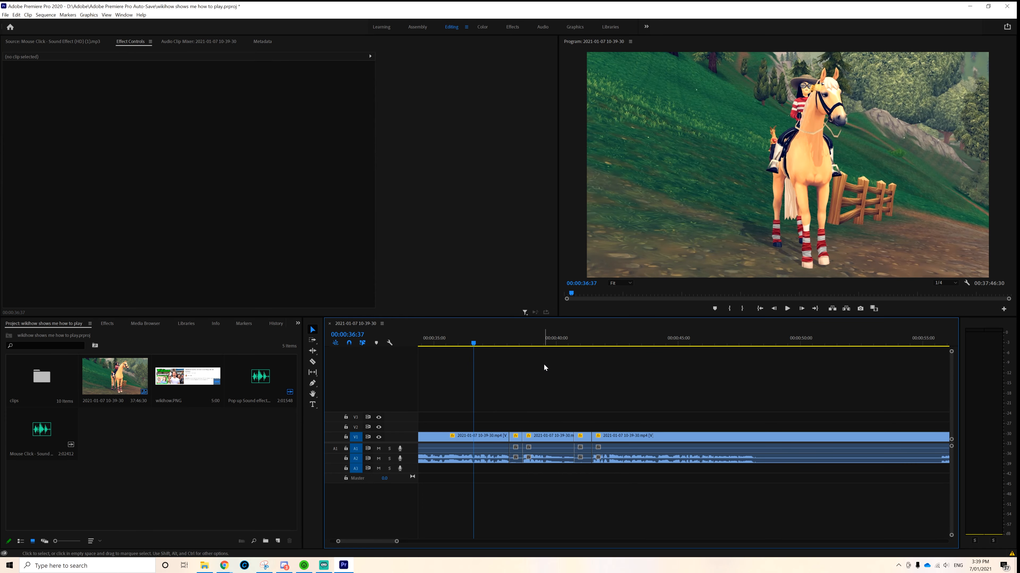
key(space)
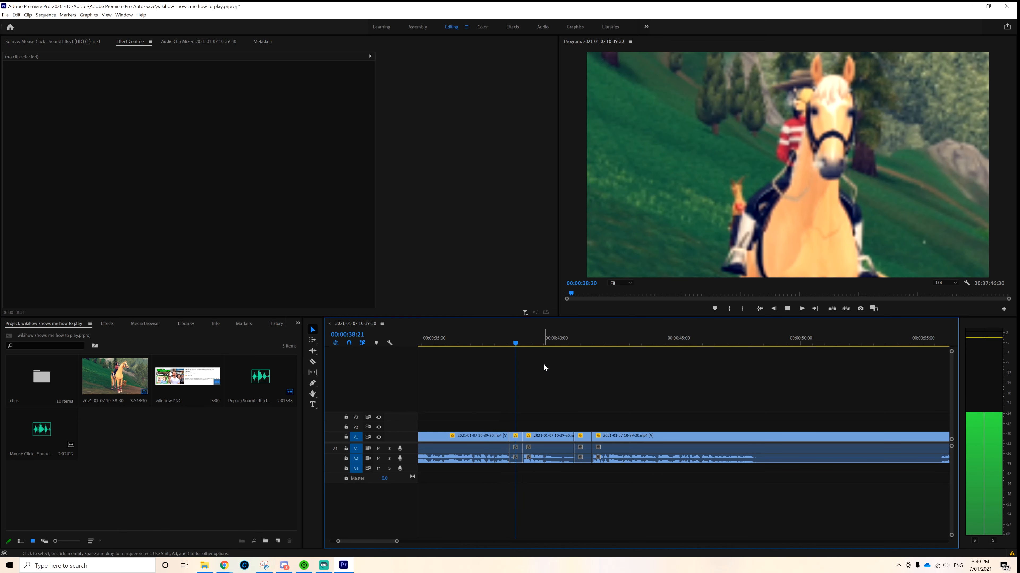
key(space)
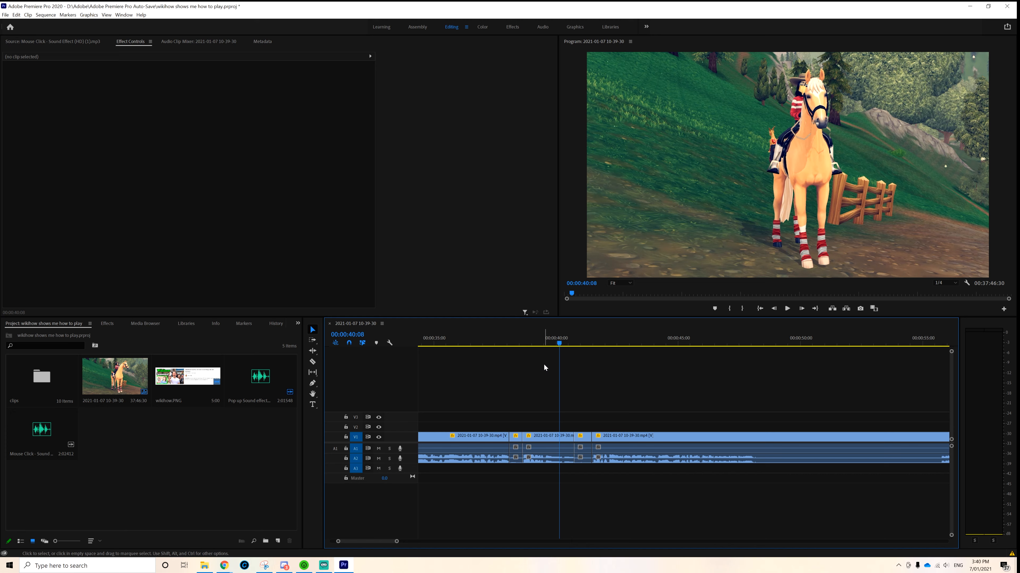
drag(560, 344, 530, 344)
key(space)
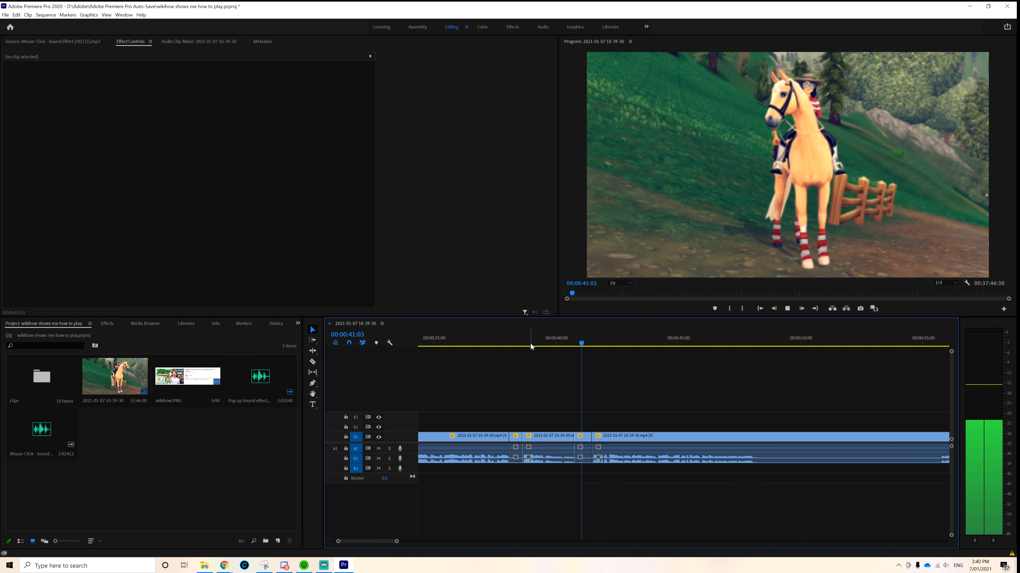
key(space)
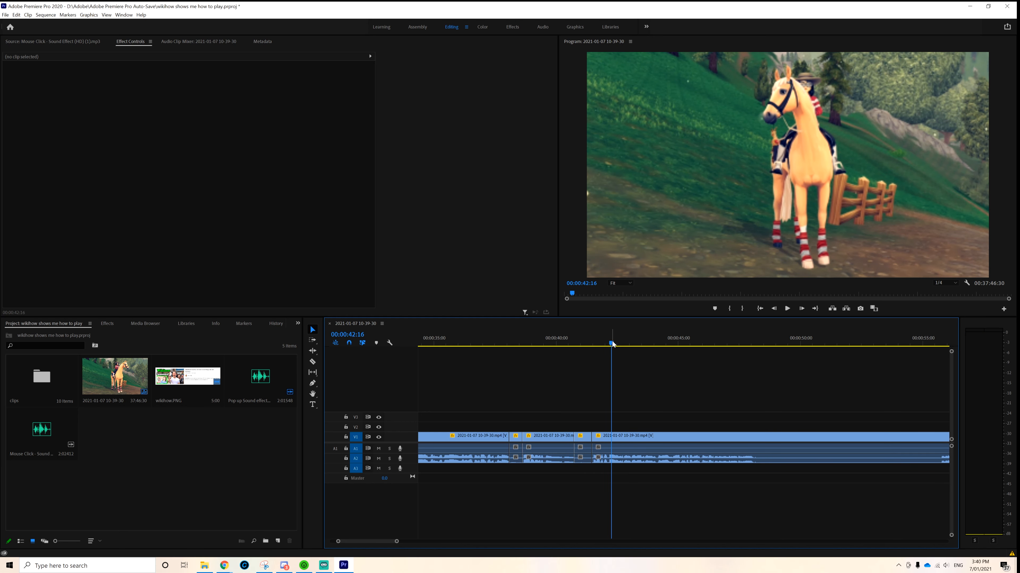
drag(612, 344, 586, 346)
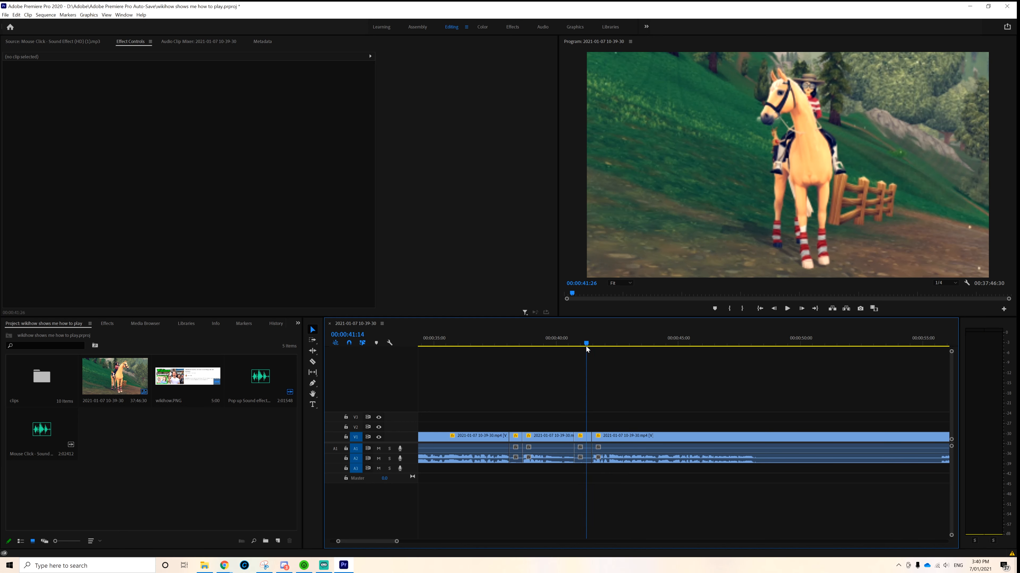
Step: Delete the short isolated clip near 00:00:41 and close the gap it leaves
click(584, 441)
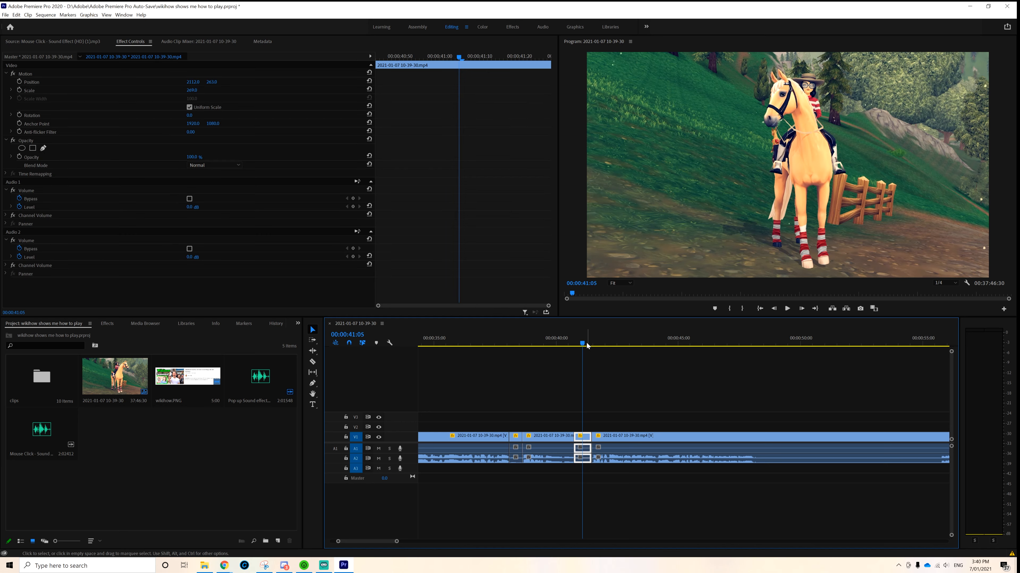
click(515, 343)
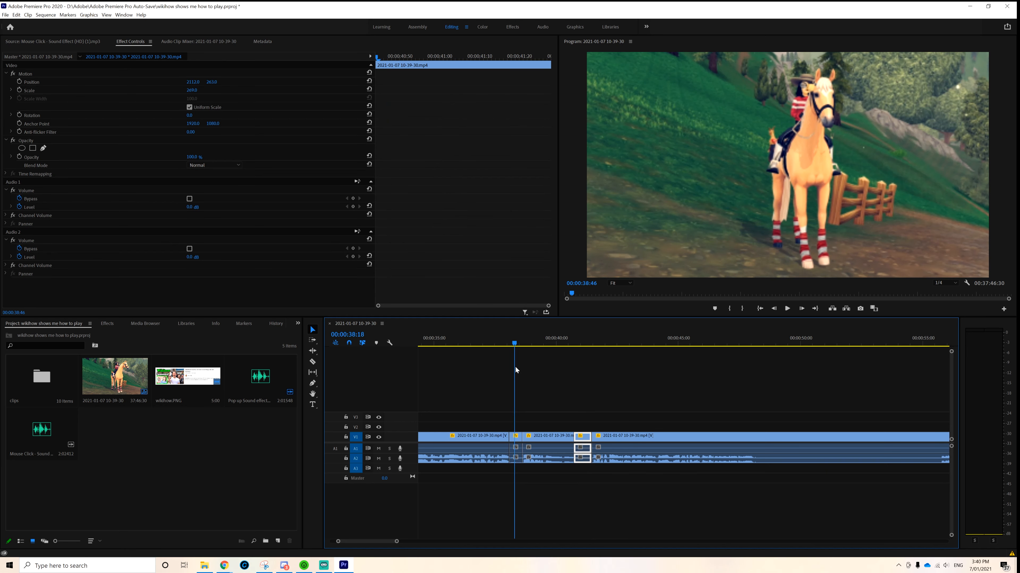
click(518, 444)
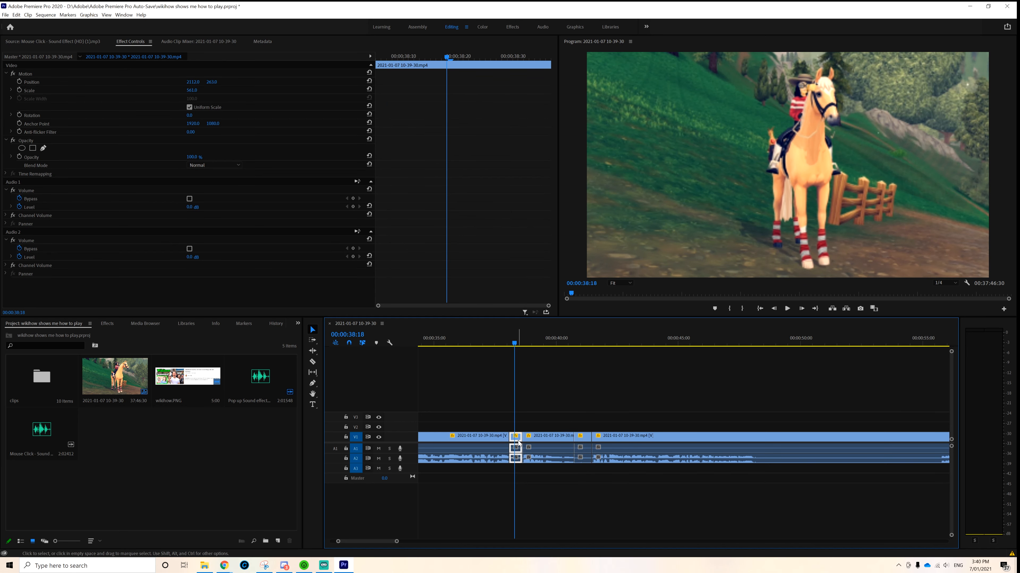
click(584, 438)
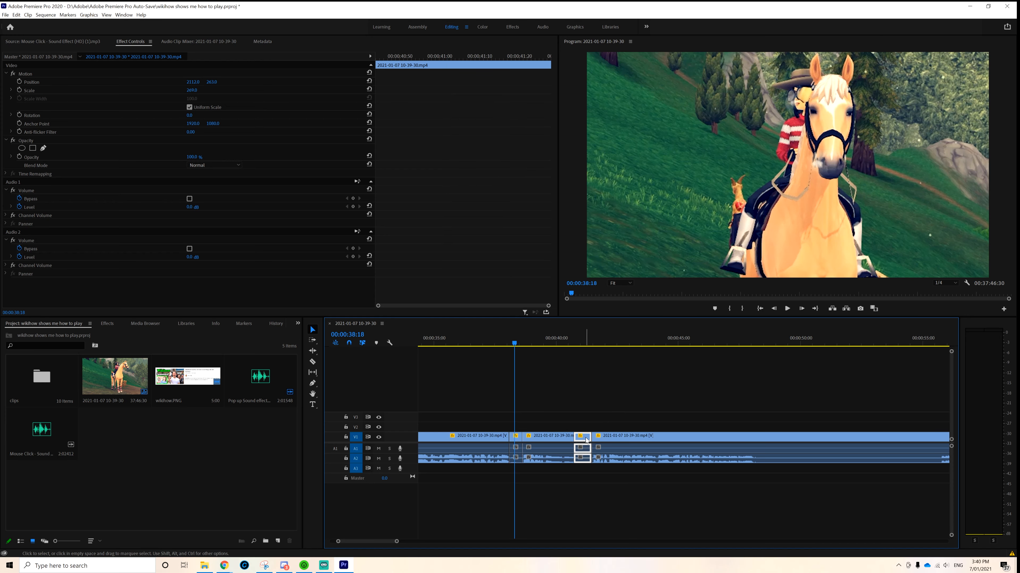
key(Delete)
click(583, 439)
key(Delete)
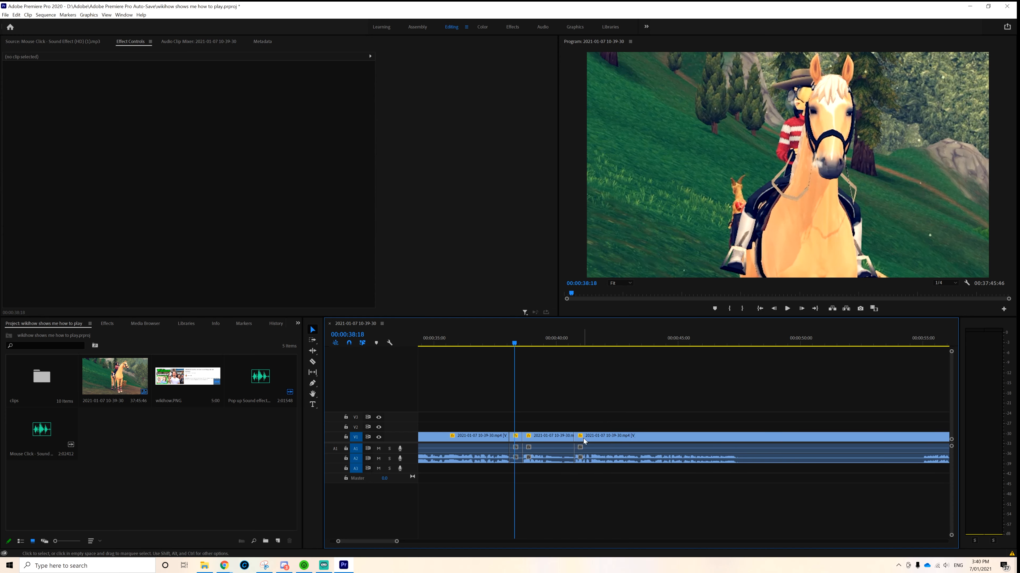
Step: Cut out the footage between about 00:00:47 and 00:00:55 and close the gap
key(space)
key(c)
click(736, 437)
click(923, 437)
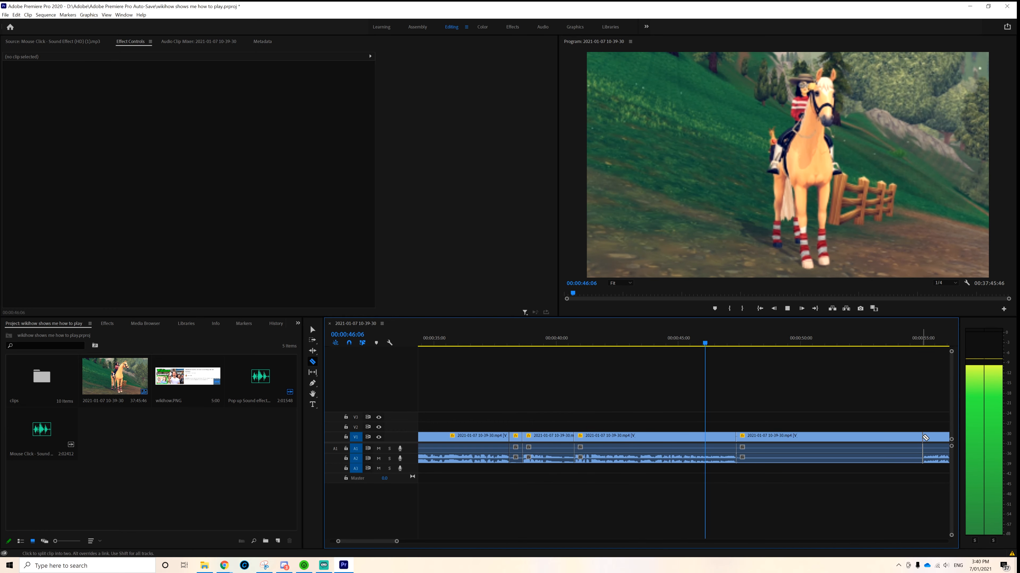
key(v)
click(859, 437)
key(Delete)
click(855, 437)
key(Delete)
Step: Play the footage across the new cut from about 00:00:47 and stop at 00:00:48:51
click(729, 341)
drag(338, 542, 405, 547)
key(space)
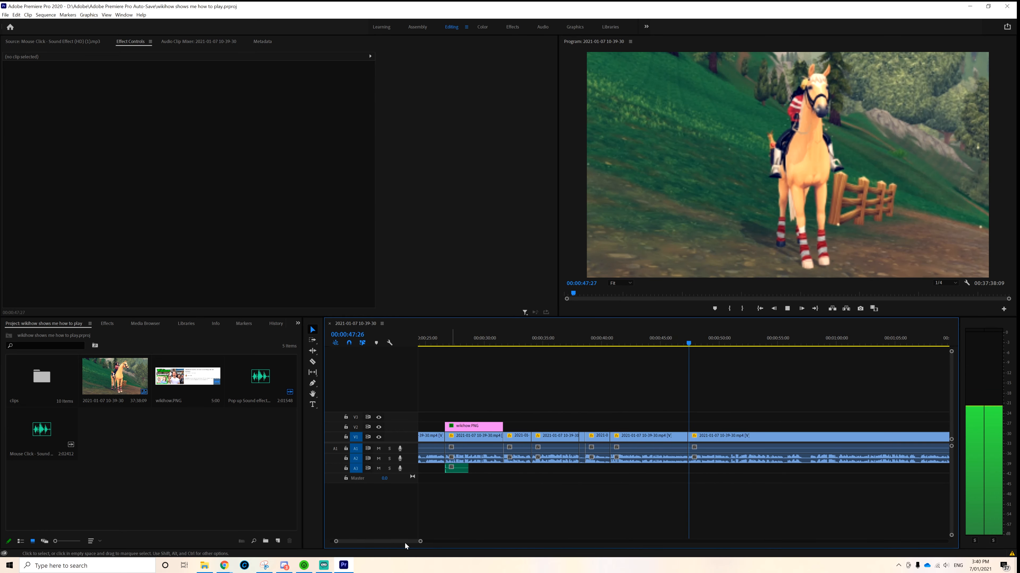
scroll(525, 524, down, 4)
key(space)
drag(339, 542, 290, 543)
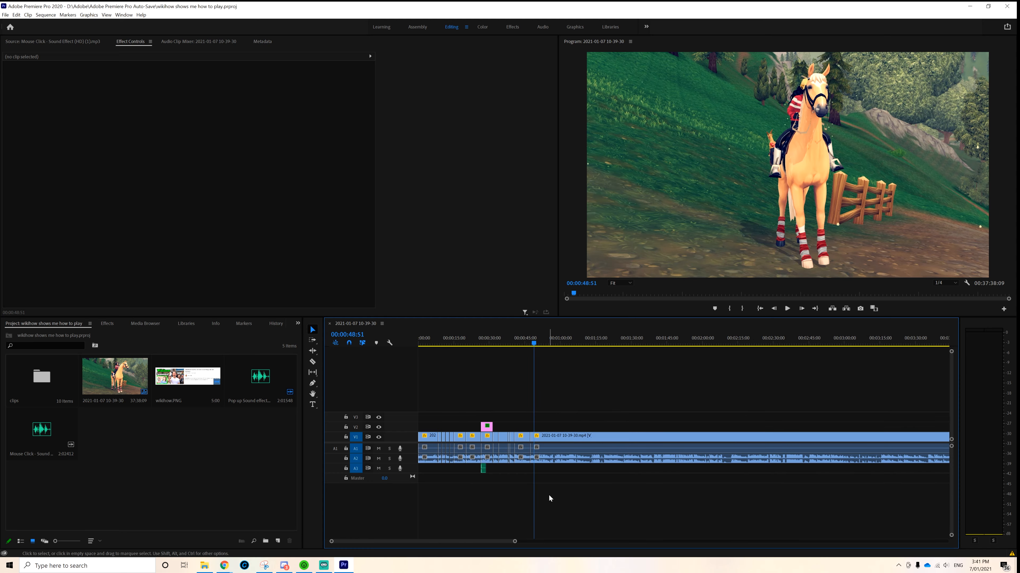
Step: Switch to Chrome, capture the top of the wikiHow Star Stable article with Snipping Tool, and save it as wikihow webpage.PNG
click(224, 566)
click(218, 530)
click(49, 8)
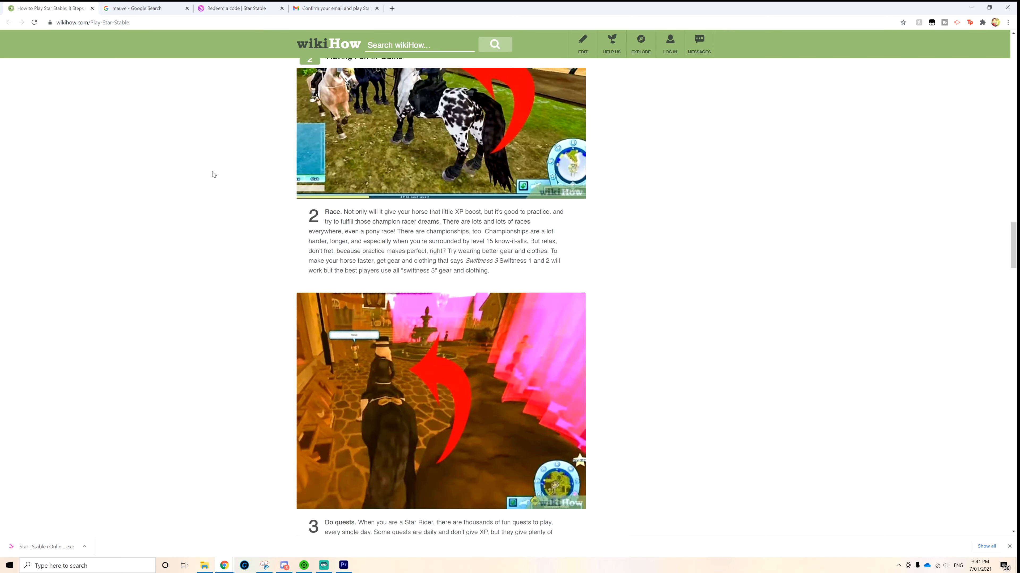
scroll(214, 173, up, 15)
click(264, 566)
click(269, 30)
drag(1, 30, 1010, 536)
key(ctrl+s)
text(wikihow webpage.PNG)
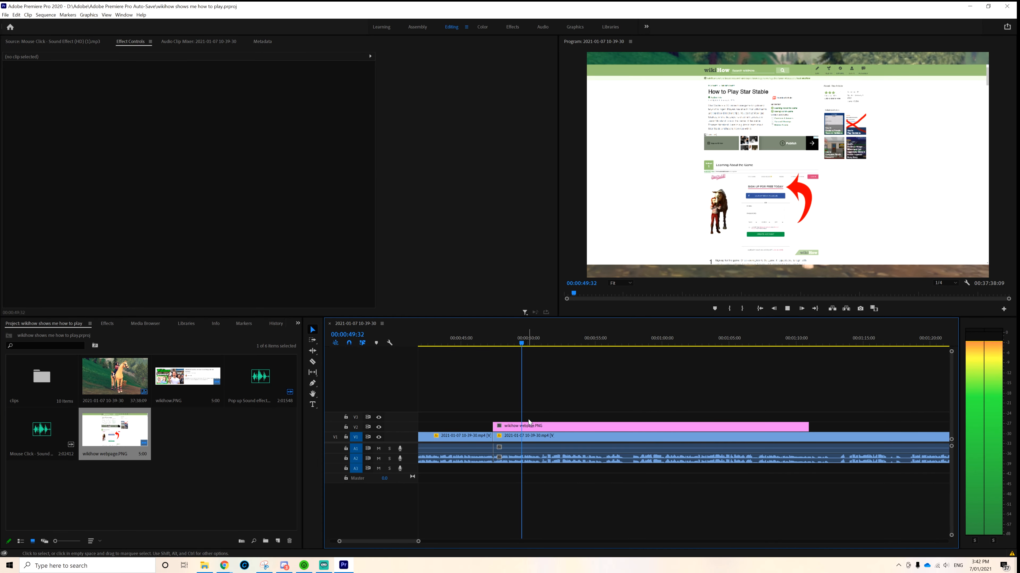
Step: Split the wikihow webpage.PNG overlay at 00:00:49:20 and about 00:00:51 with the Razor tool
click(543, 344)
key(space)
key(c)
click(519, 425)
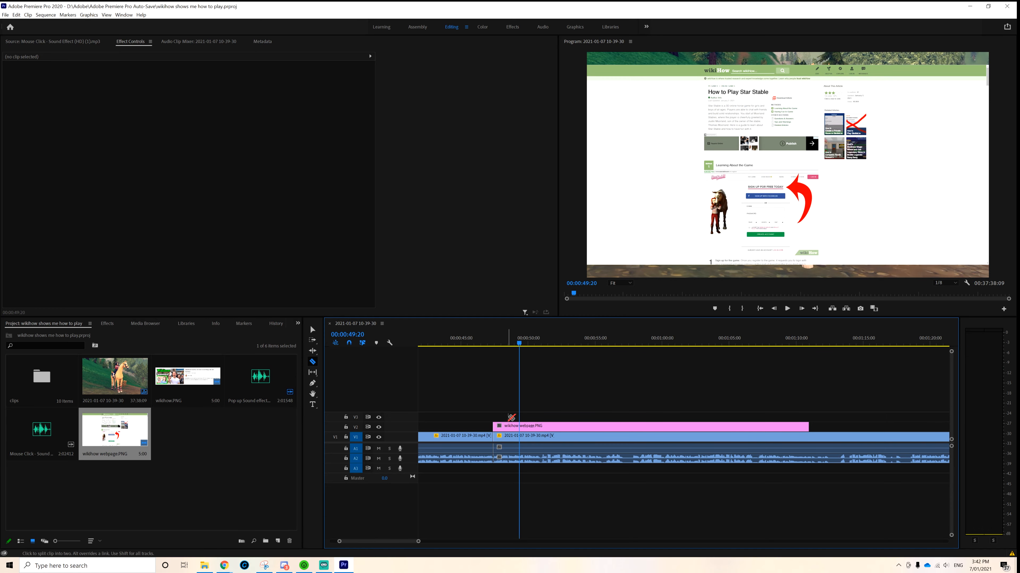
click(540, 426)
Step: Adjust the scale and position of the middle wikihow webpage.PNG piece for a zoom cut and play it back
key(space)
key(v)
click(530, 427)
drag(192, 90, 353, 82)
drag(193, 82, 305, 82)
click(788, 310)
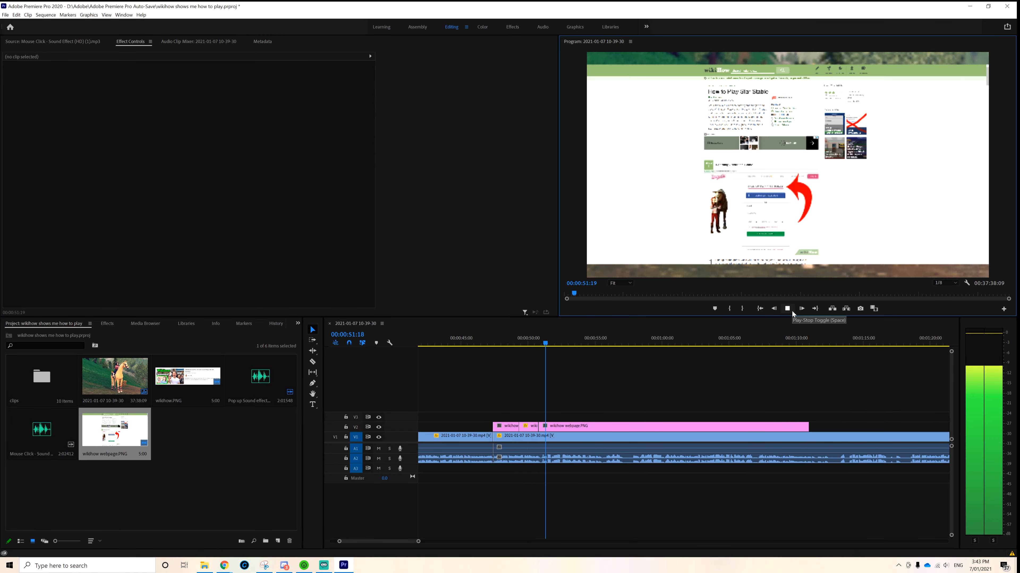
Step: Play on through the webpage overlay and cut out a short section of footage near 00:00:57, closing the gap
click(788, 309)
click(603, 427)
click(564, 404)
key(space)
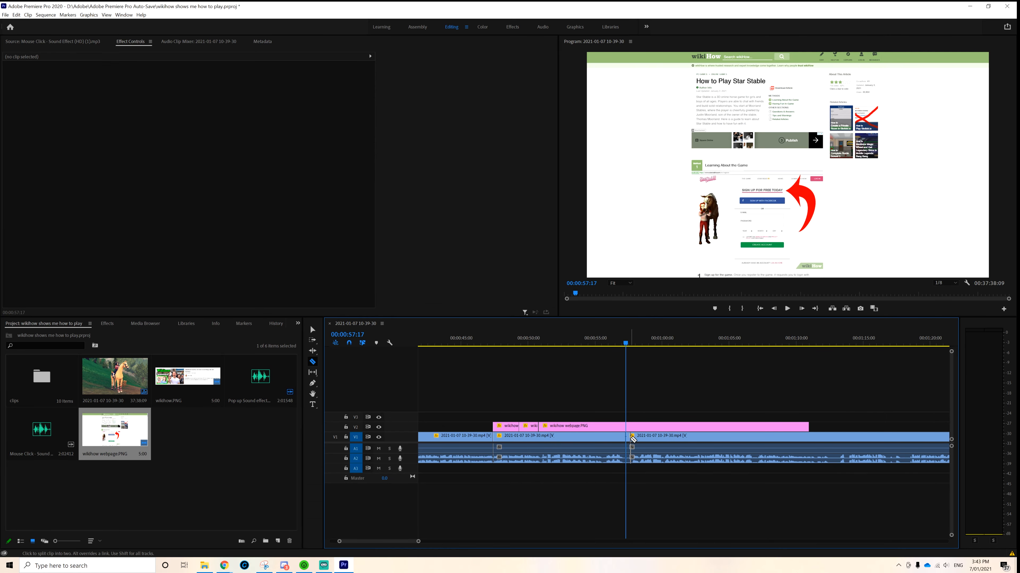
key(ctrl+shift+k)
key(space)
click(627, 437)
key(Delete)
key(c)
key(space)
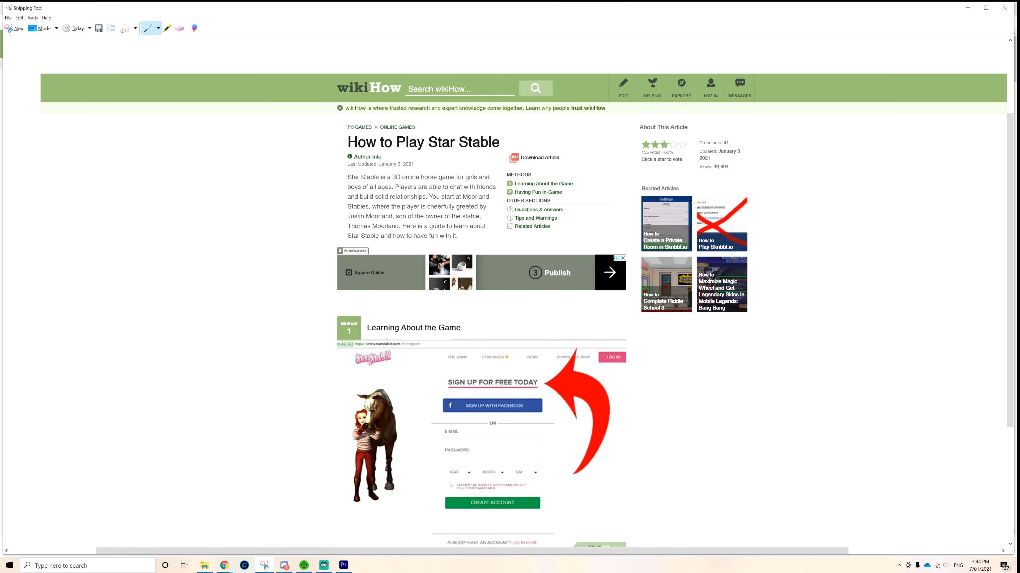
Step: Save the wikiHow article snip as author information.PNG, import it, and place it on track V2 near 00:01:11
key(ctrl+s)
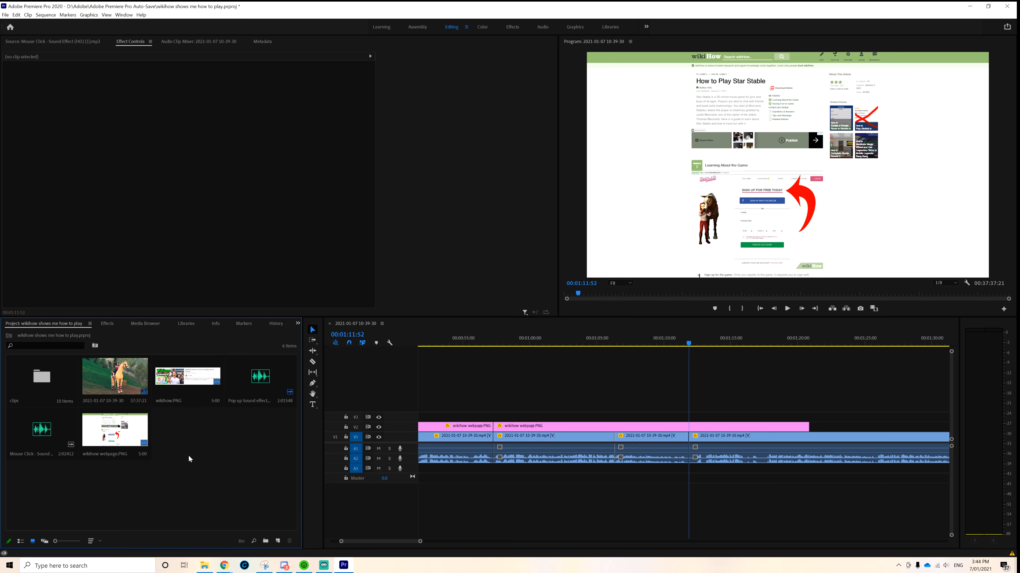
key(ctrl+i)
key(Return)
drag(188, 434, 680, 427)
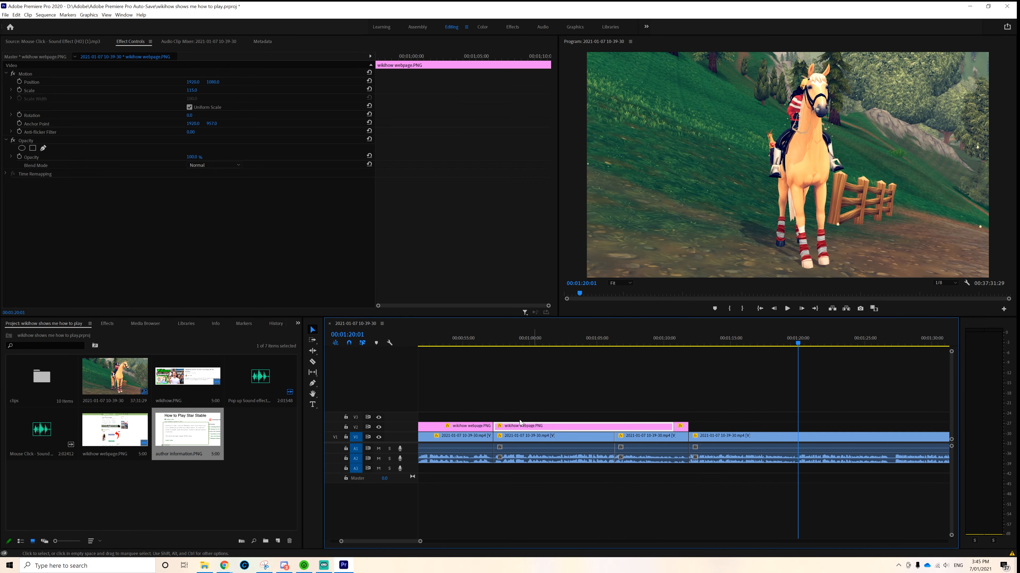
Step: Play on from the author information section and split the footage at points between about 00:01:27 and 00:01:34 with the Razor tool
drag(582, 428, 495, 429)
key(space)
click(505, 405)
key(c)
click(618, 439)
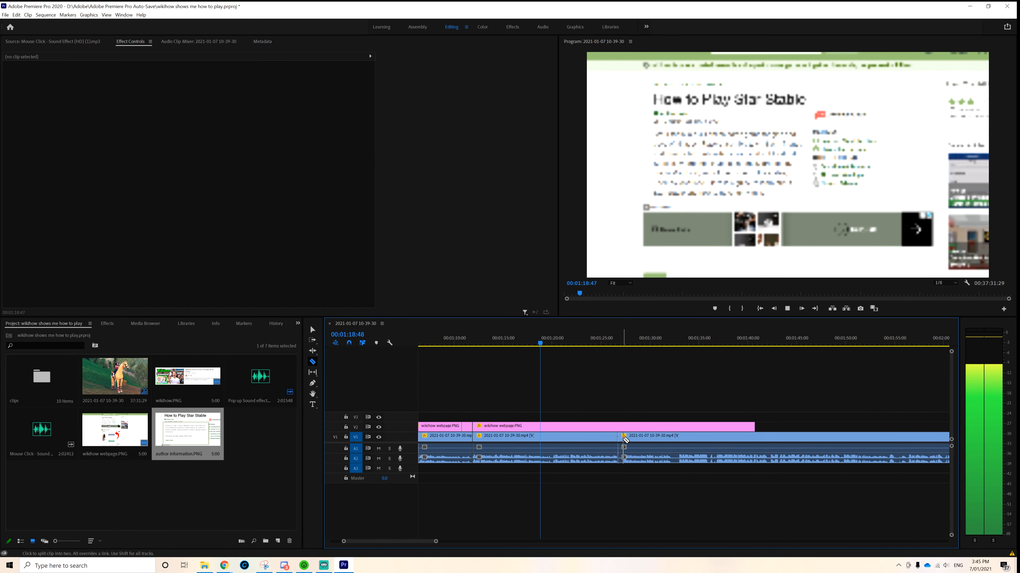
click(665, 439)
key(=)
click(518, 439)
key(space)
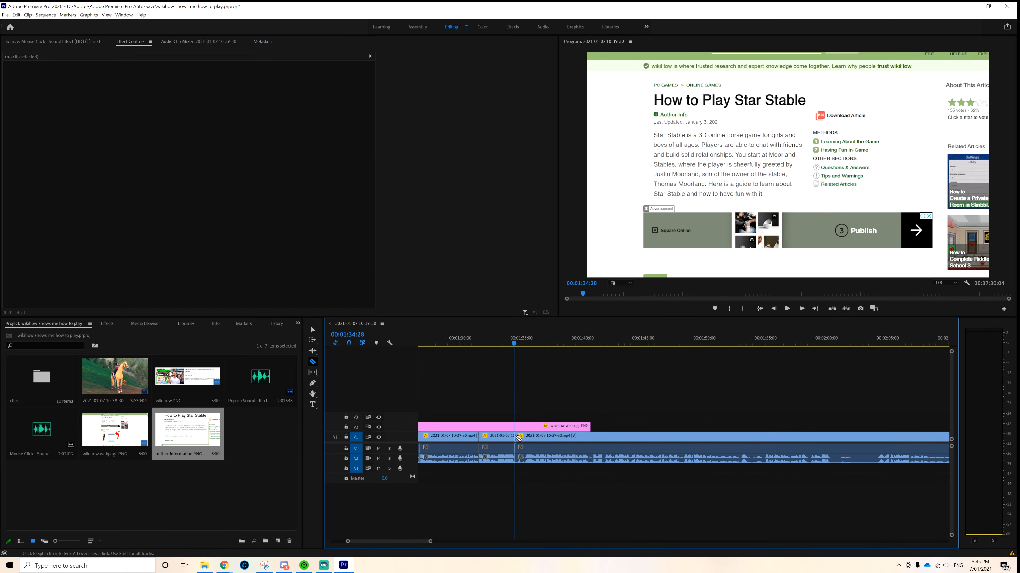
Step: Place so og.PNG on track V2 from about 00:01:31, ending at the footage cut near 00:01:34, and play it
key(v)
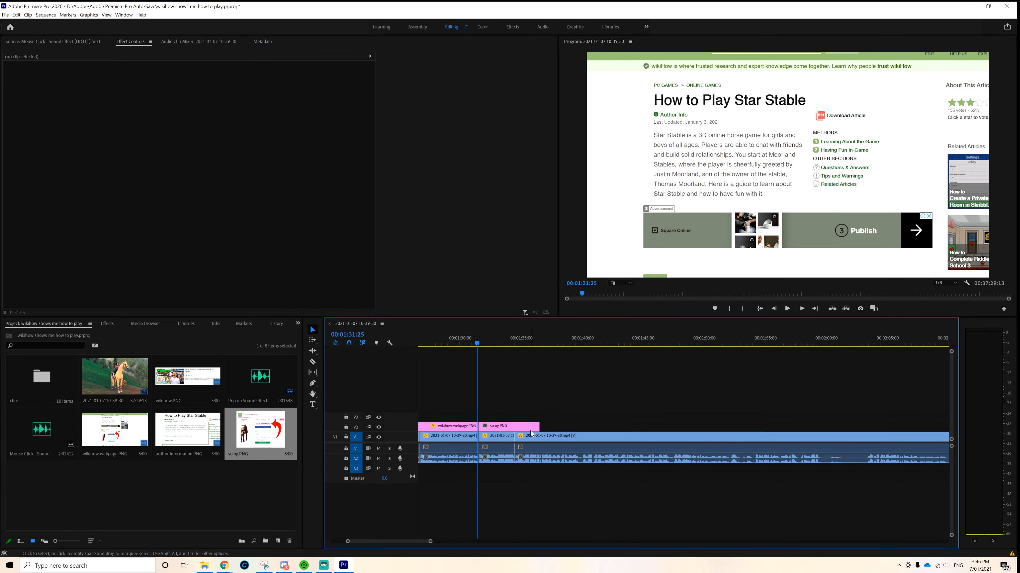
drag(260, 432, 497, 426)
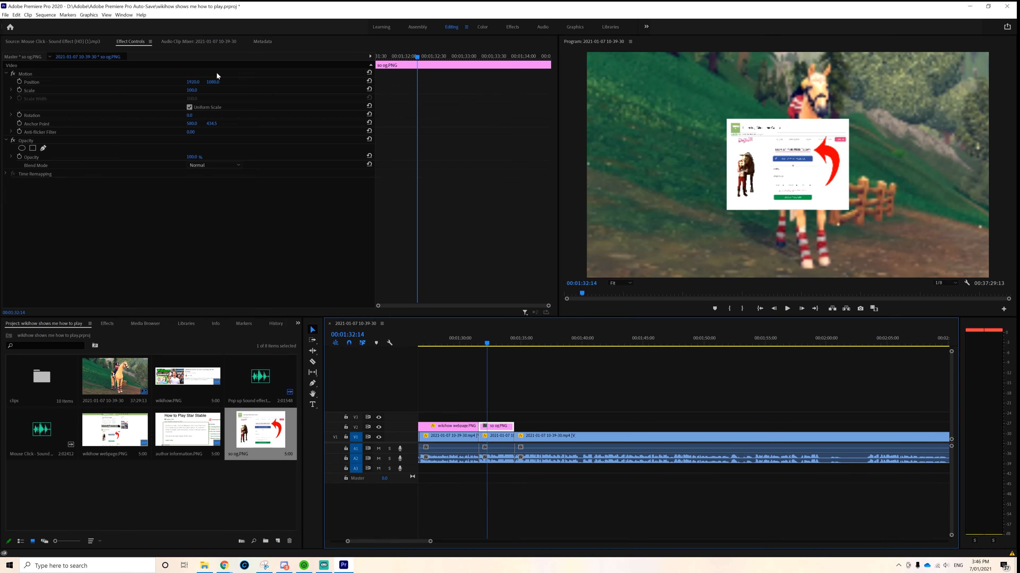
key(space)
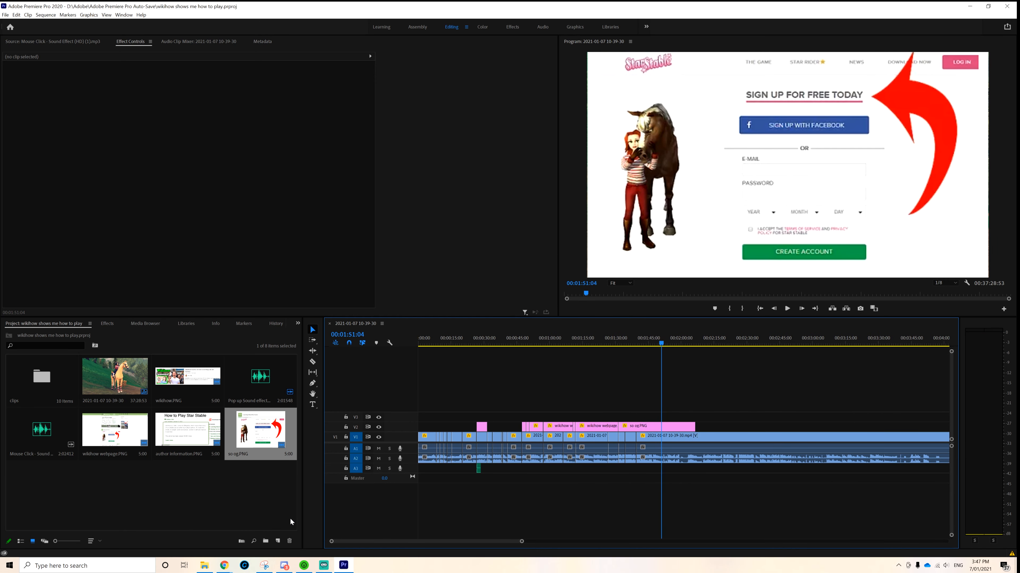
Step: Play on from 00:01:51:04 and split the so og.PNG overlay and the footage near 00:02:00
drag(331, 541, 361, 542)
key(space)
key(c)
click(747, 436)
click(747, 427)
click(753, 438)
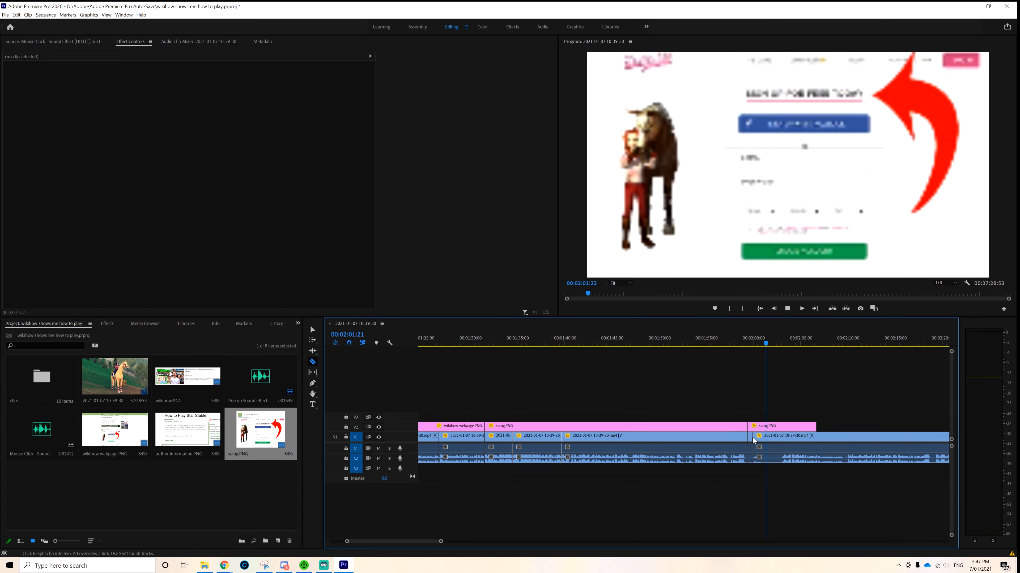
Step: Delete the remaining so og.PNG piece after the split near 00:02:00
key(v)
click(783, 426)
key(Delete)
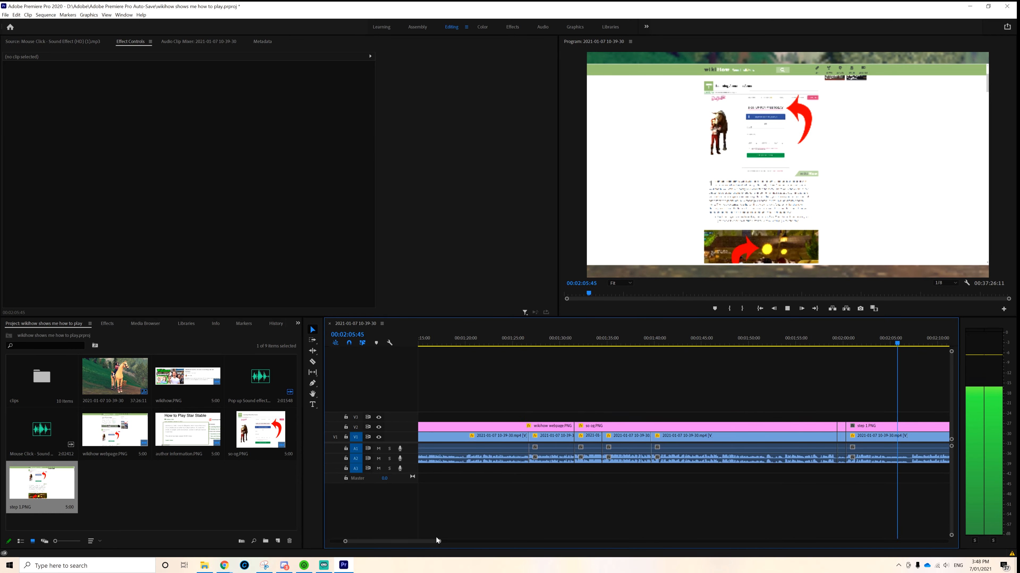
Step: Split the footage near 00:02:07 and delete the short unwanted piece at that cut
click(626, 448)
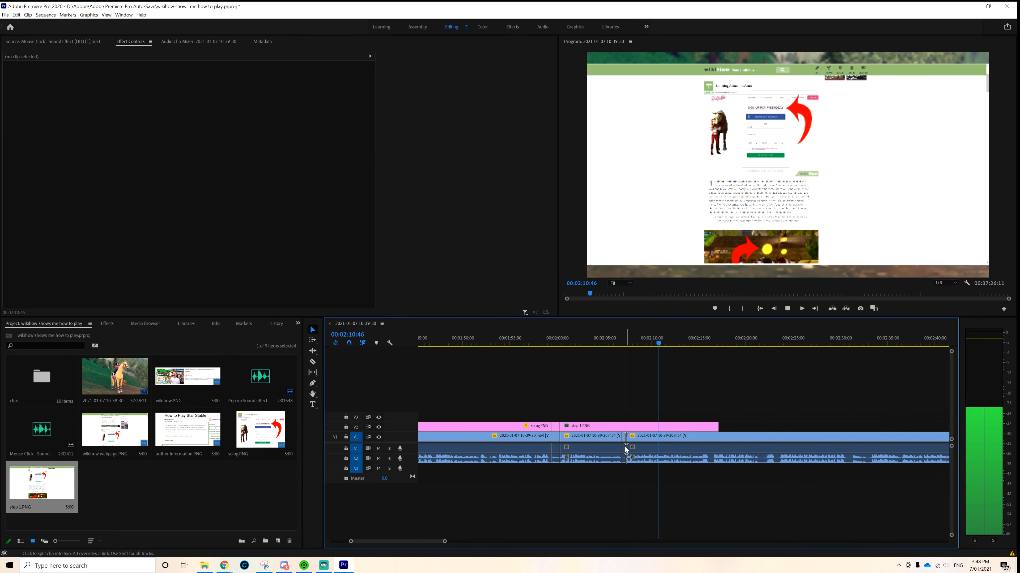
click(624, 448)
key(Delete)
Step: Split the step 1.PNG overlay near 00:02:07 and extend its second piece to about 00:02:37
click(622, 426)
click(663, 426)
key(space)
drag(718, 427, 911, 426)
Step: Delete the unwanted footage pieces near 00:02:16 and between about 00:02:21 and 00:02:22
click(706, 442)
key(Delete)
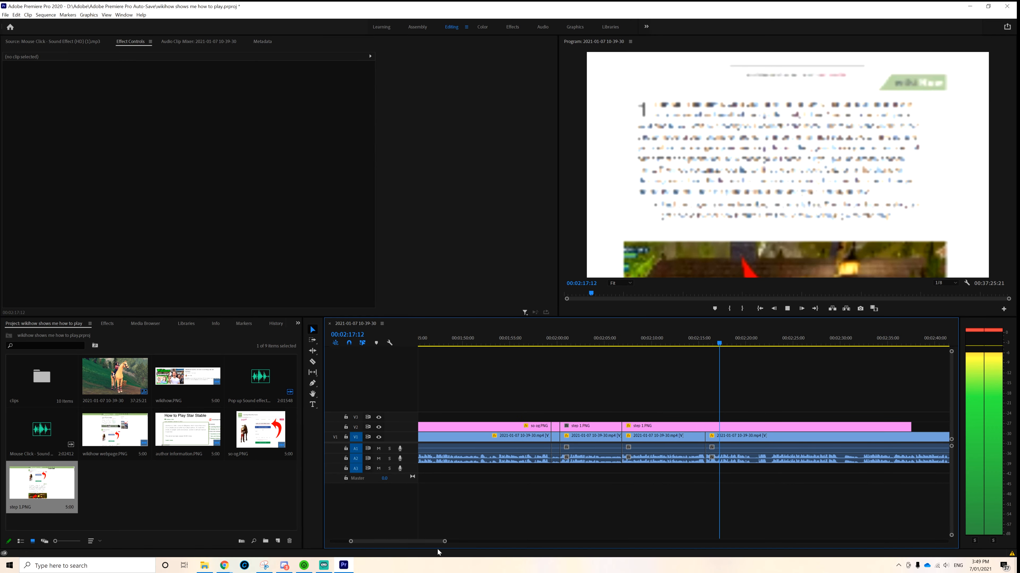
drag(437, 542, 441, 542)
click(534, 439)
key(Delete)
click(549, 439)
click(547, 439)
key(Delete)
Step: Split the footage near 00:02:29 and delete the unwanted pieces between about 00:02:29 and 00:02:30
click(610, 439)
click(614, 438)
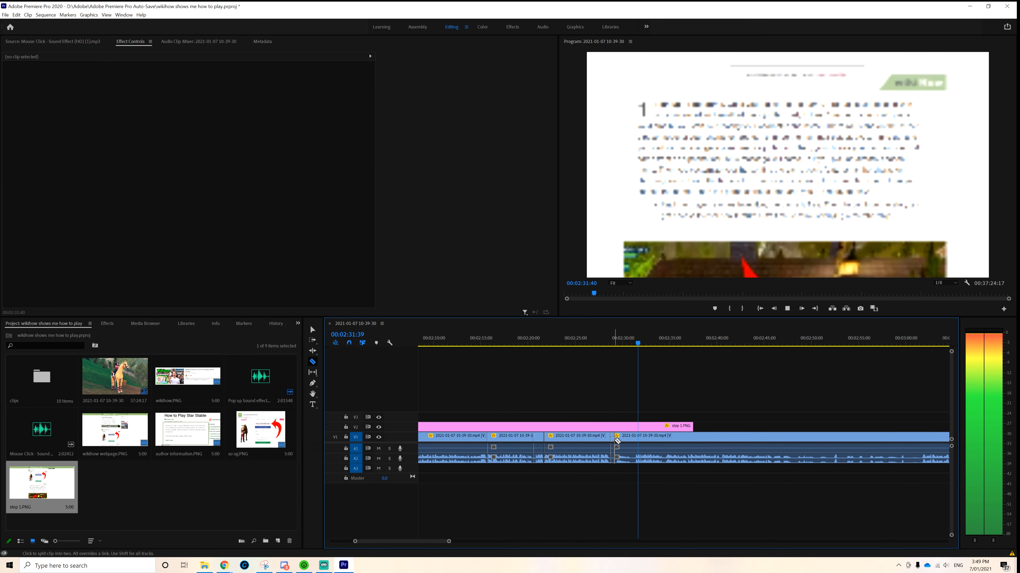
key(v)
click(613, 439)
key(Delete)
click(612, 439)
key(Delete)
click(625, 438)
key(Delete)
Step: Extend the step 1.PNG overlay on track V2 to about 00:02:53
drag(355, 542, 360, 542)
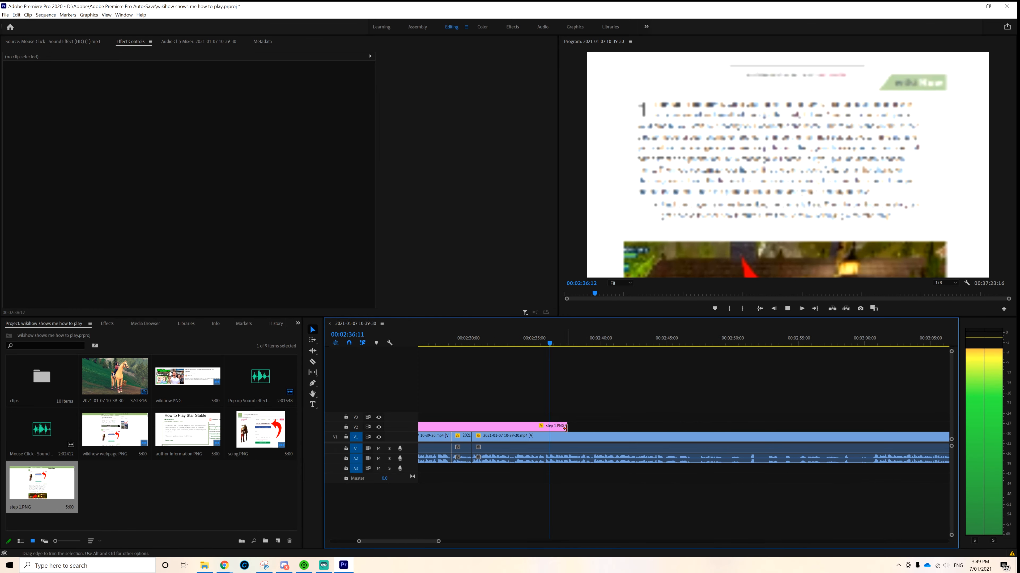
drag(566, 428, 777, 429)
Step: Split the footage at about 00:02:33 and 00:02:36, ripple-delete the section between, save the project and resume playback
key(ctrl+k)
drag(549, 344, 510, 355)
key(ctrl+k)
click(526, 437)
key(shift+Delete)
key(ctrl+s)
key(space)
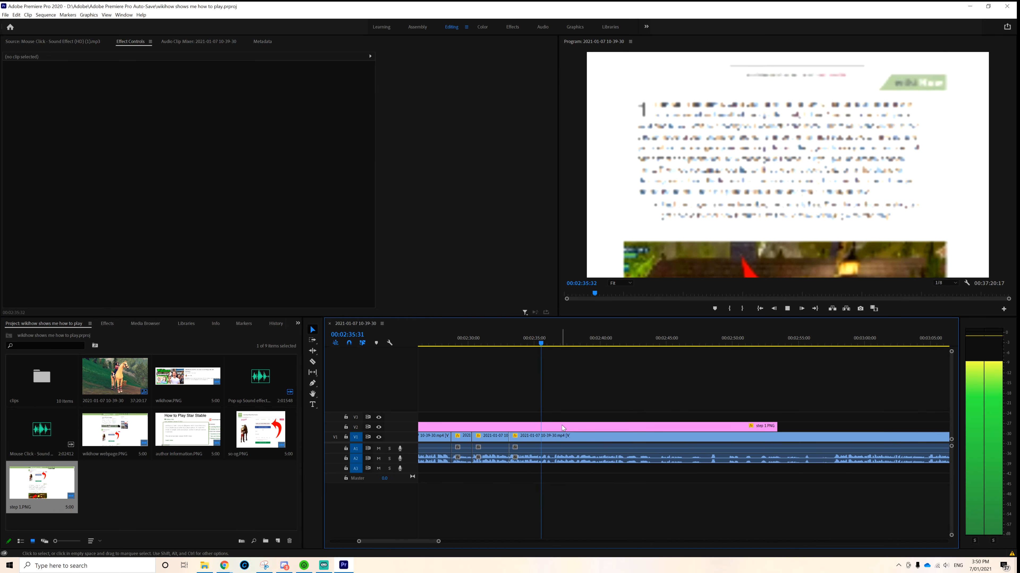
Step: Extend the step 1.PNG overlay on track V2 further, to about 00:03:45
drag(439, 541, 498, 542)
drag(679, 427, 755, 427)
drag(498, 542, 487, 542)
Step: Split the footage at about 00:02:45 and 00:02:47 while playing on
key(ctrl+k)
key(space)
key(ctrl+k)
key(space)
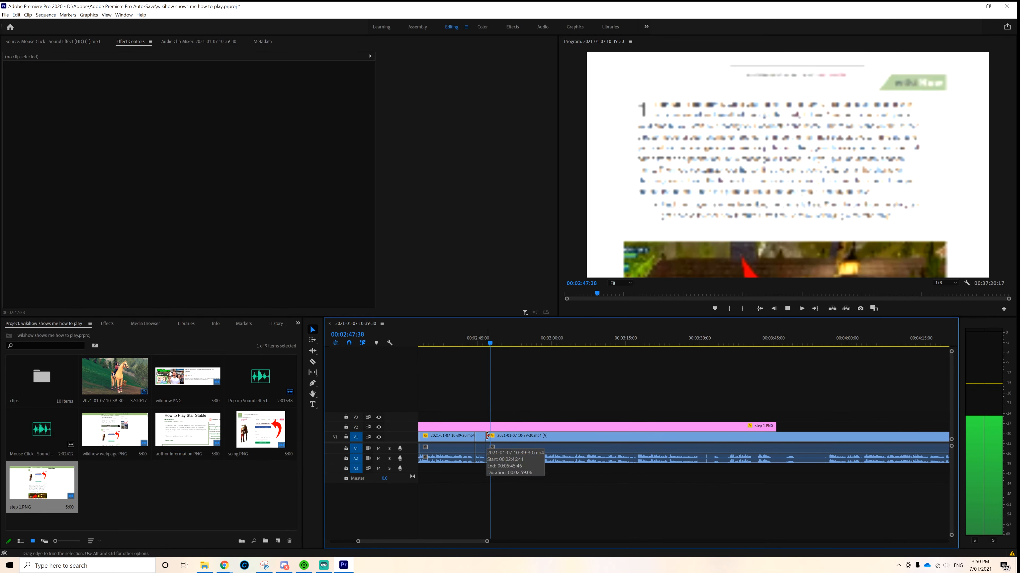
Step: Import mauve.PNG, place it on track V2 from about 00:02:47 to 00:02:54, and select it with the playhead at 00:02:49:11
mouse_move(224, 566)
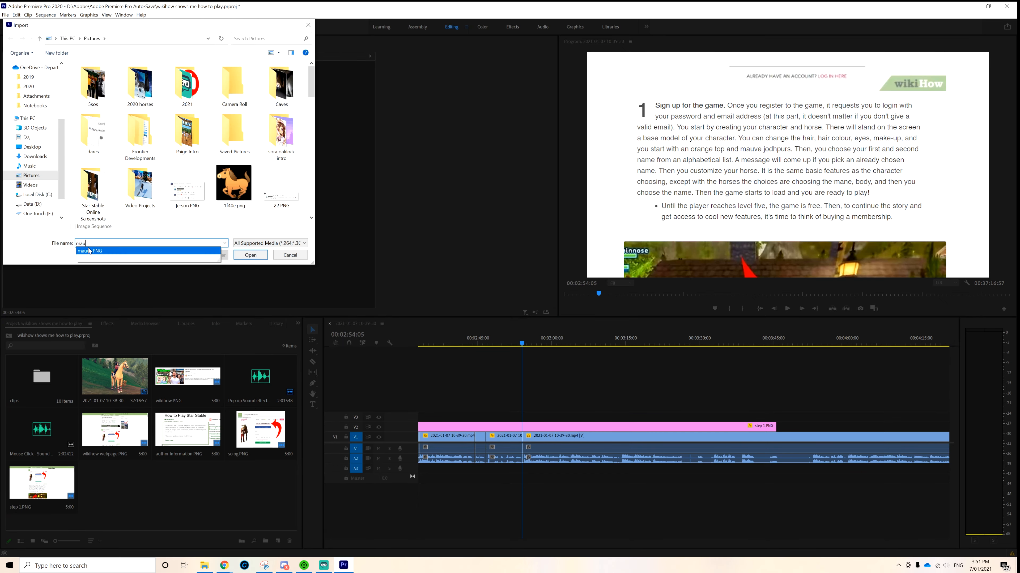
click(90, 251)
click(251, 255)
drag(114, 483, 486, 427)
key(ctrl+z)
click(498, 340)
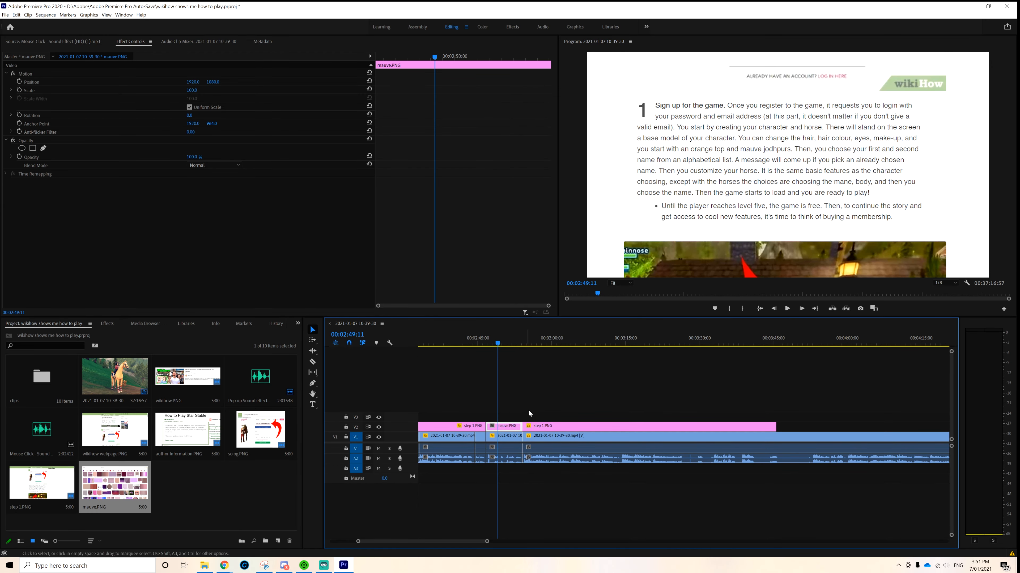
click(529, 413)
click(502, 428)
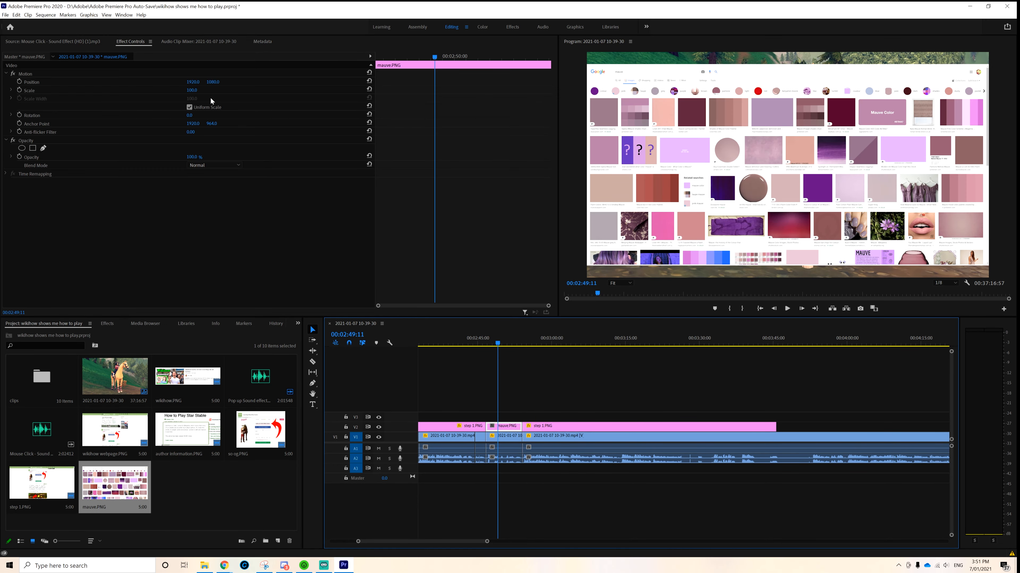
Step: Scale mauve.PNG up to about 514 and reposition it so the Google logo and the mauve search term fill the frame
drag(192, 92, 213, 88)
click(192, 81)
drag(709, 74, 768, 171)
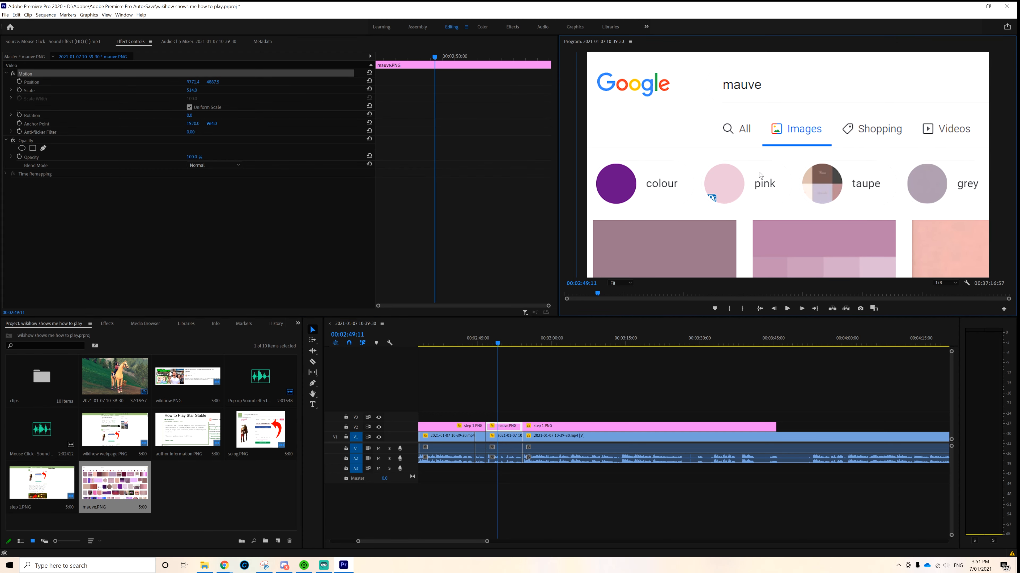
Step: Enable Position and Scale keyframes for mauve.PNG and move the keyframes to the start of the clip
click(20, 82)
click(20, 90)
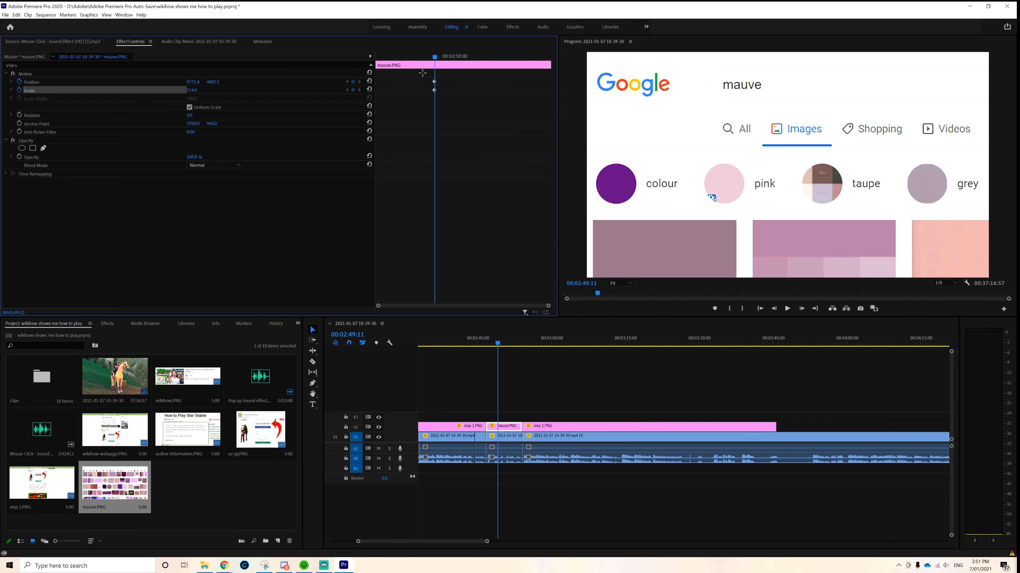
drag(436, 86, 431, 84)
Step: At 00:02:49:11, reduce the mauve.PNG scale to 188 and reposition it so the search results fill the frame
drag(193, 93, 124, 83)
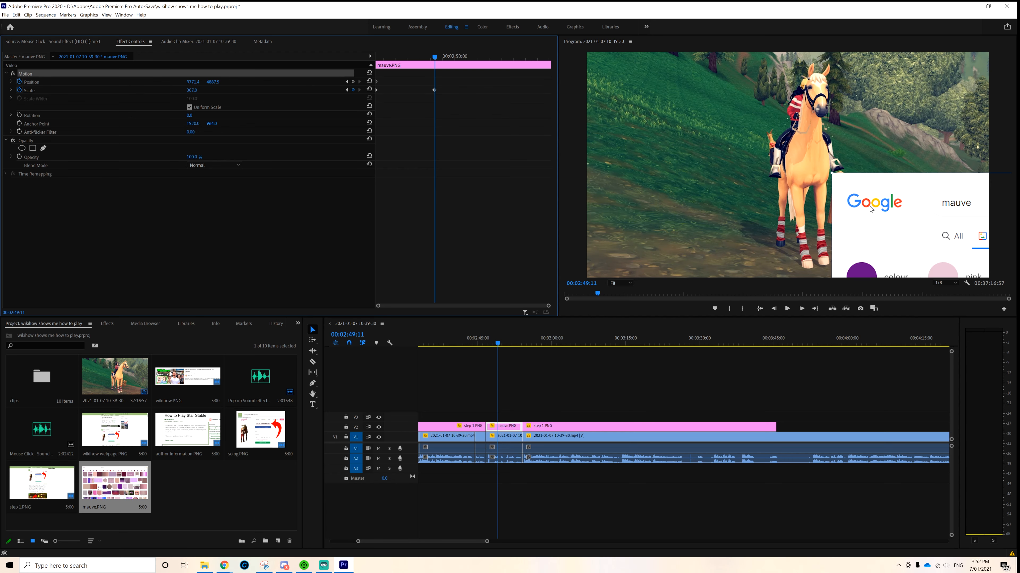
drag(870, 209, 622, 80)
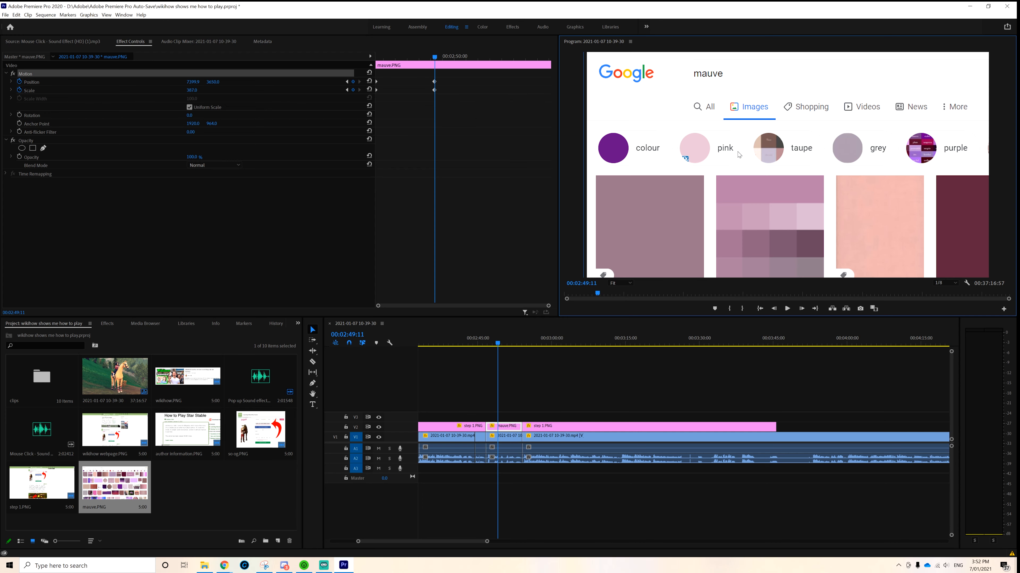
drag(601, 32, 594, 65)
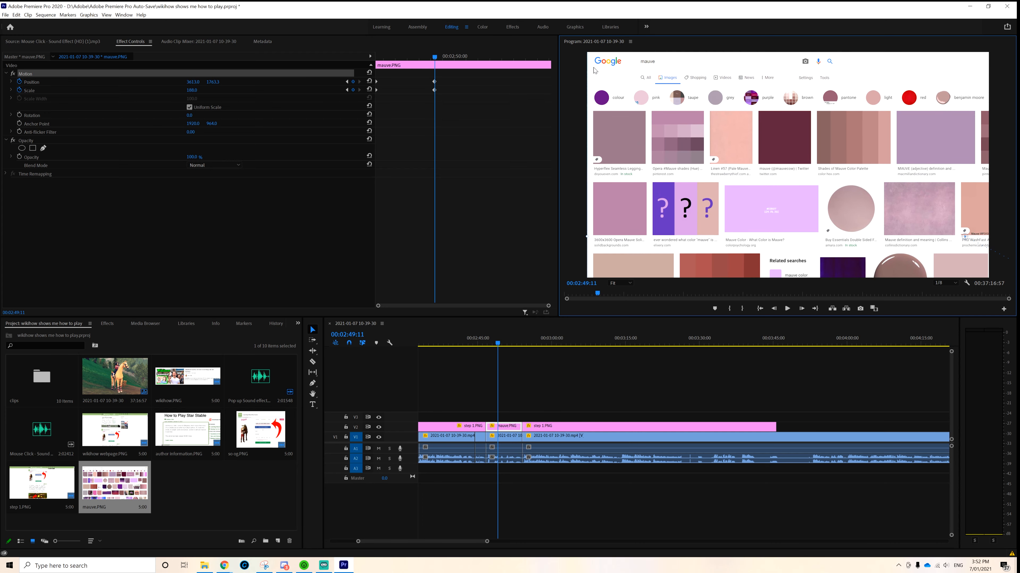
Step: Move the second pair of Position and Scale keyframes to the end of the mauve.PNG clip and play the zoom-out
click(478, 126)
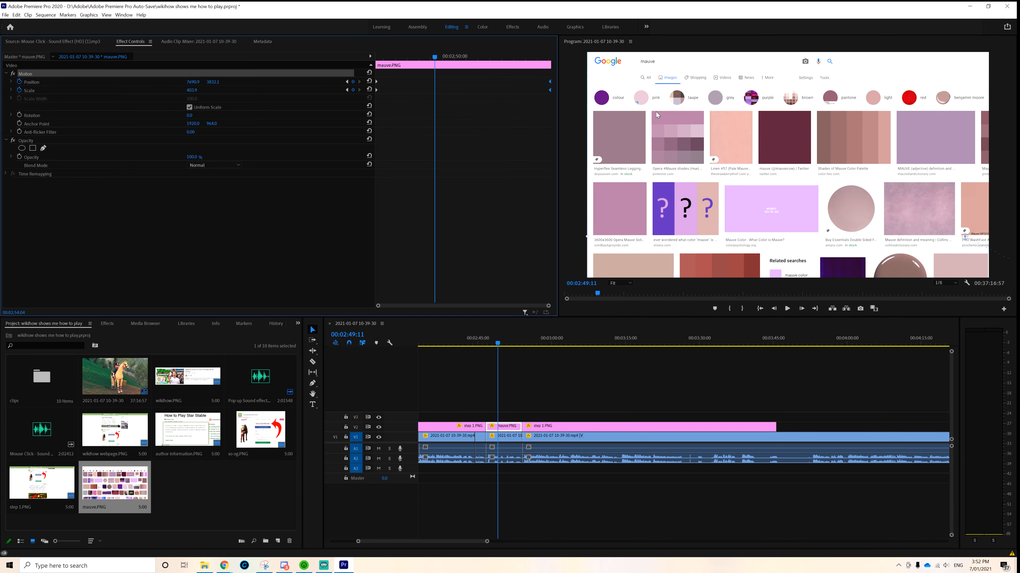
click(455, 140)
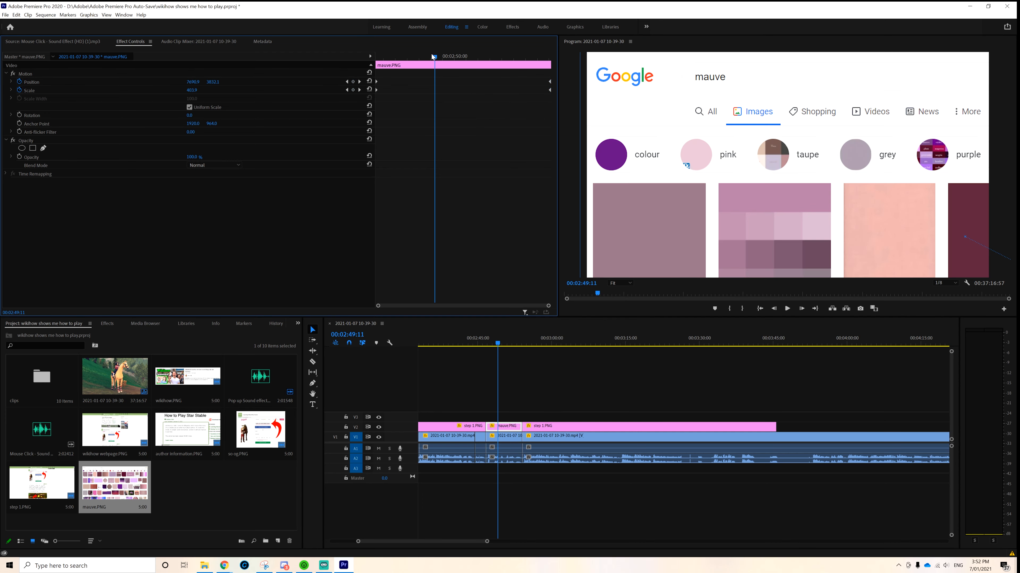
click(564, 398)
key(space)
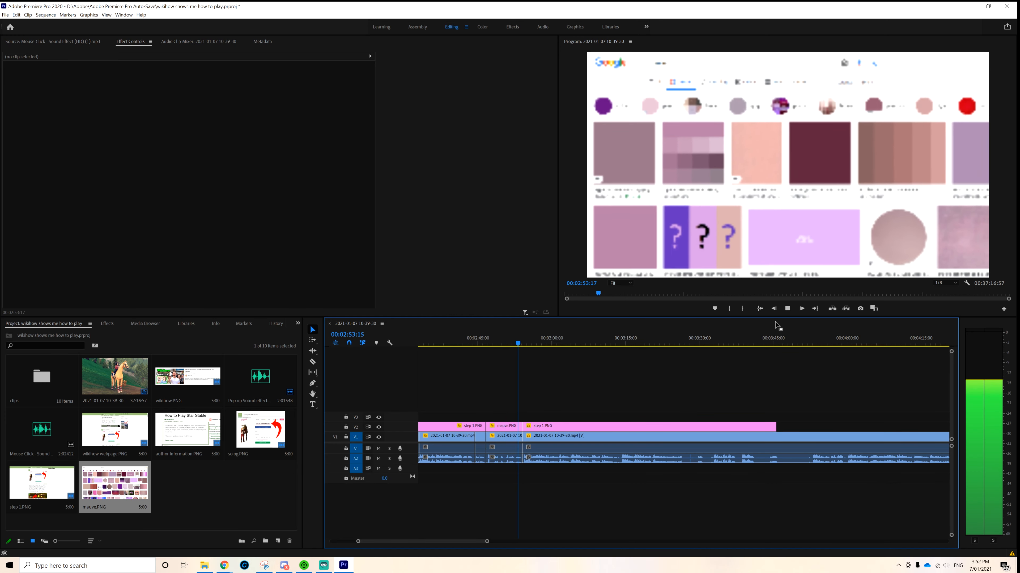
key(space)
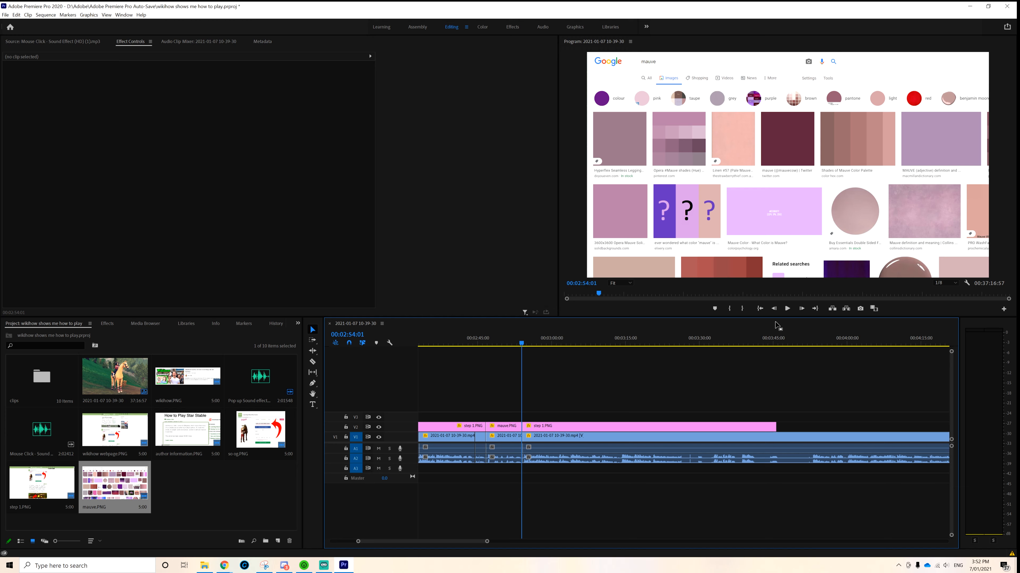
Step: Play on from 00:02:54:01 through the step 1.PNG section to about 00:03:11 to review the footage
key(space)
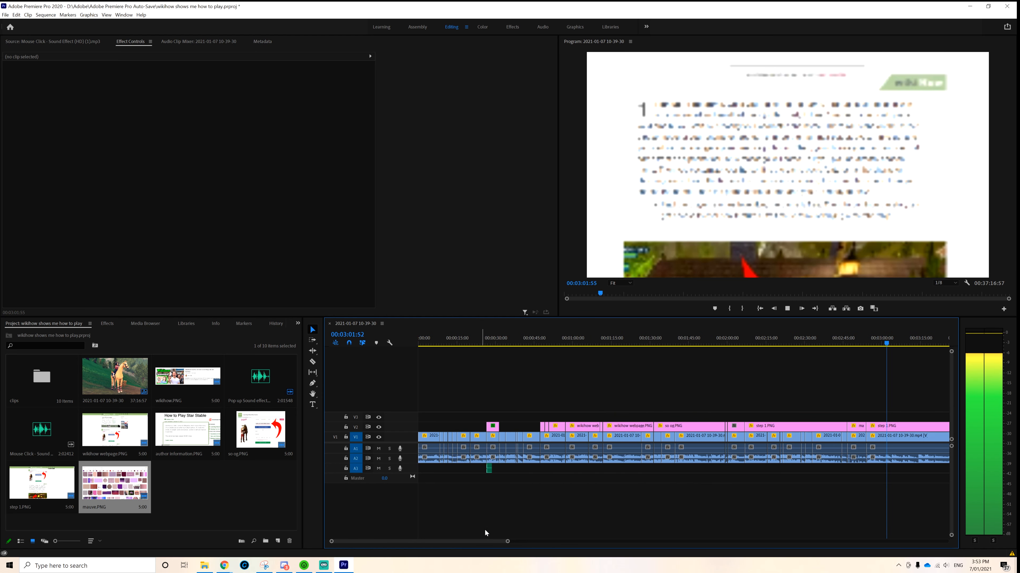
click(653, 401)
mouse_move(355, 541)
mouse_down()
mouse_move(284, 524)
mouse_move(366, 542)
mouse_up()
key(space)
click(668, 344)
key(space)
click(698, 344)
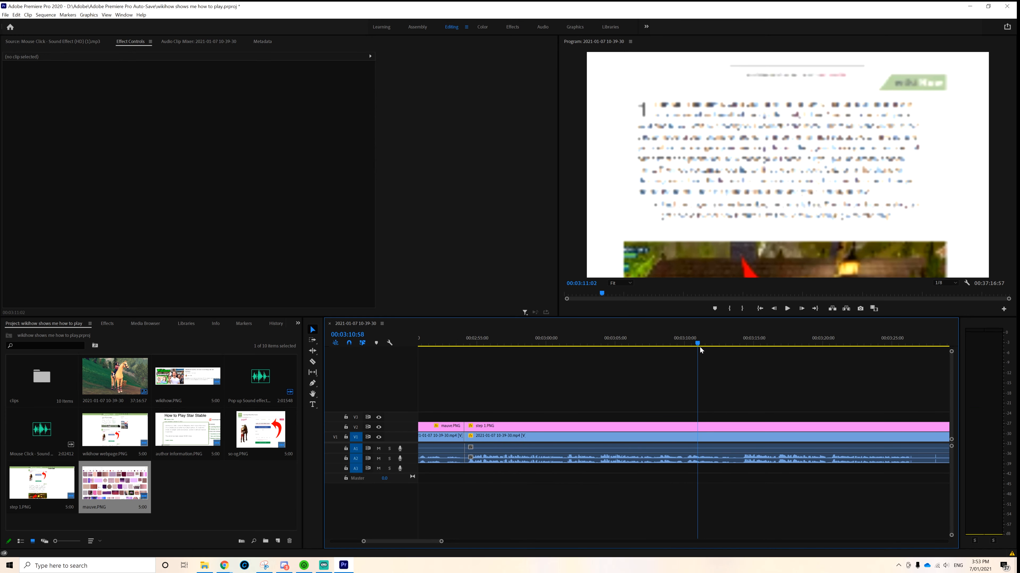
Step: Split the 10-39-30 video clip at about 3:11 and 3:13 to isolate a short segment
key(c)
click(700, 437)
click(731, 437)
key(space)
key(space)
key(v)
click(723, 438)
Step: Split the step 1.PNG overlay at about 3:11 and 3:13 and select the middle piece
key(c)
click(700, 427)
click(731, 427)
key(v)
click(720, 428)
click(19, 90)
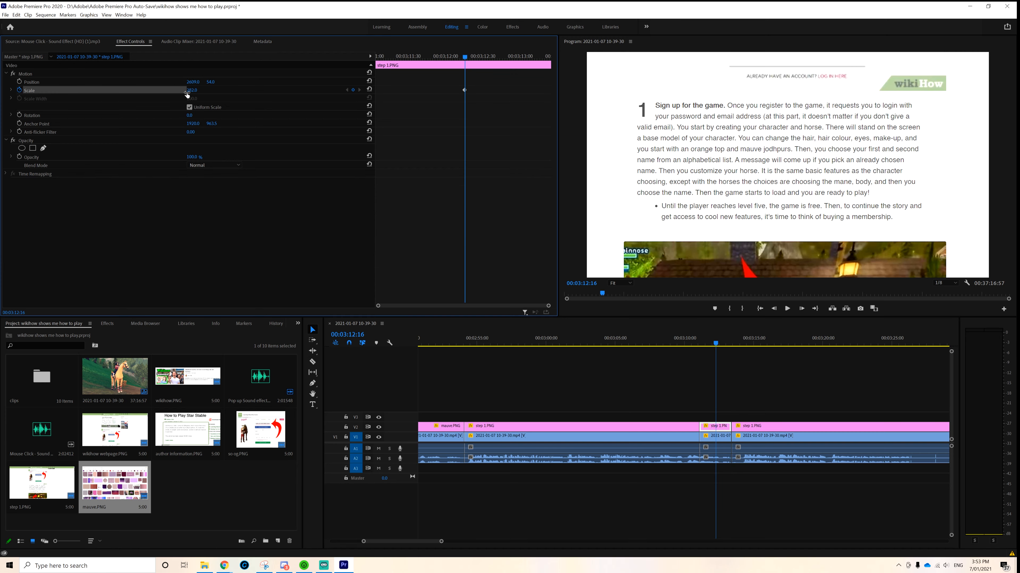
drag(193, 92, 270, 91)
drag(465, 90, 531, 90)
key(space)
key(space)
drag(212, 82, 50, 82)
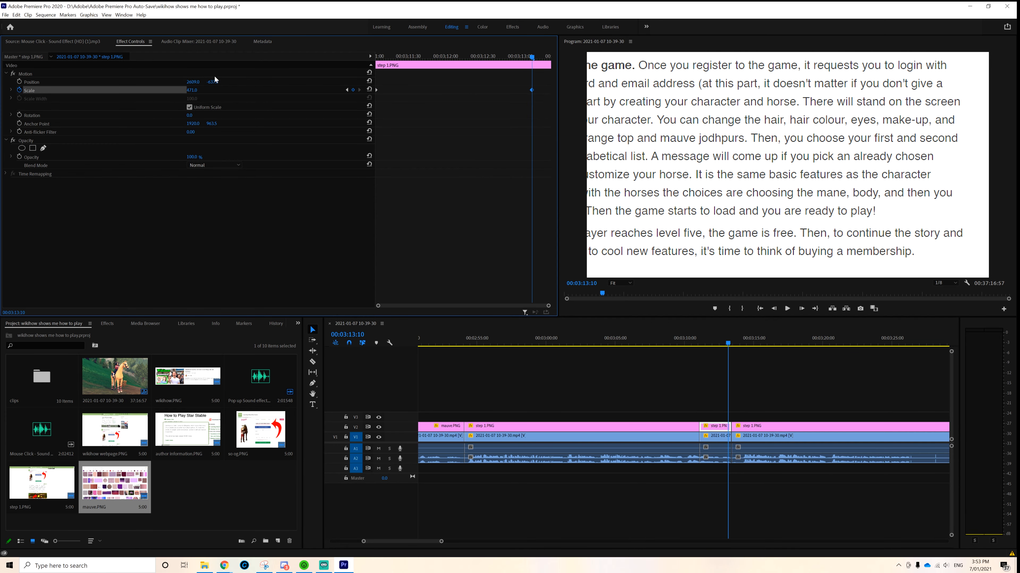
drag(532, 57, 354, 46)
key(ctrl+z)
key(ctrl+z)
Step: Animate Position and Scale of the short step 1.PNG piece with keyframes at its start and end, zooming in on the text
click(399, 57)
click(20, 90)
click(20, 82)
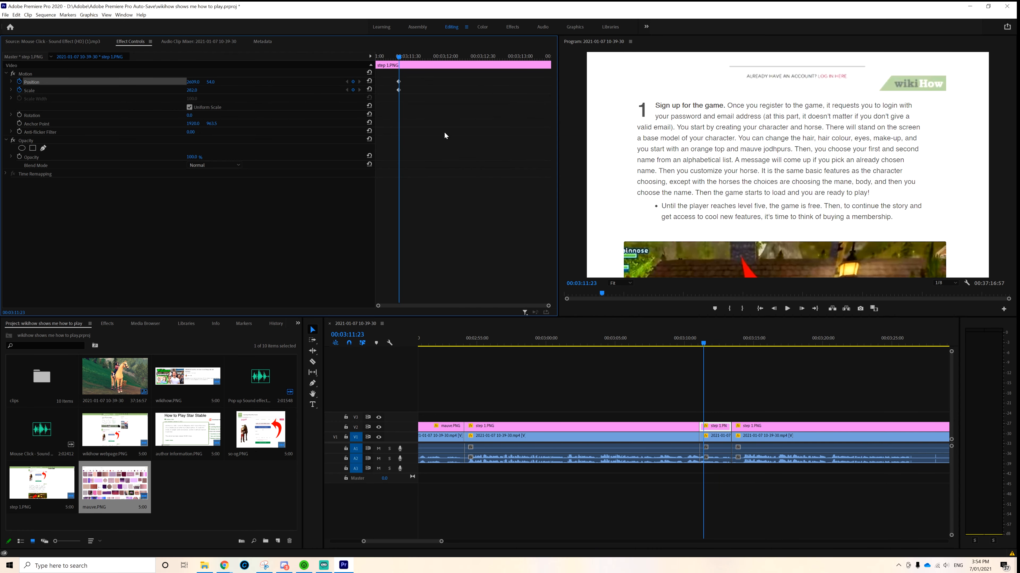
drag(399, 82, 377, 82)
drag(193, 90, 4, 82)
drag(461, 111, 393, 76)
drag(399, 82, 550, 82)
Step: Cut a short piece out of all tracks just after the zoomed segment, near 3:13, and close the gap
click(794, 364)
key(space)
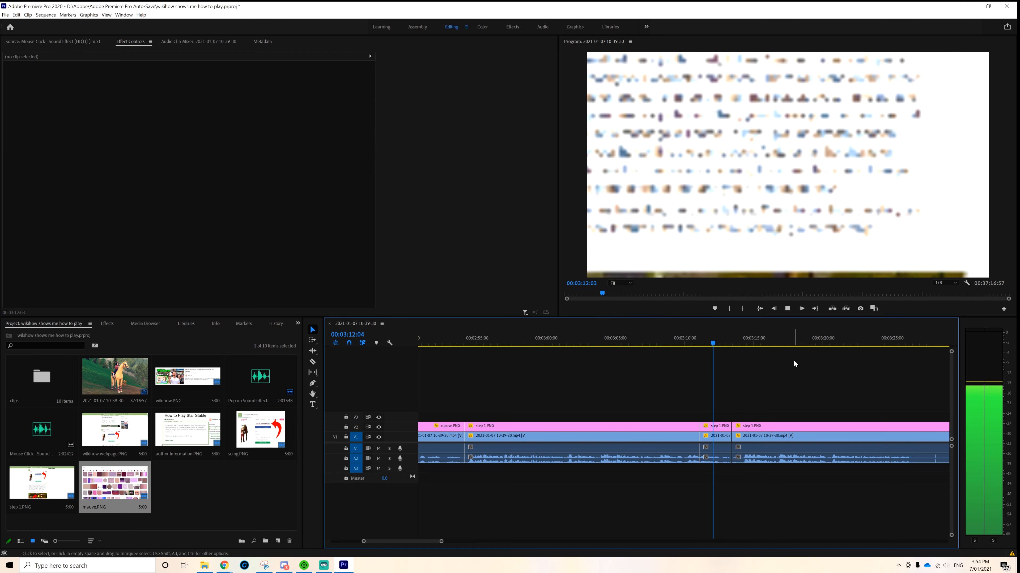
key(space)
key(ctrl+shift+k)
key(space)
drag(737, 411, 735, 437)
key(Delete)
click(737, 427)
key(Delete)
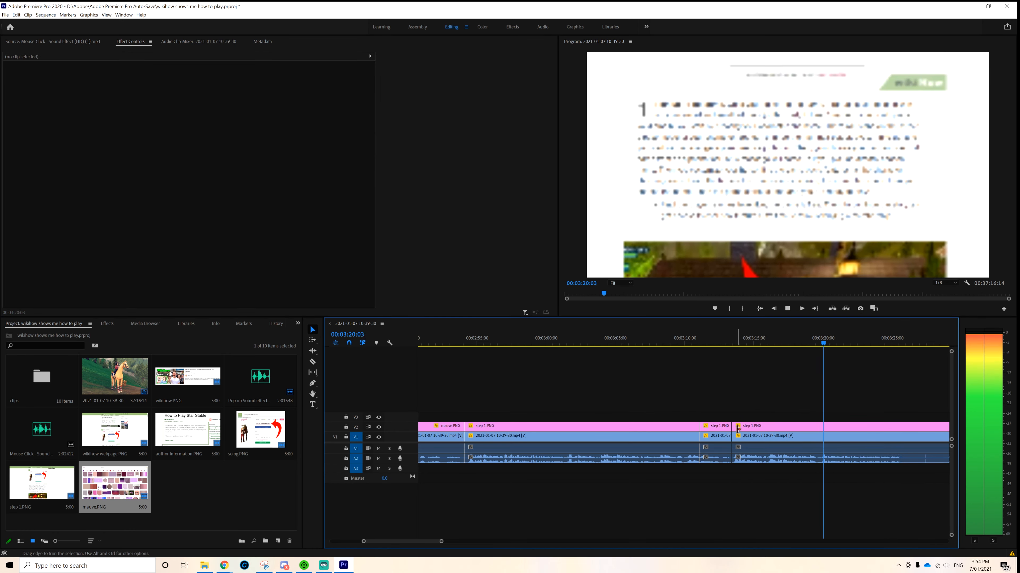
Step: Cut the piece between about 3:19 and 3:20 out of all tracks and close the gap
click(819, 346)
key(ctrl+shift+k)
key(space)
key(space)
key(ctrl+shift+k)
key(space)
drag(815, 415, 818, 438)
key(Delete)
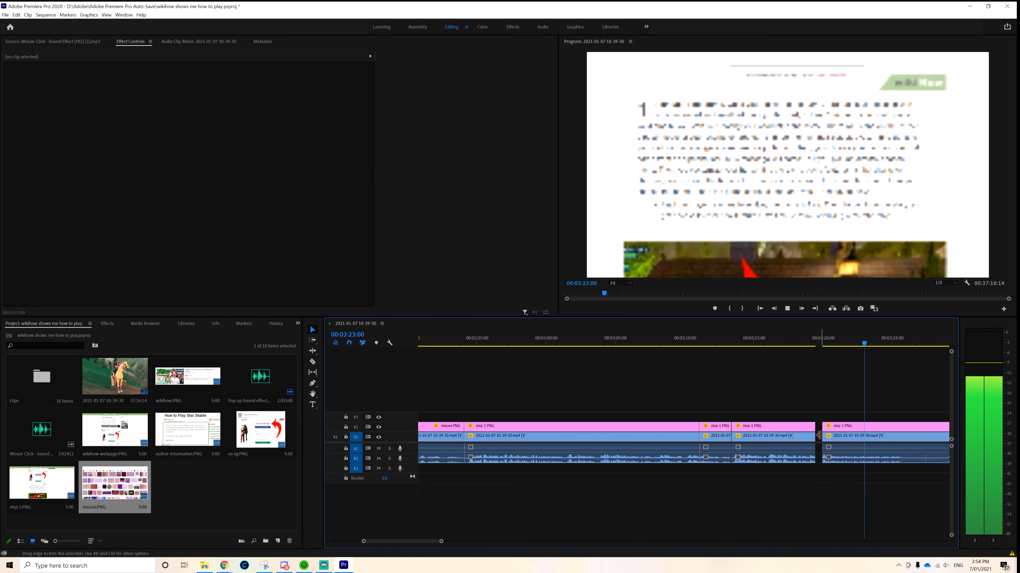
click(819, 428)
key(Delete)
Step: Split all tracks at about 3:25
key(space)
key(c)
shift+click(897, 426)
key(v)
key(space)
Step: Split all tracks at about 3:31 and delete the video and overlay pieces between 3:25 and 3:31
drag(363, 542, 352, 541)
drag(455, 541, 459, 541)
key(space)
key(c)
shift+click(524, 427)
click(525, 345)
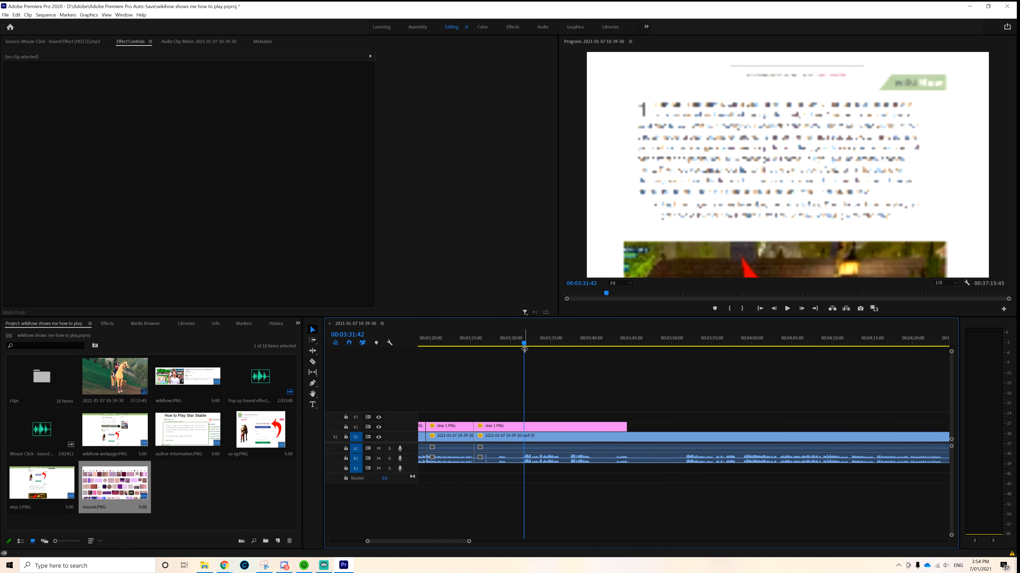
key(v)
key(space)
drag(494, 410, 505, 440)
key(Delete)
Step: Cut the piece between about 3:36 and 3:37 out of the video and step 1.PNG overlay and close the gap
key(space)
key(c)
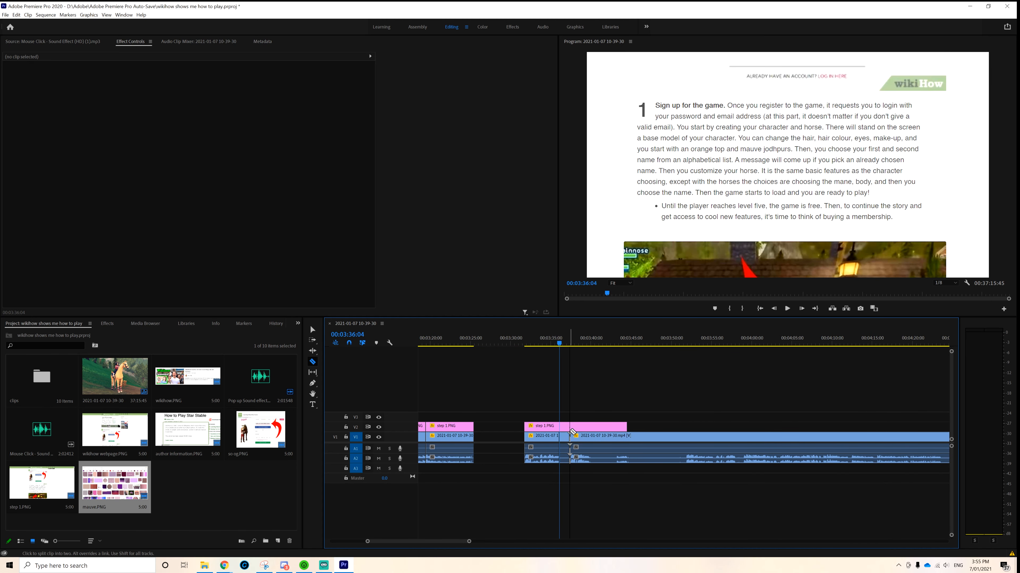
click(570, 429)
key(v)
drag(564, 414, 565, 438)
key(Delete)
click(564, 438)
key(Delete)
Step: Split the video clip at about 3:38 and remove the unwanted piece following the cut
key(space)
key(space)
key(c)
click(581, 438)
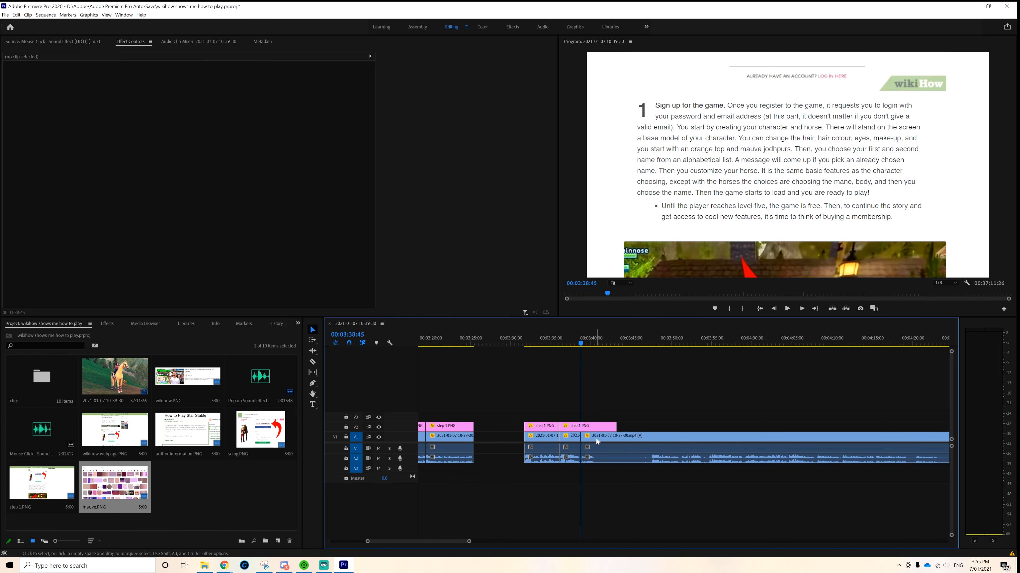
Step: Cut the video piece between about 3:40 and 3:47, close the gap, and save the project
key(space)
key(space)
key(c)
click(595, 439)
click(649, 439)
key(v)
click(639, 439)
key(Delete)
click(638, 439)
key(Delete)
key(ctrl+s)
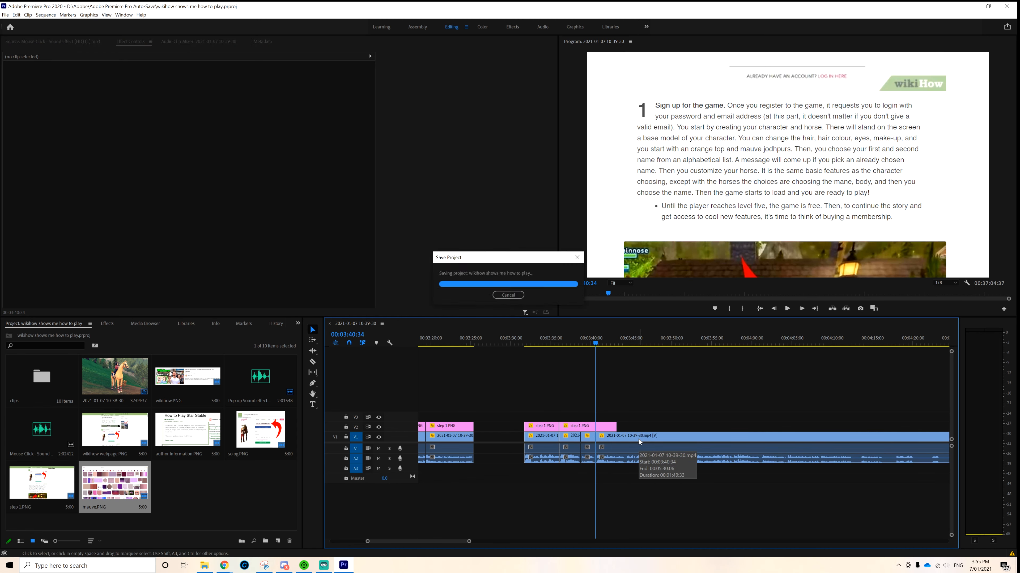
Step: Cut the short video piece near 3:47 out of the 10-39-30 clip and close the gap
key(space)
key(c)
click(646, 438)
click(652, 438)
key(space)
key(v)
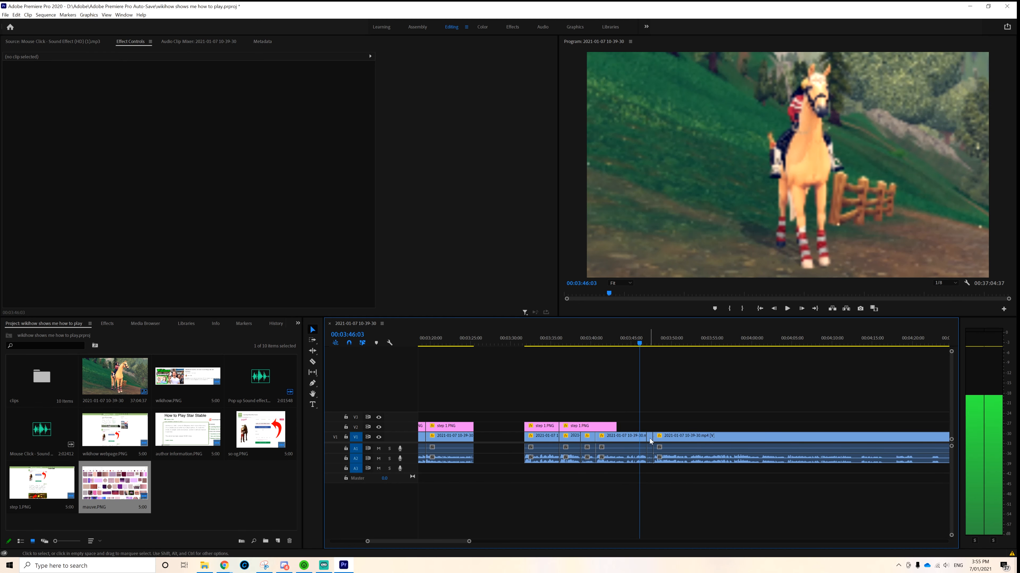
click(649, 438)
key(Delete)
click(649, 438)
key(Delete)
Step: Trim the end of the last step 1.PNG overlay back to the video cut at about 3:40
key(space)
drag(367, 542, 365, 542)
key(space)
click(658, 340)
key(space)
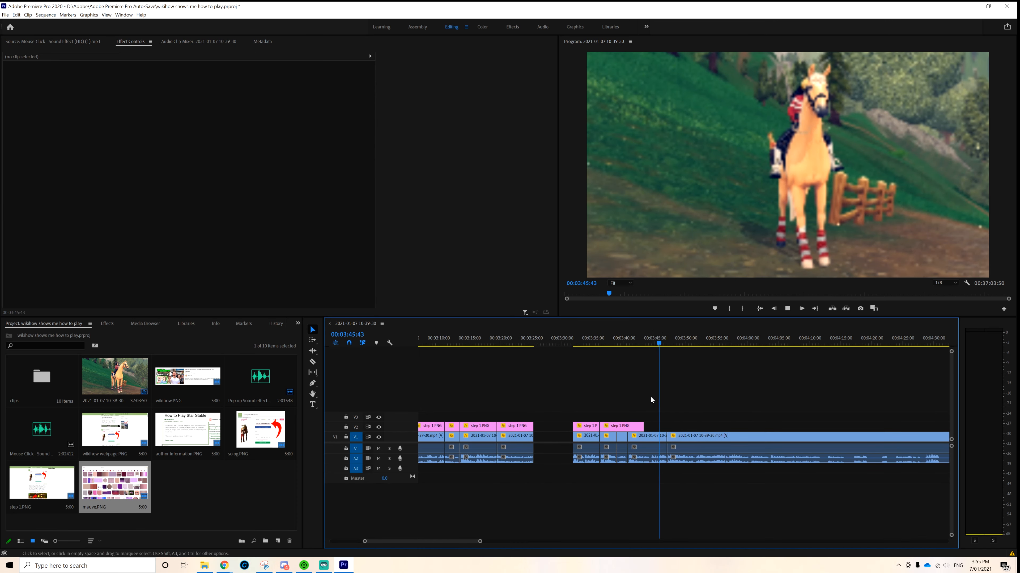
drag(642, 427, 627, 427)
key(space)
Step: Move the group of overlay and video clips after the 3:25 gap earlier so it adjoins the preceding clips
drag(570, 407, 621, 461)
drag(591, 437, 552, 437)
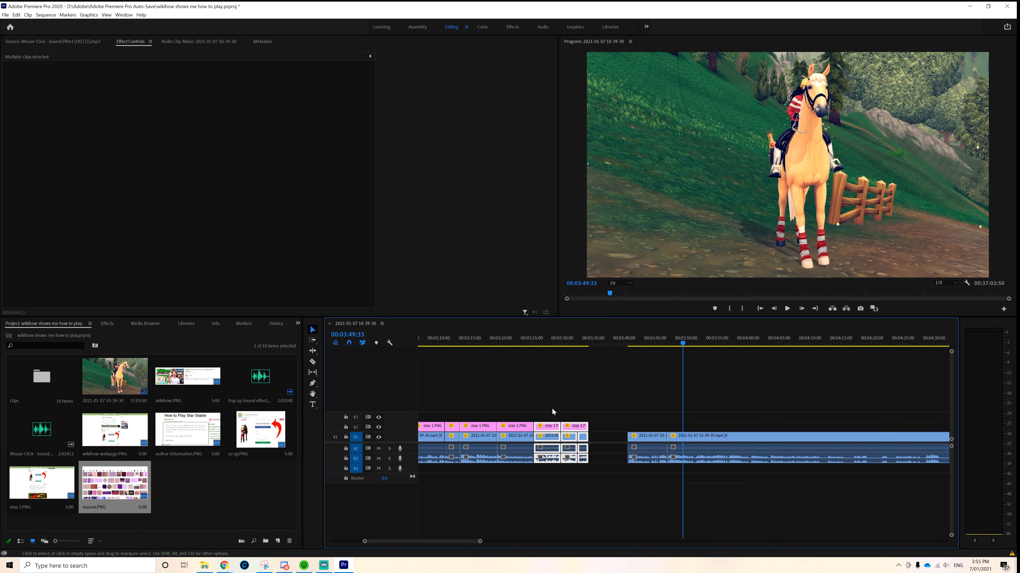
click(552, 409)
Step: Split the 10-48-10 clip near its start, at about 5:32, and delete the footage just before the cut
mouse_move(365, 542)
mouse_down()
mouse_move(187, 524)
mouse_move(333, 542)
mouse_move(372, 535)
mouse_up()
key(space)
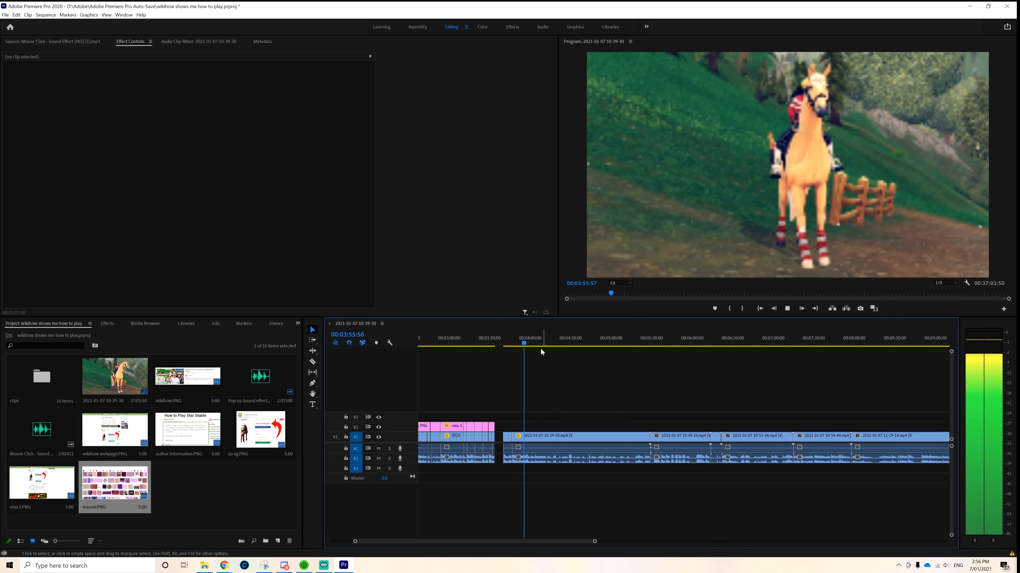
drag(544, 345, 635, 350)
key(space)
drag(355, 542, 368, 542)
click(699, 342)
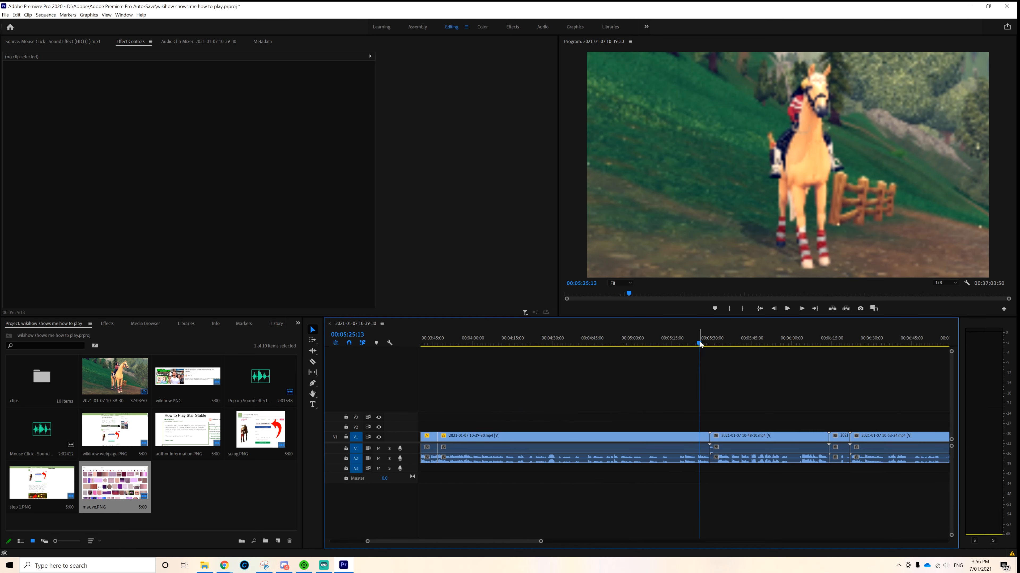
drag(701, 344, 719, 351)
drag(368, 542, 364, 542)
key(c)
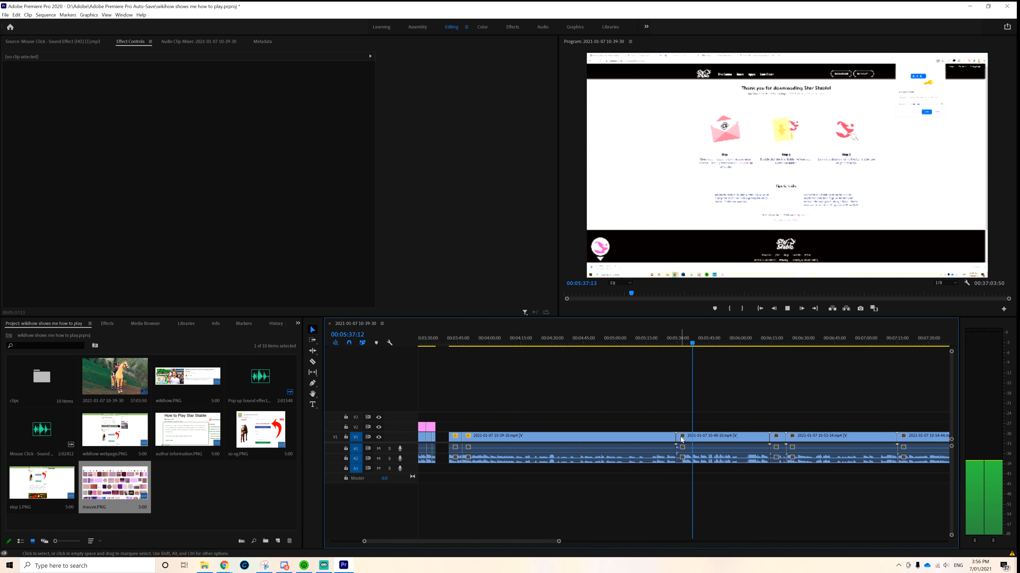
click(682, 441)
key(v)
drag(667, 414, 679, 444)
key(Delete)
Step: Split the 10-48-10 clip on both sides of each pause between about 5:36 and 5:48
drag(558, 542, 426, 542)
key(c)
click(573, 438)
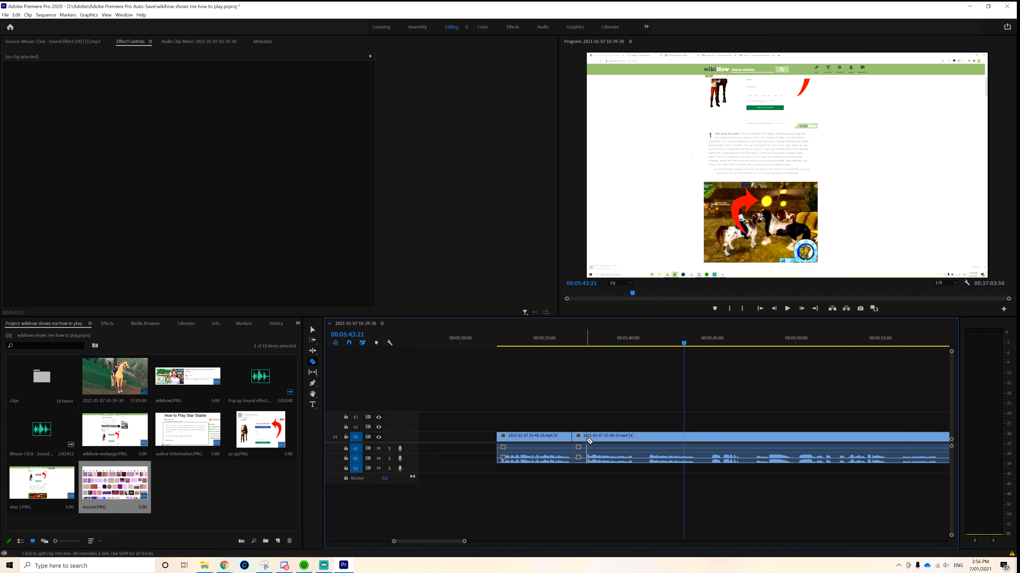
key(l)
key(l)
key(l)
key(l)
click(701, 438)
click(710, 438)
click(743, 438)
click(756, 438)
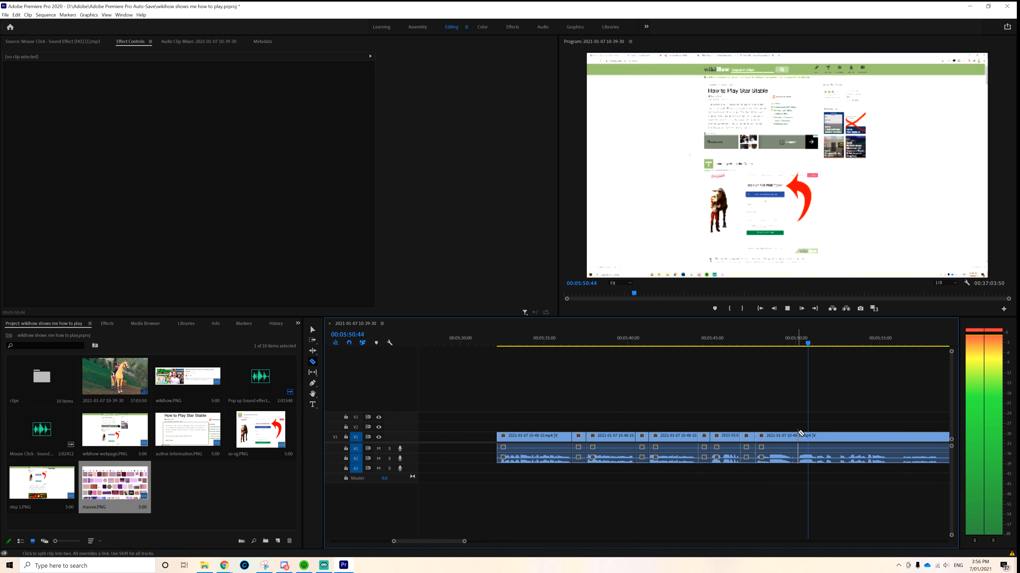
Step: Split the 10-48-10 clip around the pauses near 5:50 and 5:56
click(793, 437)
click(800, 437)
key(space)
click(889, 438)
click(902, 438)
Step: Delete the short pause pieces isolated in the 10-48-10 clip between about 5:36 and 5:56
key(v)
click(896, 438)
key(Delete)
click(578, 439)
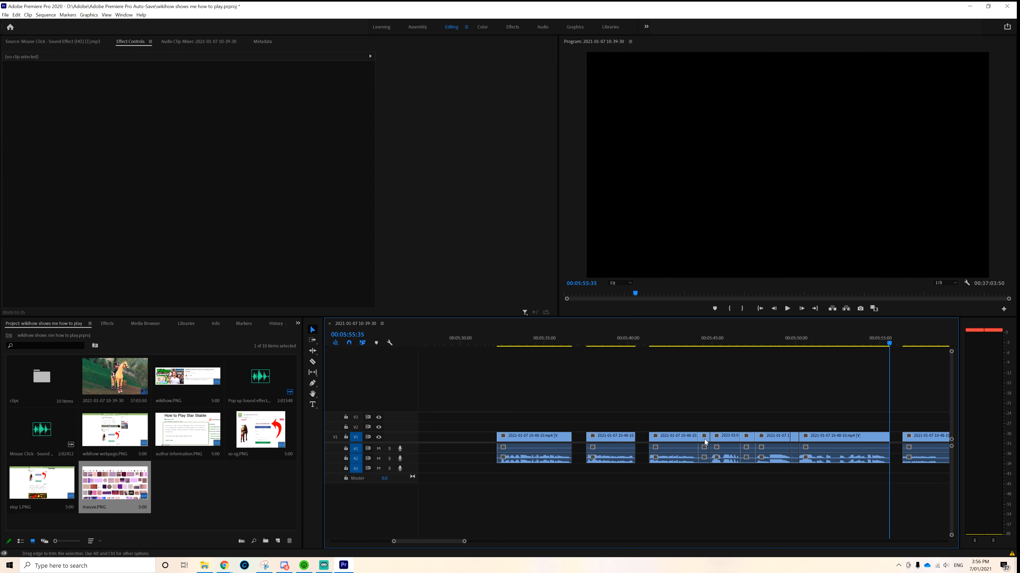
click(898, 437)
key(Delete)
click(794, 437)
key(Delete)
click(747, 437)
key(Delete)
click(703, 437)
key(Delete)
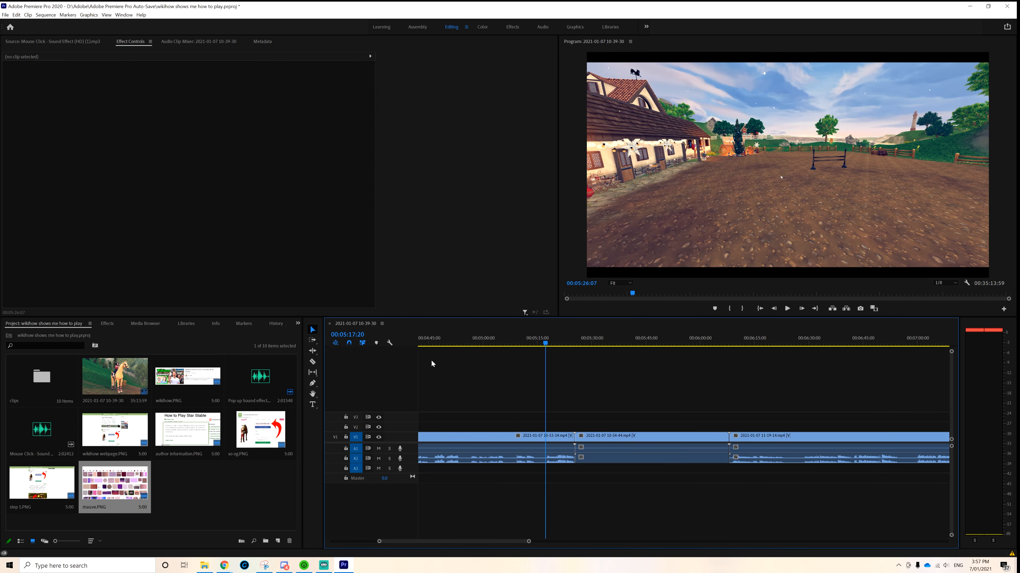
Step: Close the remaining gap after the step 1.PNG overlay section, near 3:34
click(432, 342)
click(448, 437)
key(Delete)
Step: Cut the piece between about 4:02 and 4:07 out of the 10-48-10 clip and close the gap
key(space)
scroll(450, 437, up, 5)
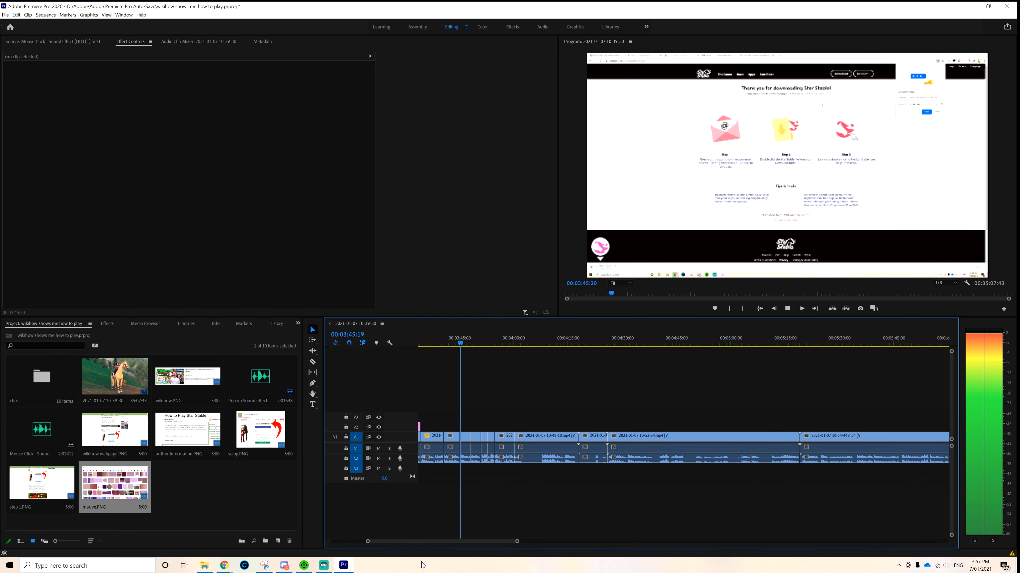
key(c)
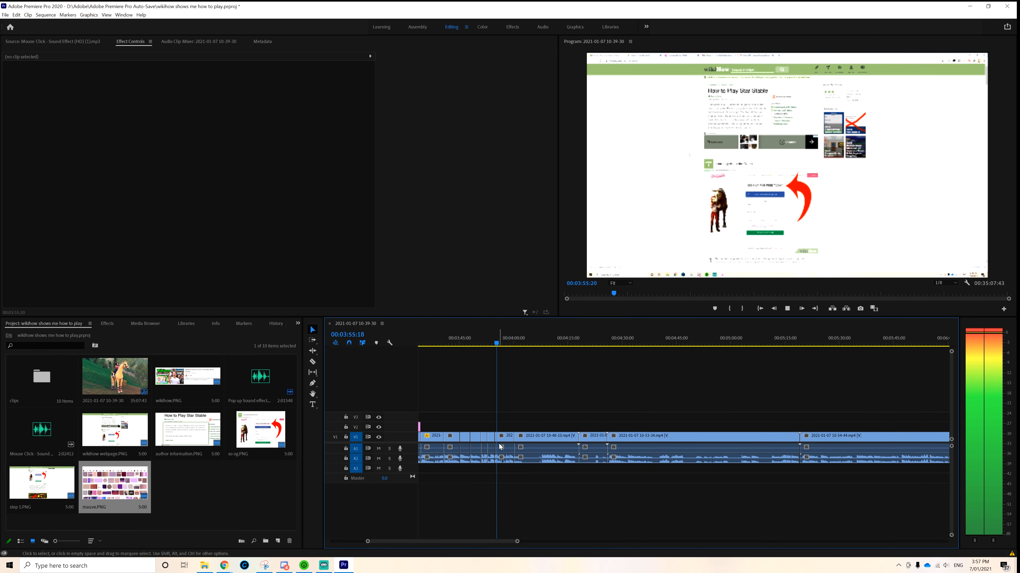
click(522, 438)
click(540, 438)
key(v)
click(534, 437)
key(Delete)
click(534, 438)
key(Delete)
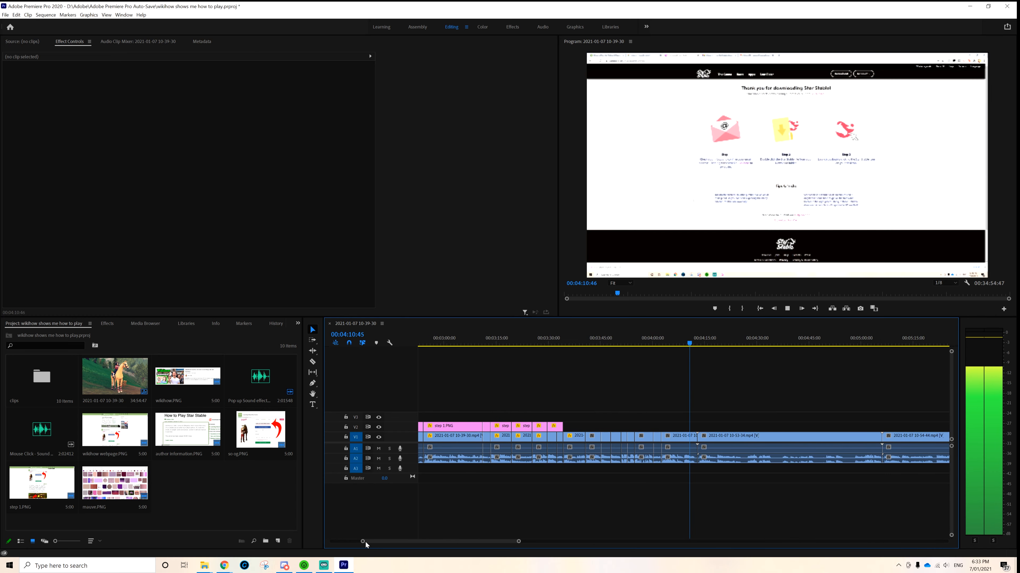
Step: Remove the short leftover at about 4:12, just before the long 10-53-34 clip, and close the gap
click(695, 437)
key(Delete)
key(space)
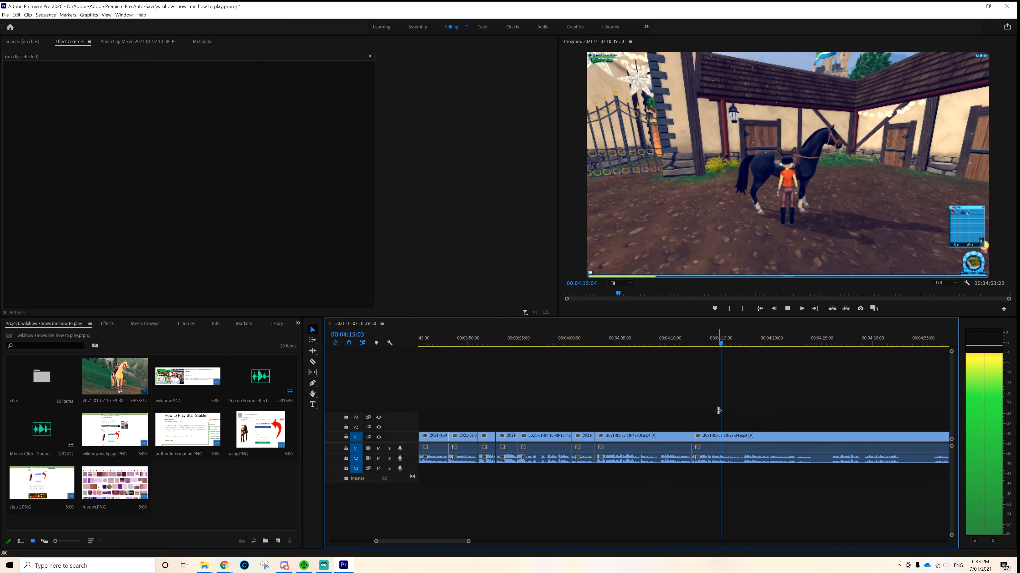
Step: Split the 10-53-34 clip at about 4:24 and shift the footage from 4:12 onward to open a gap of about 12 seconds
key(space)
key(ctrl+k)
key(a)
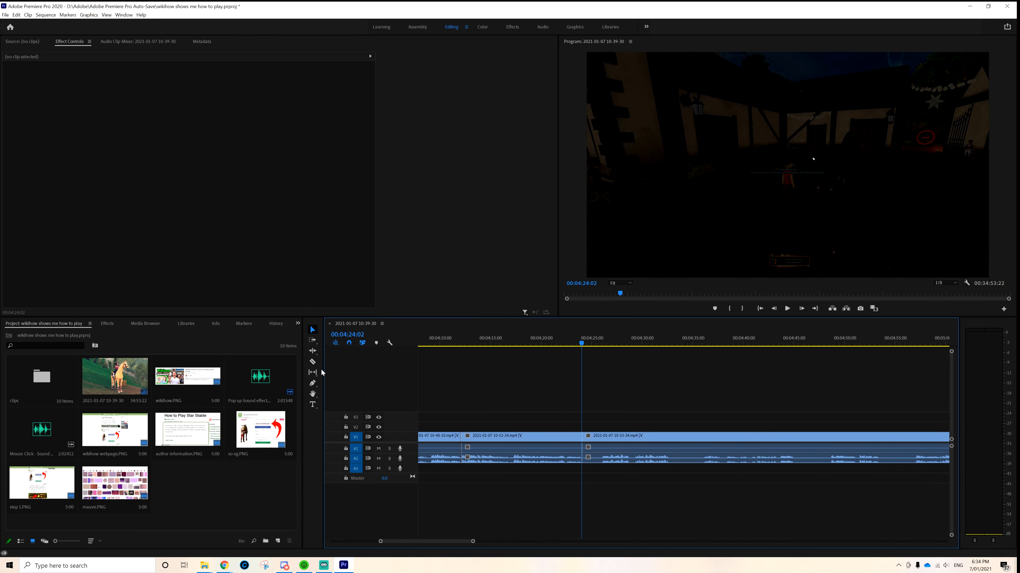
click(521, 437)
drag(522, 436, 641, 436)
key(Up)
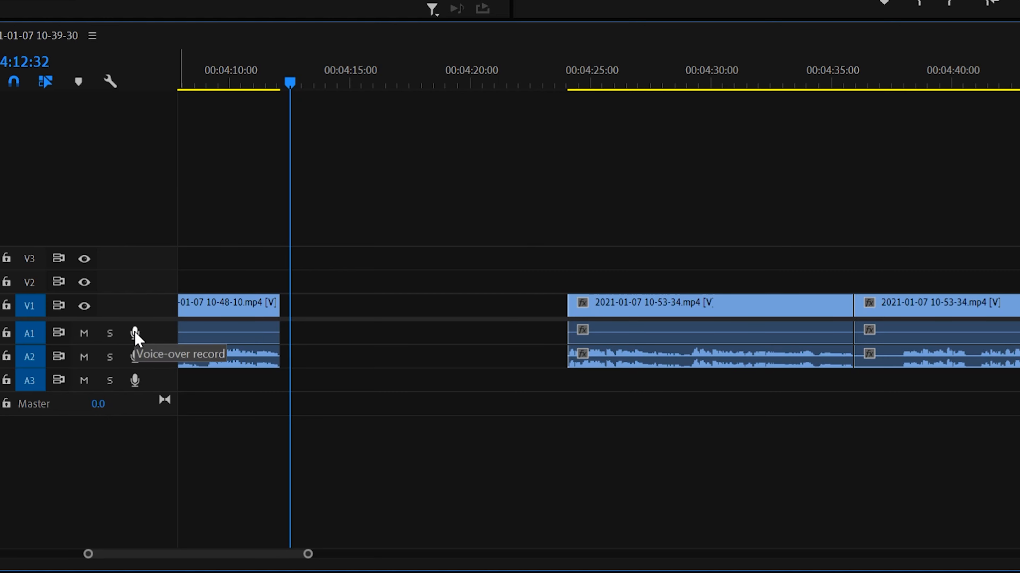
Step: Record a voice-over on track A3 in the gap from about 4:12 to 4:23 and set its Level to 15 dB without keyframing
click(135, 380)
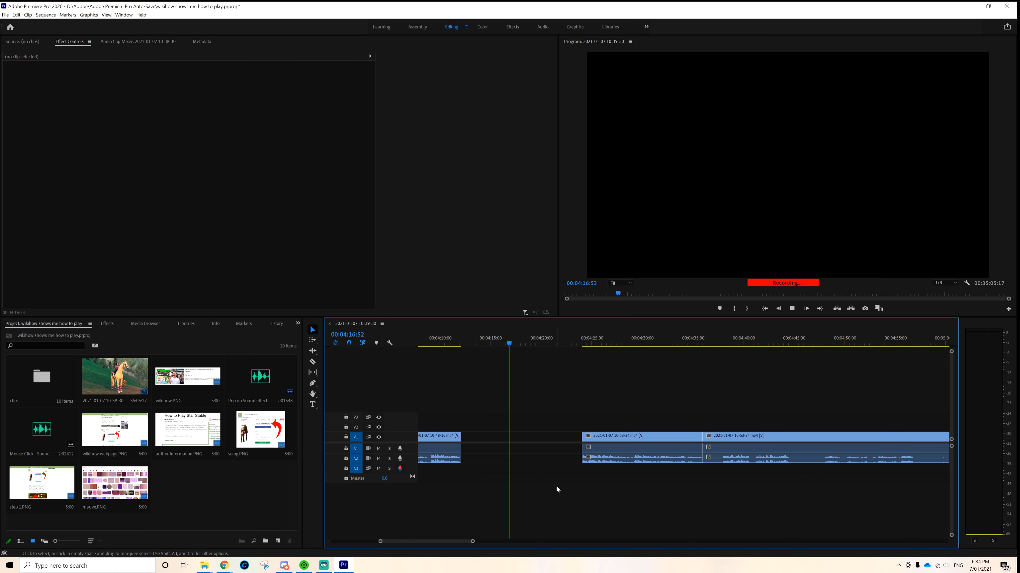
key(space)
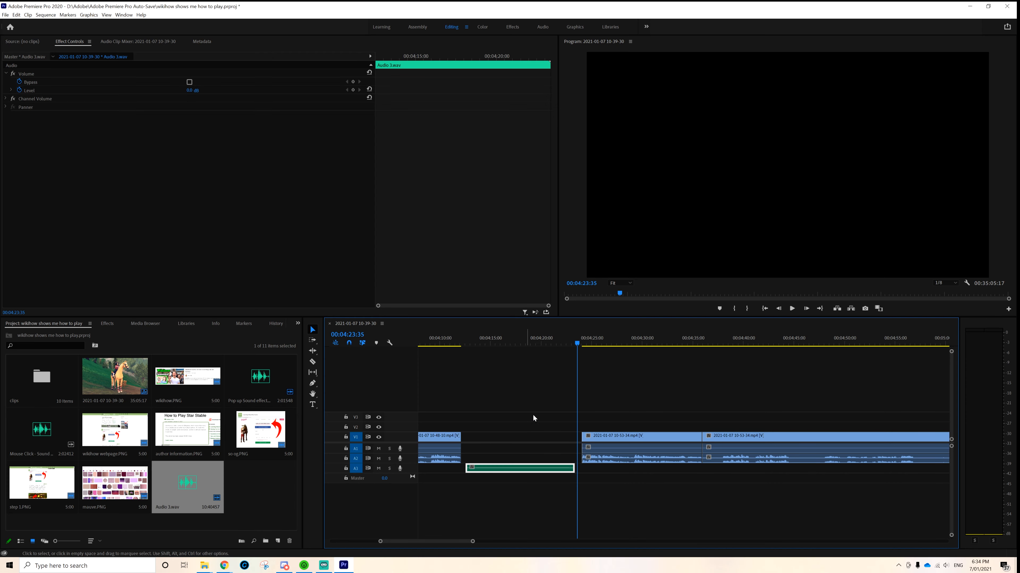
click(22, 94)
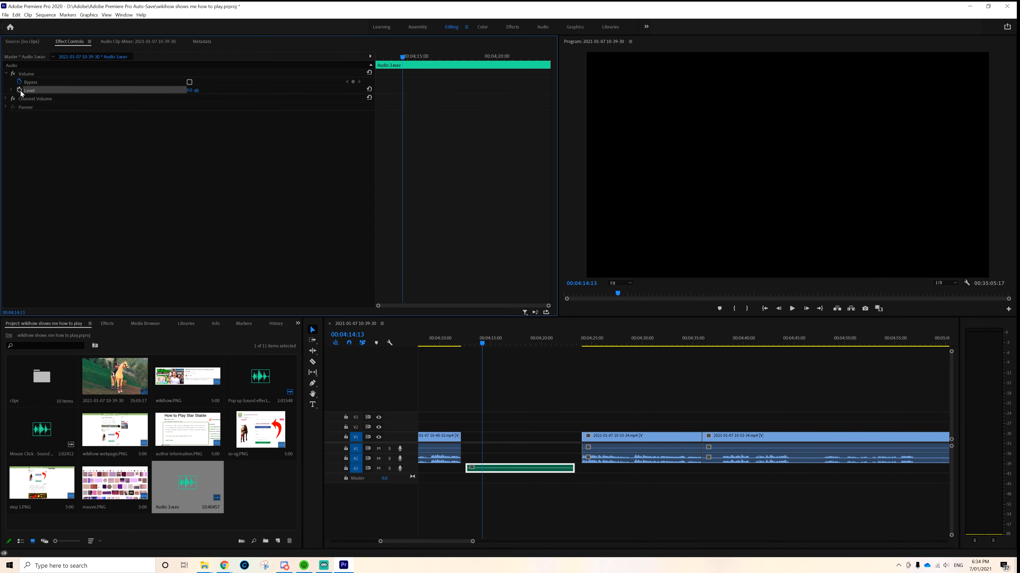
text(0)
click(199, 171)
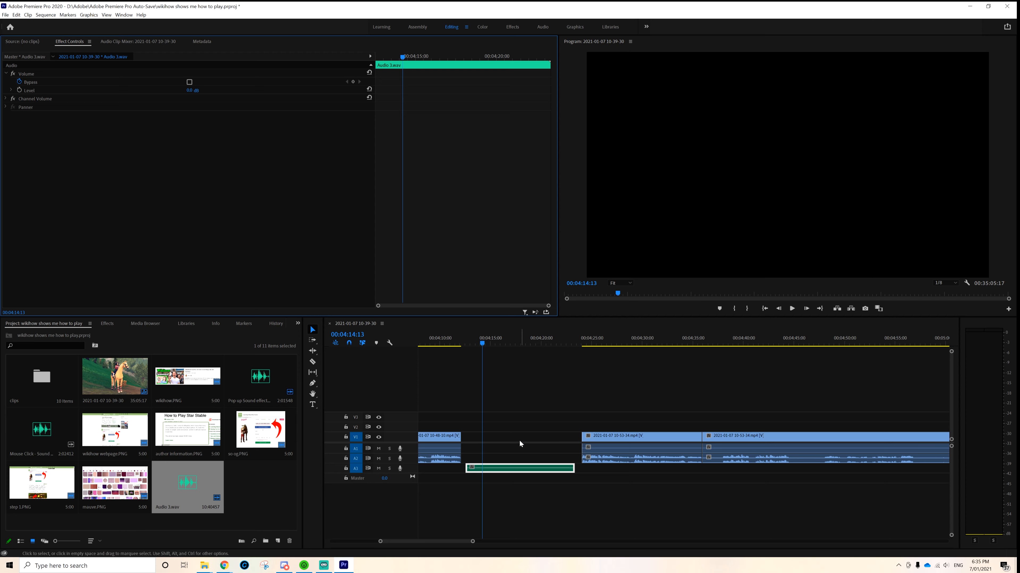
click(516, 473)
click(178, 192)
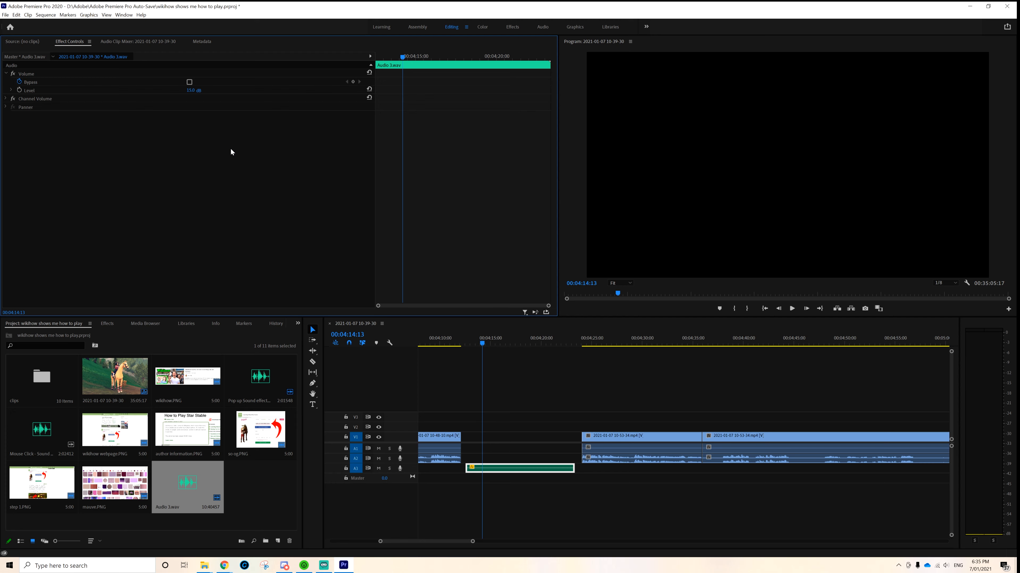
click(512, 383)
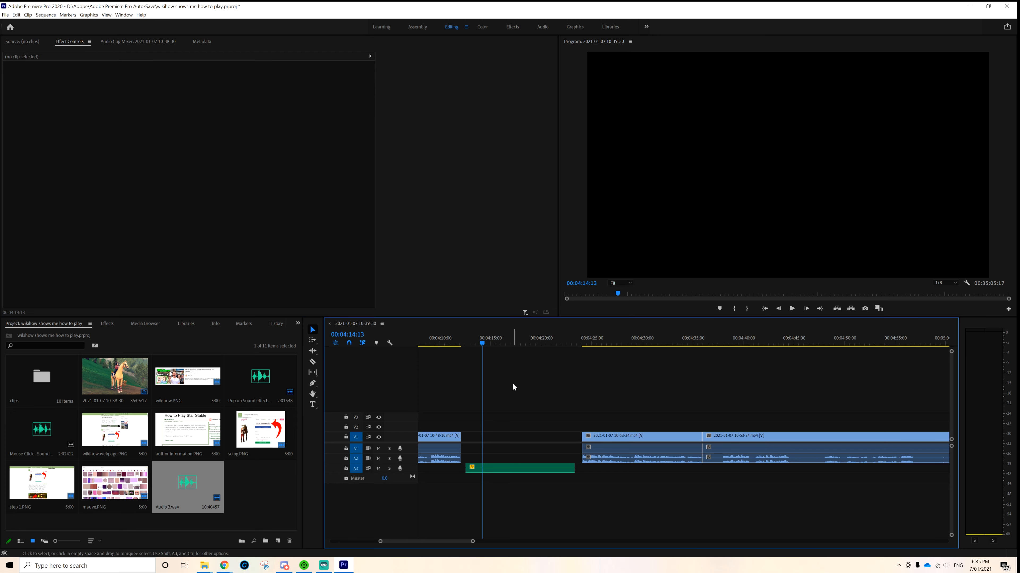
Step: Nest the recorded voice-over clip as a sequence with the default name
right_click(507, 467)
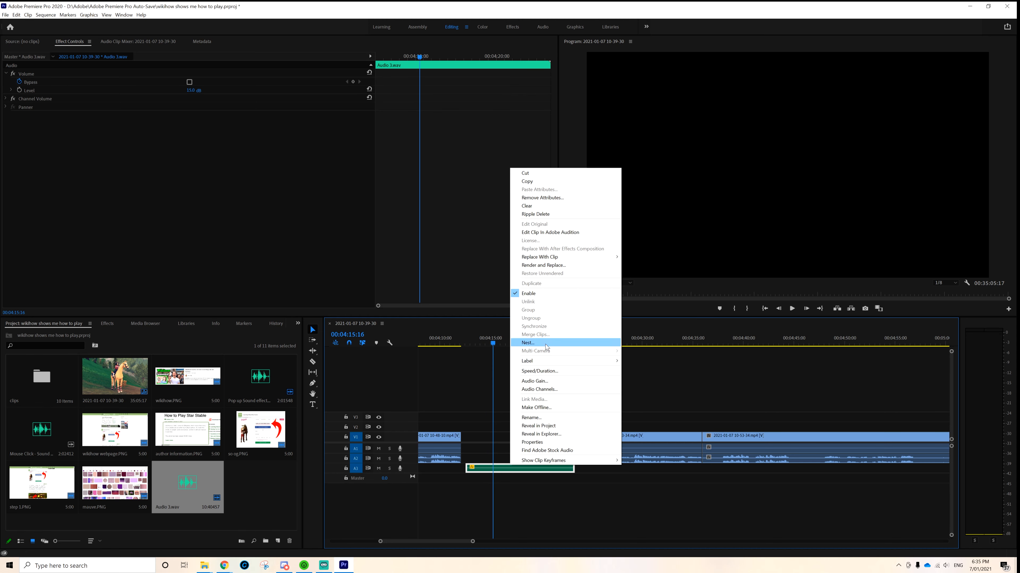
click(484, 426)
click(509, 469)
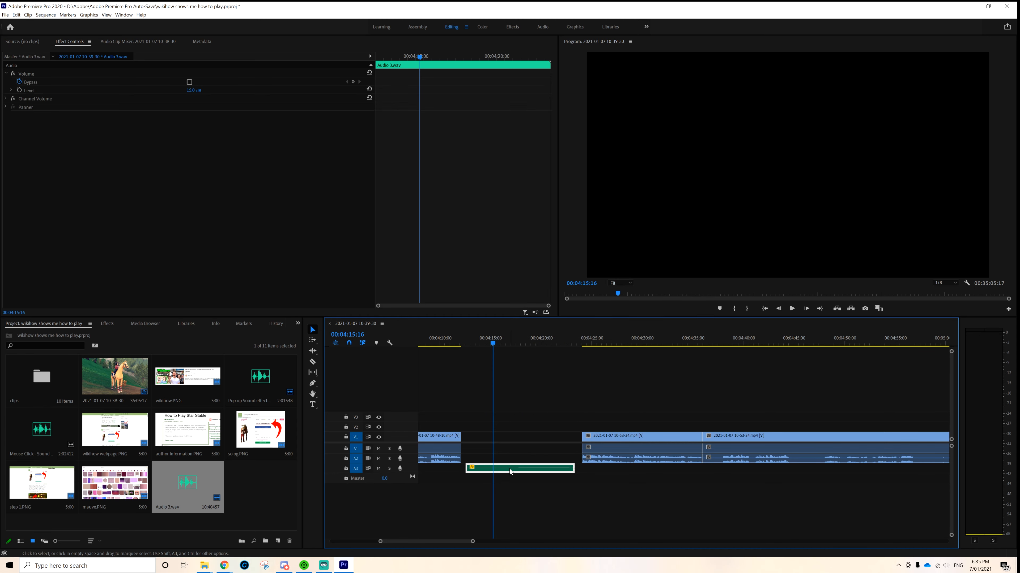
right_click(509, 469)
click(518, 348)
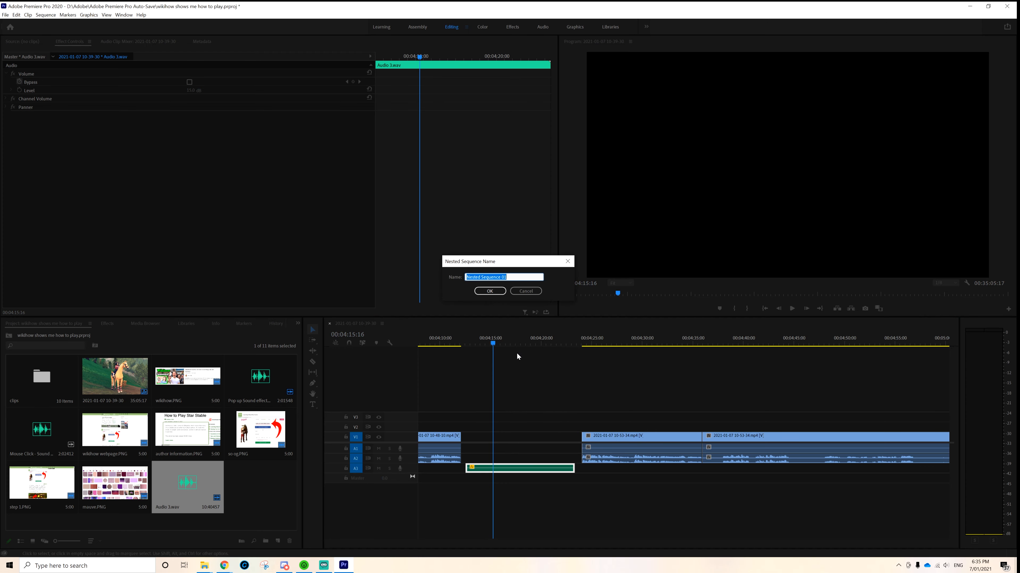
click(486, 292)
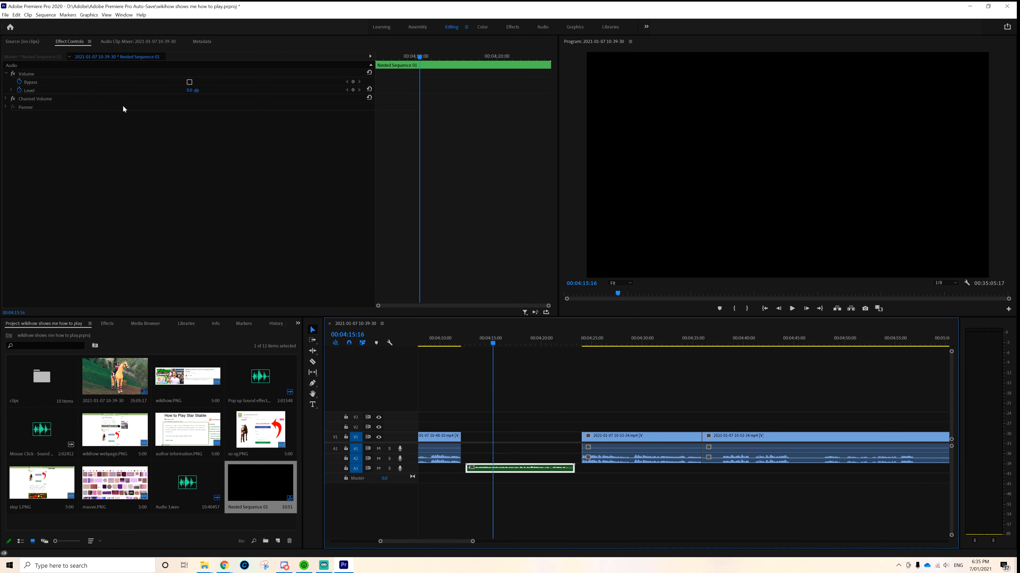
Step: Raise the nested voice-over's Level to about 10 dB without keyframing and move it to track A2, directly after the 10-48-10 clip
click(19, 91)
drag(191, 91, 225, 91)
drag(490, 469, 479, 461)
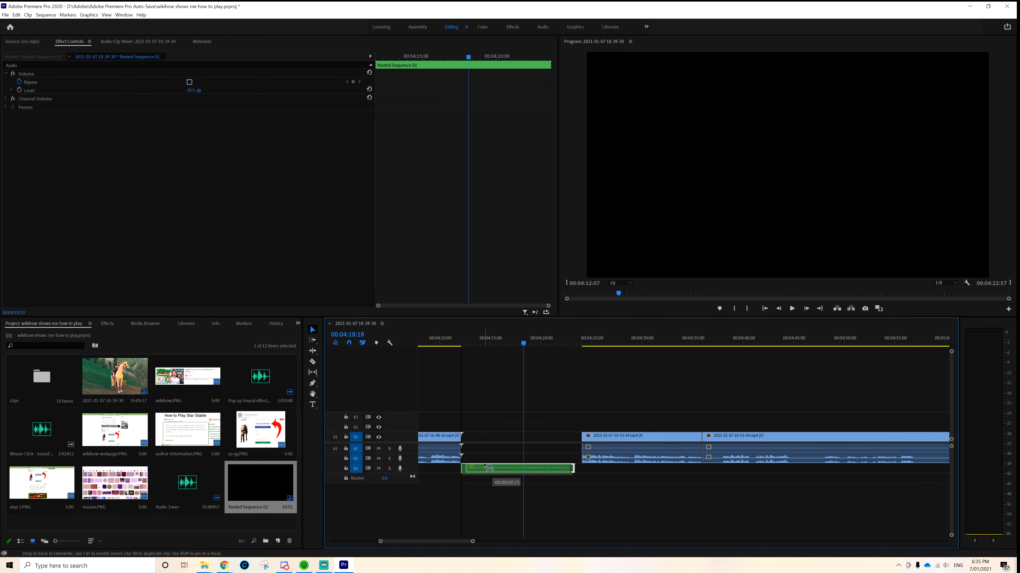
click(495, 441)
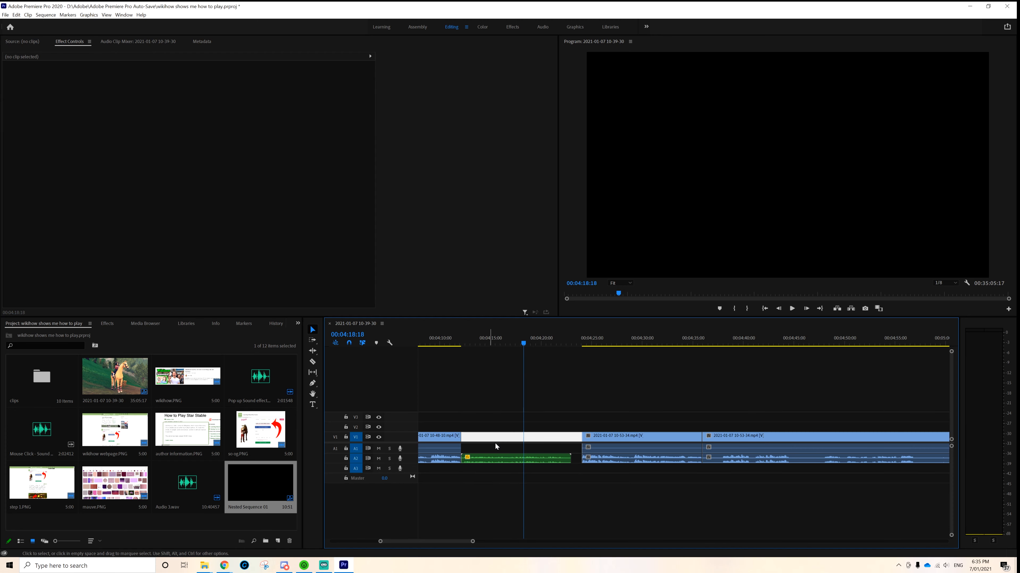
Step: Cut off the end of the nested voice-over at about 4:22 and close the gap before the 10-53-34 clip
drag(555, 351, 566, 341)
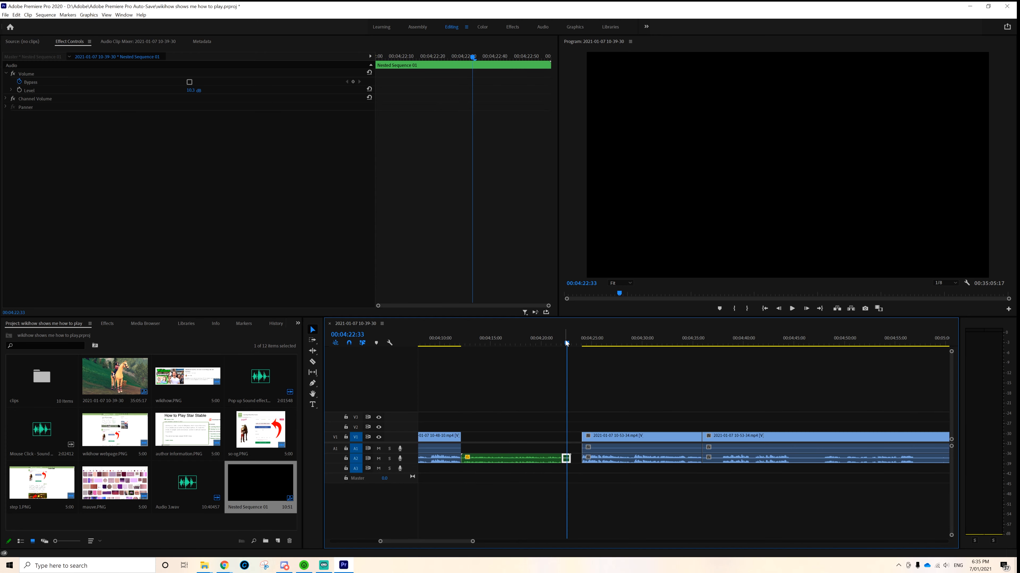
click(570, 370)
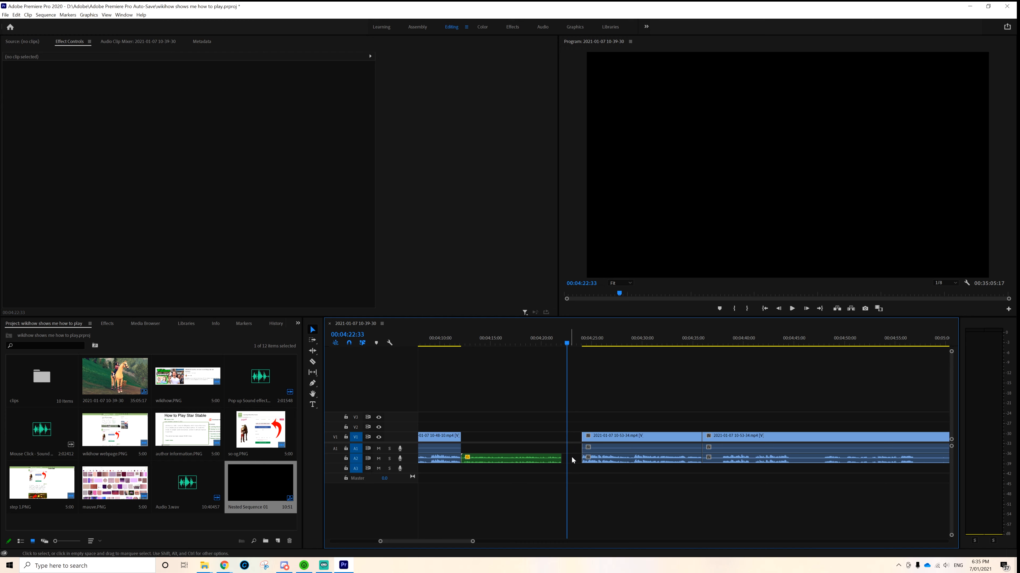
key(Delete)
drag(560, 344, 533, 344)
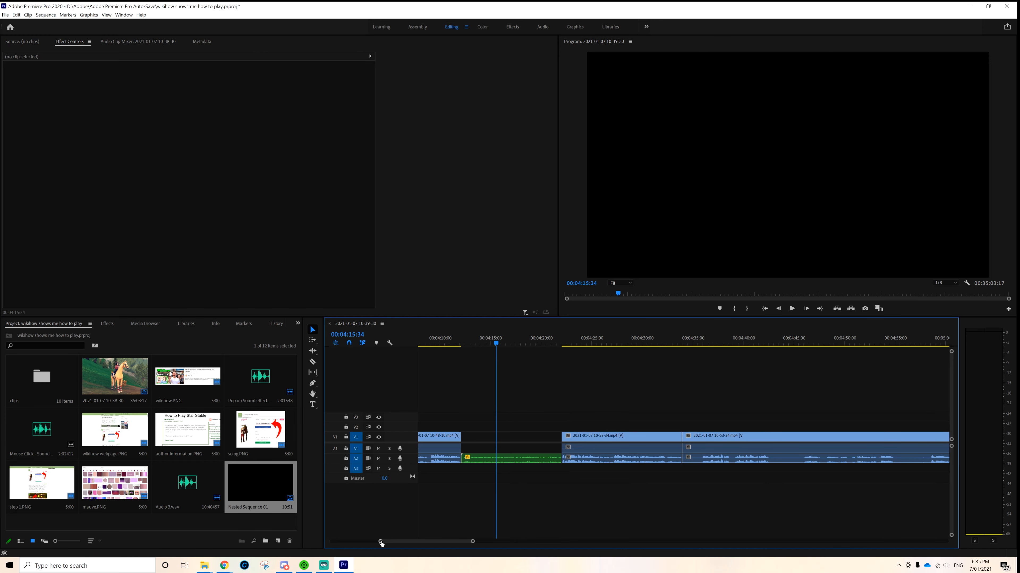
Step: Cut the silent start off the nested voice-over at about 4:12 and close the gap it leaves
drag(380, 542, 402, 541)
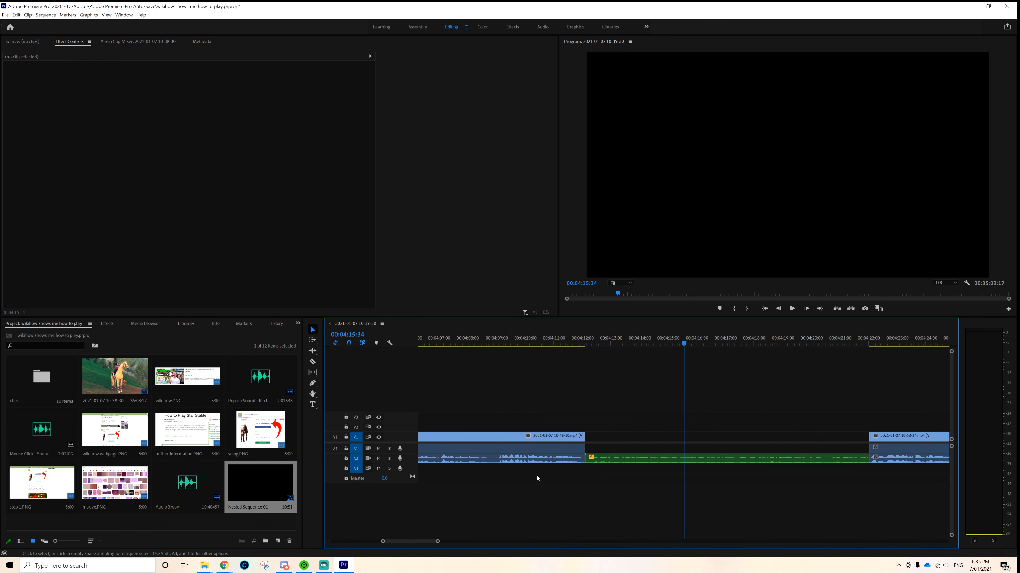
key(c)
click(588, 458)
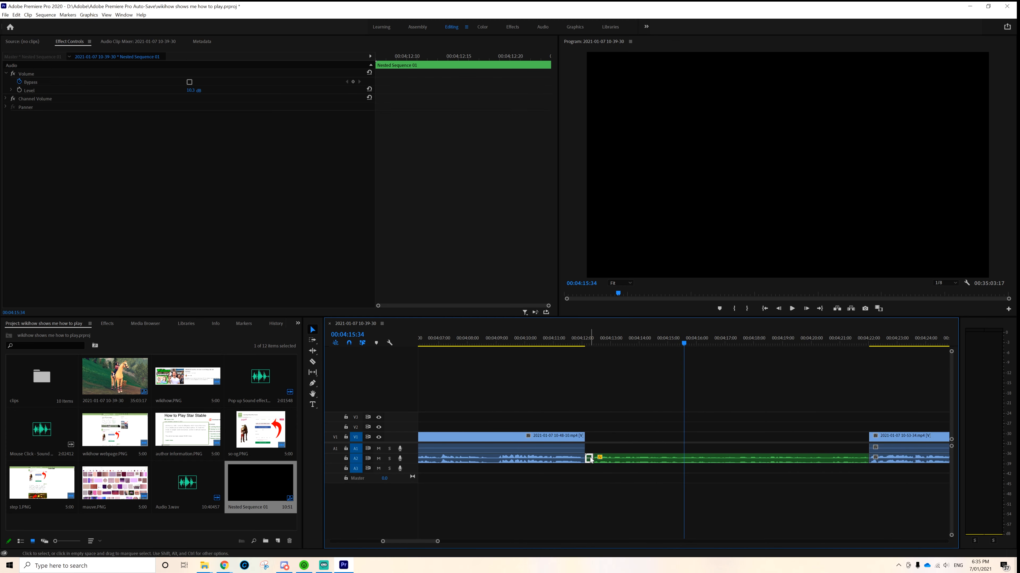
key(Delete)
click(589, 459)
key(Delete)
Step: Play back the voice-over section and delete the unwanted pieces of the 10-53-34 clip between about 4:34 and 4:41
drag(683, 344, 572, 367)
key(space)
drag(437, 541, 520, 541)
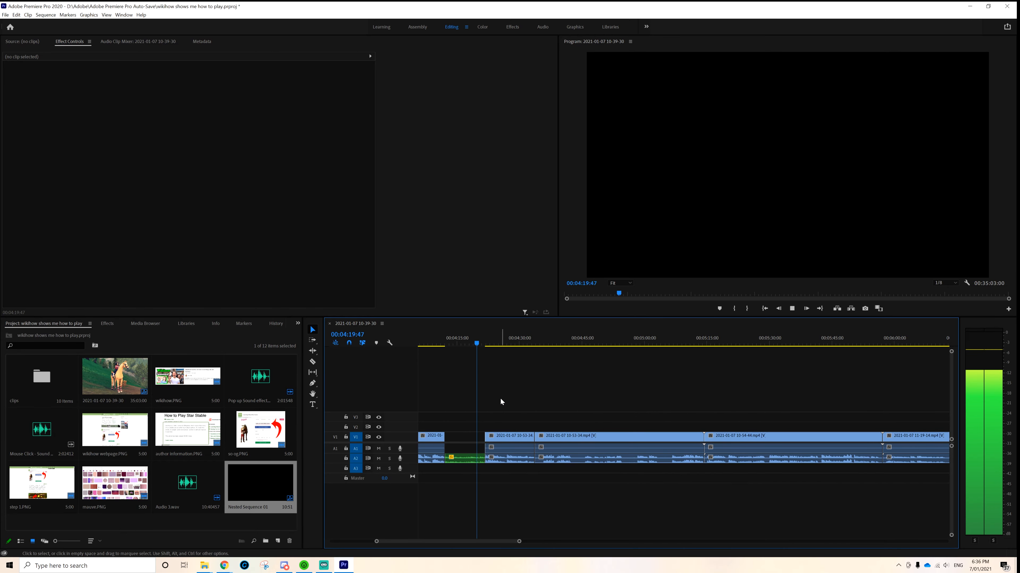
scroll(502, 401, up, 1)
click(585, 440)
key(Delete)
click(585, 439)
key(Delete)
click(617, 439)
key(Delete)
Step: Split out and delete further pauses in the 10-53-34 clip between about 4:32 and 4:48
drag(585, 344, 576, 354)
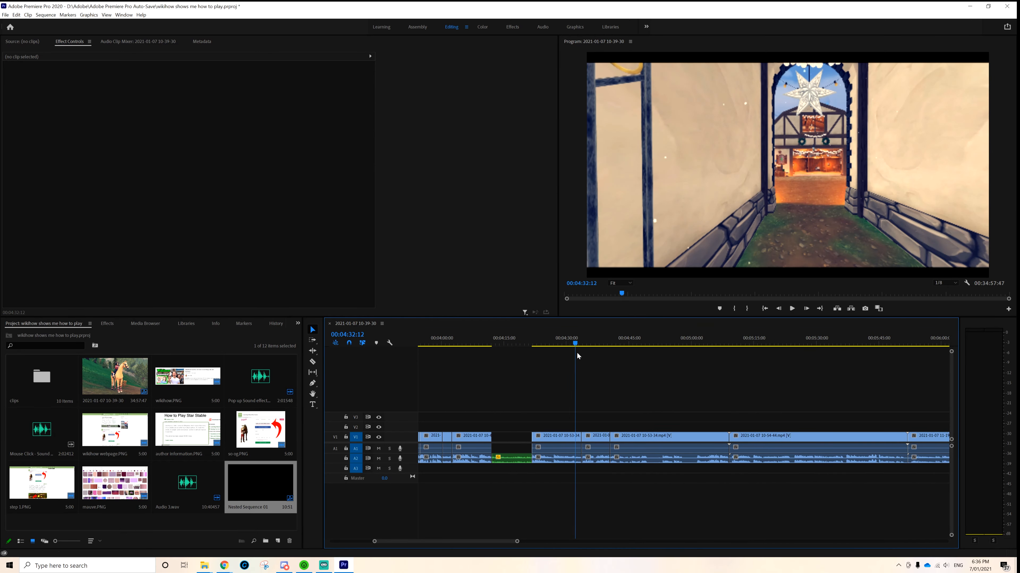
click(578, 439)
key(Delete)
drag(446, 540, 450, 541)
key(space)
key(c)
click(553, 440)
click(568, 440)
key(v)
click(559, 440)
key(Delete)
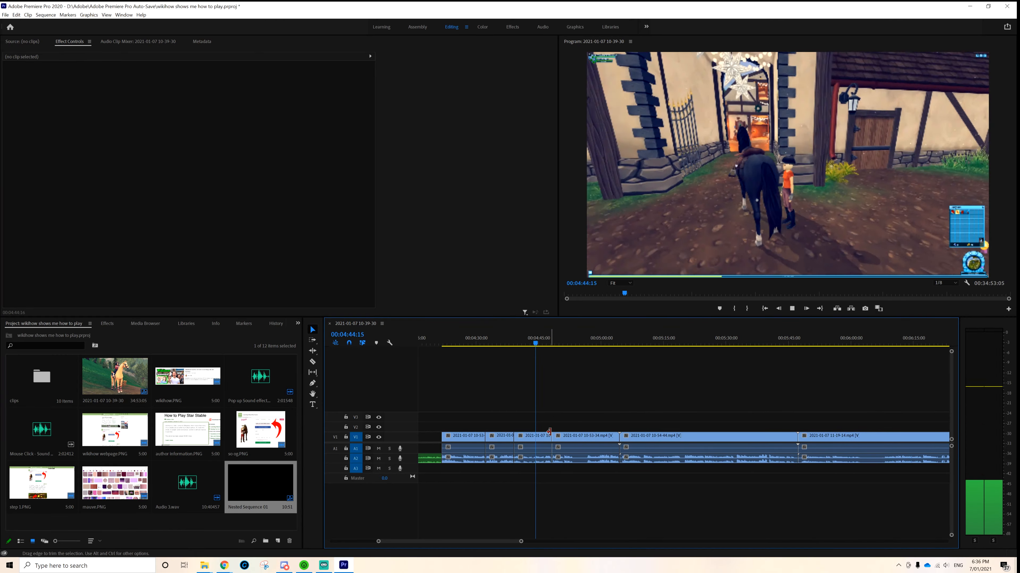
Step: Cut the pauses out of the 10-53-34 and 10-54-44 clips between about 4:48 and 5:16 and close the gaps
click(576, 439)
key(Delete)
scroll(587, 437, down, 3)
click(518, 439)
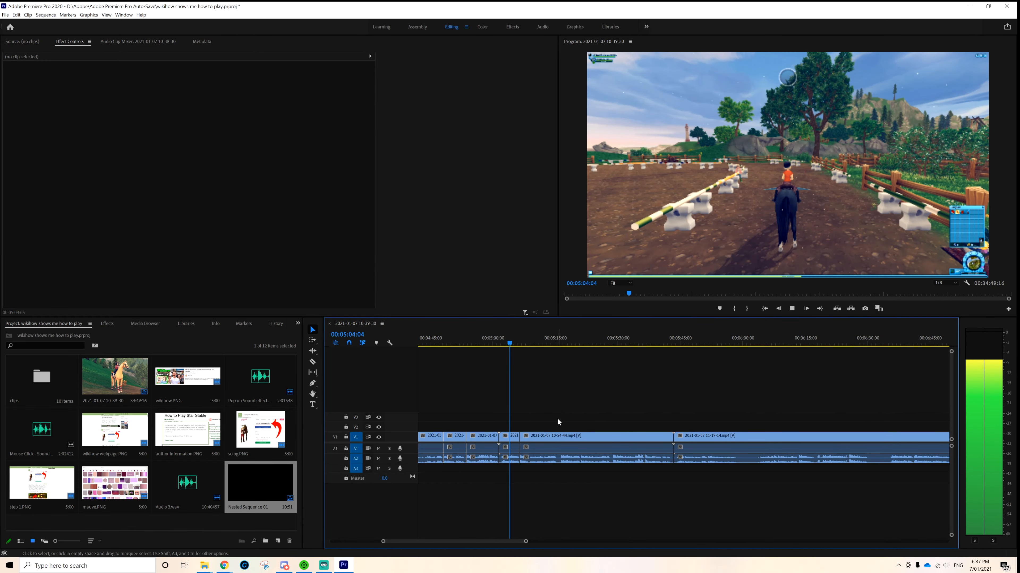
click(556, 439)
click(565, 439)
key(v)
click(560, 439)
key(Delete)
Step: Split the 11-19-14 clip at about 5:57 and 6:02 and delete the isolated piece
drag(526, 542, 486, 542)
click(630, 438)
click(644, 439)
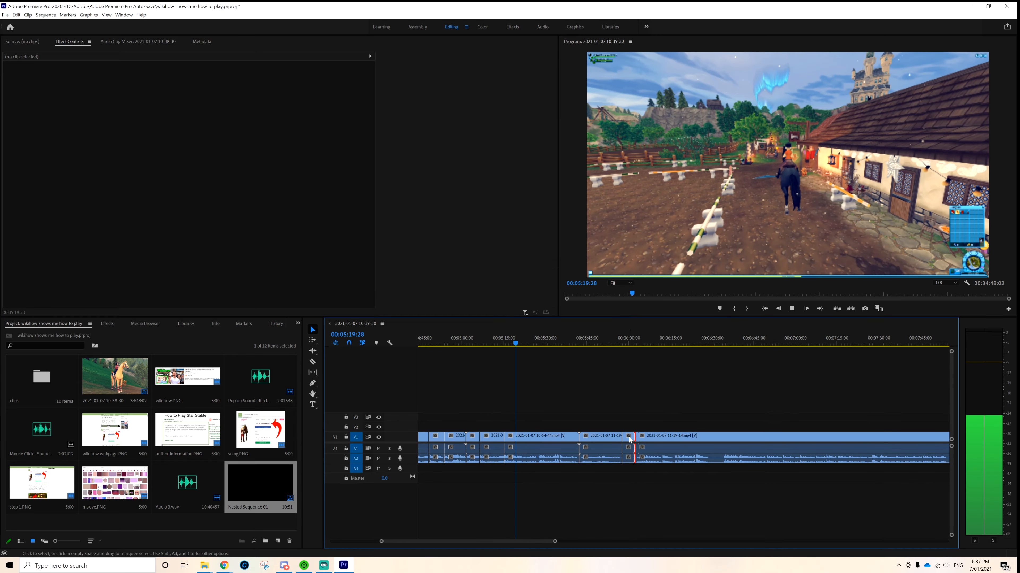
key(Delete)
key(space)
Step: Split out and delete the pauses between about 5:27 and 5:41, leading up to the longer 11-19-14 gameplay clip
drag(556, 542, 444, 542)
click(686, 438)
click(685, 344)
key(space)
key(c)
click(672, 439)
click(675, 439)
key(Delete)
click(713, 438)
key(v)
click(728, 439)
key(Delete)
key(space)
click(741, 438)
key(Delete)
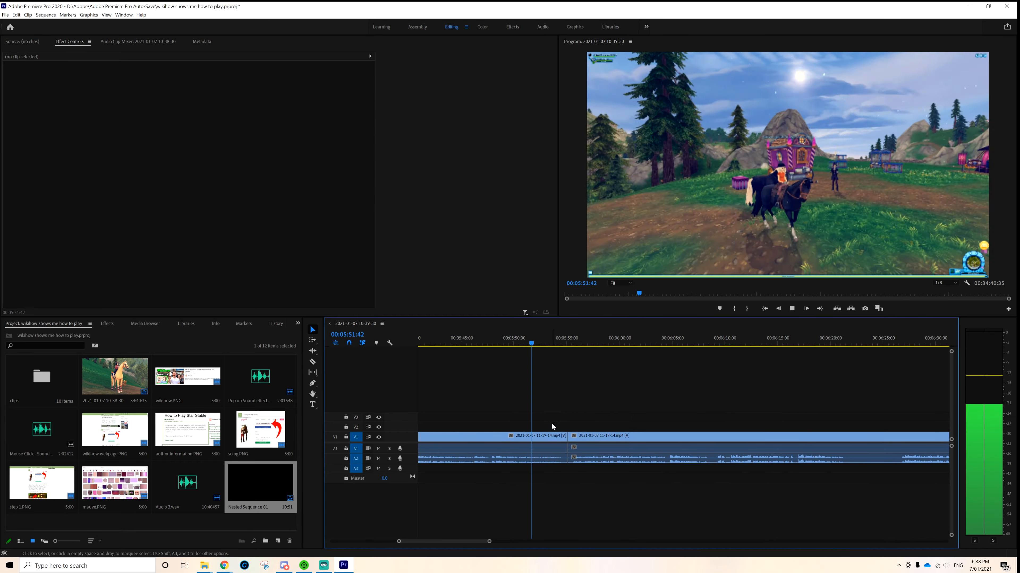
Step: Cut the short pause at about 5:55 out of the 11-19-14 clip and close the gap
key(space)
drag(567, 437, 573, 438)
click(568, 437)
key(Delete)
key(space)
Step: Split the 11-19-14 clip around the pauses near 6:07 and 6:09 and delete the isolated pieces
drag(399, 542, 196, 538)
drag(332, 542, 450, 543)
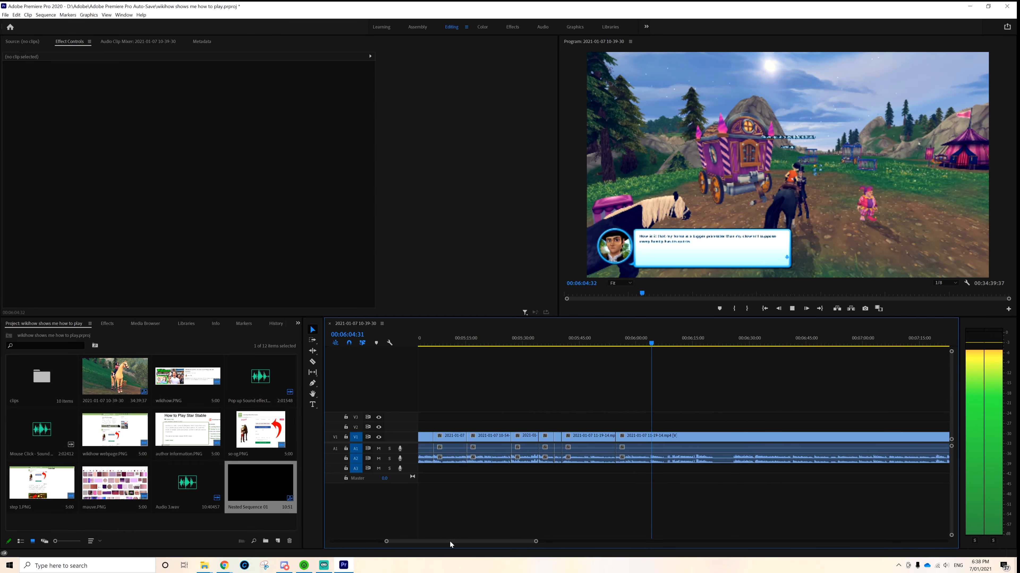
key(space)
key(c)
click(493, 437)
key(space)
key(space)
key(c)
click(697, 438)
click(712, 438)
key(v)
click(716, 439)
key(Delete)
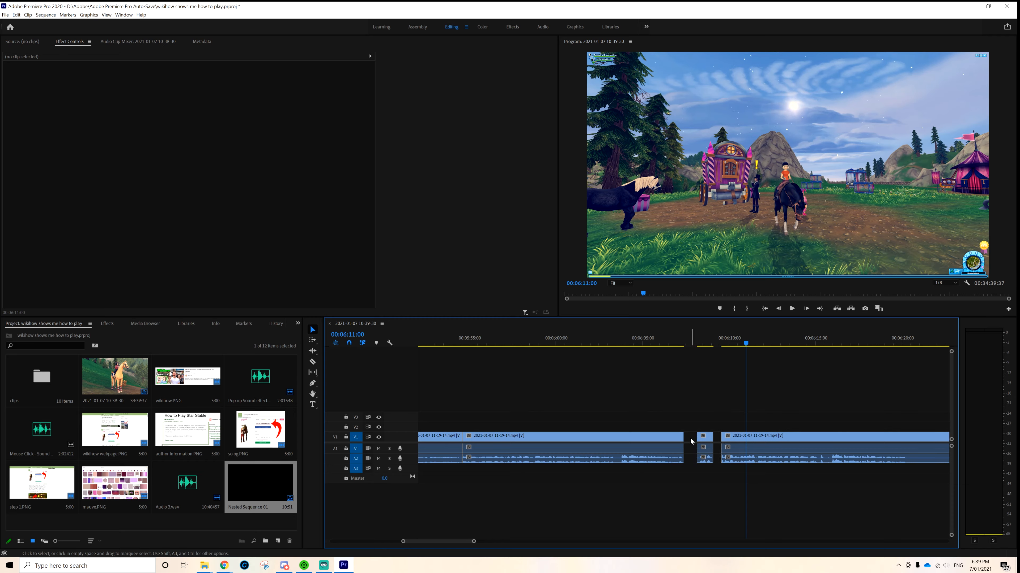
Step: Close the gaps near 6:07 and 6:09 and cut the gameplay before the wikiHow page out of the 11-19-14 clip
click(690, 439)
key(Delete)
click(697, 344)
key(space)
drag(456, 542, 412, 542)
click(544, 343)
click(683, 343)
key(space)
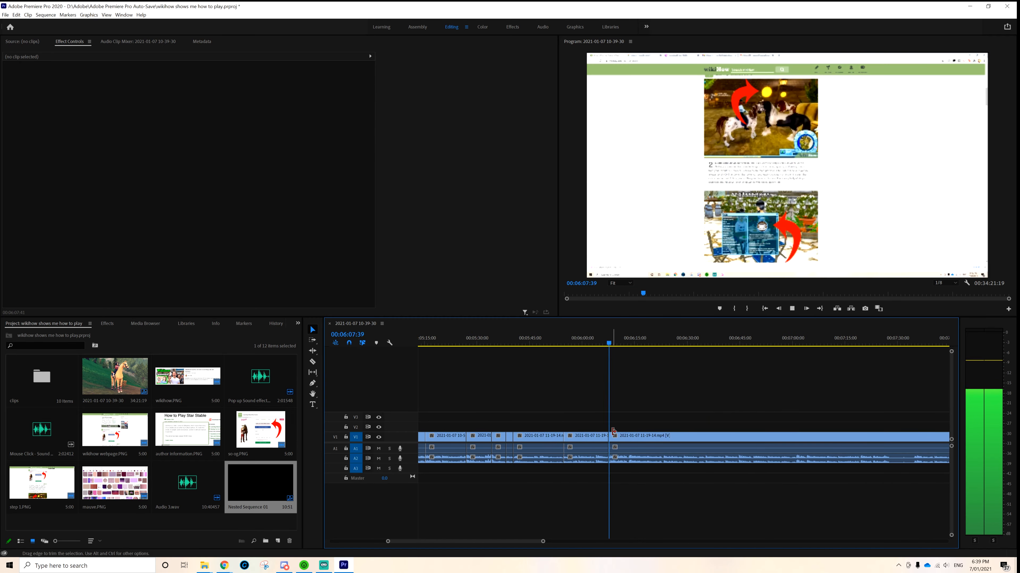
Step: Play the gameplay on from 6:07 and replace the split at about 6:16 in the 11-19-14 clip with one at about 6:18:36
key(space)
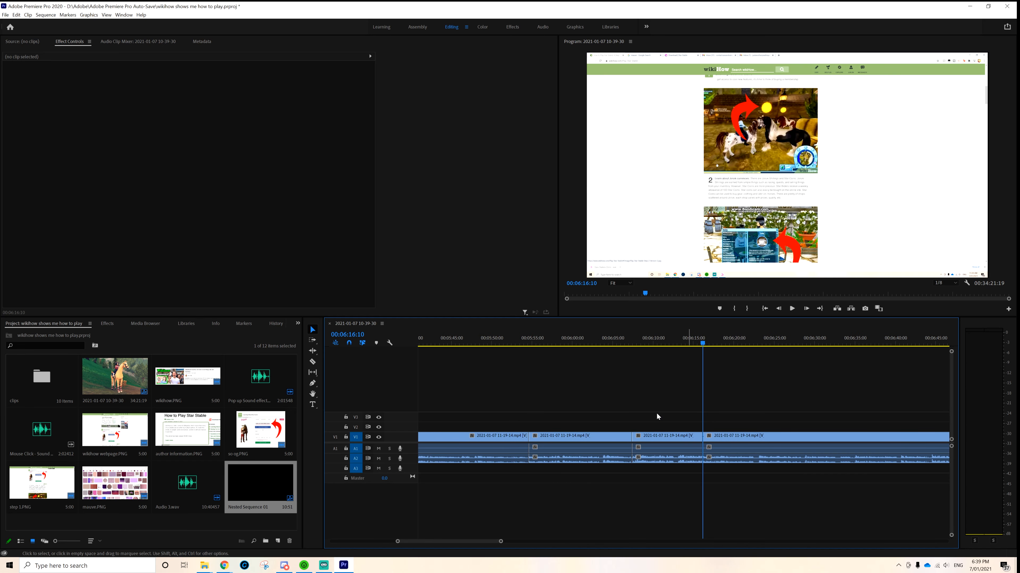
drag(399, 543, 473, 543)
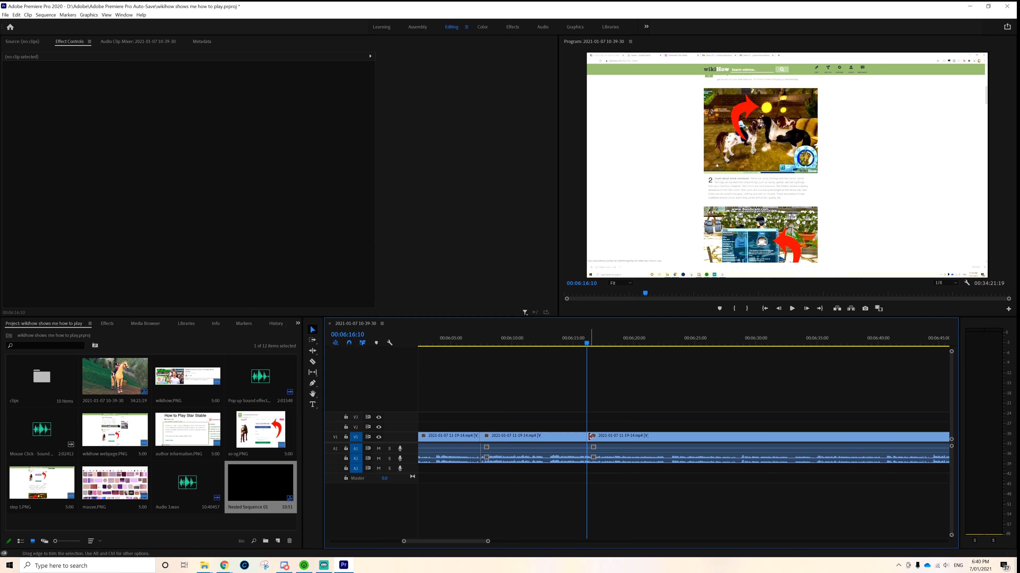
key(space)
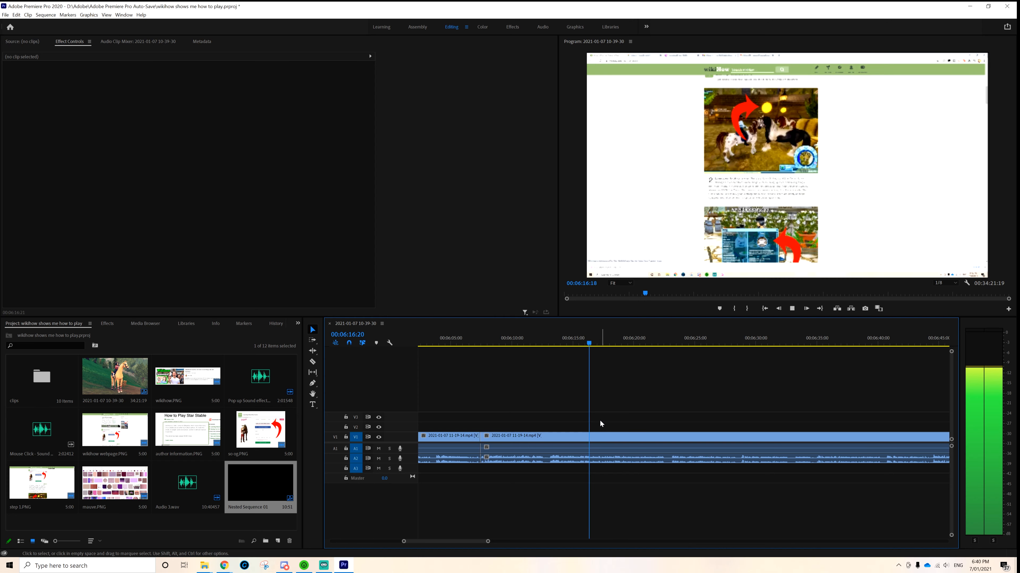
key(c)
key(space)
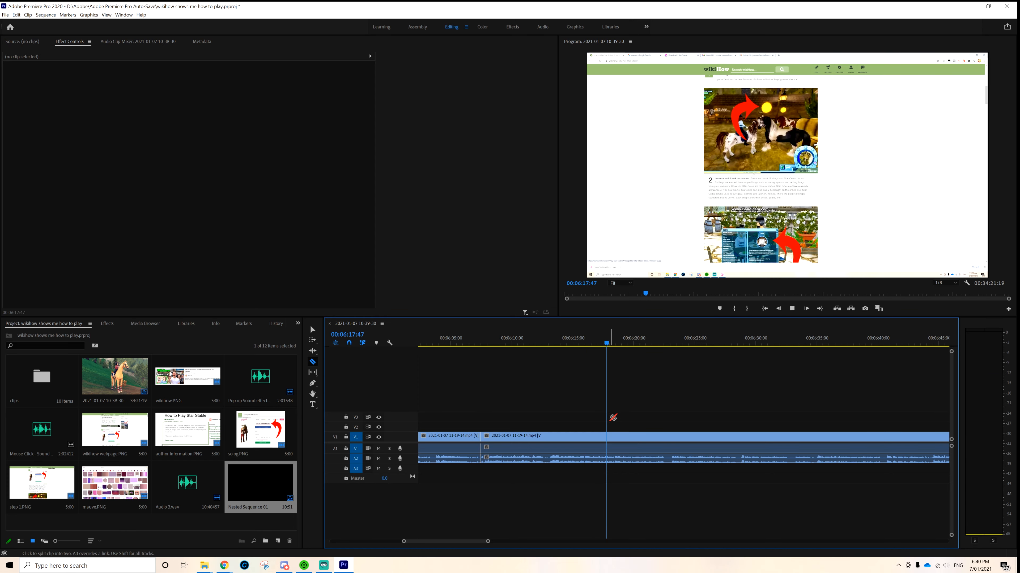
key(space)
key(space)
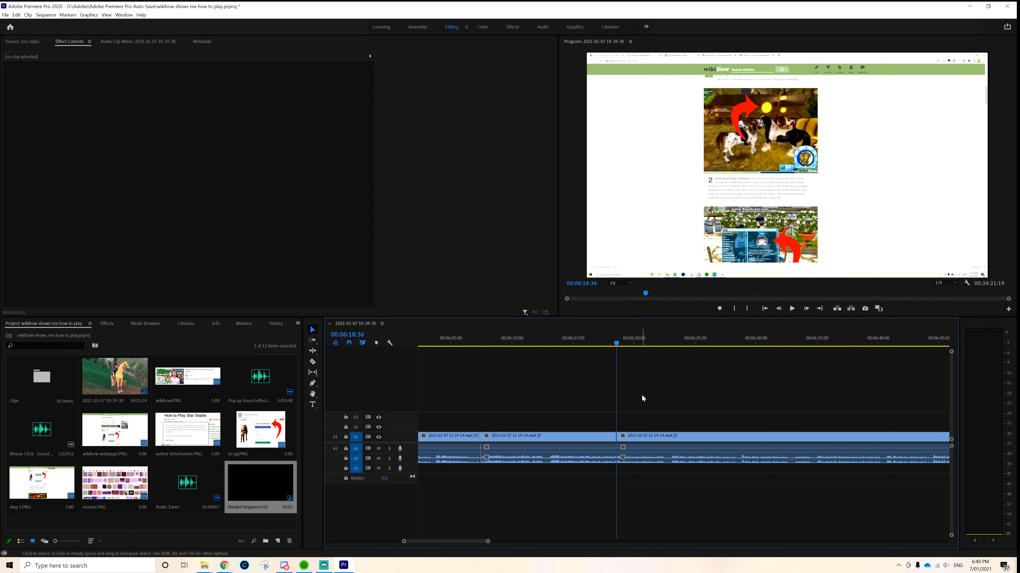
key(space)
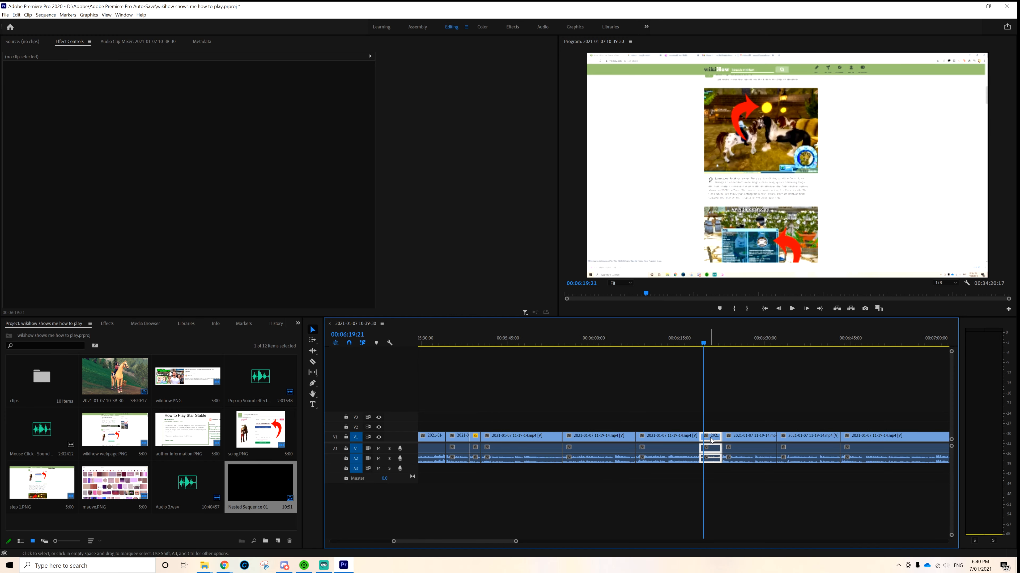
Step: Set the speed of the short 11-19-14 clip at about 6:19 to 200% while maintaining its audio pitch
right_click(711, 440)
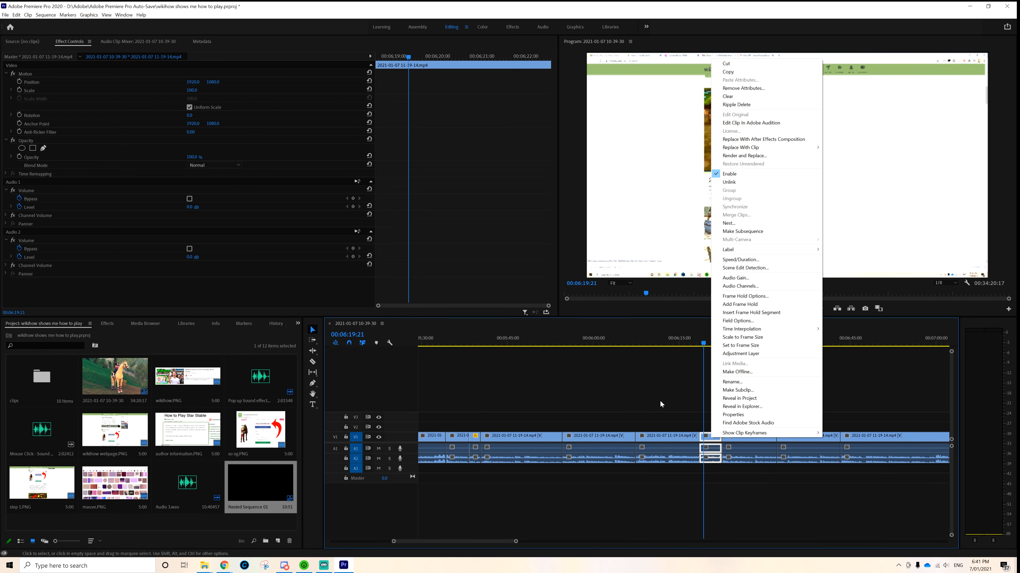
click(698, 487)
right_click(714, 440)
mouse_move(740, 438)
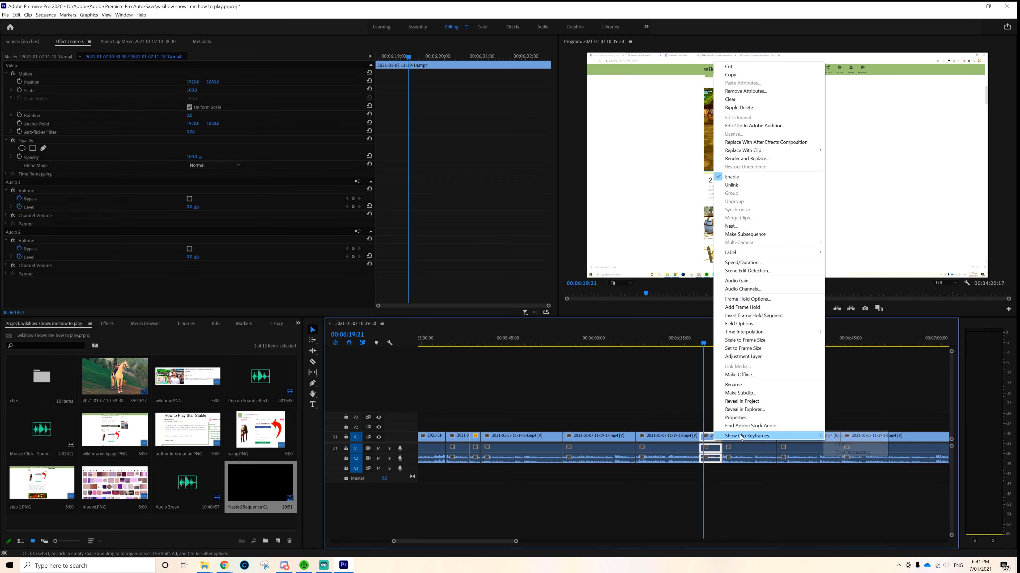
click(746, 263)
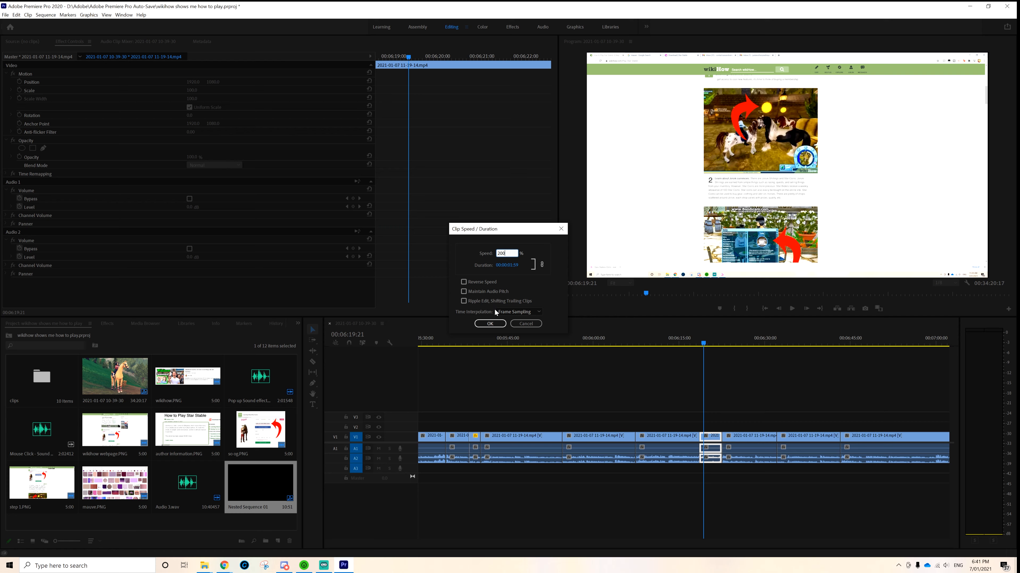
click(463, 292)
click(490, 324)
drag(705, 343, 702, 342)
Step: Speed up the 11-19-14 clip starting at about 6:25 and return the playhead to the start of the sped-up section
right_click(795, 437)
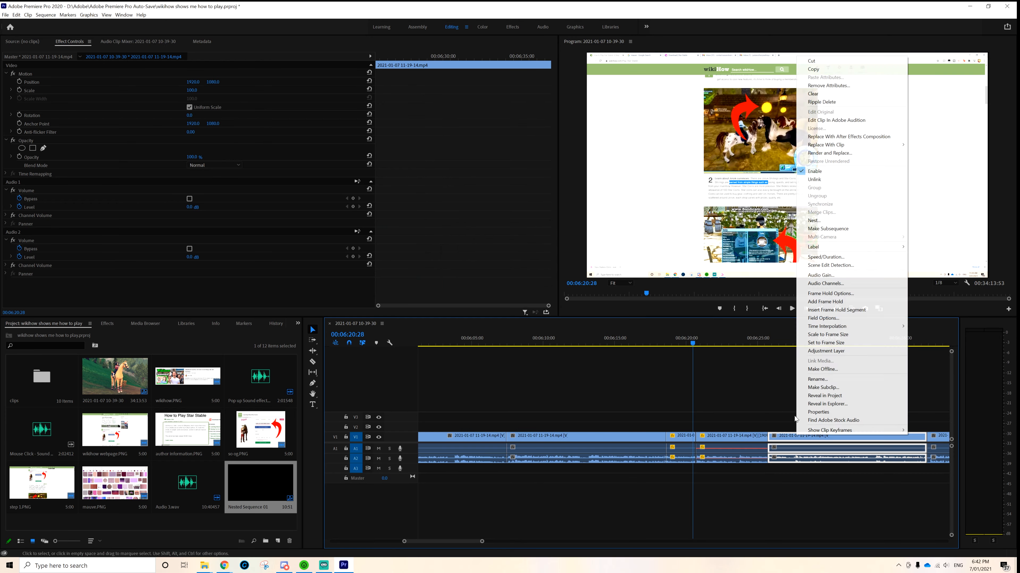
click(824, 258)
click(488, 323)
key(space)
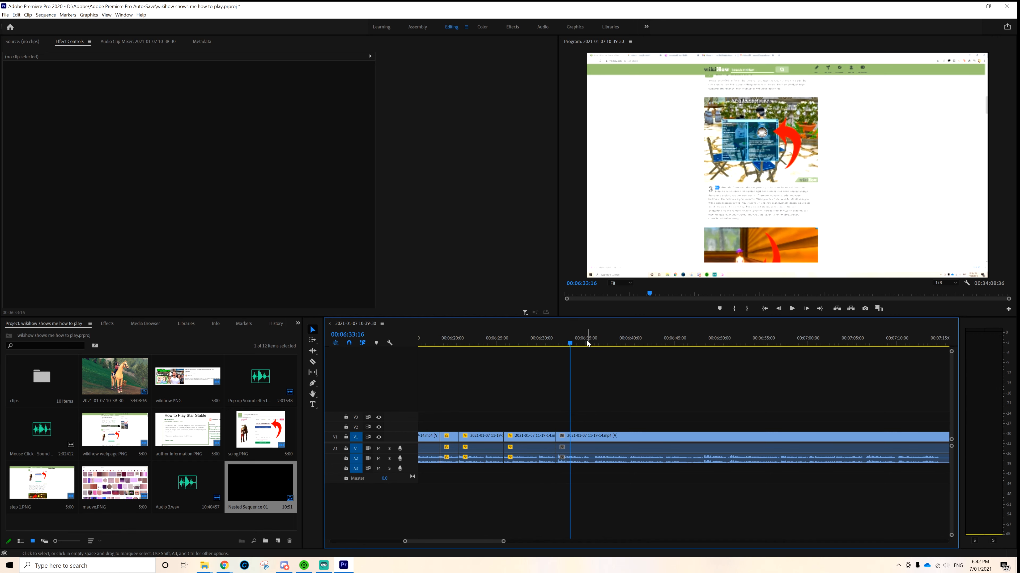
click(442, 375)
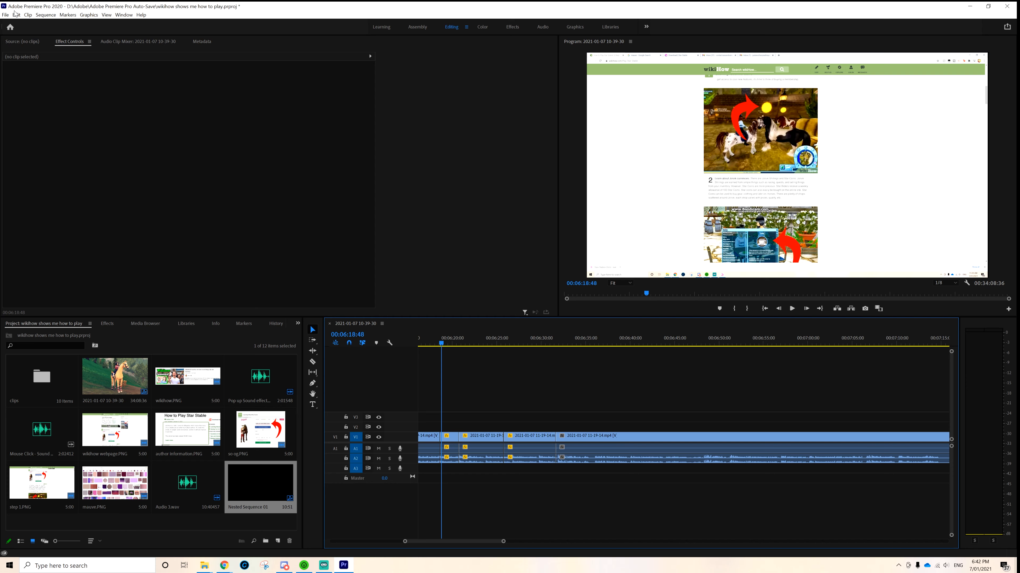
click(5, 15)
mouse_move(24, 23)
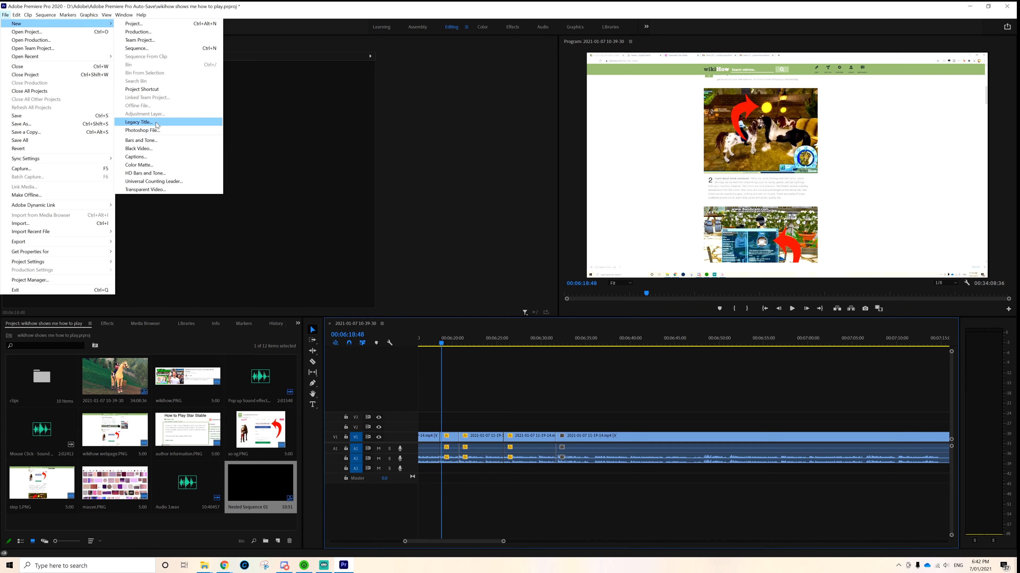
click(526, 403)
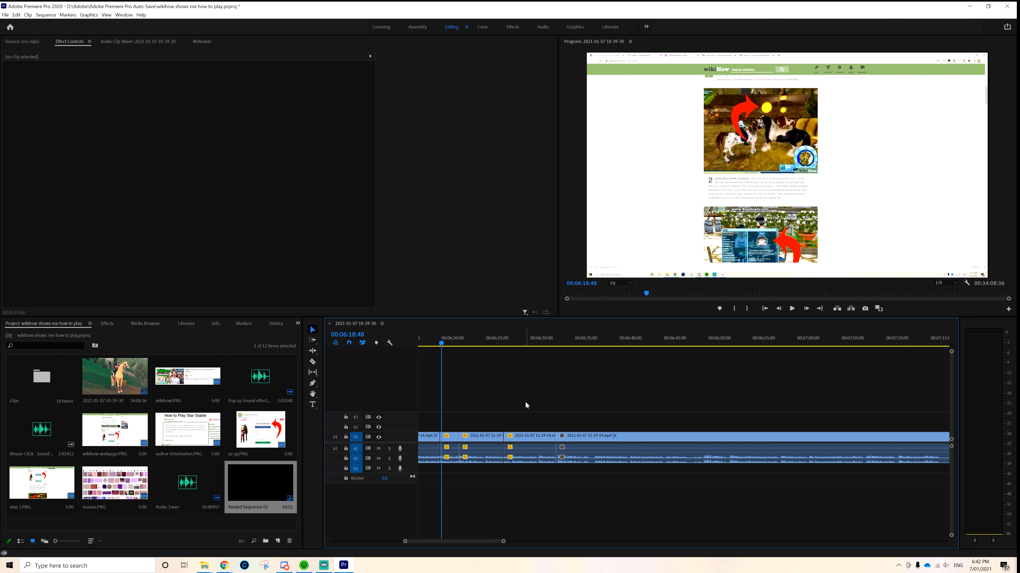
Step: Add the text "This section was really boring" over the wikiHow page at 6:18:48
click(312, 405)
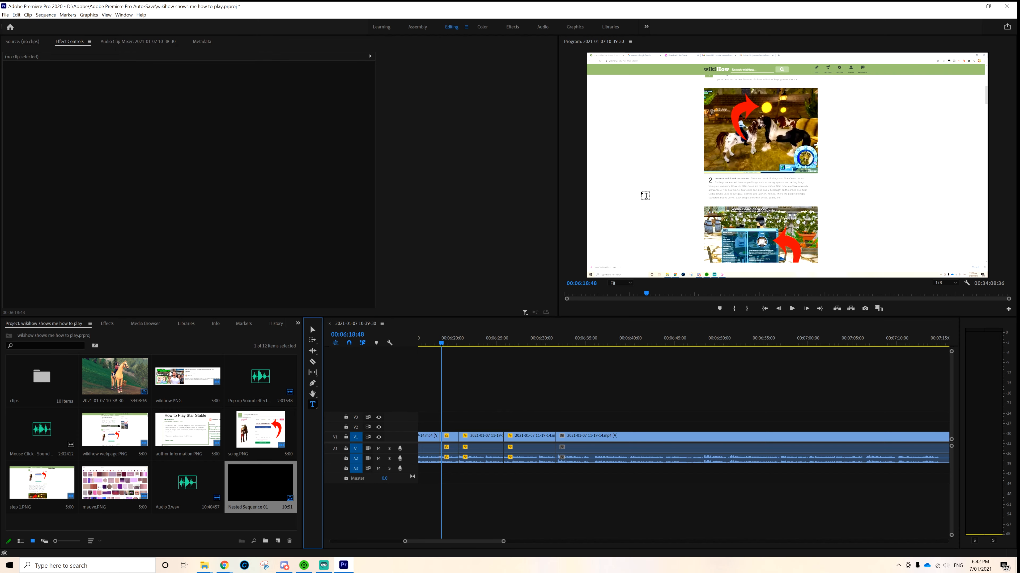
click(671, 184)
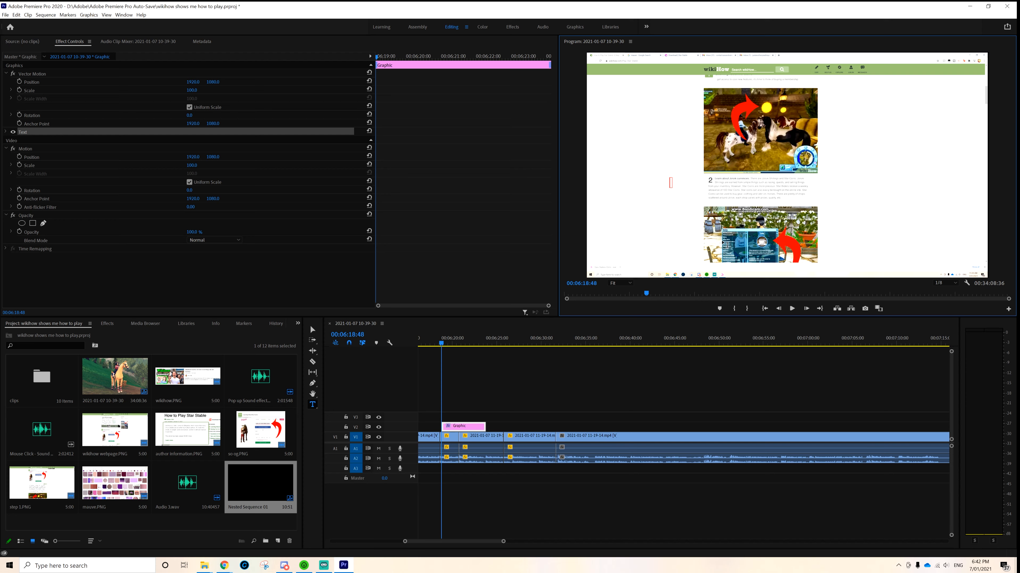
text(This section was really boring)
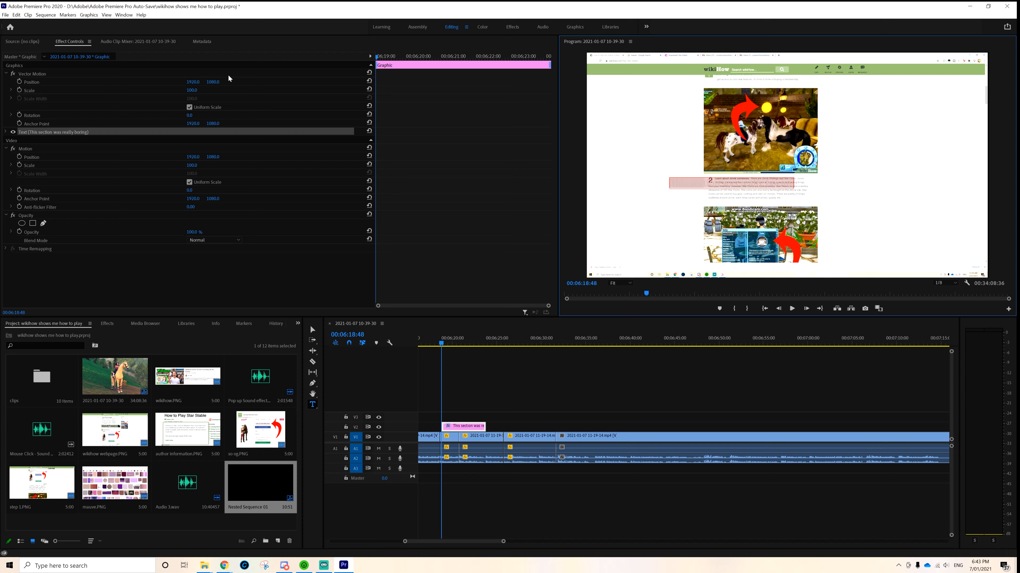
Step: Set the text's font to sweet purple and enlarge it to a size of about 330
click(6, 133)
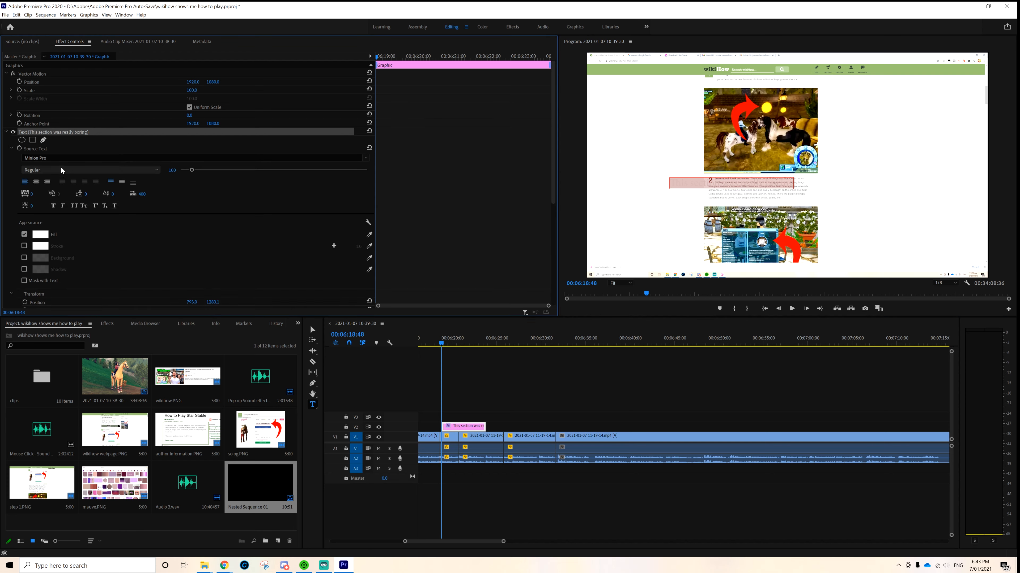
click(59, 157)
text(swee)
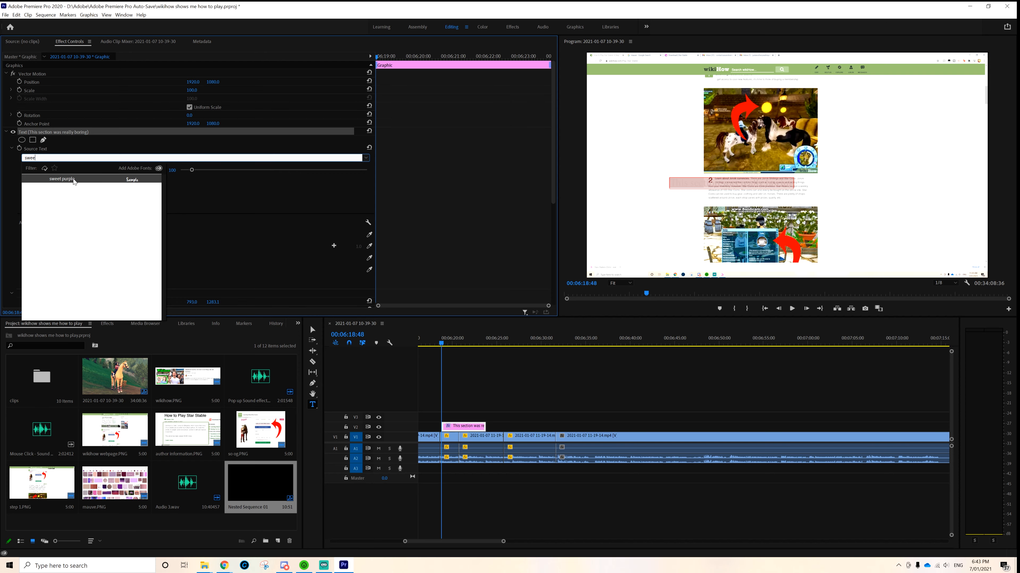
click(74, 180)
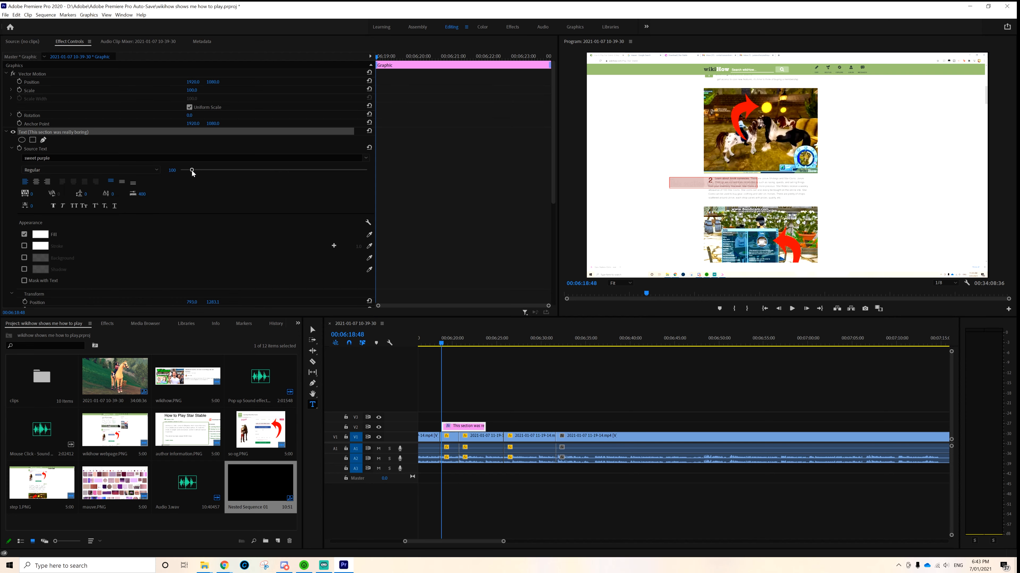
drag(192, 171, 220, 170)
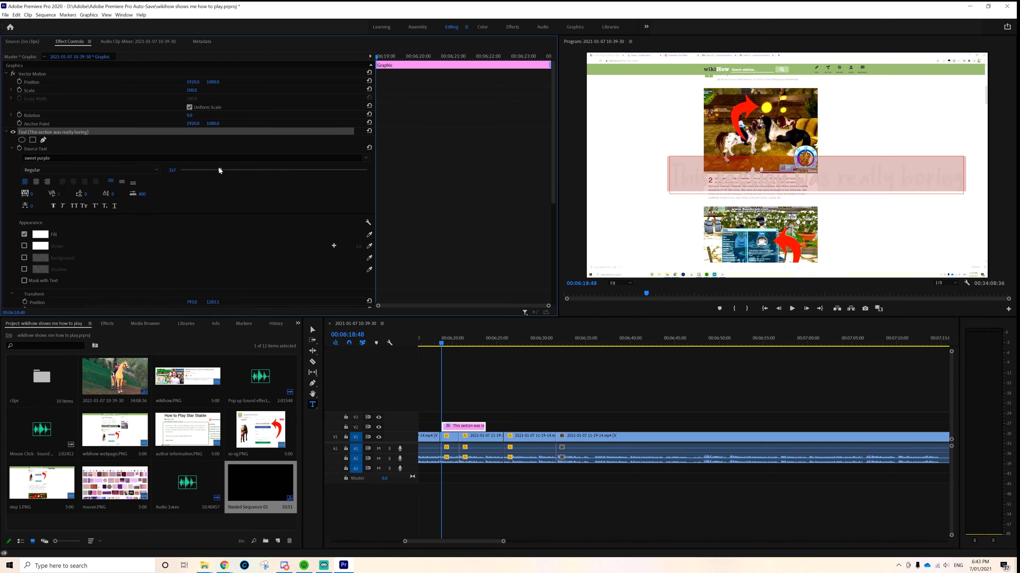
Step: Give the text a black stroke with a width of 42
click(40, 246)
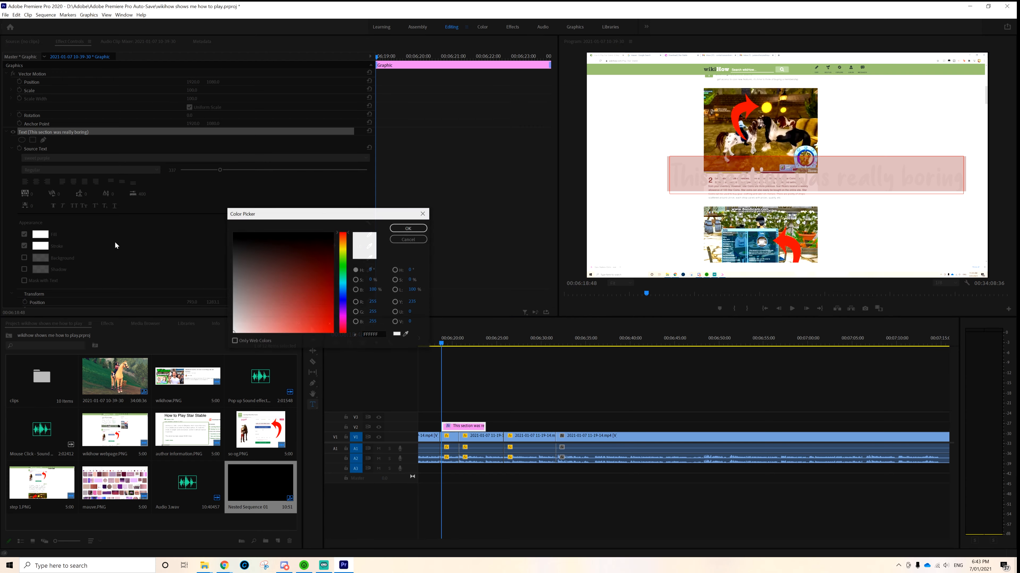
click(409, 228)
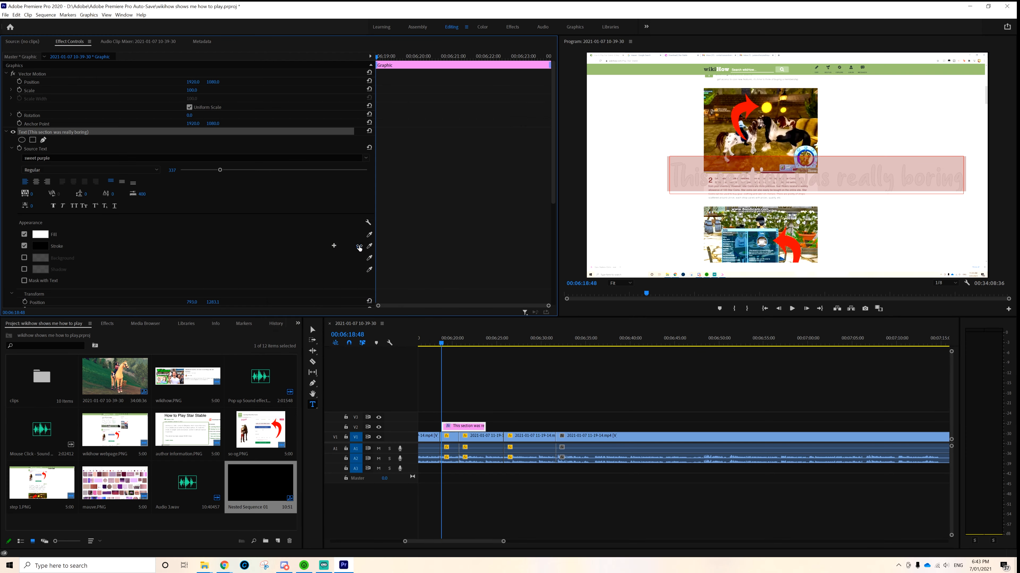
drag(360, 248, 374, 248)
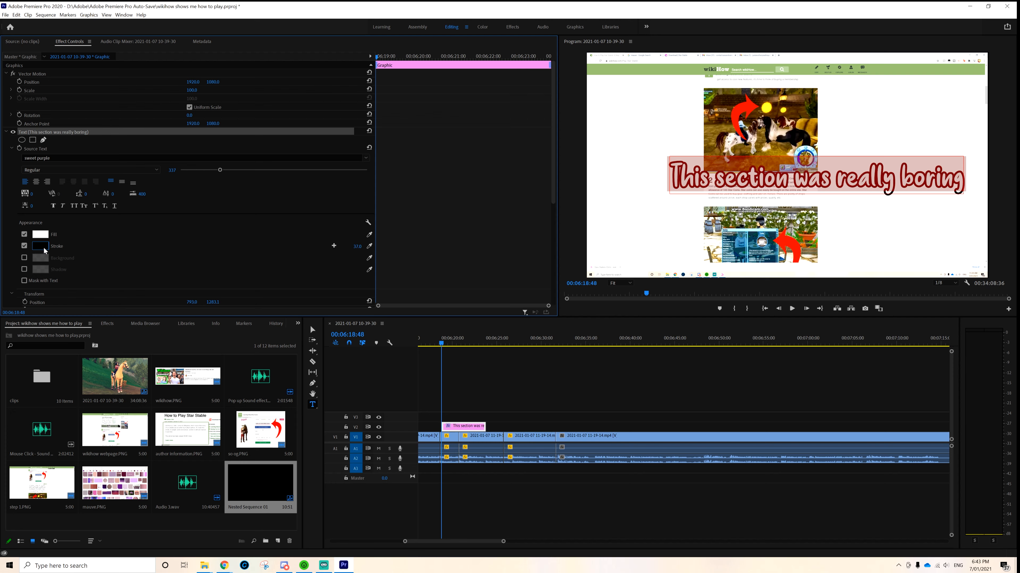
drag(357, 249, 361, 249)
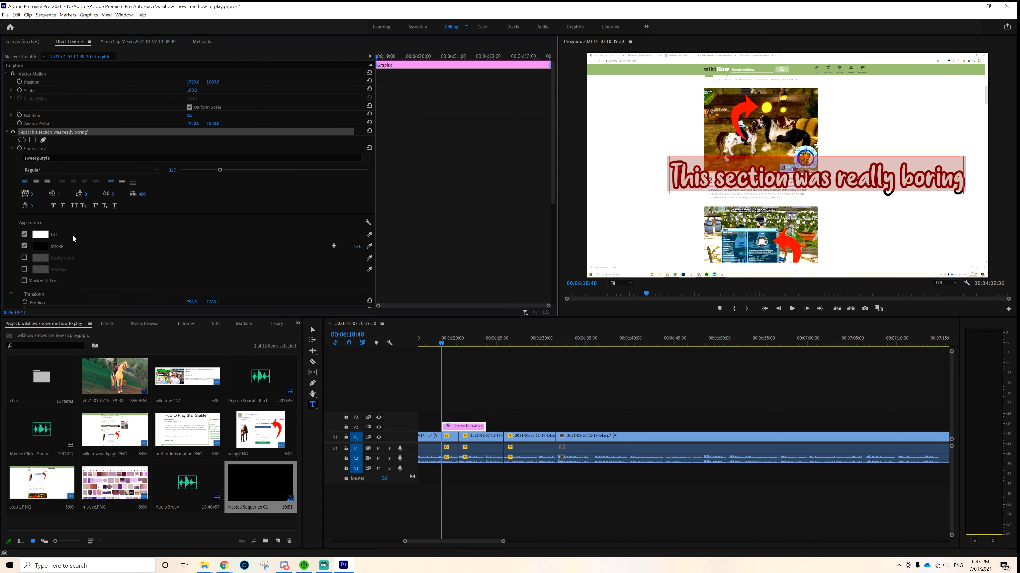
Step: Add a black shadow to the text with 100% opacity, a distance of about 20 and slightly increased size
click(24, 269)
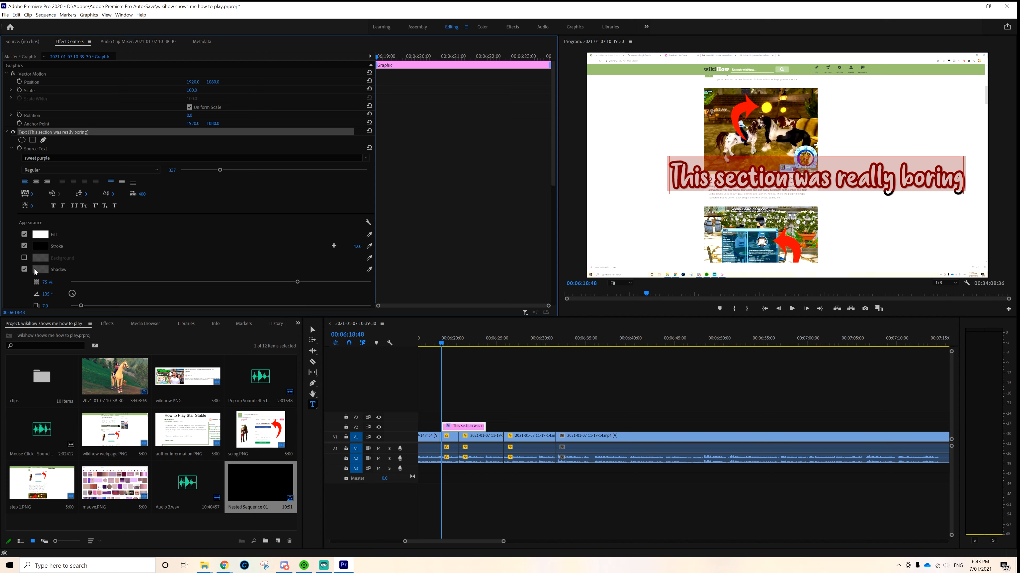
click(44, 271)
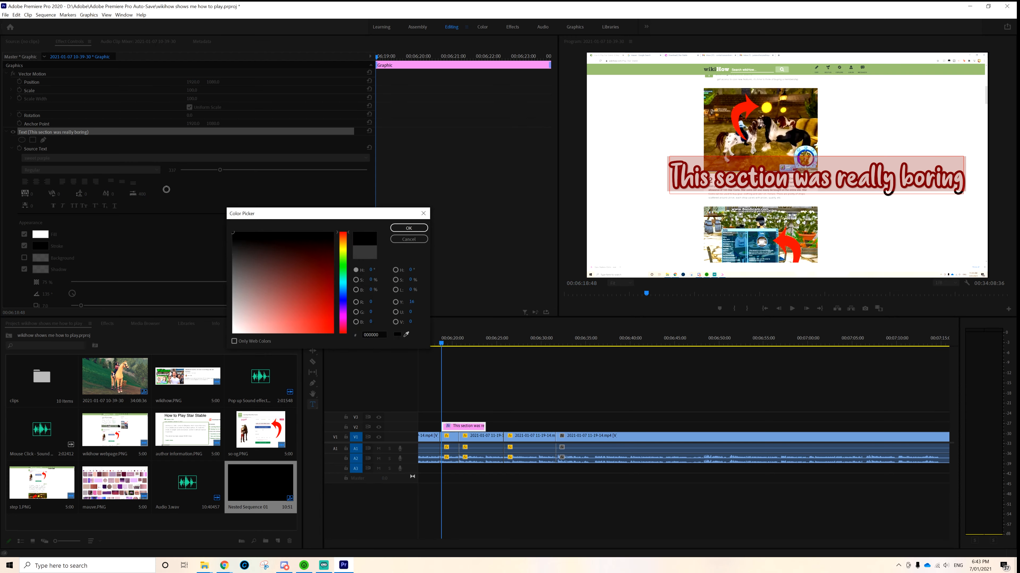
click(408, 229)
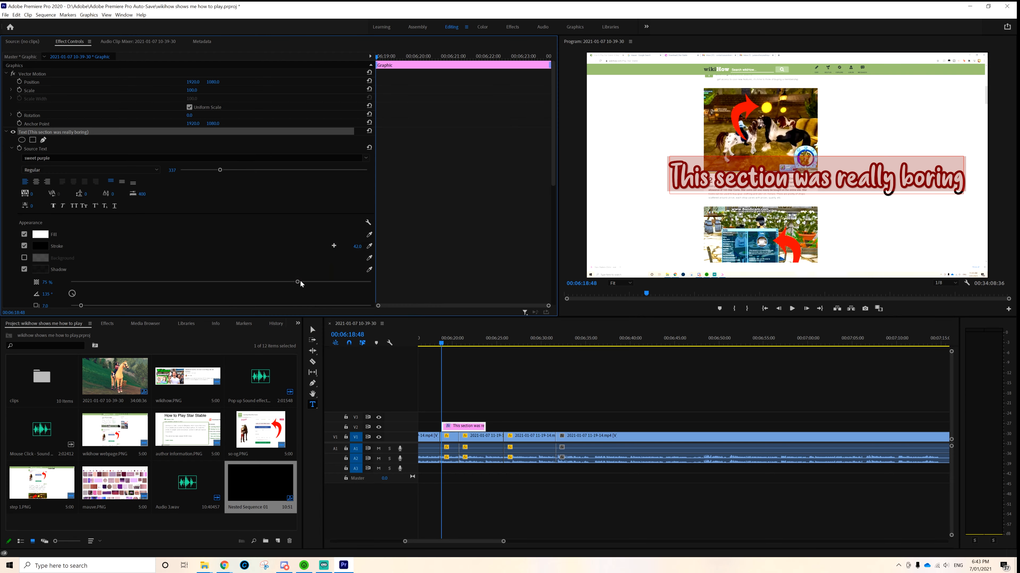
scroll(405, 287, down, 2)
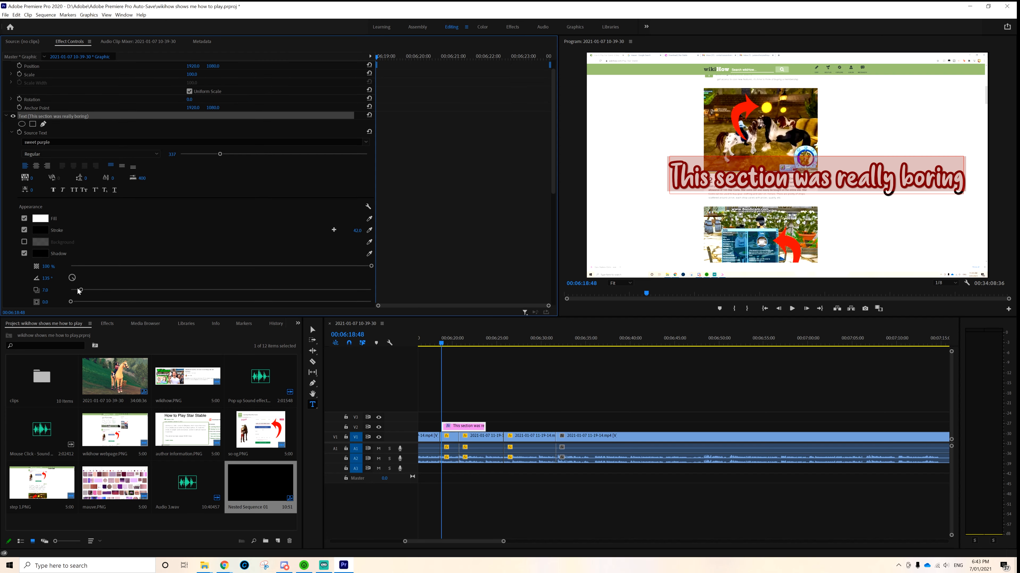
drag(104, 293, 111, 292)
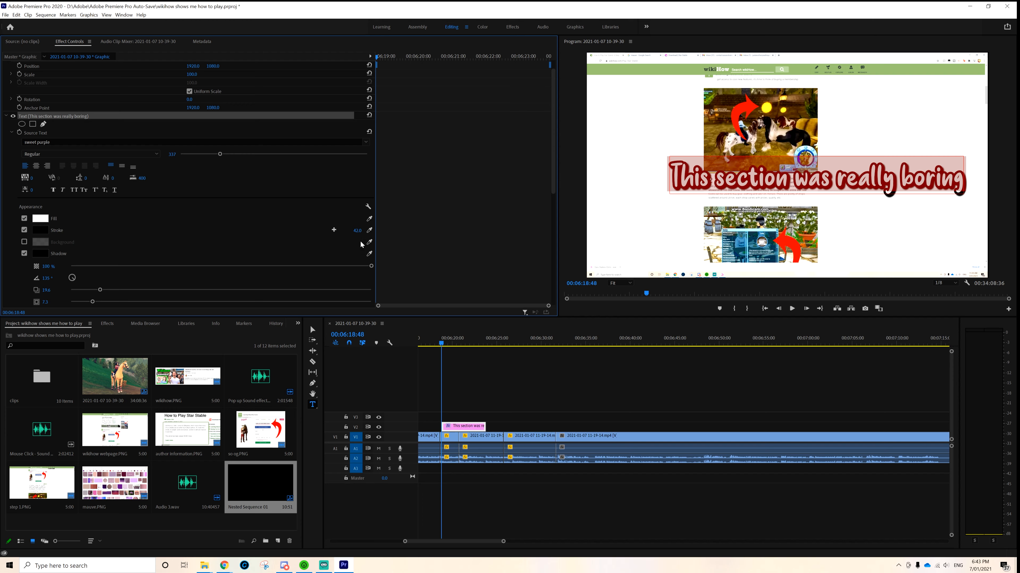
Step: Move the text to the middle of the frame and extend its graphic to the end of the sped-up clips at about 6:31
click(312, 329)
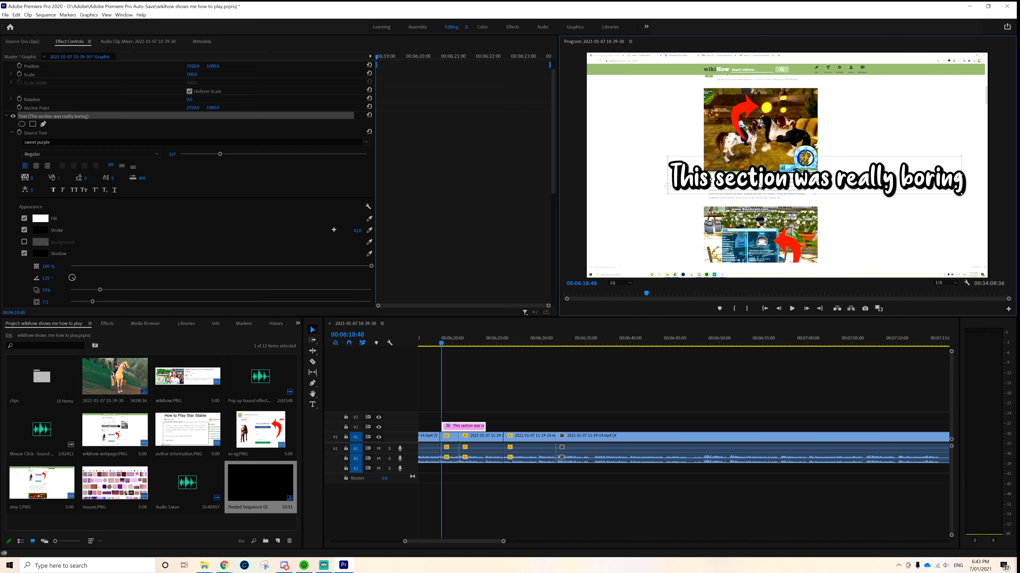
drag(766, 185, 729, 172)
scroll(481, 188, up, 2)
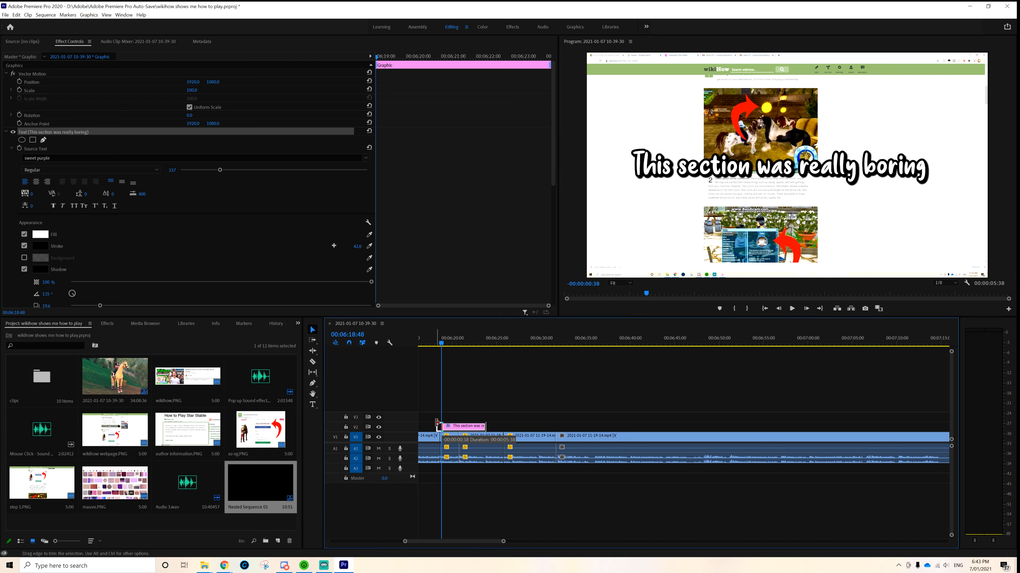
drag(485, 425, 556, 422)
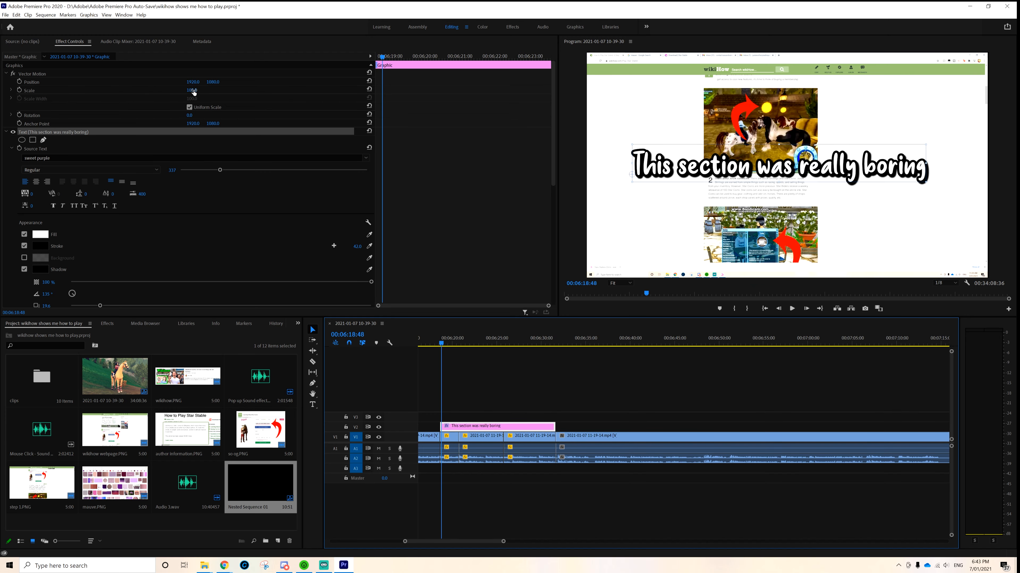
Step: Animate the text graphic with scale keyframes, starting at 17% at its beginning at about 6:18 and growing much larger
drag(194, 92, 160, 92)
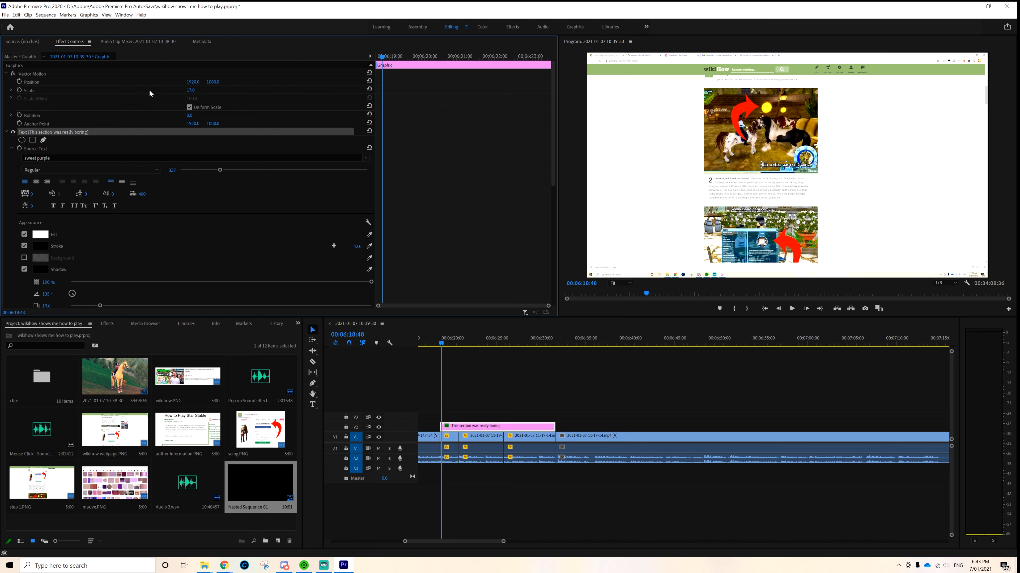
click(19, 89)
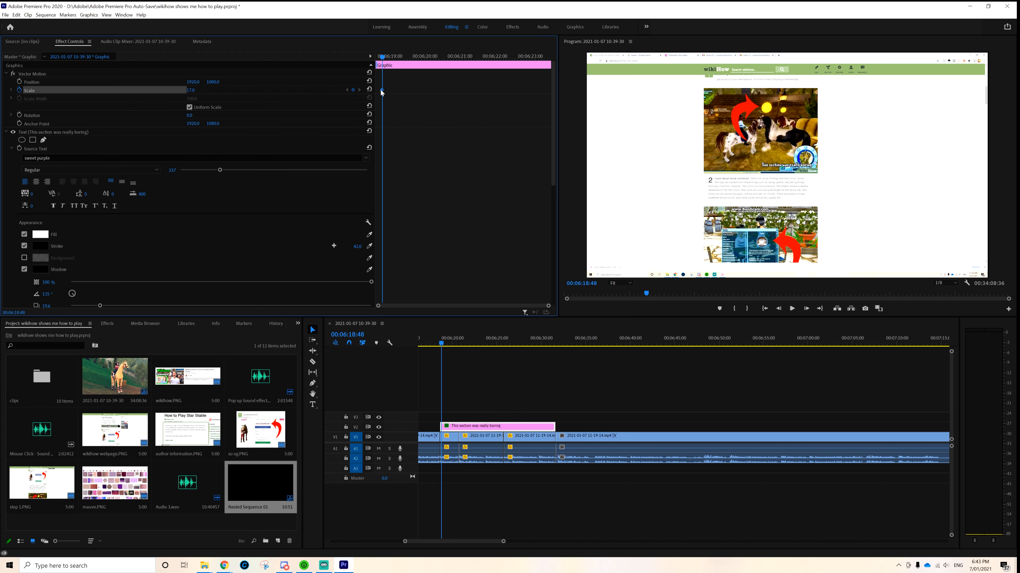
drag(382, 91, 307, 90)
drag(198, 92, 580, 93)
click(377, 57)
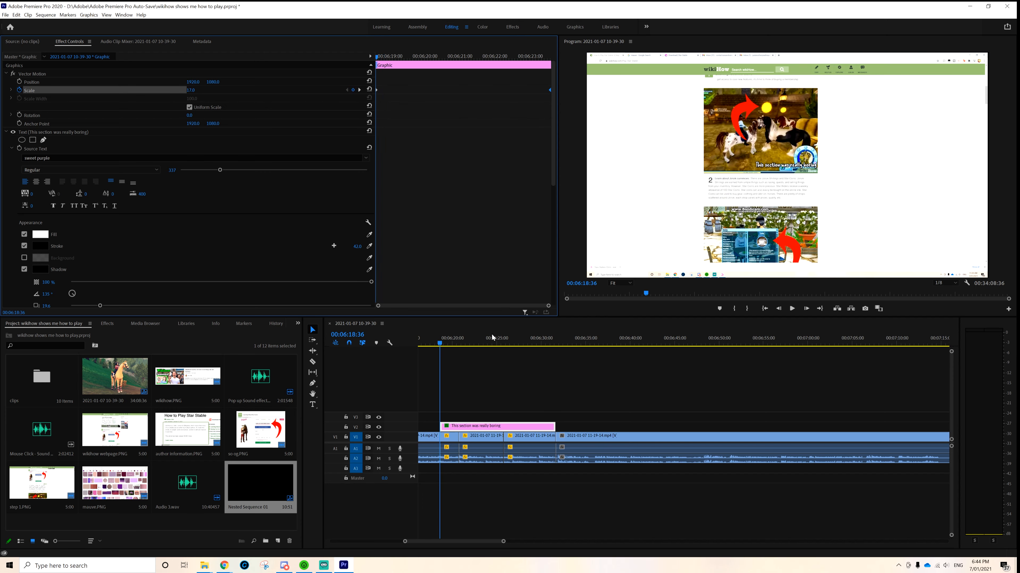
click(506, 381)
key(space)
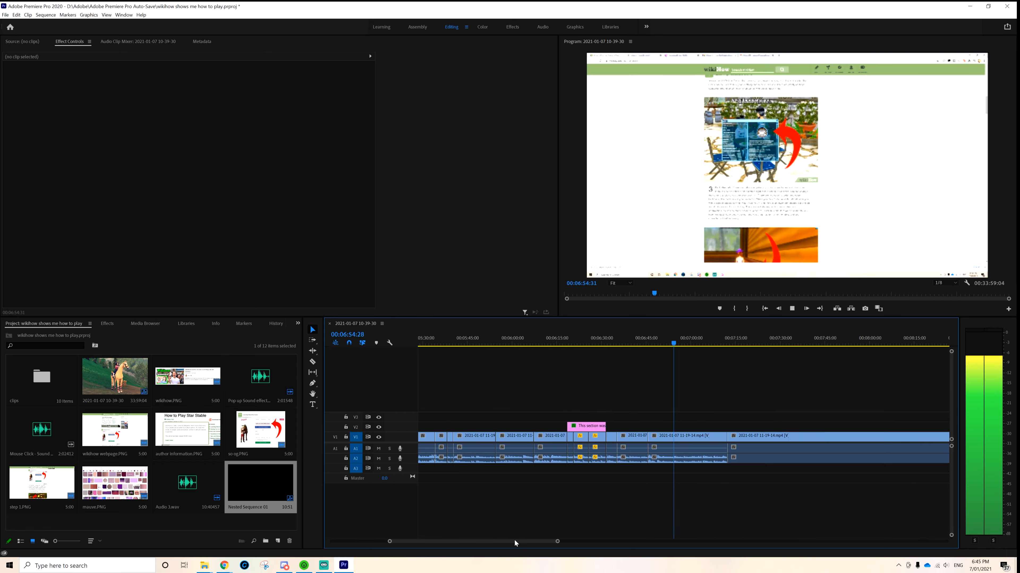
Step: Restore the gap after about 7:15 with an undo and record a voice-over in it from about 7:18
click(519, 345)
key(space)
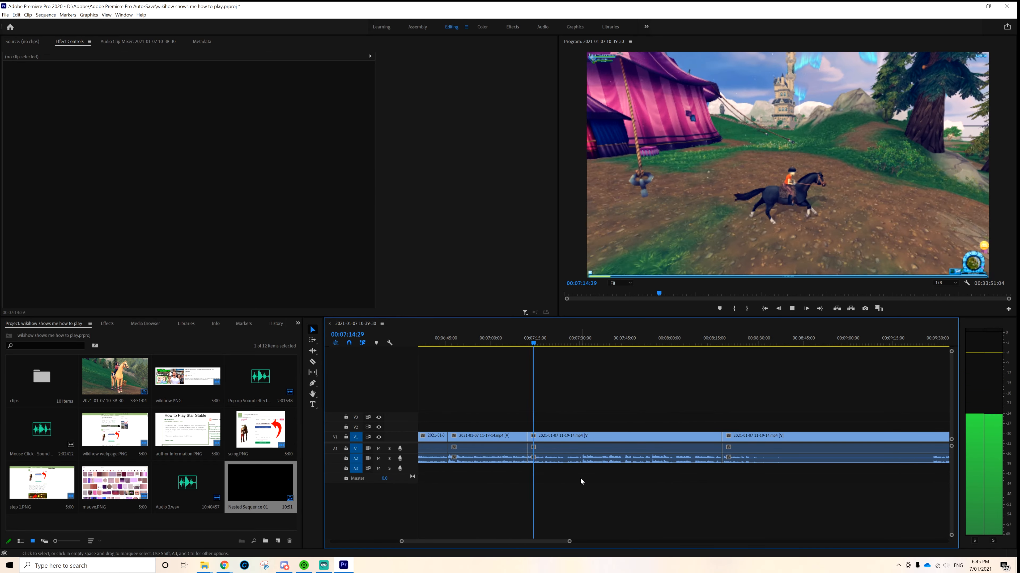
click(544, 344)
key(ctrl+z)
click(400, 468)
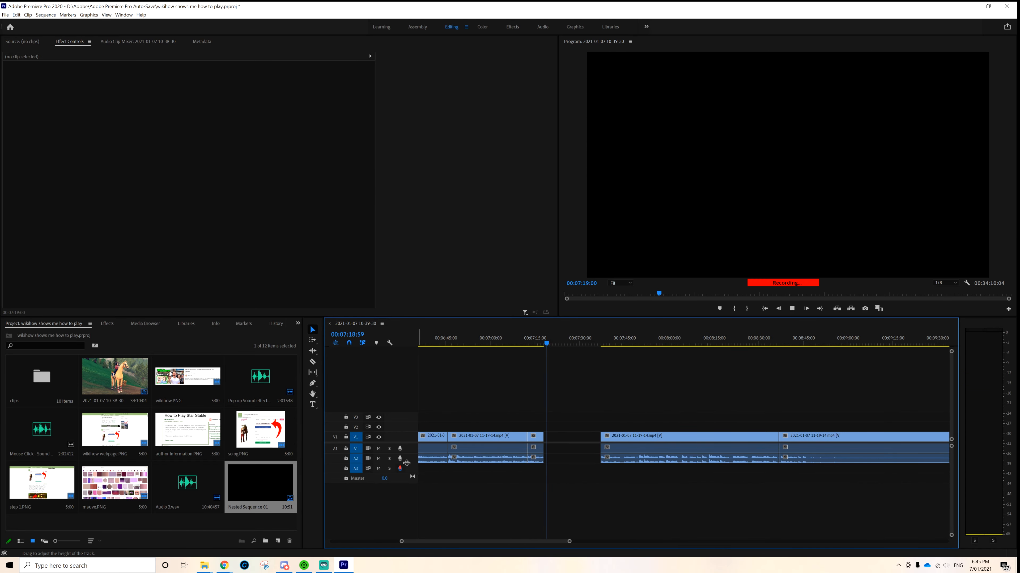
key(space)
key(space)
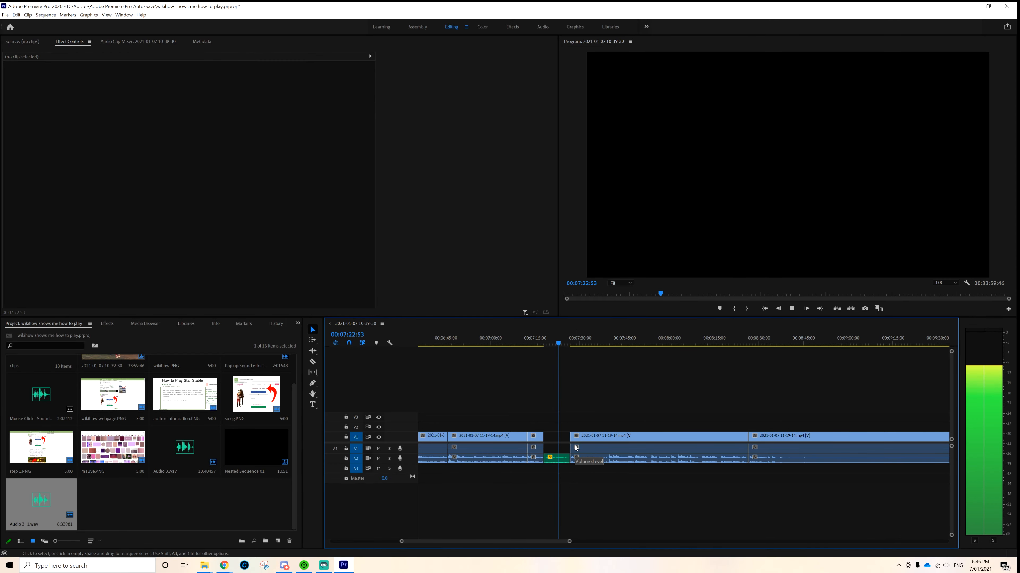
Step: Delete the stable clip running from about 7:52 to 8:25
drag(407, 544, 420, 544)
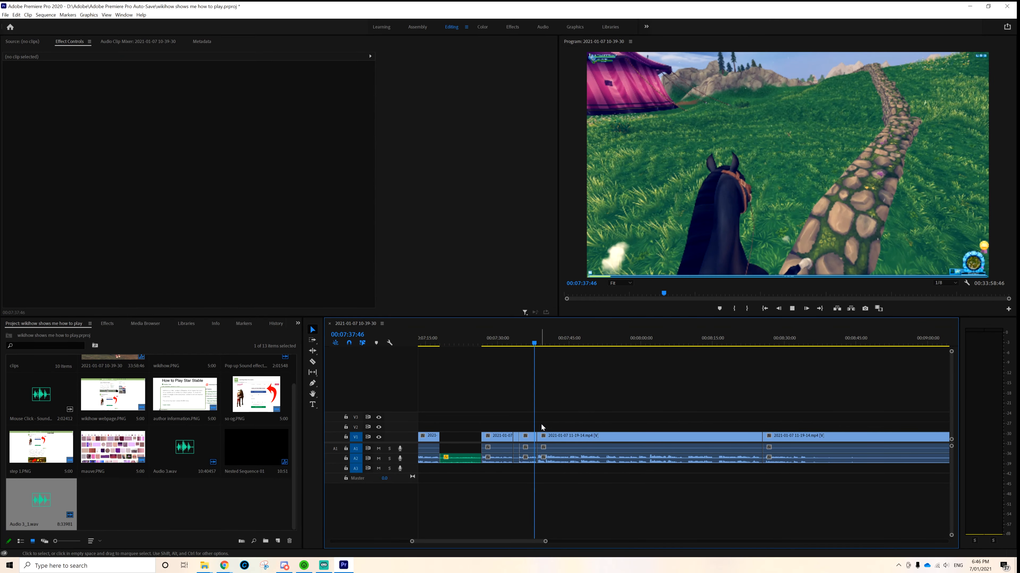
drag(412, 542, 410, 542)
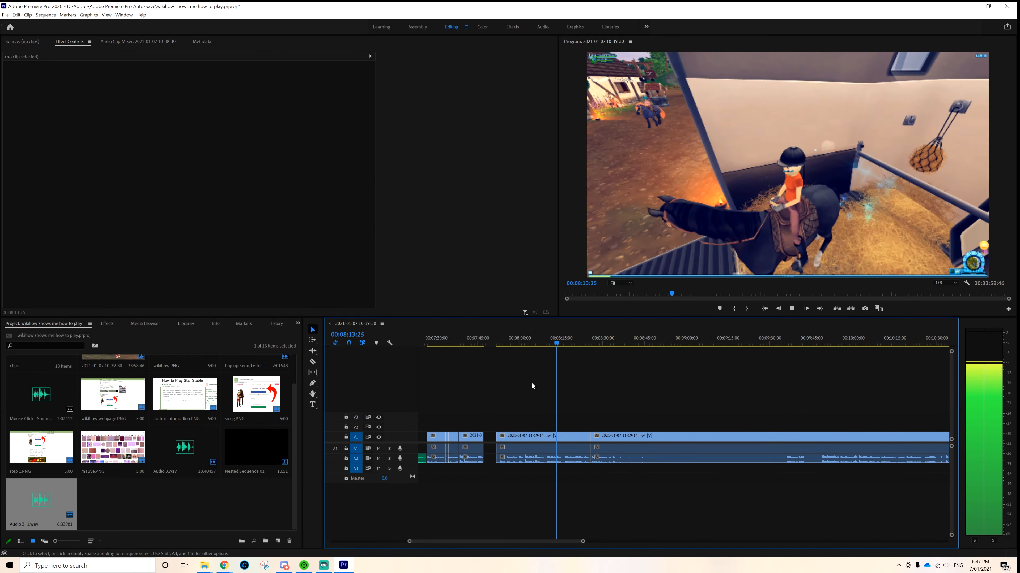
click(576, 437)
key(Delete)
scroll(517, 445, down, 3)
drag(714, 344, 706, 343)
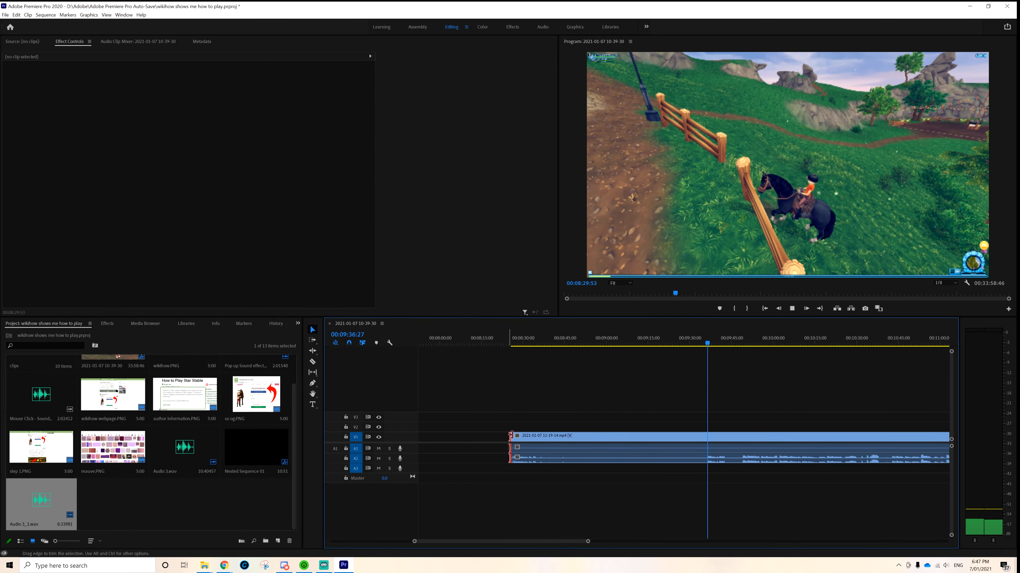
Step: Trim the start of the riding clip to about 9:36 and cut a short piece out before about 9:43
drag(511, 437, 705, 437)
click(706, 344)
drag(414, 542, 334, 482)
key(ctrl+k)
drag(713, 437, 685, 437)
click(724, 437)
key(Delete)
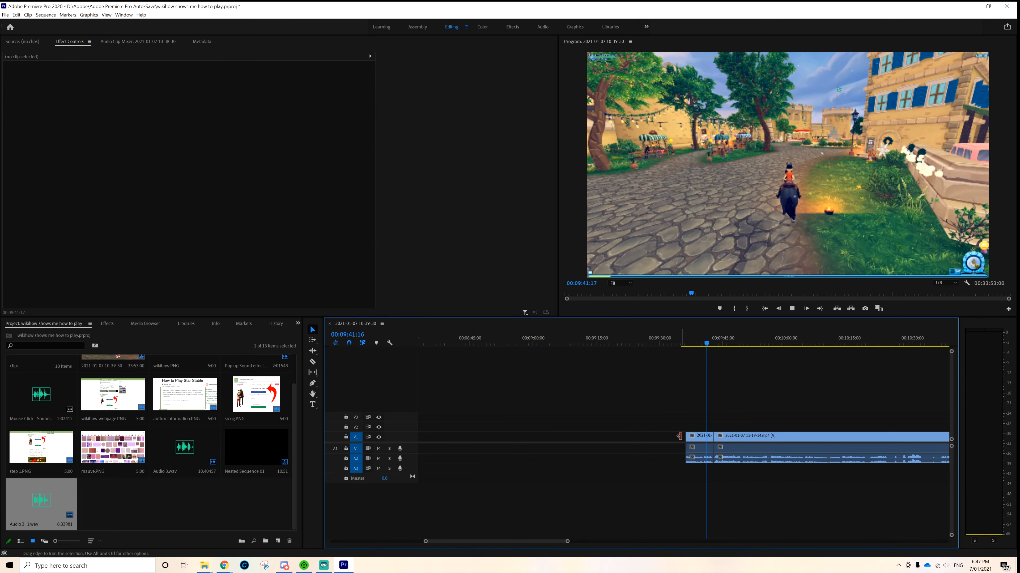
Step: Save the project and close the long gap in front of the town footage
key(ctrl+s)
mouse_move(421, 542)
mouse_down()
mouse_move(389, 542)
mouse_move(405, 542)
mouse_up()
key(space)
key(ctrl+shift+Escape)
click(557, 154)
click(610, 437)
key(Delete)
click(456, 343)
drag(508, 542, 515, 541)
key(space)
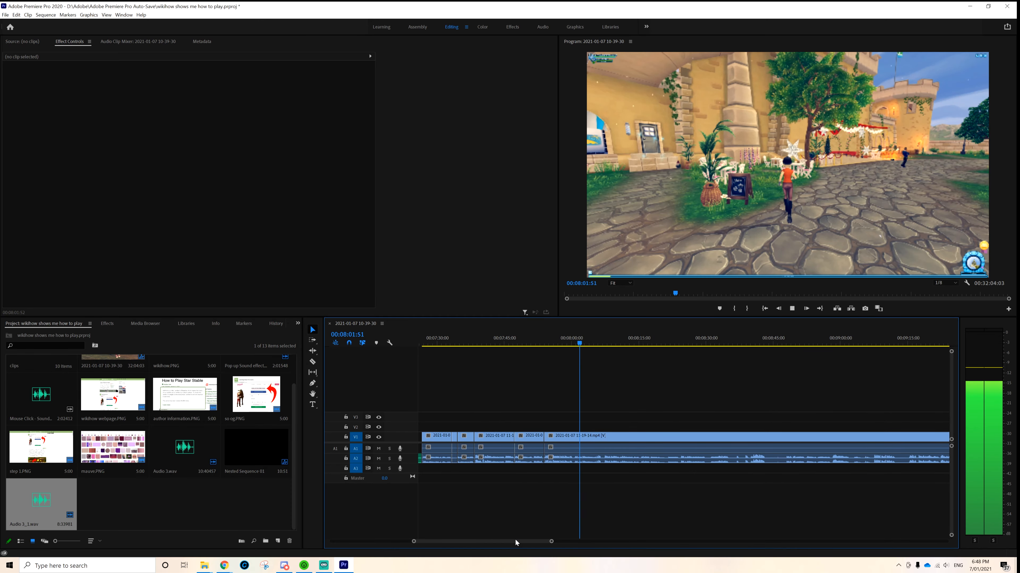
Step: Scale up the short café clip ending at about 8:39 for a zoom-in
drag(597, 344, 676, 428)
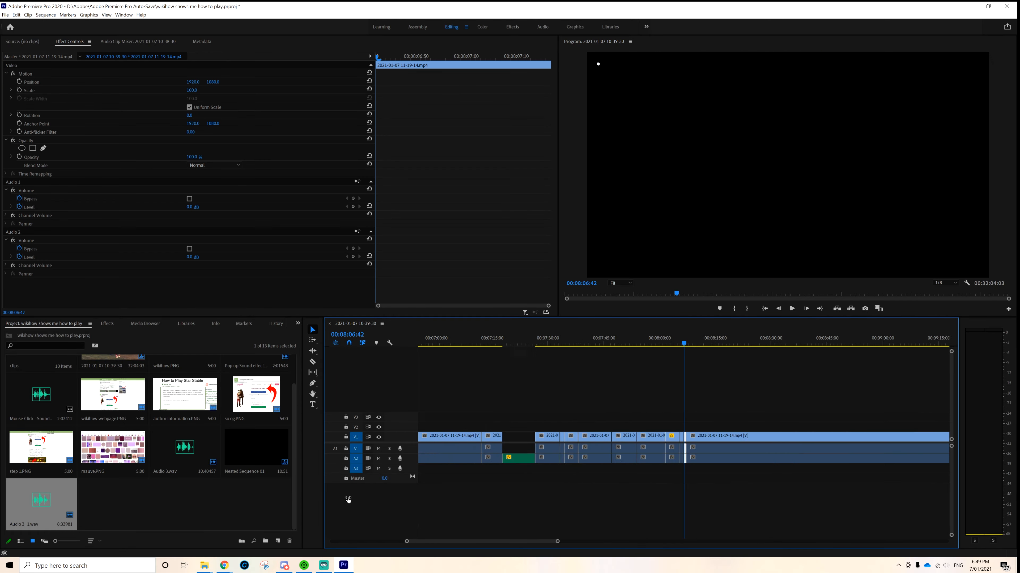
key(space)
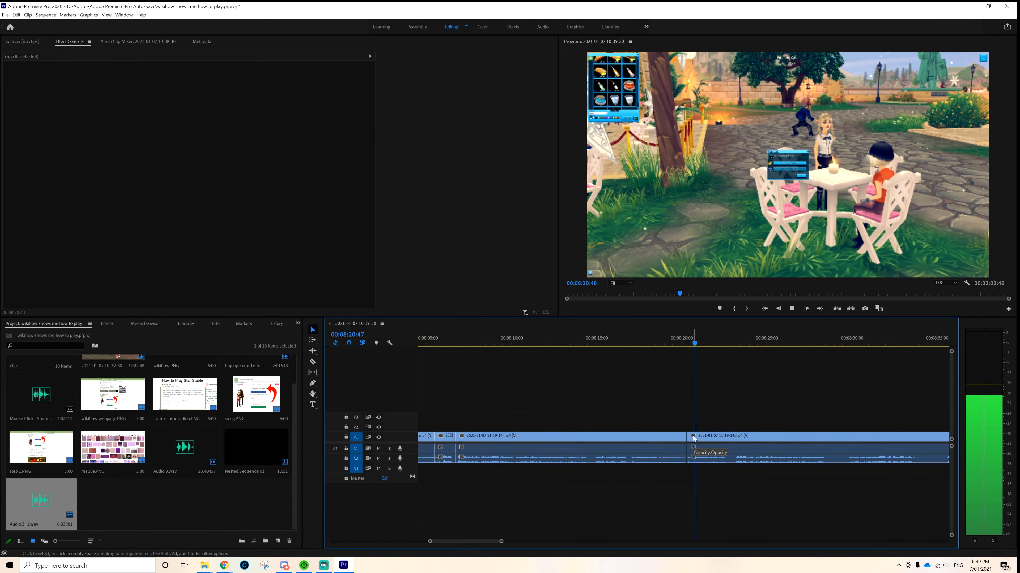
key(space)
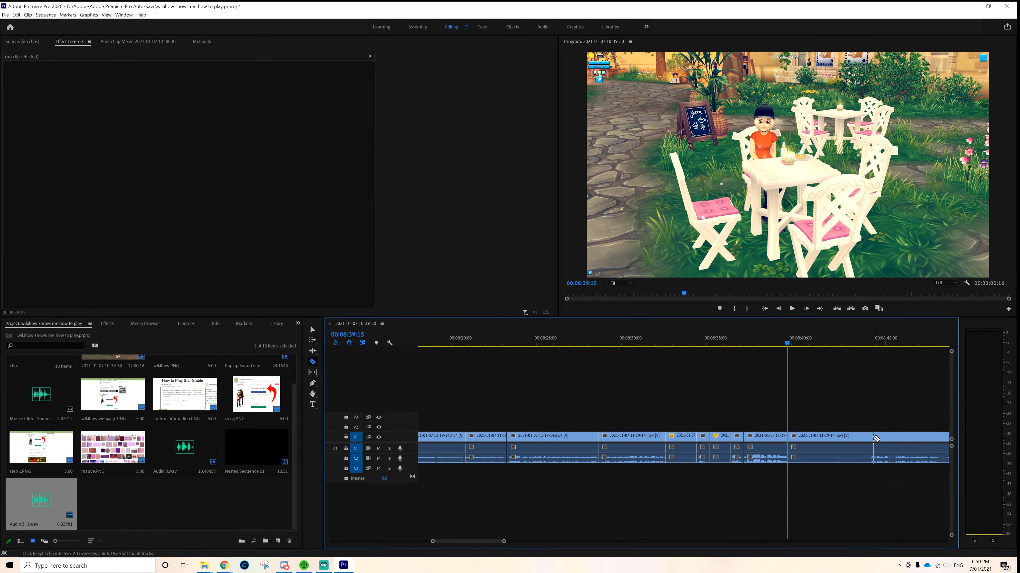
drag(192, 91, 257, 82)
click(770, 395)
key(space)
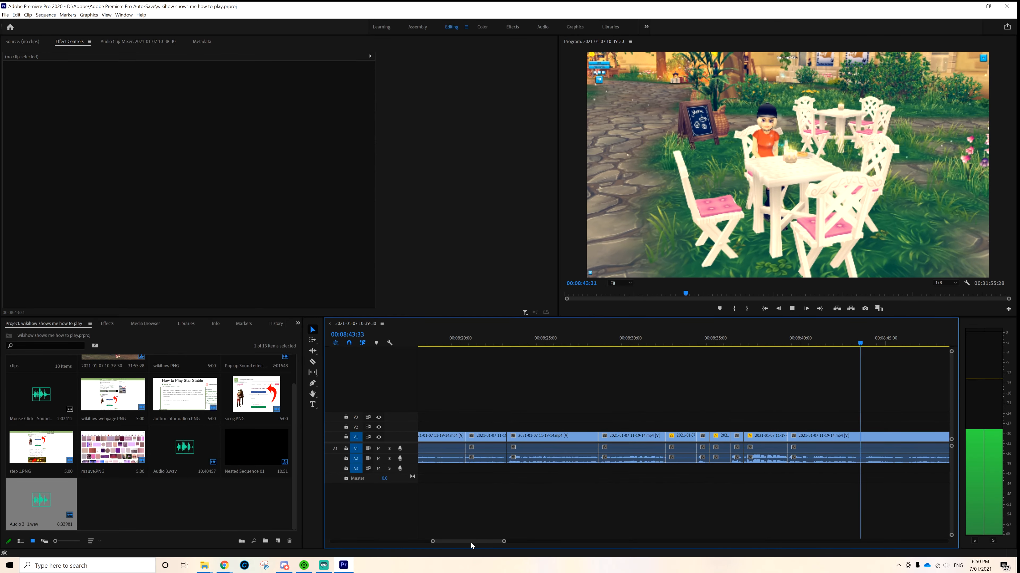
Step: Split the café clip around its pauses between about 8:49 and 8:59
drag(470, 542, 475, 541)
key(c)
click(558, 436)
click(621, 437)
click(639, 437)
click(666, 437)
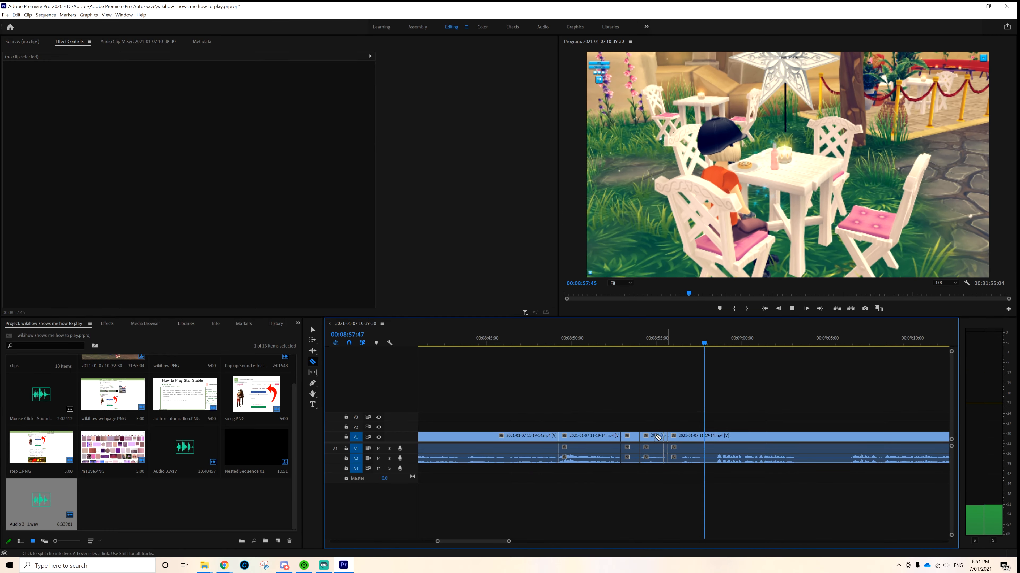
click(723, 437)
Step: Delete the short café piece at about 8:53 and close the gap it leaves
key(v)
click(630, 438)
key(Delete)
click(629, 438)
key(Delete)
key(space)
Step: Isolate the pause at about 9:00 with two cuts and delete that piece
drag(438, 542, 414, 542)
click(712, 437)
click(729, 437)
click(720, 437)
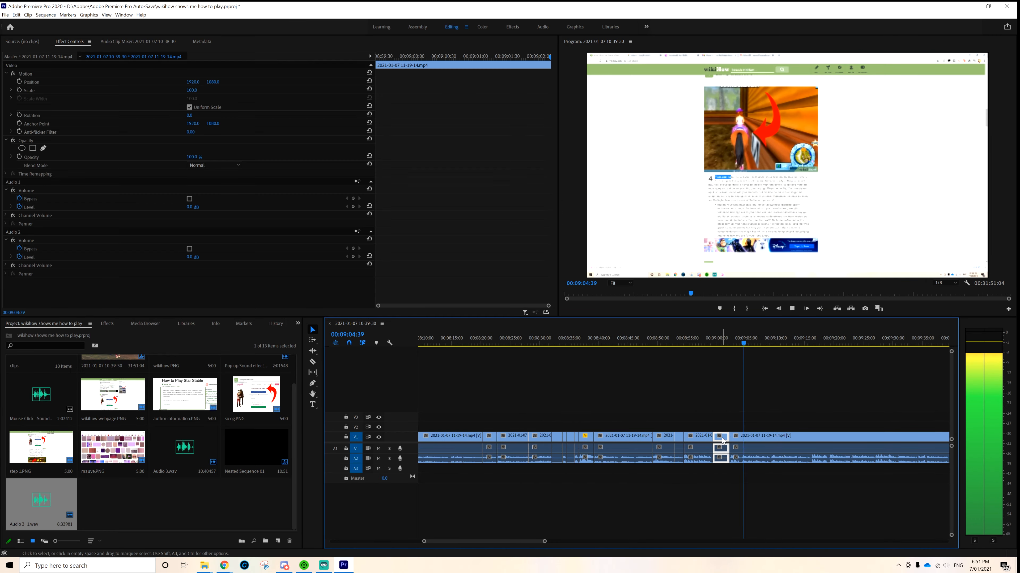
key(Delete)
Step: Cut the wikiHow article clip at about 10:11 and 10:16 and delete the piece in between
drag(553, 542, 603, 542)
drag(494, 542, 513, 542)
key(c)
click(594, 437)
click(604, 437)
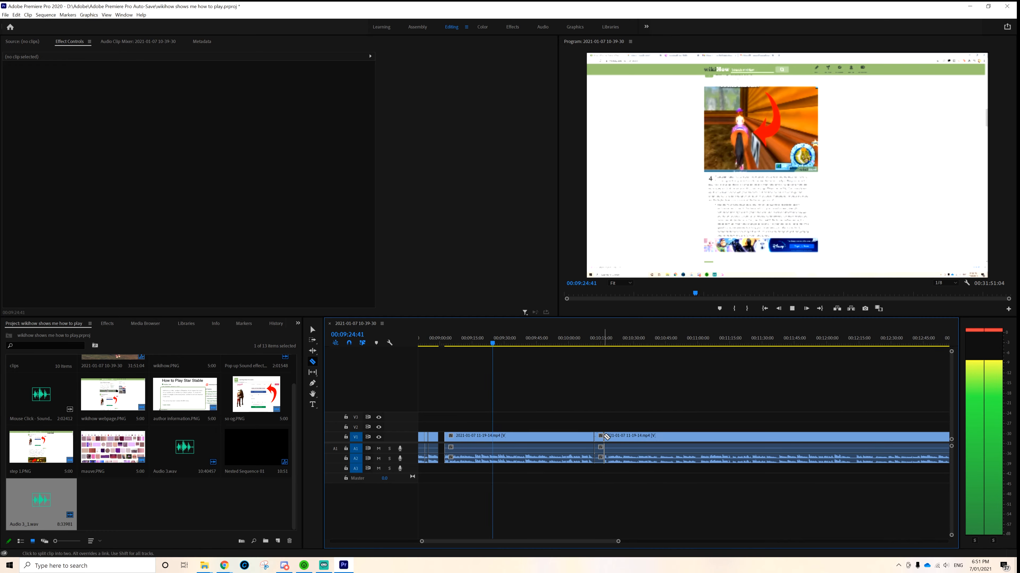
click(598, 438)
key(Delete)
Step: Scale up the wikiHow article clip starting at about 9:02 to enlarge the page text
click(516, 439)
drag(192, 90, 208, 90)
click(582, 396)
key(space)
Step: Zoom in on the short piece of the article clip at about 9:40 by scaling it up
mouse_move(422, 542)
mouse_down()
mouse_move(399, 542)
mouse_move(418, 542)
mouse_up()
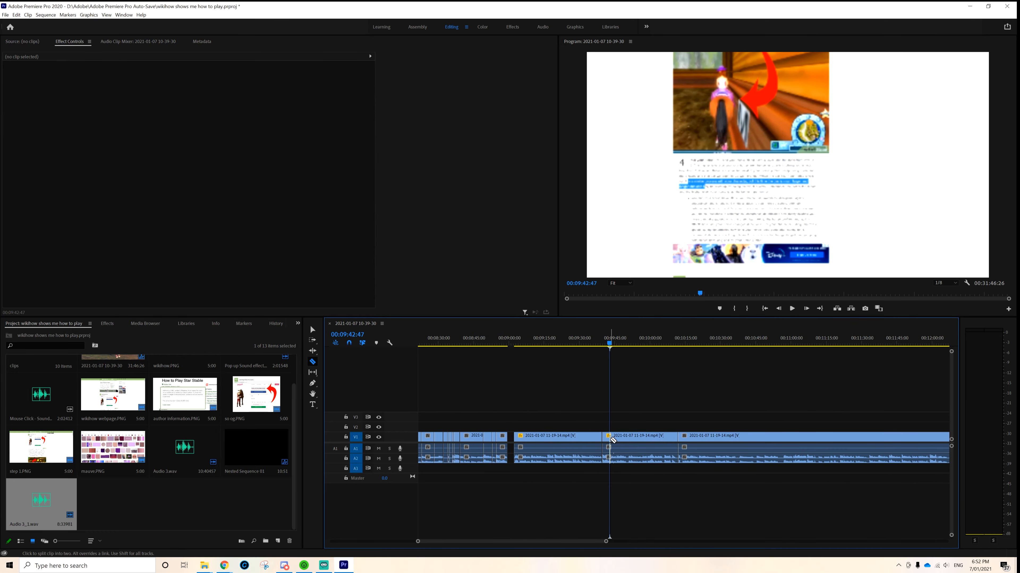
click(605, 437)
drag(192, 90, 265, 90)
click(625, 403)
key(space)
Step: Close the gap at about 9:00 and cut a short piece out of the article clip at about 9:47
click(510, 438)
key(Delete)
drag(418, 542, 446, 541)
click(674, 437)
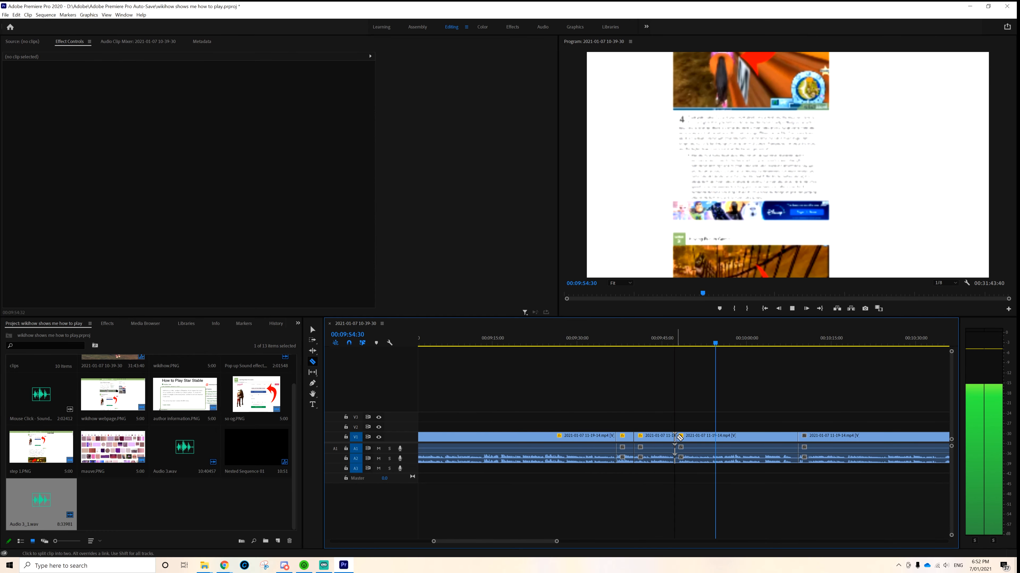
click(677, 439)
key(Delete)
Step: Split the article clip at about 10:02, set the preceding piece's speed to 200% and close the resulting gap
key(space)
key(ctrl+k)
right_click(578, 436)
click(602, 258)
text(200)
key(Return)
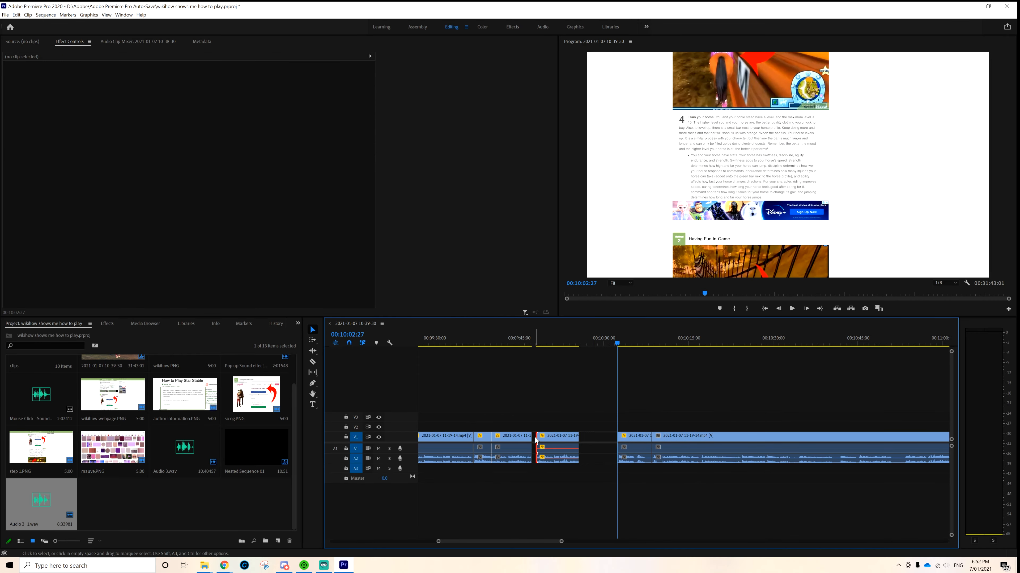
click(598, 437)
key(Delete)
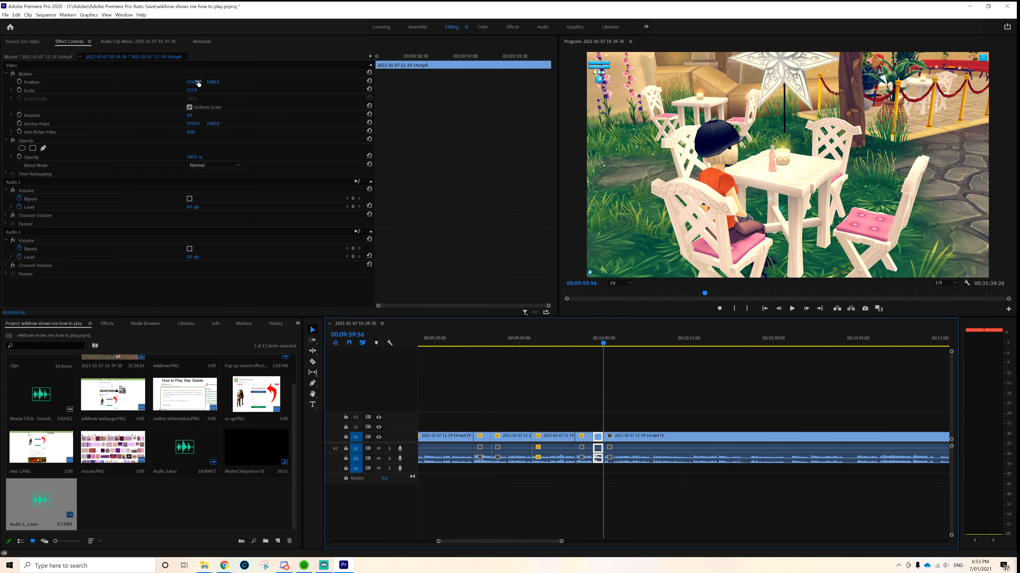
Step: Scale up the short clip at about 10:00 for a zoom-in
drag(438, 542, 450, 542)
click(634, 437)
drag(192, 91, 197, 91)
Step: Split off the pause in the café clip at about 10:08, delete it and close the gap
key(ctrl+k)
click(752, 445)
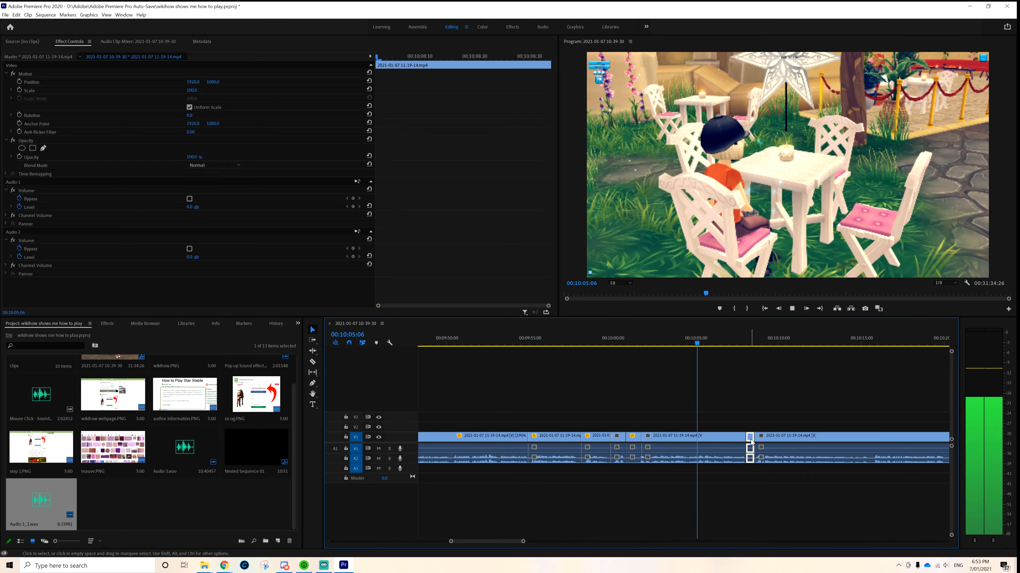
key(Delete)
click(751, 439)
key(Delete)
Step: Split the clip at the next pause and save the project
drag(447, 544, 448, 543)
key(space)
key(c)
click(701, 440)
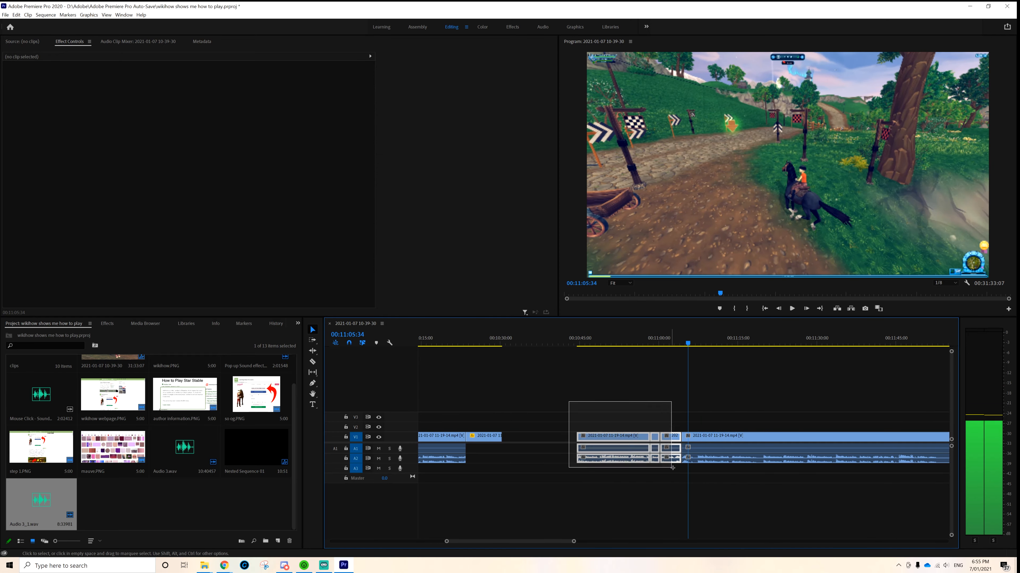
key(ctrl+s)
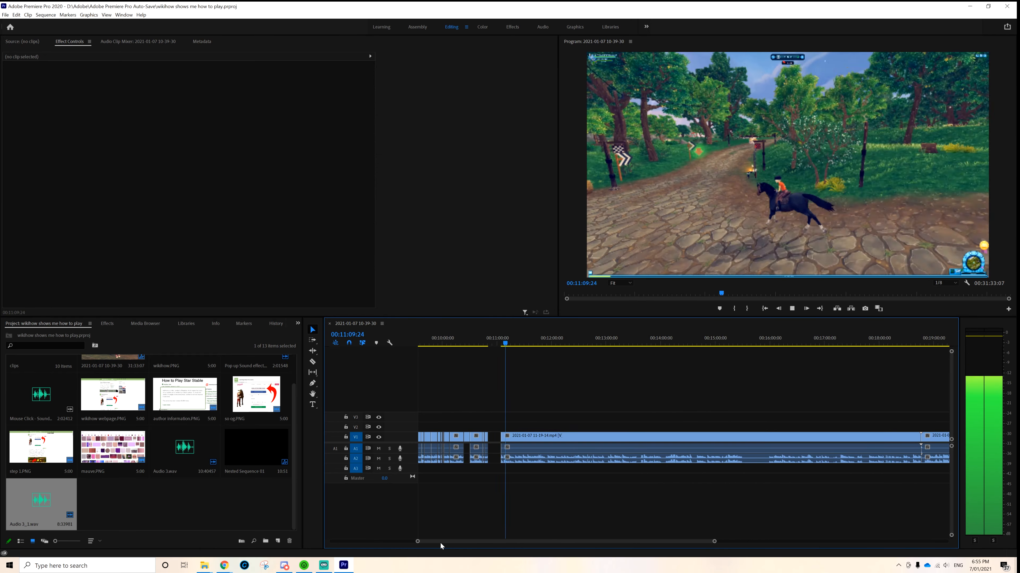
Step: Hide the main video track's output while finding the boring riding stretch after about 11:03, and speed that clip up
click(378, 437)
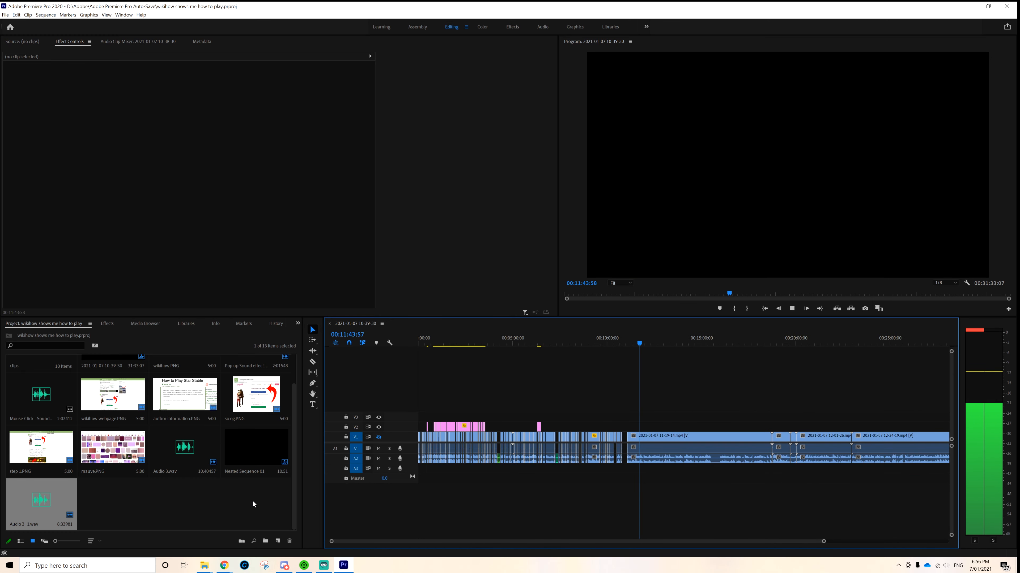
scroll(597, 539, up, 5)
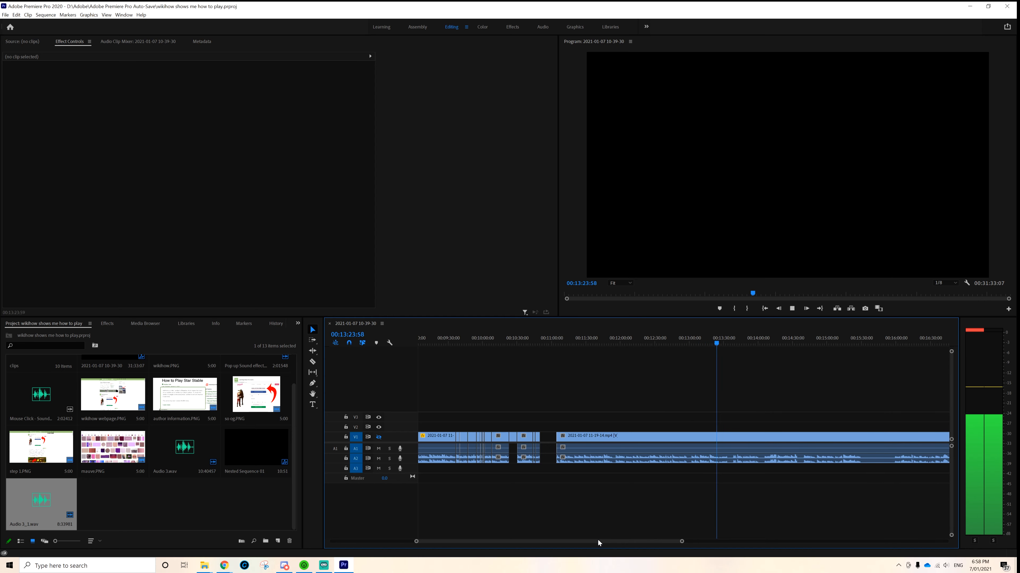
drag(598, 543, 634, 543)
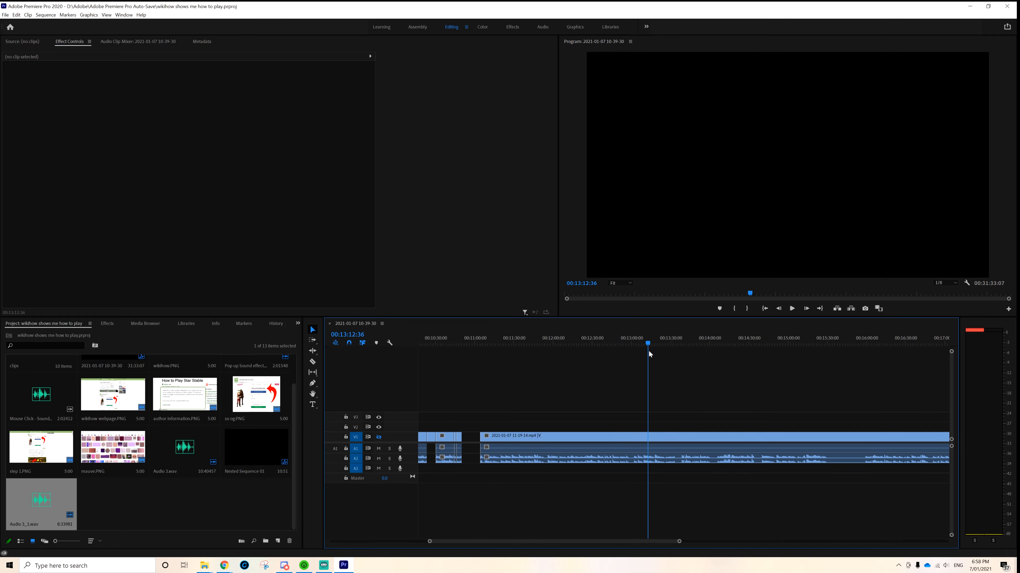
right_click(514, 437)
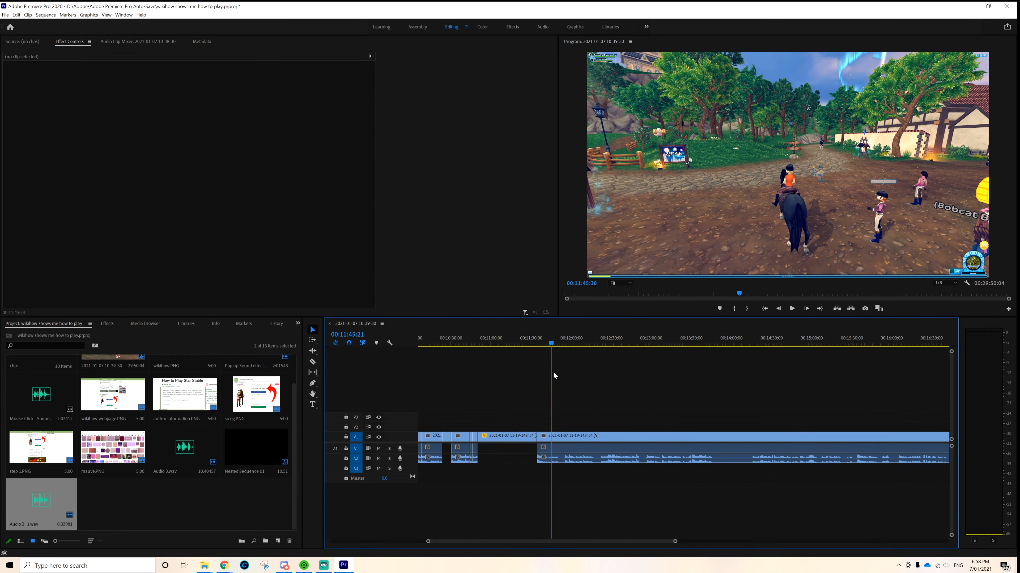
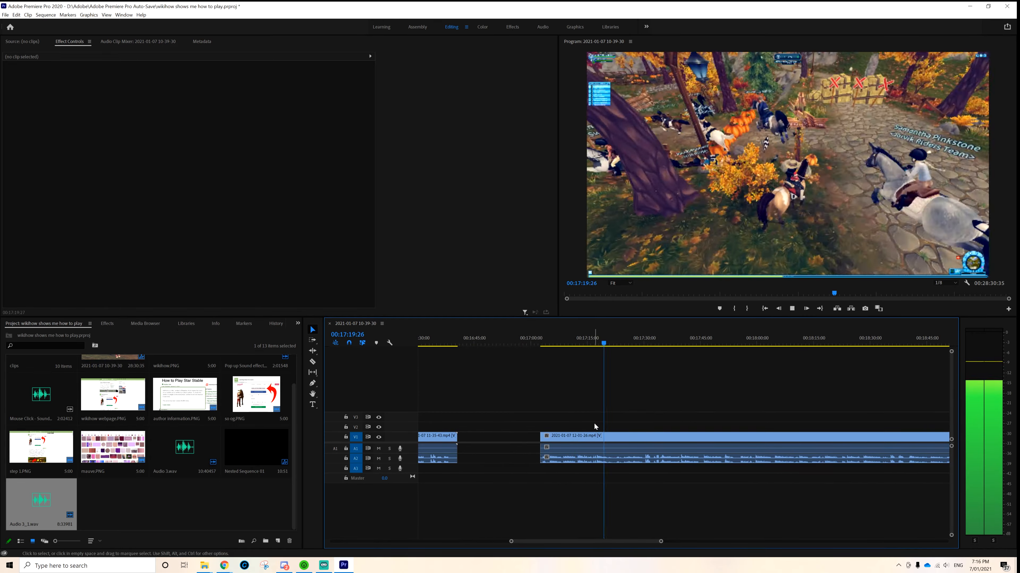
Step: Split the autumn race clip at about 17:29
key(c)
click(640, 439)
key(v)
drag(661, 542, 741, 542)
drag(605, 543, 618, 540)
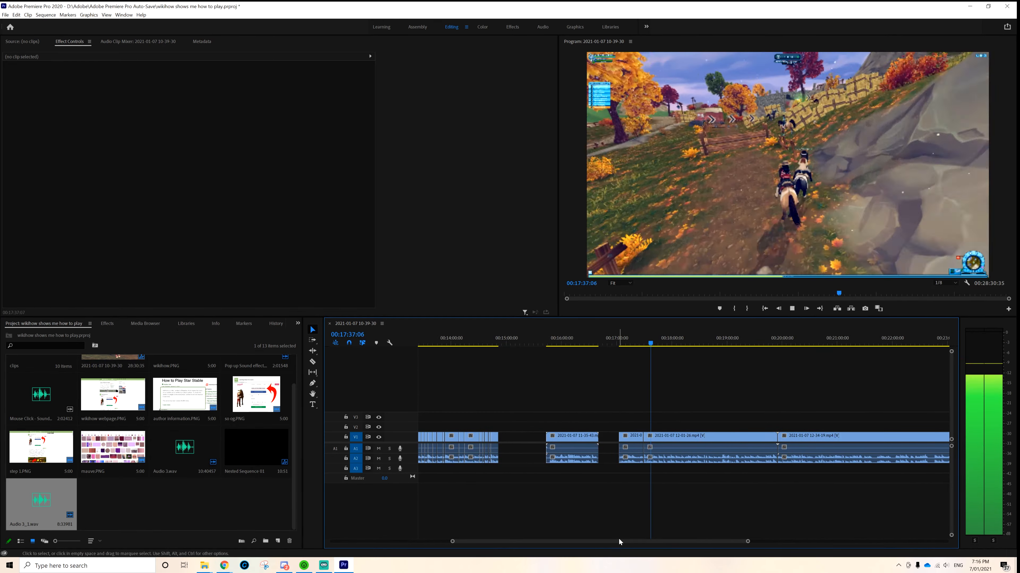
Step: Cut the race clip again at about 17:35 and delete the piece between the two cuts
key(=)
key(=)
key(=)
click(654, 340)
key(c)
click(655, 439)
key(v)
click(646, 439)
key(Delete)
Step: Split the race clip at about 17:45, move the short piece back against the previous clip and delete the remaining gap
key(c)
click(686, 438)
key(v)
drag(671, 439, 655, 439)
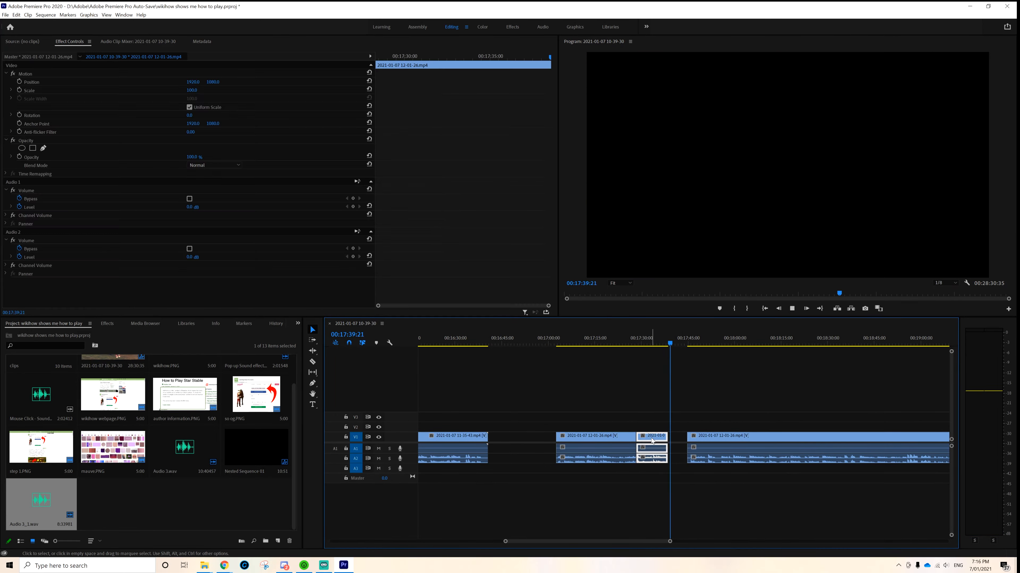
click(679, 439)
key(Delete)
Step: Split the race footage at the end of its boring section and set that section's speed to 400%
click(830, 340)
drag(474, 541, 340, 541)
click(700, 344)
key(ctrl+k)
click(642, 439)
key(ctrl+r)
text(400)
key(Return)
Step: Delete the gap left behind the sped-up clip and go to about 16:15
key(space)
click(680, 438)
click(830, 439)
key(Delete)
click(609, 343)
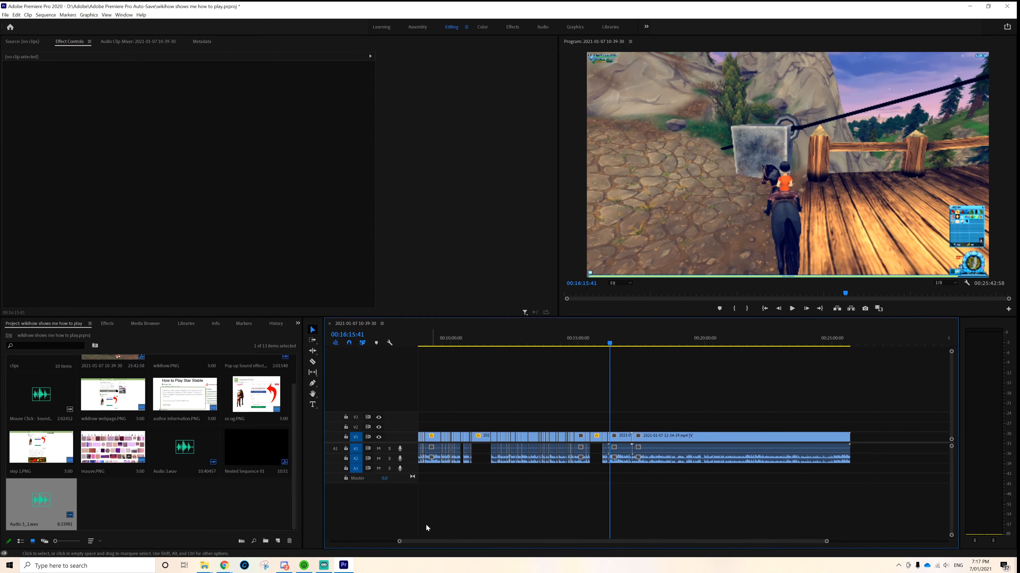
Step: Split the riding clip after the wooden platform scene, delete the piece before the cut and play on from there
drag(426, 542, 491, 541)
key(c)
click(680, 438)
click(673, 438)
key(Delete)
click(663, 344)
key(space)
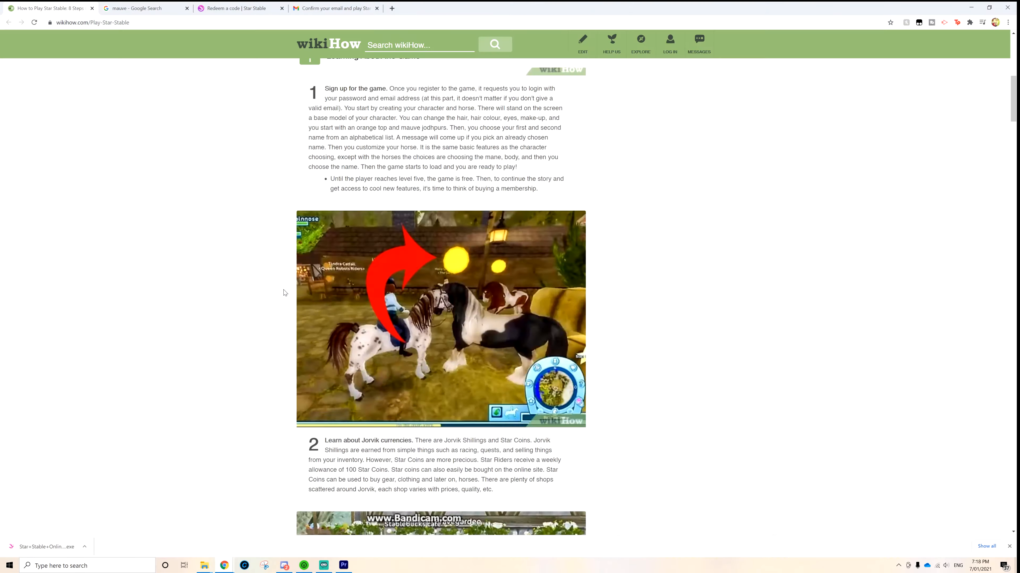
Step: Take a screenshot of the article's third step on the wikiHow page and save it as wikihow step 3
scroll(287, 504, down, 10)
click(264, 566)
drag(130, 148, 715, 446)
key(ctrl+s)
text(quests)
key(Return)
Step: Switch to Premiere Pro and import wikihow step 3.PNG into the project
click(344, 566)
key(ctrl+i)
text(wikihow step 3.PNG)
key(Return)
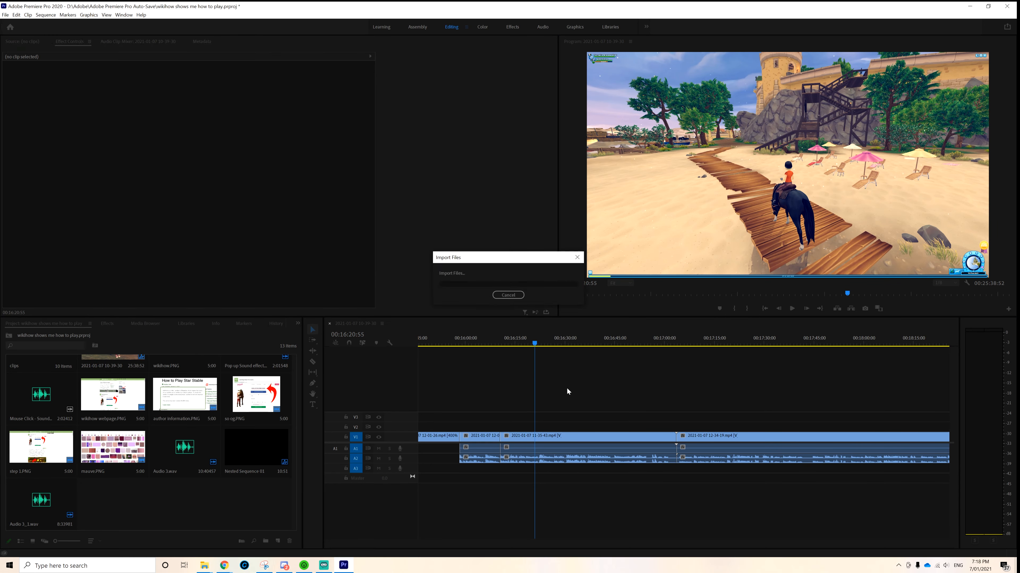
Step: Place the wikihow step 3 image on track V2 above the clip starting at about 16:10 and extend it across that clip
drag(113, 500, 502, 427)
drag(516, 426, 583, 426)
key(space)
drag(191, 96, 217, 96)
click(582, 415)
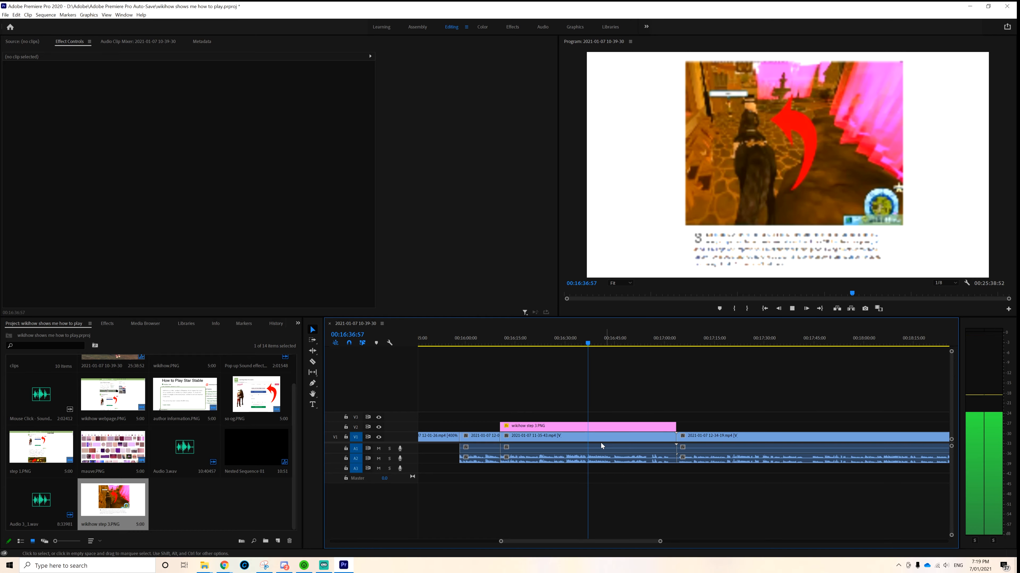
Step: Ripple-delete an unwanted piece of the riding footage and trim the wikihow step 3 image to end at about 16:54
click(724, 437)
key(shift+Delete)
drag(659, 542, 623, 540)
drag(709, 426, 567, 426)
click(606, 406)
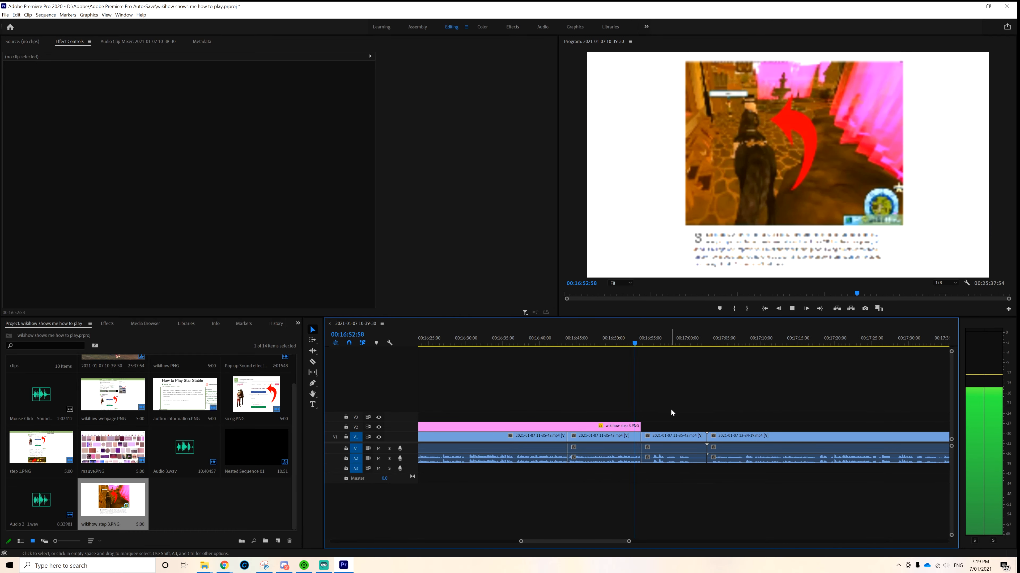
Step: Delete an unwanted piece of the riding footage, tighten the cut near 17:02, remove the gap near 16:54 and play it back
key(Delete)
click(675, 344)
mouse_move(707, 437)
mouse_down()
mouse_move(689, 437)
mouse_move(759, 437)
mouse_move(697, 437)
mouse_up()
click(646, 437)
key(Delete)
click(633, 344)
key(space)
key(space)
Step: Add the text "one eternity later" over the gameplay footage
click(758, 411)
double_click(200, 504)
scroll(180, 160, down, 1)
click(291, 255)
click(312, 405)
click(715, 176)
text(one eternity later)
click(313, 329)
Step: Move the next riding clip earlier, delete the leftover beside it and play on
drag(713, 437, 687, 437)
click(707, 438)
key(Delete)
key(space)
mouse_move(520, 541)
mouse_down()
mouse_move(470, 541)
mouse_move(530, 541)
mouse_up()
Step: Cut out the riding footage from about 17:14 to 17:16 and split the clip again near 17:22
key(ctrl+k)
key(ctrl+k)
click(494, 436)
key(Delete)
key(ctrl+k)
key(ctrl+k)
key(ctrl+k)
key(ctrl+k)
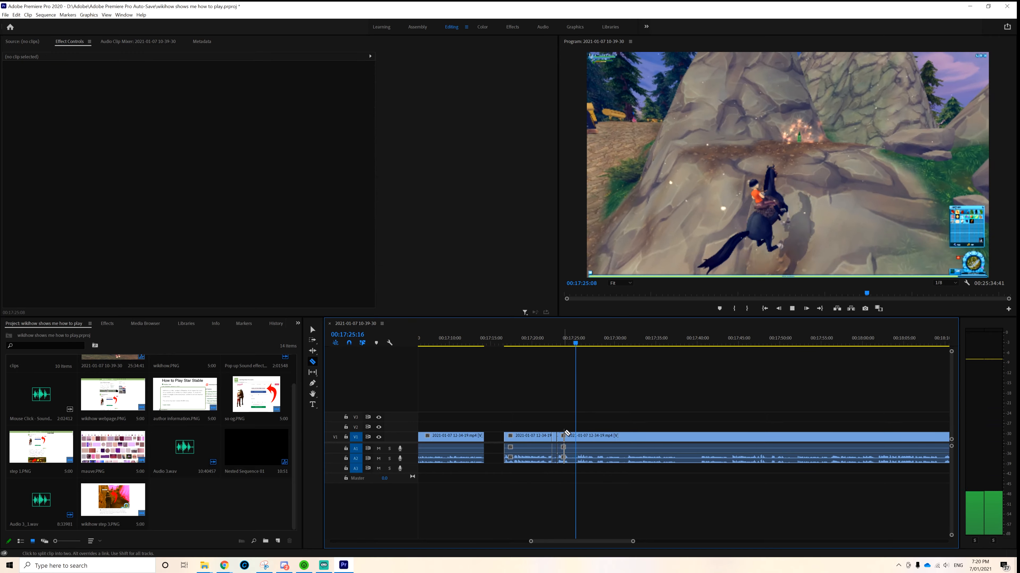
Step: Cut the unwanted pieces out of the mountain riding footage between about 17:22 and 17:37
click(554, 437)
shift+click(573, 437)
key(Delete)
key(ctrl+k)
key(ctrl+k)
click(679, 437)
key(Delete)
click(573, 437)
key(Delete)
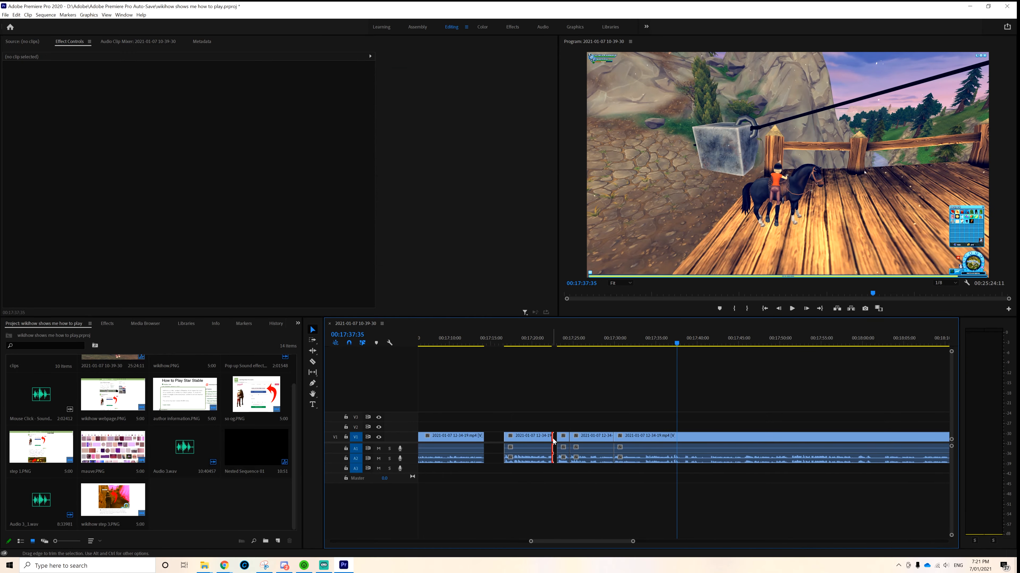
Step: Delete the gap at about 17:15, split the footage after about 17:38 and delete the unwanted pieces there
click(493, 437)
key(Delete)
click(684, 342)
key(ctrl+k)
key(ctrl+k)
click(721, 439)
key(Delete)
click(685, 436)
key(Delete)
Step: Split the mountain scene at about 17:48 and delete the short unwanted pieces
key(ctrl+k)
key(ctrl+k)
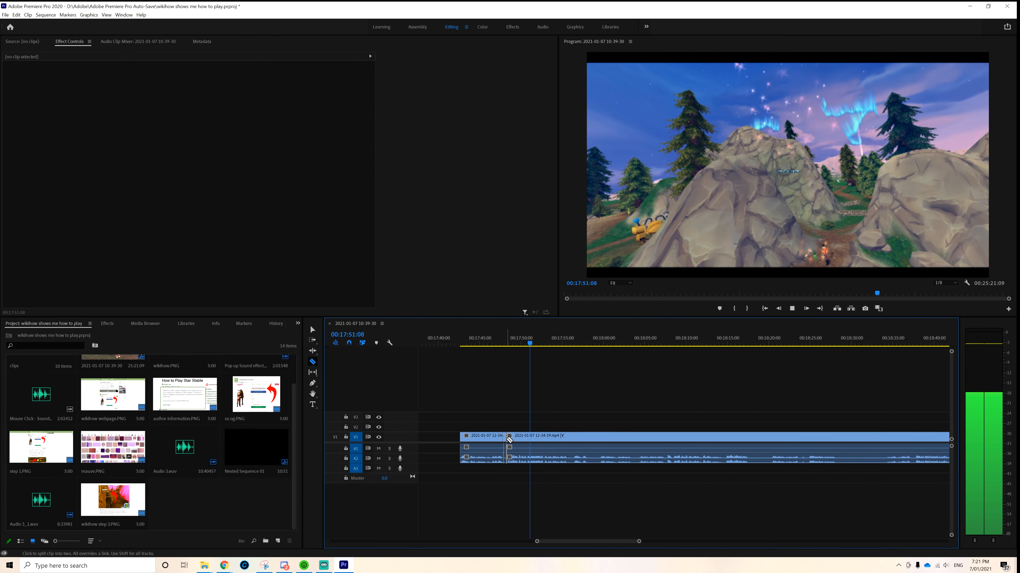
key(Delete)
click(571, 438)
key(Delete)
Step: Split the footage around 17:55 and 17:57, delete the unwanted piece and adjust the start of the preceding clip
key(ctrl+k)
key(ctrl+k)
click(587, 438)
key(Delete)
click(574, 437)
drag(485, 437, 489, 437)
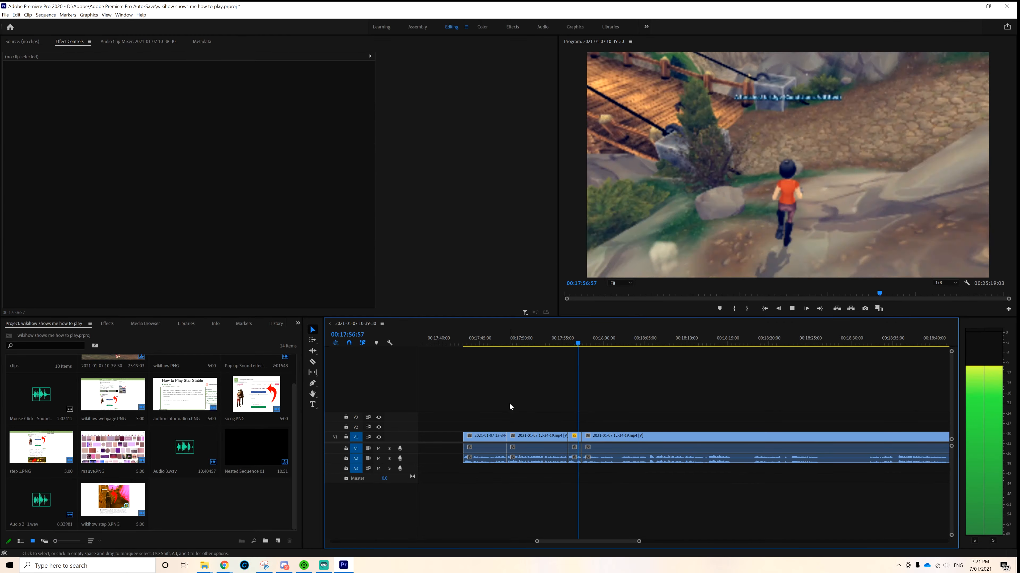
Step: Split the footage near 18:01, delete the short unwanted piece and remove the gap it leaves
key(ctrl+k)
key(ctrl+k)
click(619, 437)
key(Delete)
click(618, 438)
key(Delete)
Step: Play through the bridge cutscene, delete its piece from about 18:14 to 18:18 and remove a further unwanted piece
key(space)
key(Delete)
click(750, 437)
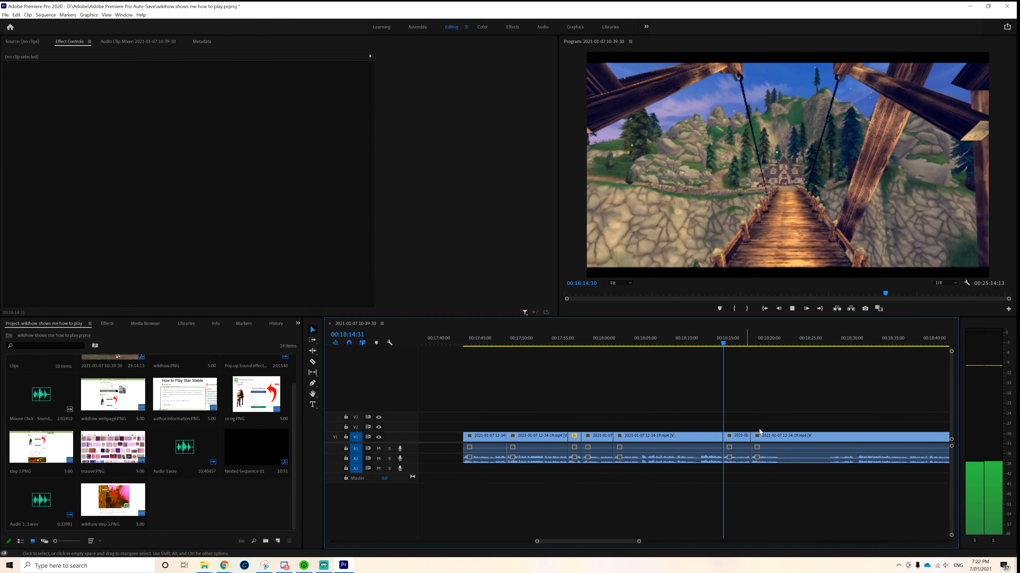
click(737, 437)
key(Delete)
key(space)
click(817, 437)
key(Delete)
Step: Split the bridge riding clip at about 18:36 and delete the unwanted footage after it
key(space)
scroll(649, 437, down, 3)
click(658, 437)
click(688, 436)
key(Delete)
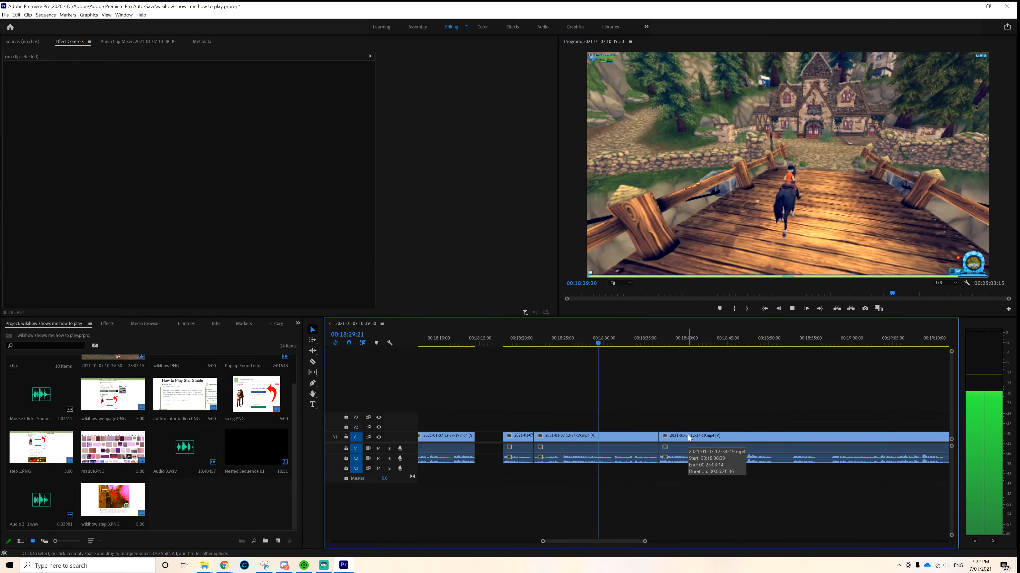
Step: Split the riding clip at several points between about 18:34 and 18:36 and play on
key(space)
key(c)
click(638, 437)
click(650, 437)
click(644, 437)
key(space)
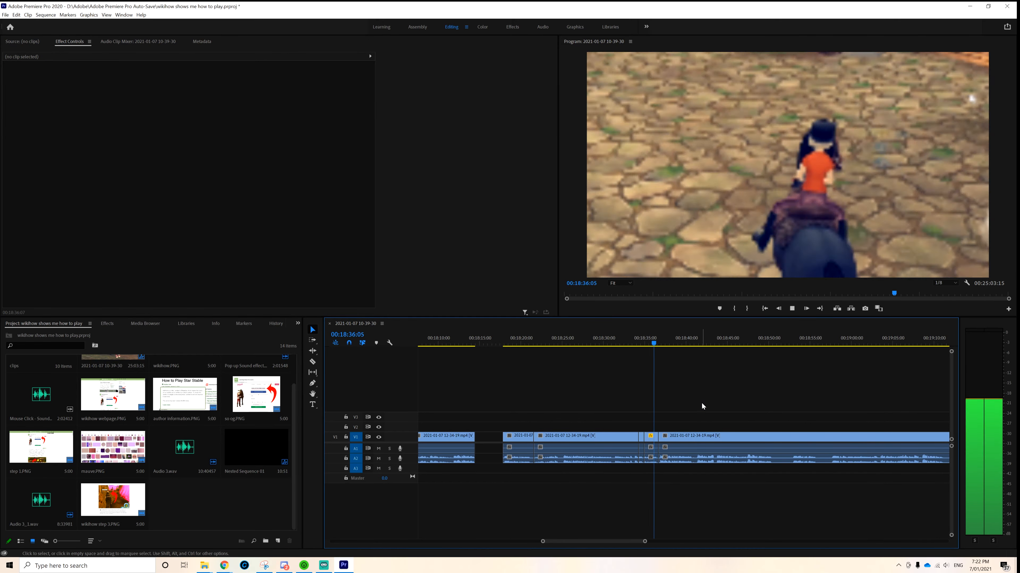
Step: Split the clip at about 18:40 and 18:41, delete the short piece between the cuts and play on
key(space)
key(c)
click(691, 438)
click(695, 438)
key(v)
click(694, 437)
key(Delete)
key(space)
drag(553, 542, 559, 542)
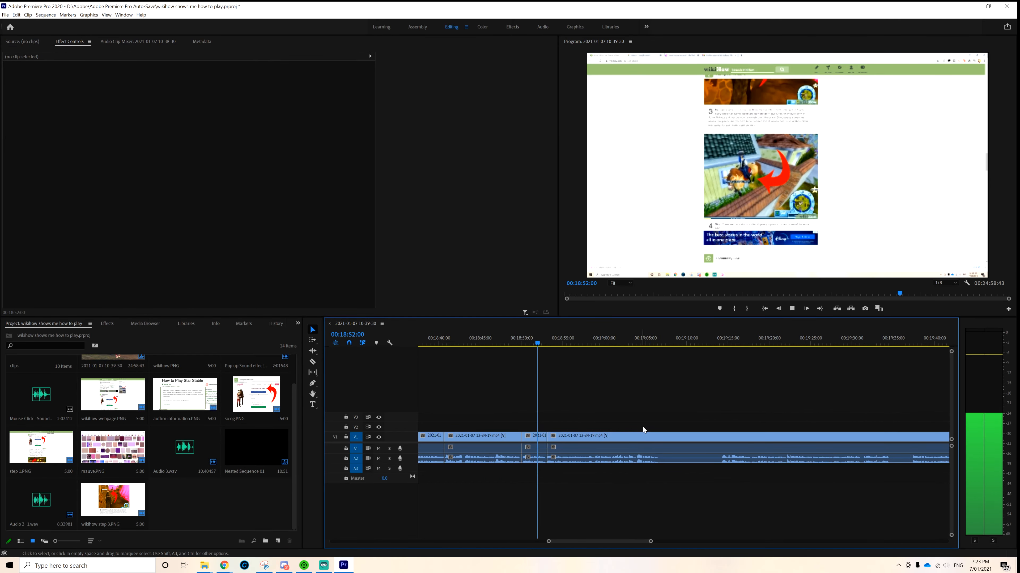
Step: Cut out the section between about 19:06 and 19:14 and a short piece near 19:27
click(657, 437)
click(722, 437)
click(688, 437)
key(Delete)
click(826, 437)
click(837, 437)
key(Delete)
click(646, 437)
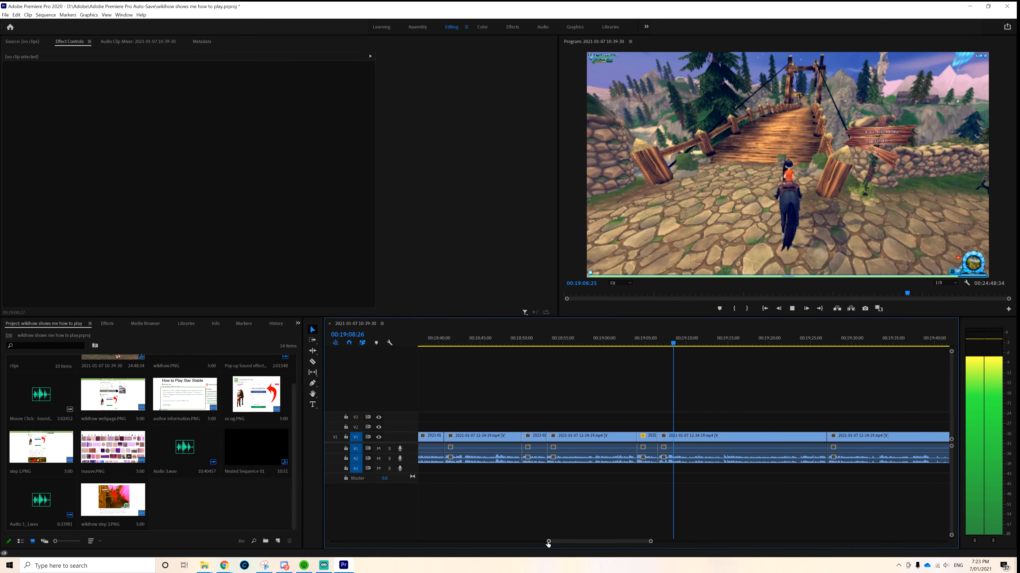
Step: Split the following riding clip near 19:39 and delete the short unwanted piece
mouse_move(548, 542)
mouse_down()
mouse_move(517, 542)
mouse_move(567, 542)
mouse_up()
key(c)
click(610, 437)
click(605, 437)
key(Delete)
Step: Split the stable-yard ride at about 19:32 and delete the piece up to the next cut
key(c)
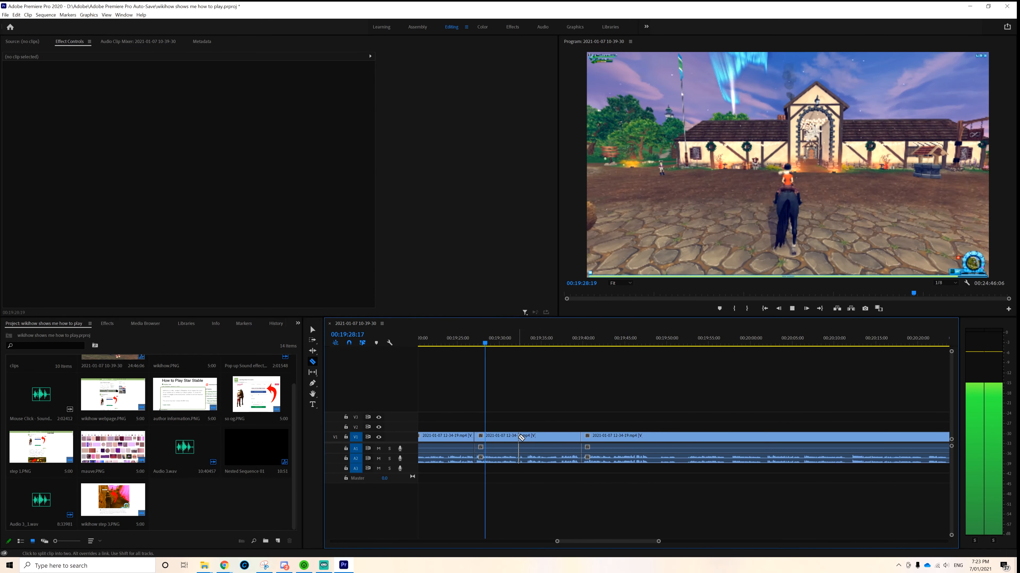
click(519, 437)
key(v)
click(542, 437)
key(Delete)
Step: Split the footage around the loading screen at about 19:46, 19:48 and 19:56
key(c)
click(639, 437)
click(655, 437)
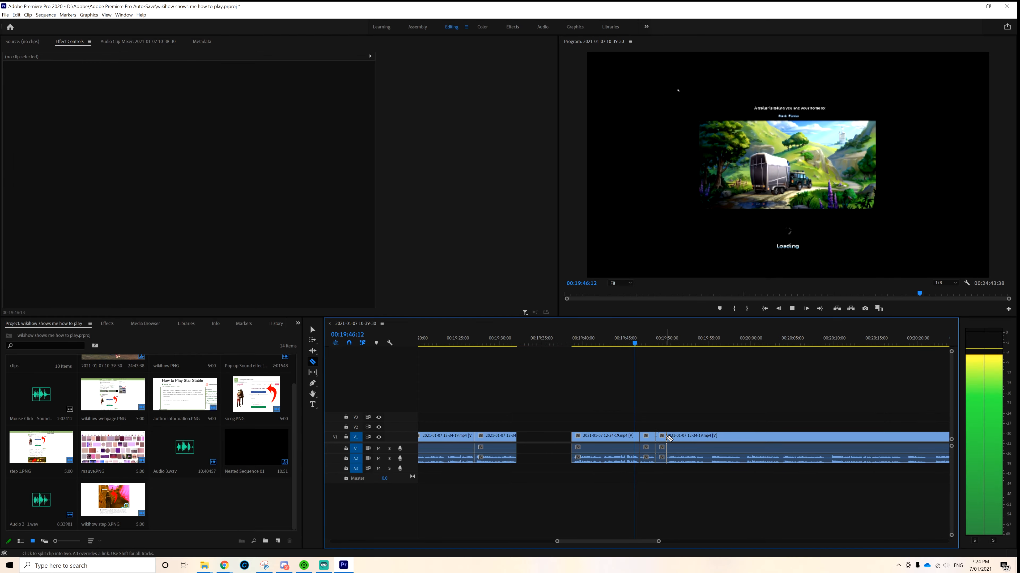
click(723, 437)
Step: Split the harbour and horse-market footage at about 20:06, 20:15, 20:17, 20:23 and 20:28
scroll(626, 439, down, 5)
click(550, 437)
click(624, 437)
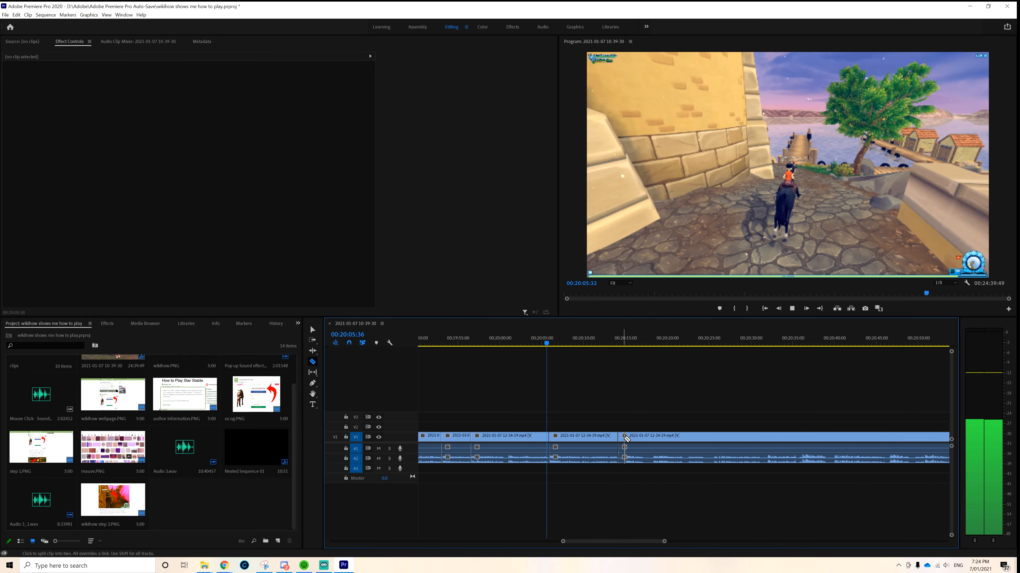
click(646, 437)
click(689, 437)
click(739, 437)
key(v)
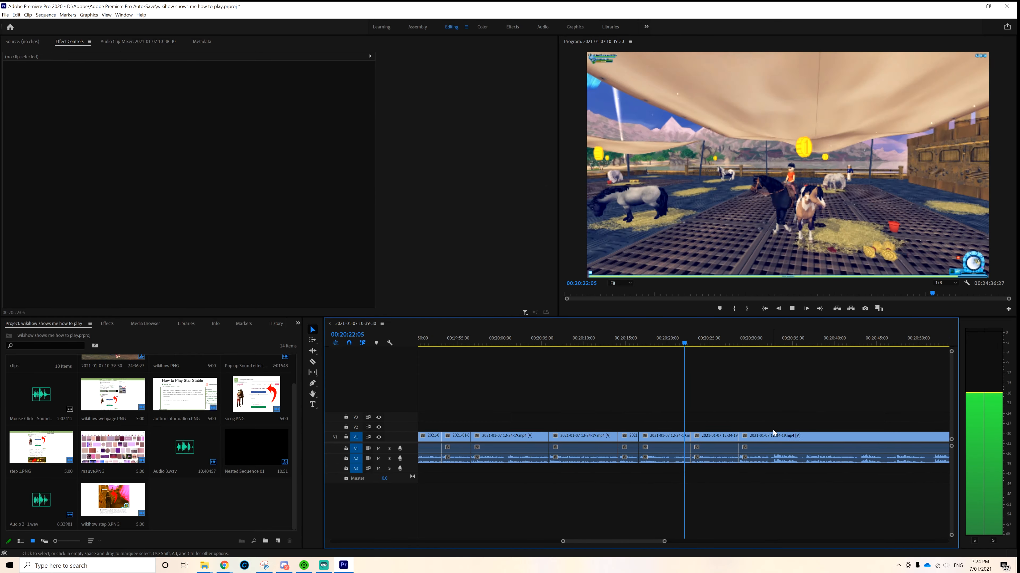
Step: Split the new-horse footage at about 20:50 and delete the piece from about 20:45 up to that cut
scroll(657, 435, down, 5)
key(c)
click(667, 437)
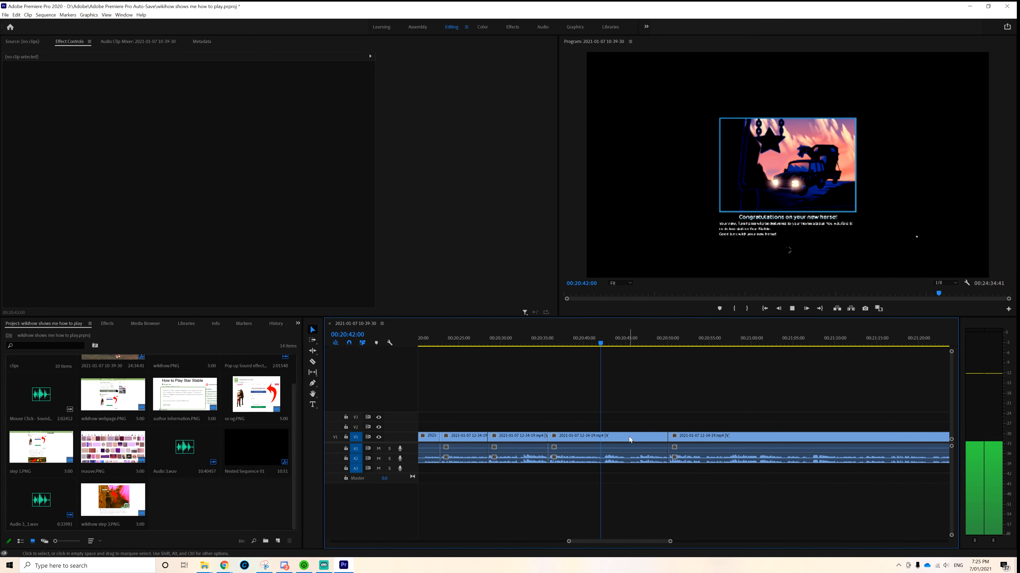
key(v)
click(639, 437)
key(Delete)
Step: Split the footage at about 21:04 and delete the piece from there to about 21:07
scroll(624, 538, down, 5)
key(c)
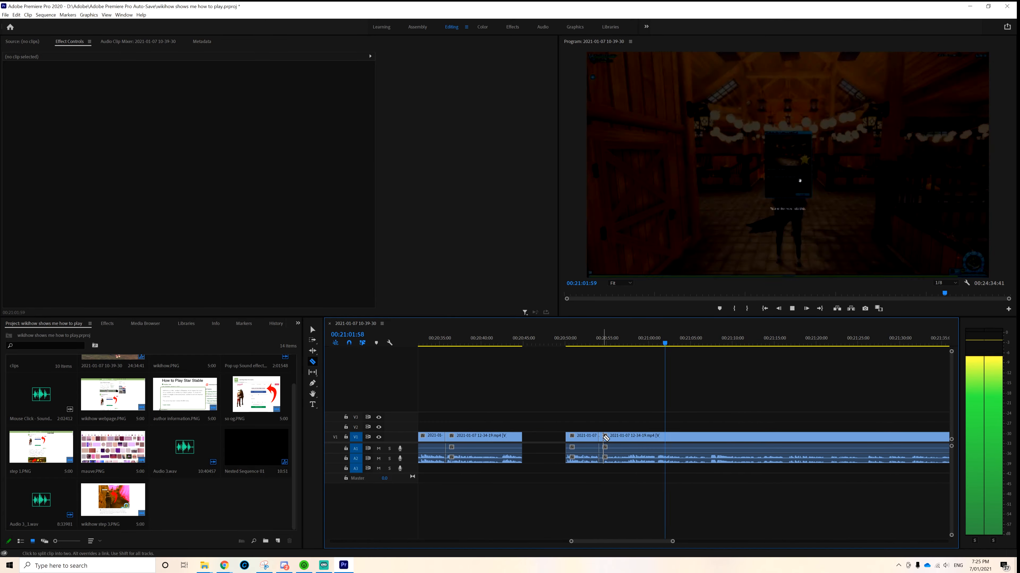
click(684, 437)
key(v)
click(694, 437)
key(Delete)
Step: Split the stable footage at about 21:25, 21:26 and 21:28 and delete the piece between the first two cuts
scroll(602, 525, down, 8)
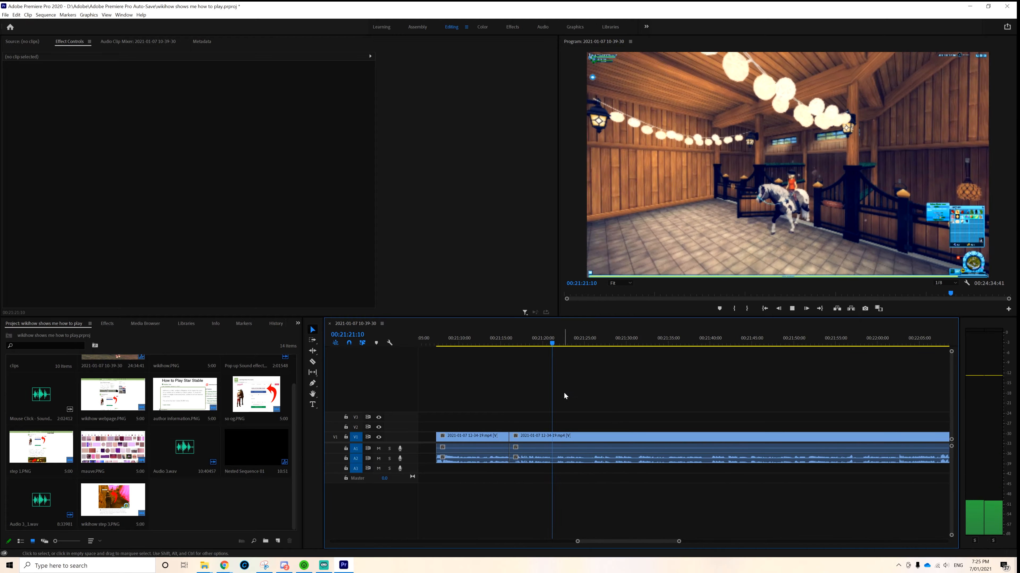
click(583, 437)
click(593, 437)
click(613, 437)
key(v)
click(588, 437)
key(Delete)
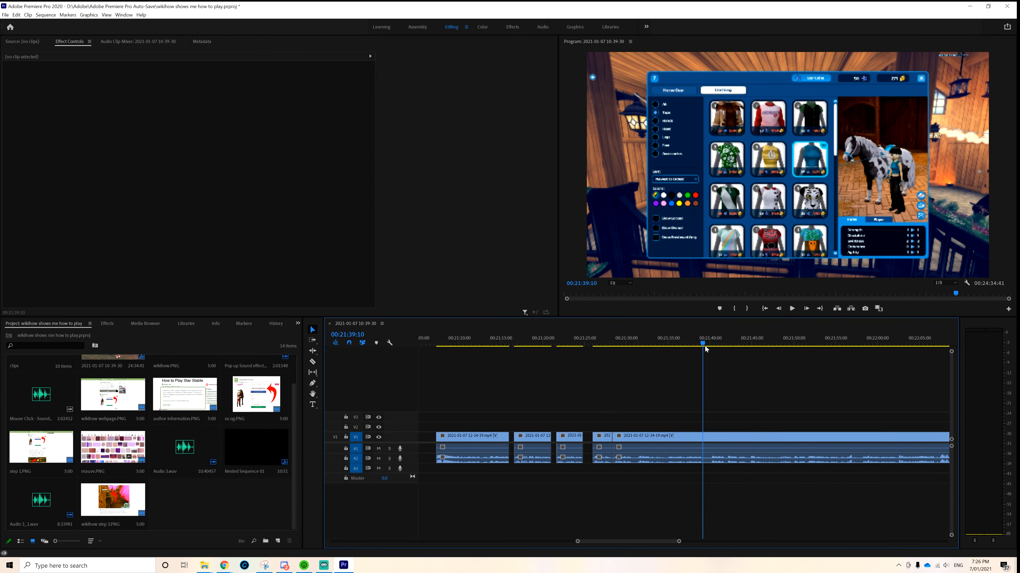
Step: Split the stable footage at about 21:57 and delete the piece before the cut
scroll(582, 393, down, 5)
key(minus)
key(c)
click(719, 437)
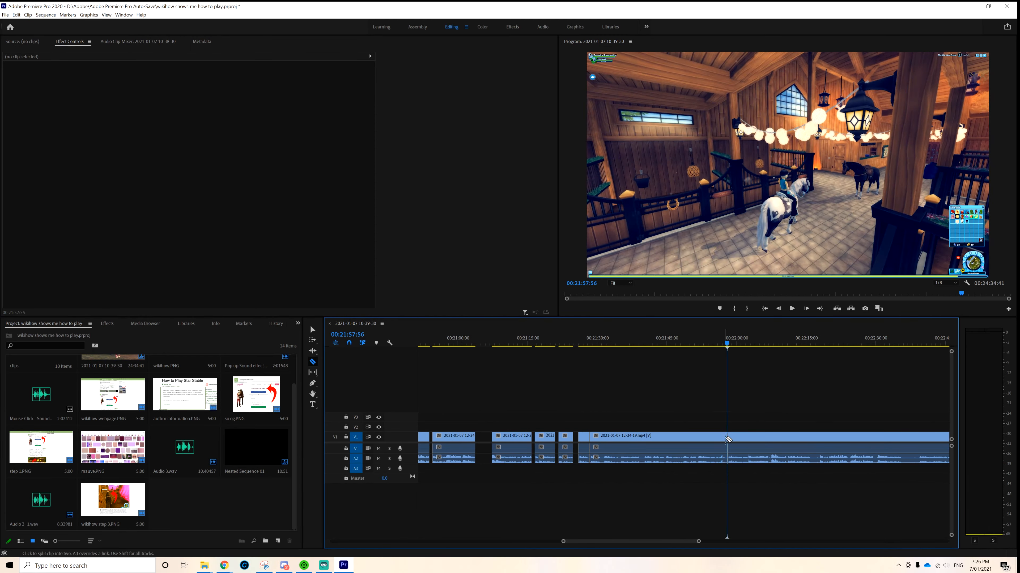
key(v)
click(650, 437)
key(Delete)
Step: Ripple-delete a short piece of the outdoor riding footage between about 22:15 and 22:35, and play the result
scroll(615, 541, down, 5)
key(equal)
click(740, 440)
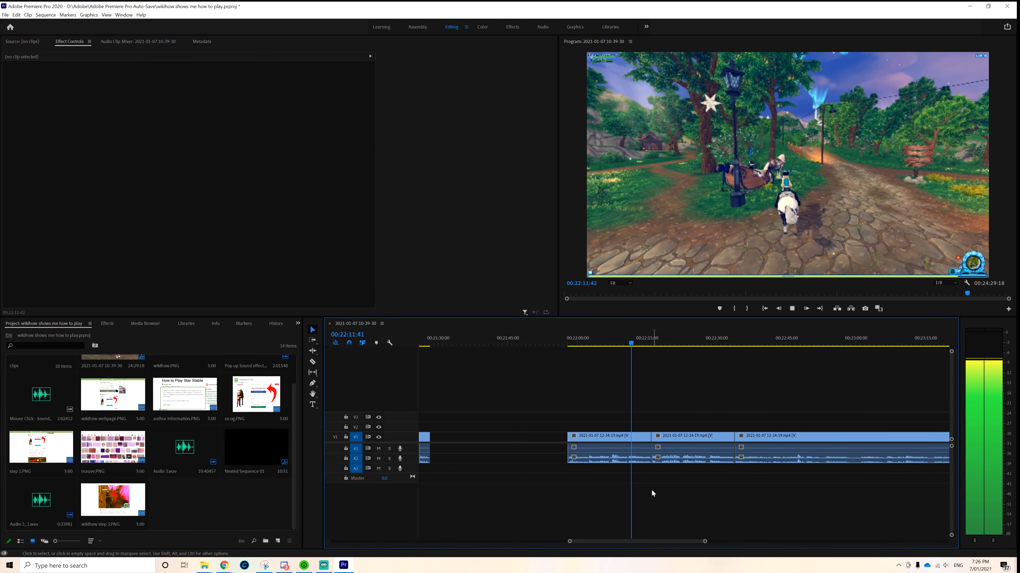
key(shift+Delete)
key(space)
key(minus)
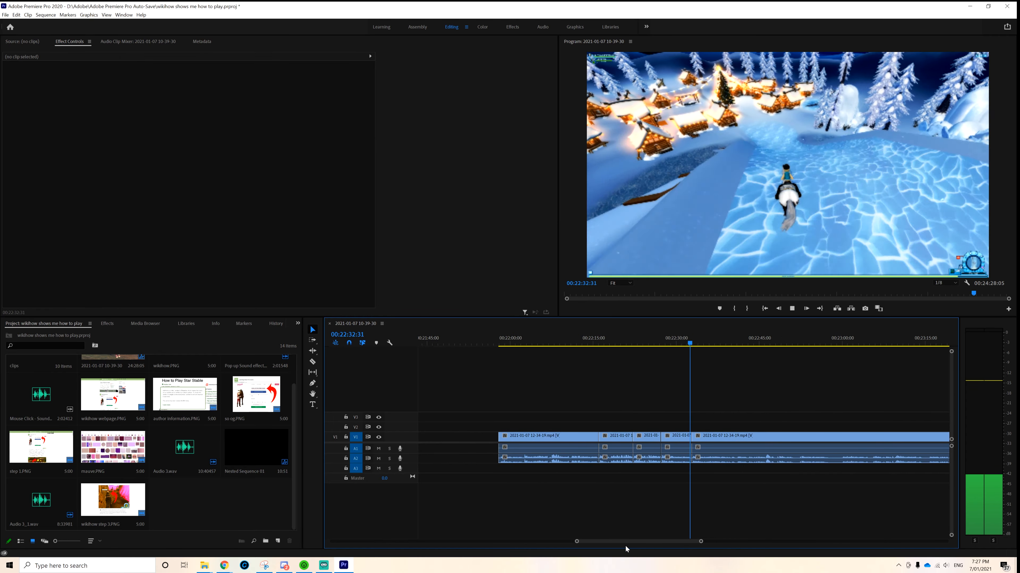
Step: Add a text title reading "another eternity later" in the gap at about 23:10
drag(626, 542, 553, 541)
key(space)
key(space)
drag(649, 542, 662, 544)
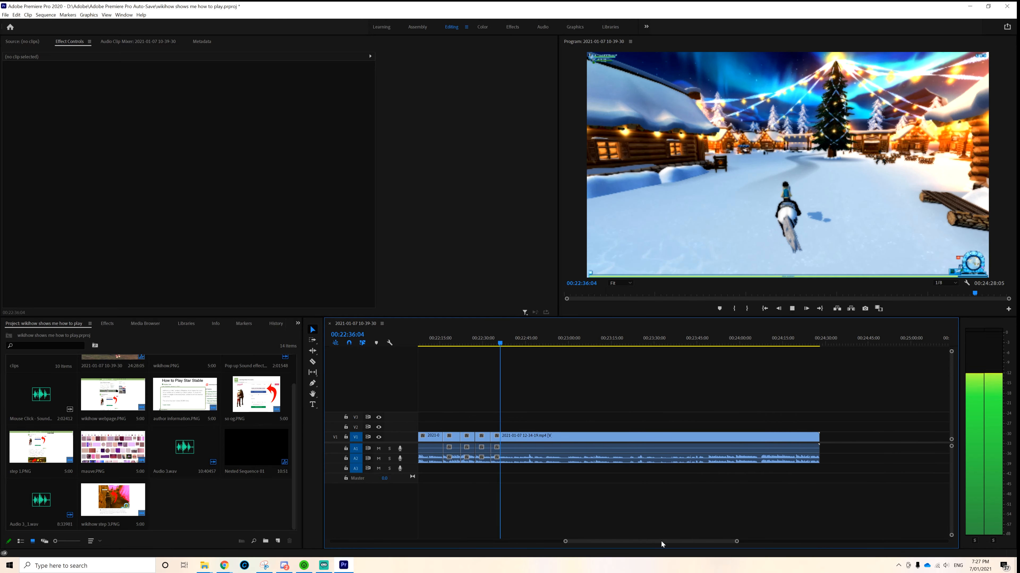
mouse_move(565, 541)
mouse_down()
mouse_move(588, 541)
mouse_move(566, 541)
mouse_up()
click(726, 343)
key(space)
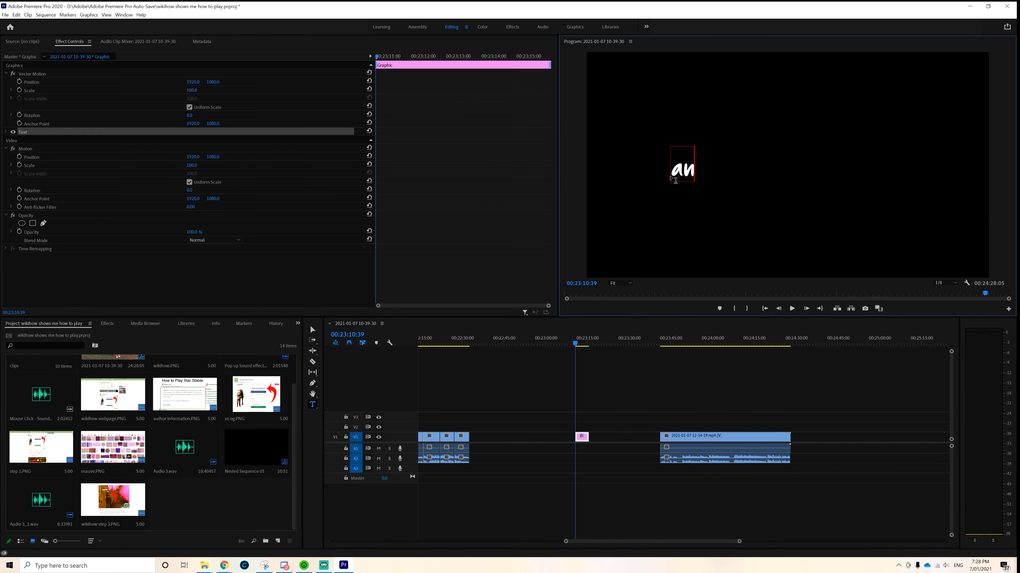
text(other eternity later)
key(Escape)
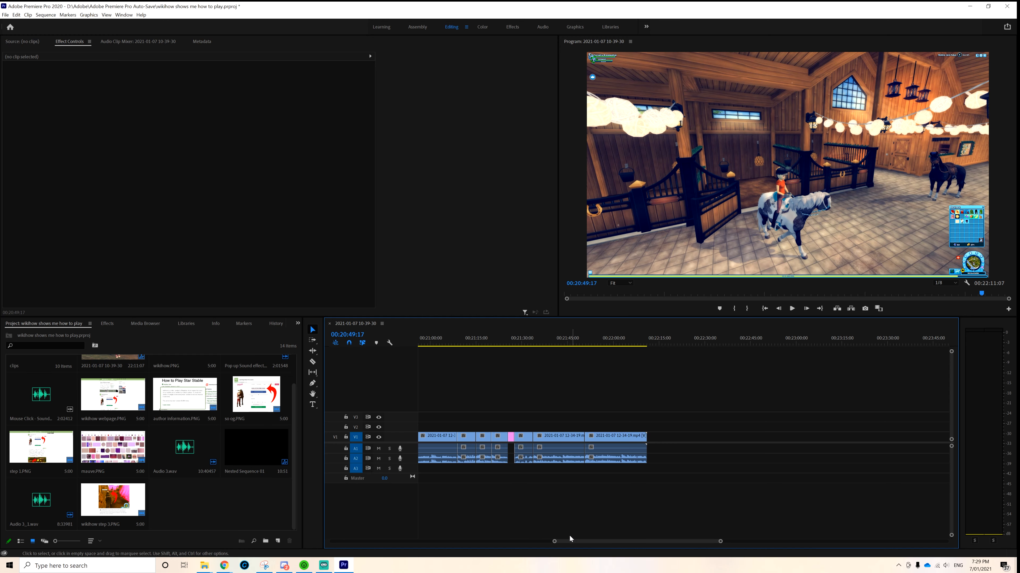
Step: Return the playhead to the start of the sequence and bring its whole length into view
click(762, 310)
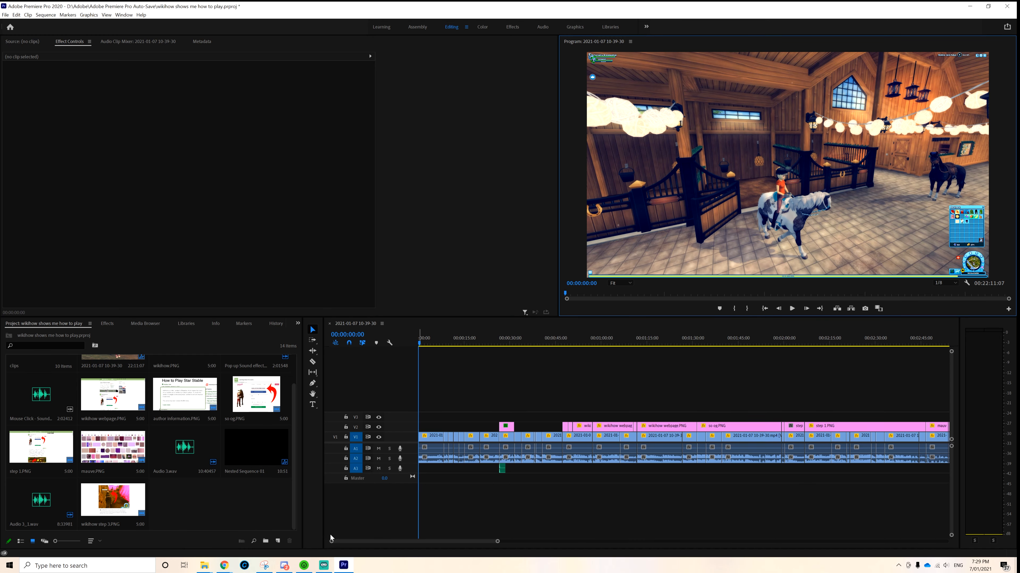
drag(332, 543, 30, 516)
drag(333, 543, 315, 542)
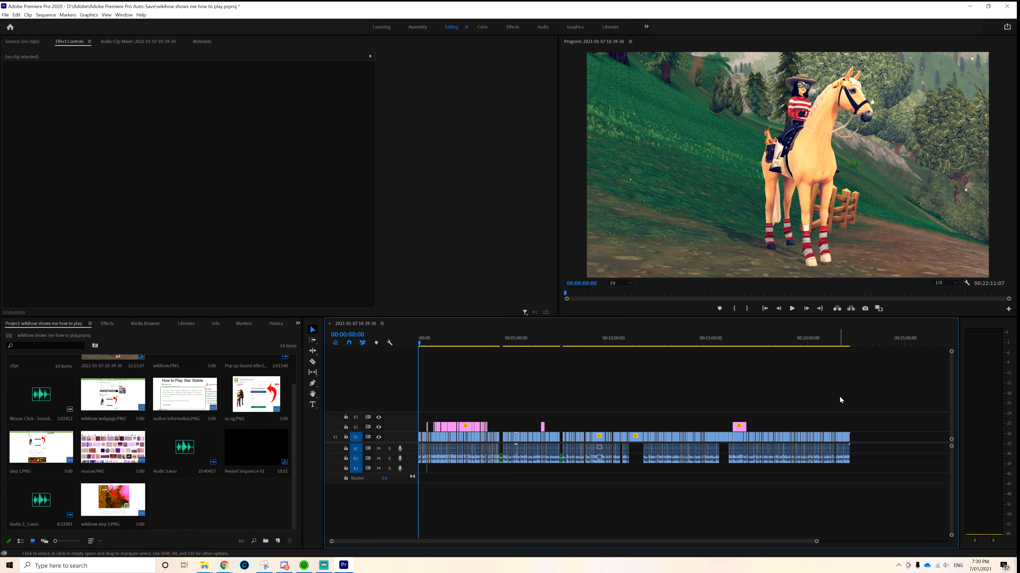
click(106, 325)
click(6, 392)
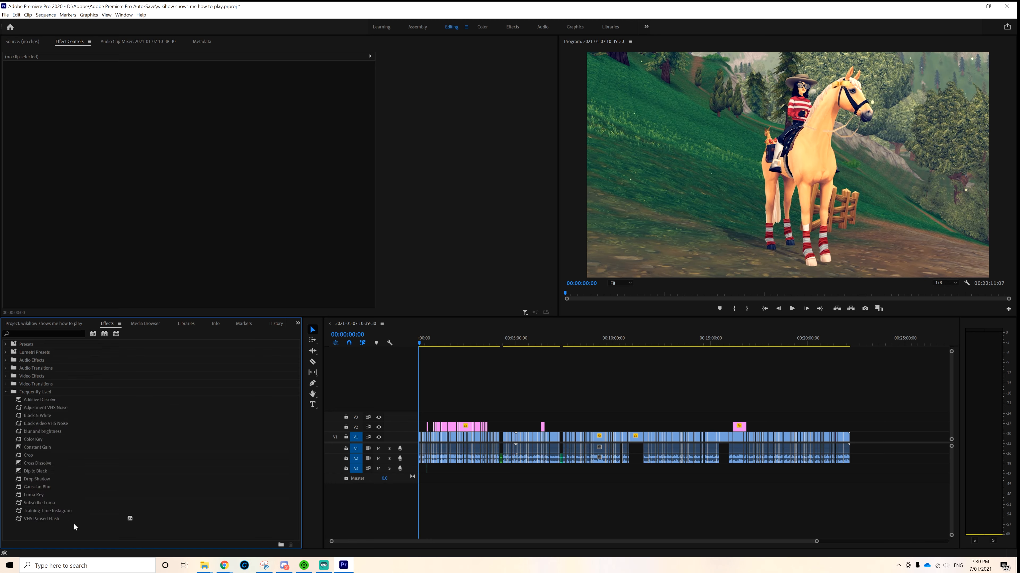
click(38, 326)
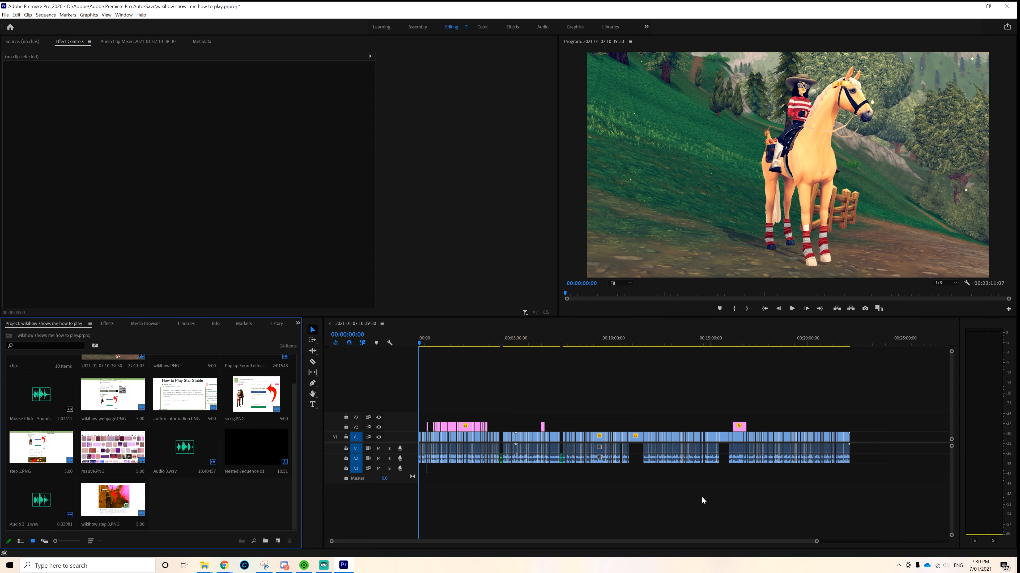
Step: Select all clips in the sequence and move them about 27 seconds later to free space at the start
drag(331, 542, 286, 482)
drag(785, 495, 418, 368)
drag(331, 542, 556, 515)
drag(427, 453, 516, 452)
Step: Import 2021 intro.avi and 2021 outro.avi from the D: Videos folder into the project
click(217, 508)
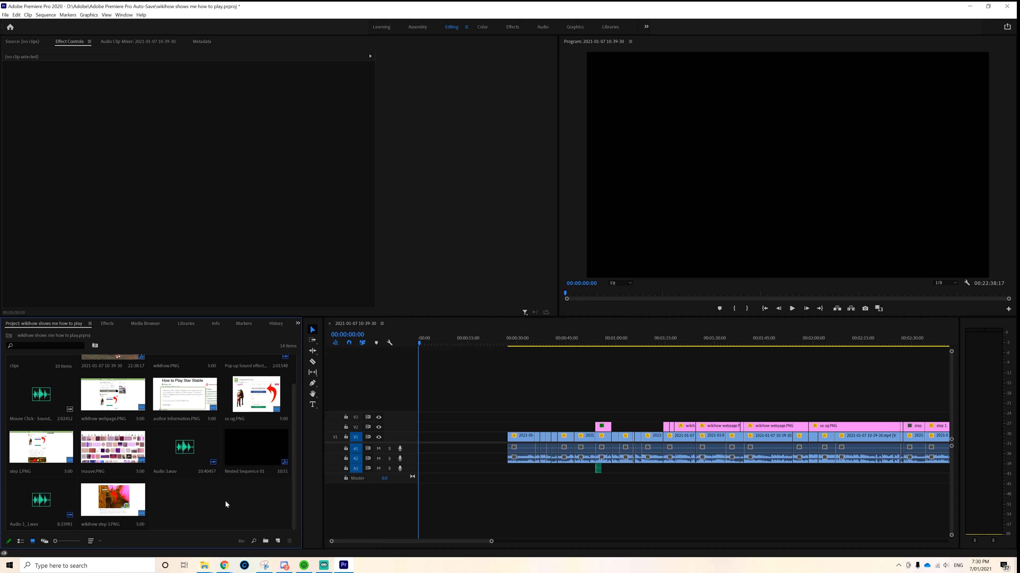
double_click(224, 501)
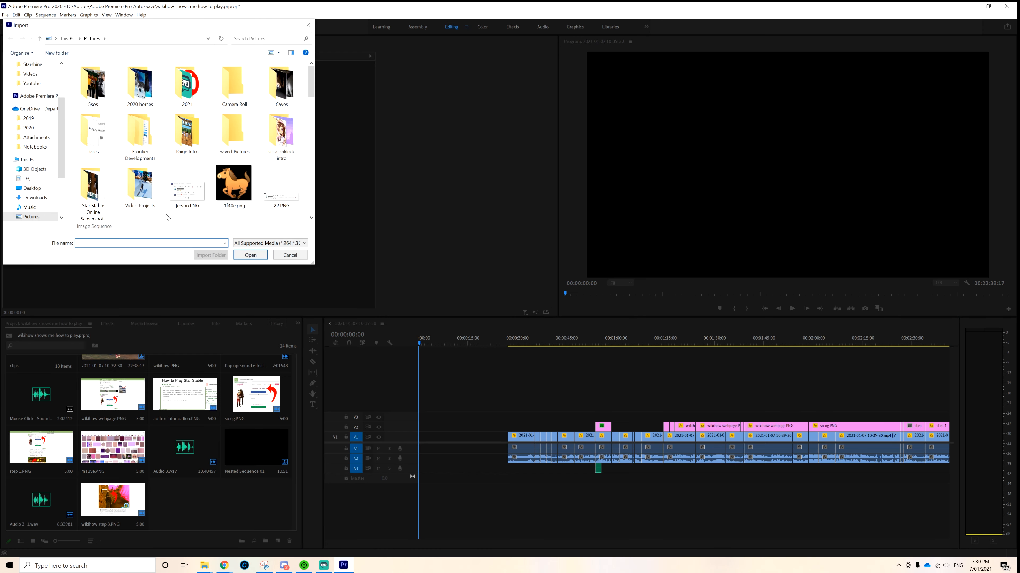
scroll(41, 102, up, 1)
click(30, 103)
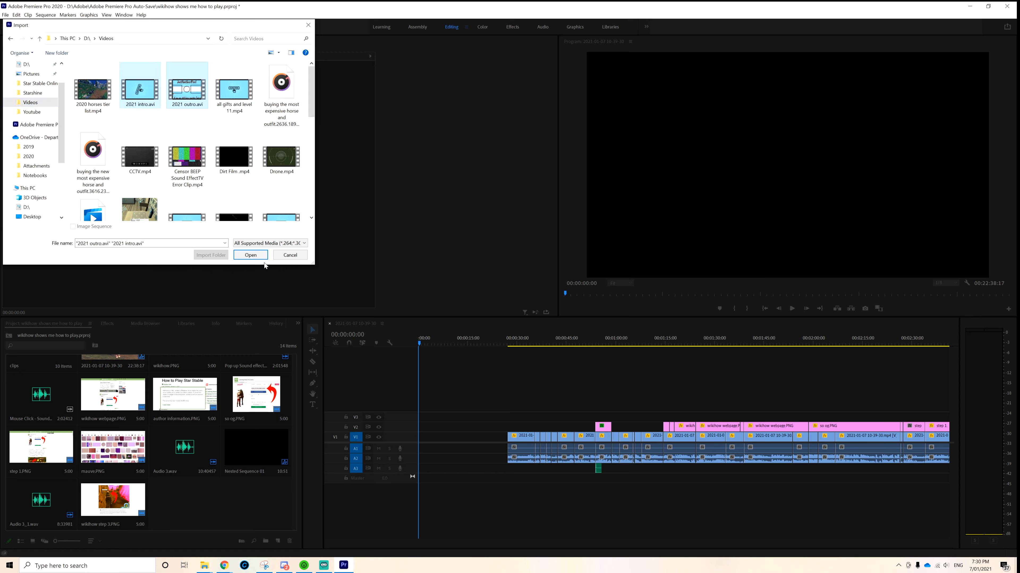
click(250, 256)
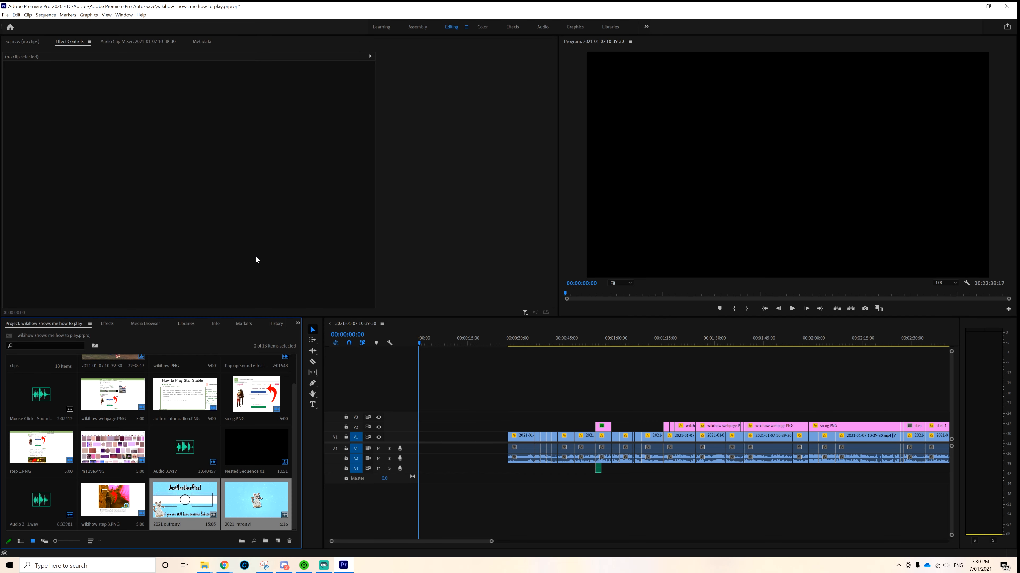
Step: Place 2021 intro.avi at the start of the sequence, close the gap behind it, and play the opening
click(235, 509)
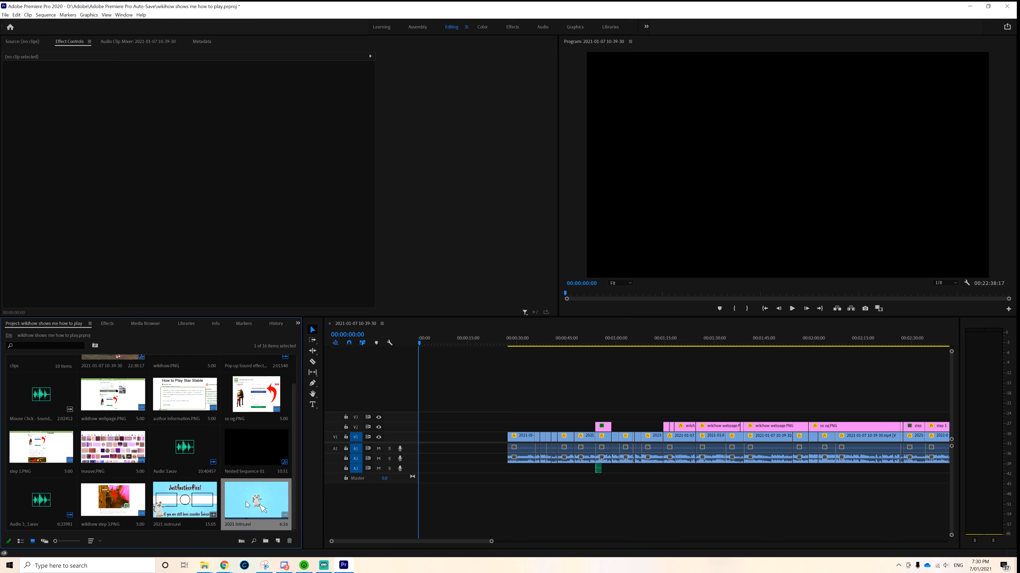
drag(433, 422, 455, 438)
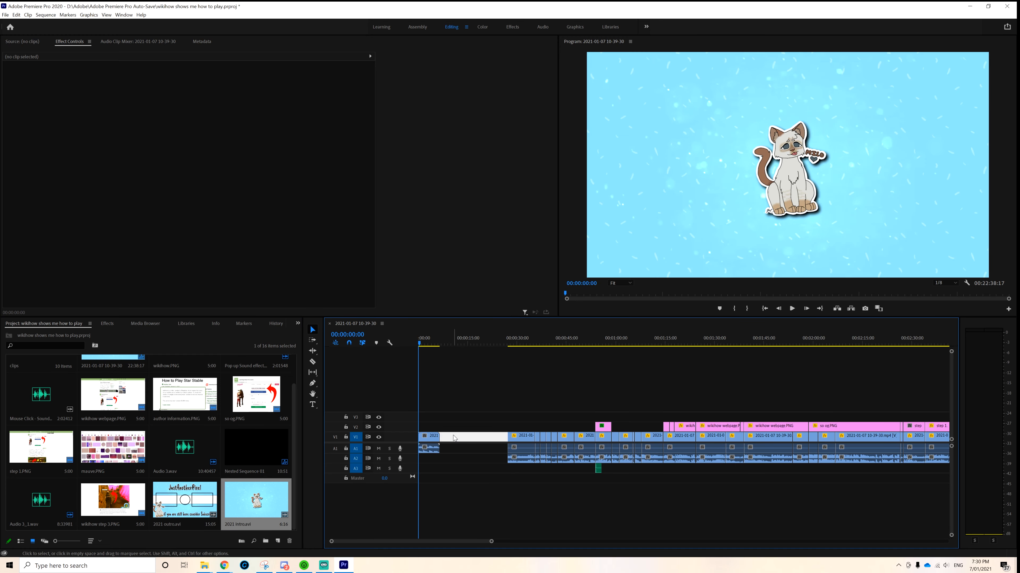
key(Delete)
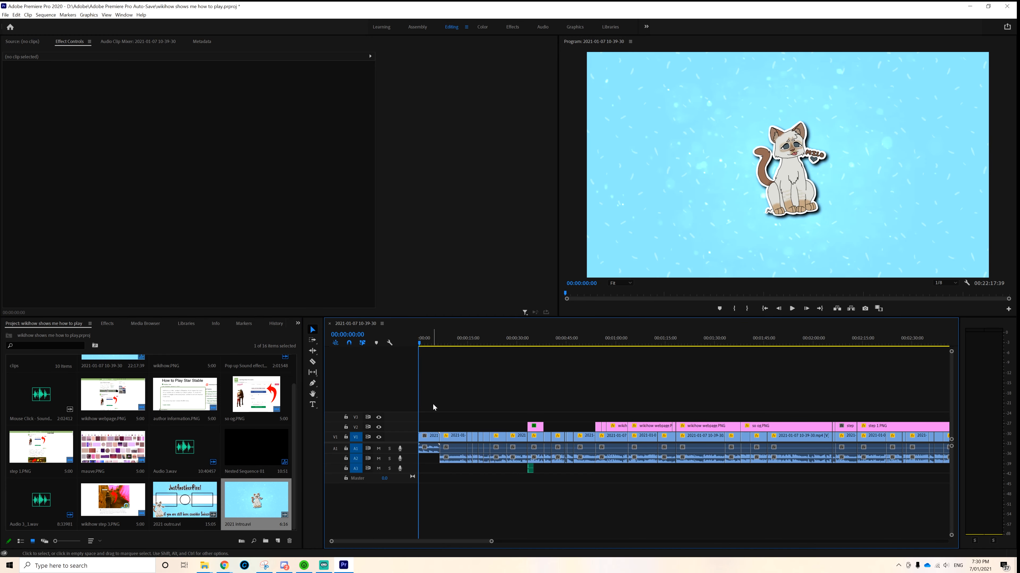
drag(333, 540, 299, 532)
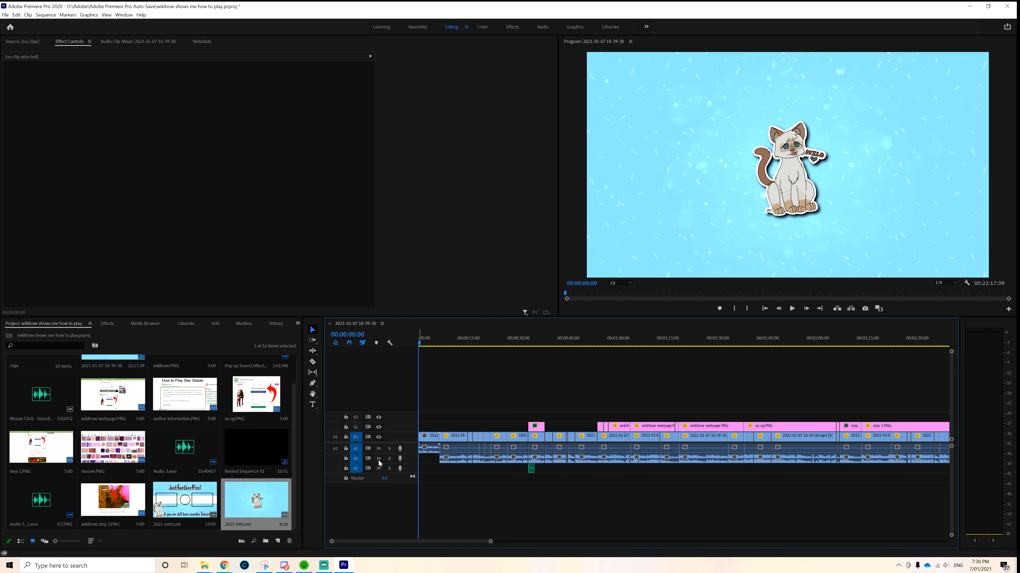
drag(332, 543, 362, 542)
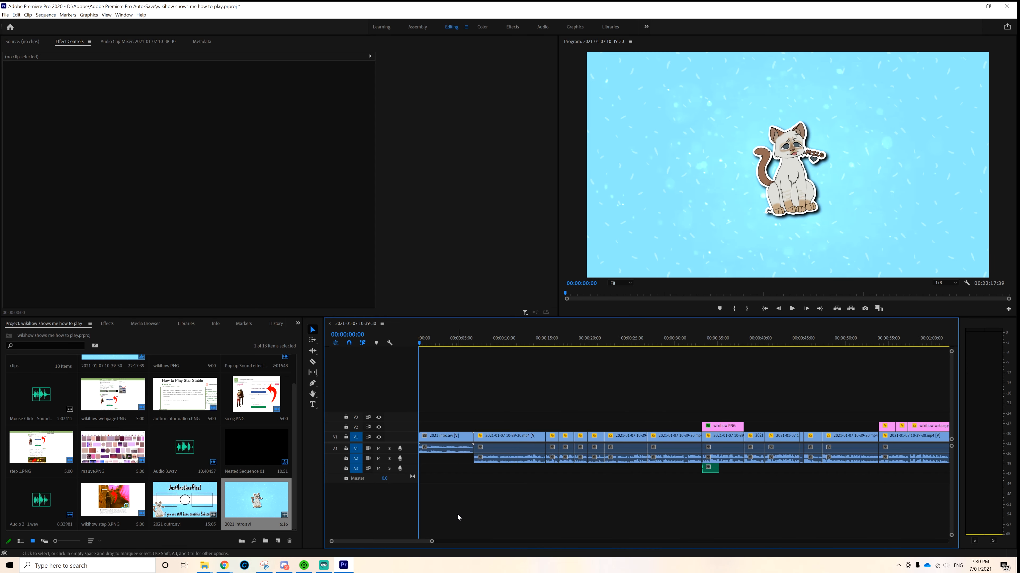
key(space)
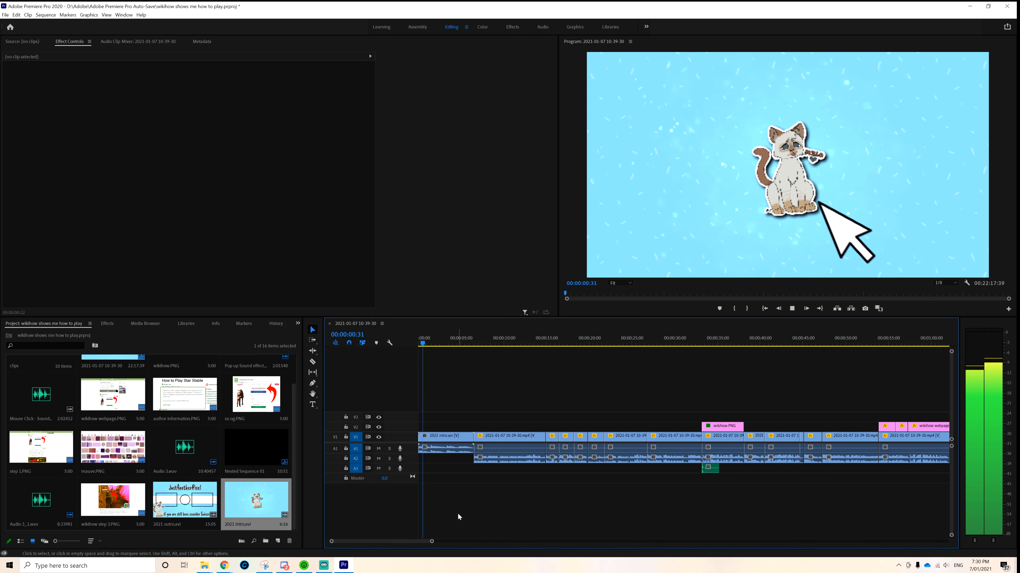
Step: Create a bin named music, import all MP3 tracks from D:\Star Stable\Music into it, and enlarge the bin window
click(219, 521)
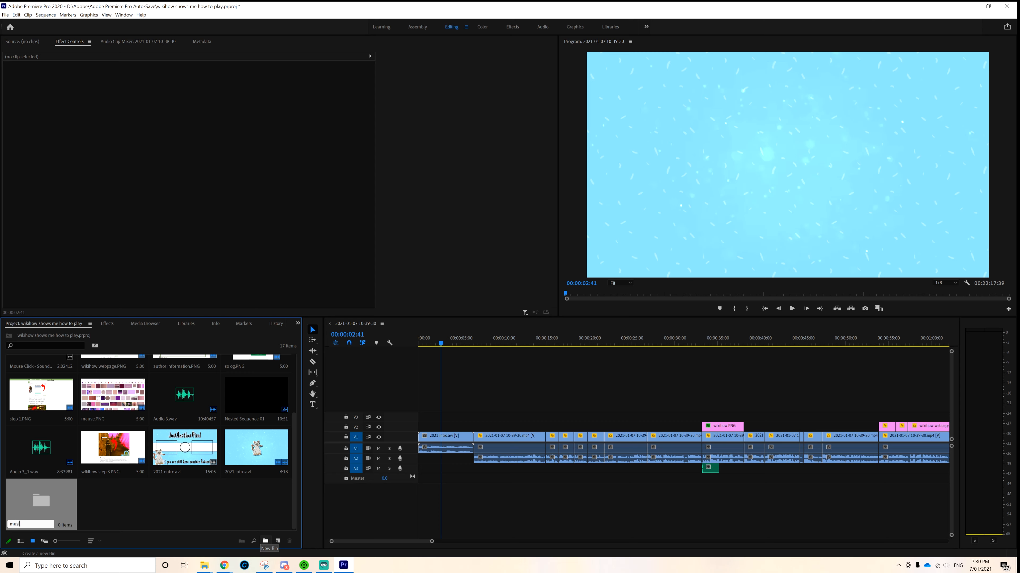
double_click(193, 524)
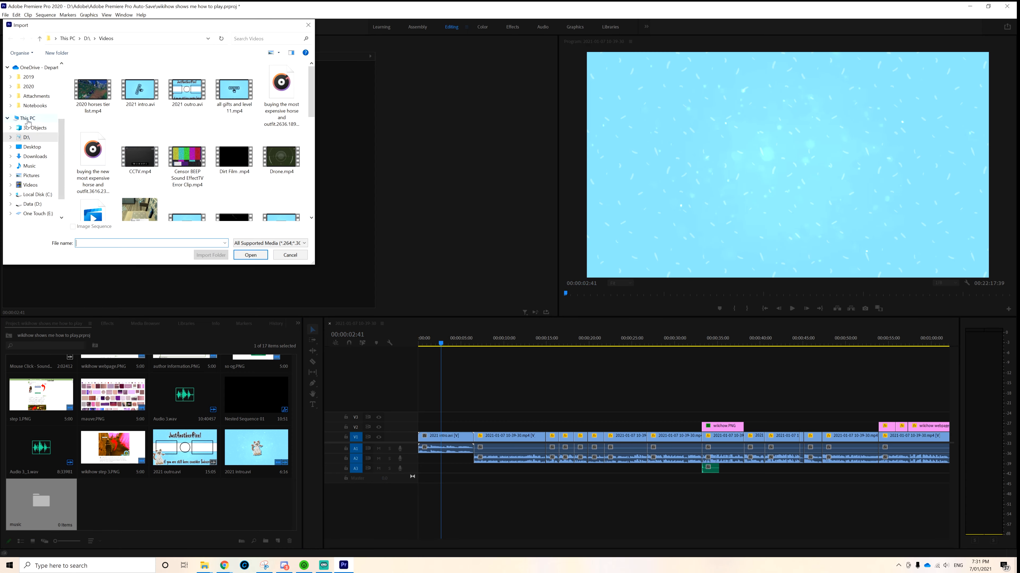
scroll(30, 118, up, 2)
click(40, 84)
click(103, 42)
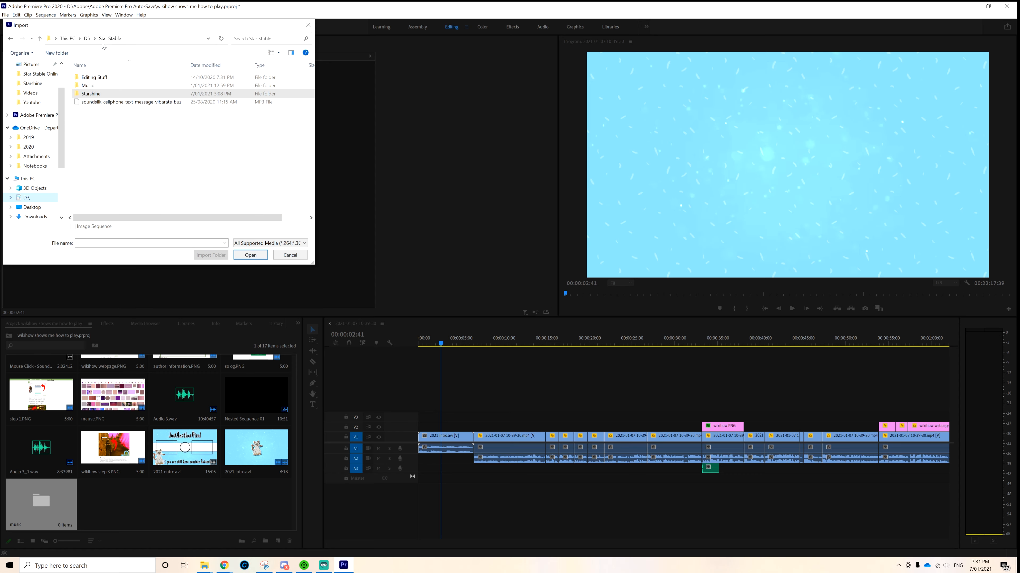
double_click(94, 84)
drag(108, 181, 105, 71)
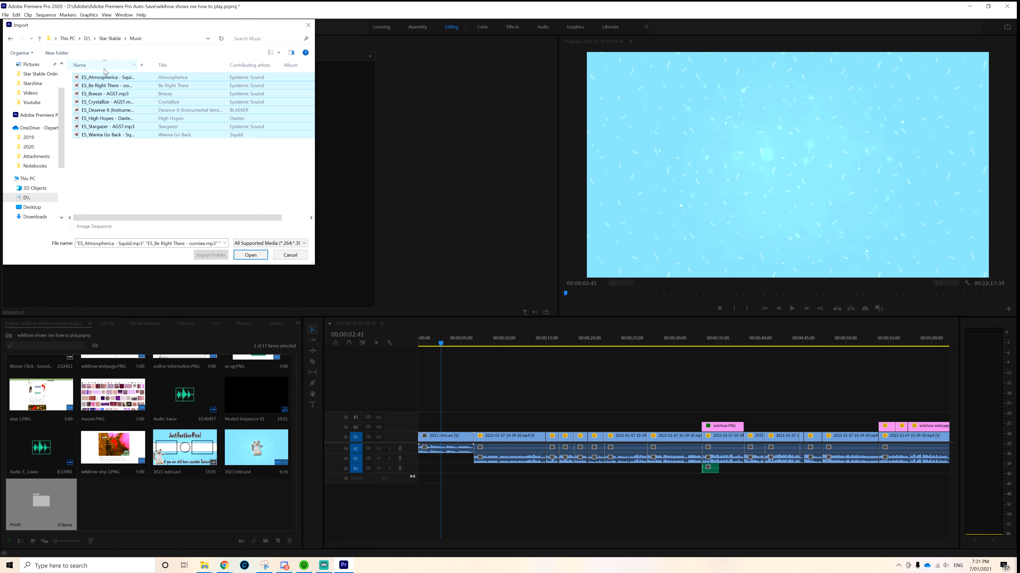
click(247, 256)
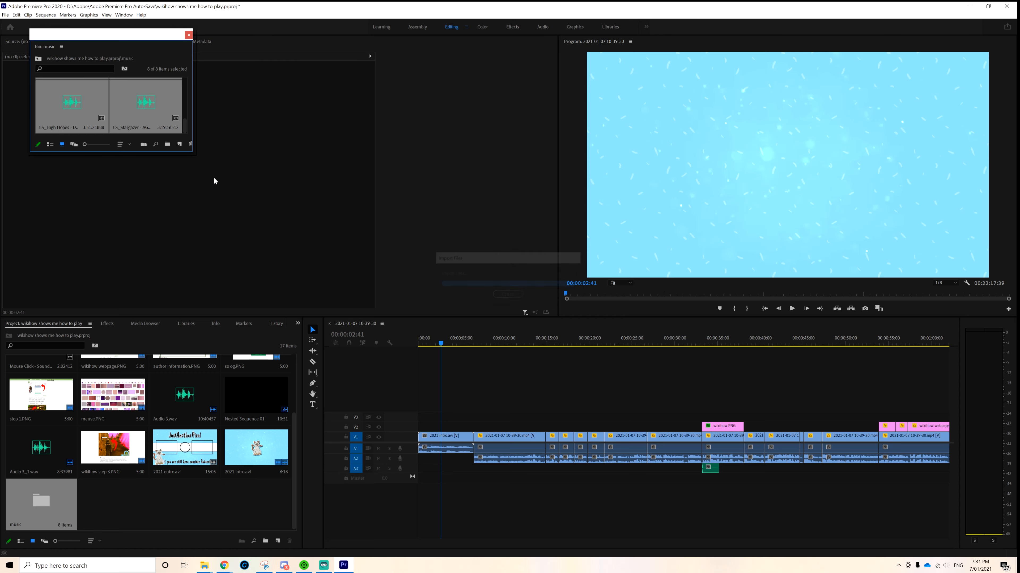
drag(193, 151, 334, 296)
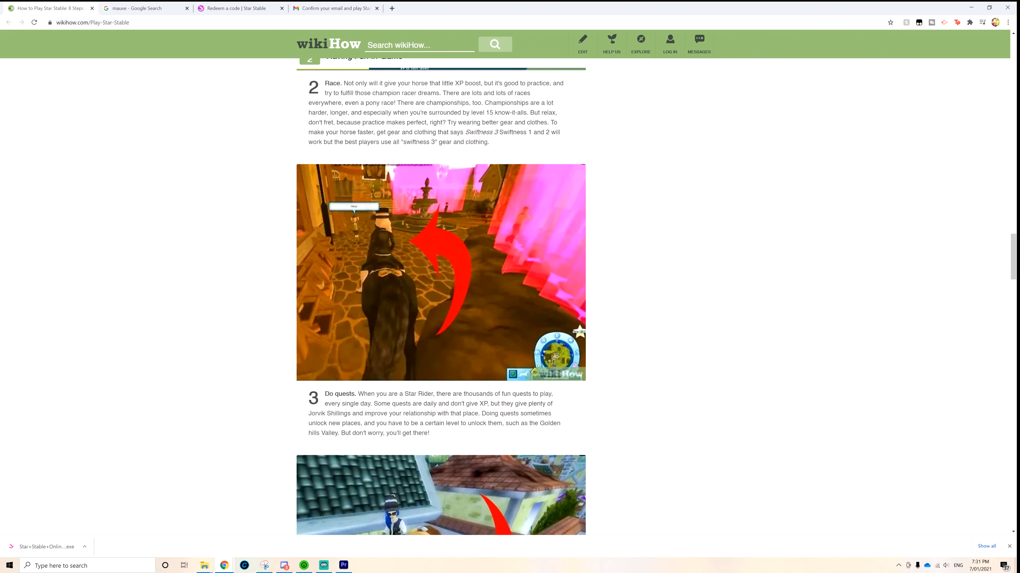
Step: Switch to Chrome, open epidemicsound.com and look through the featured music recommendations
click(258, 22)
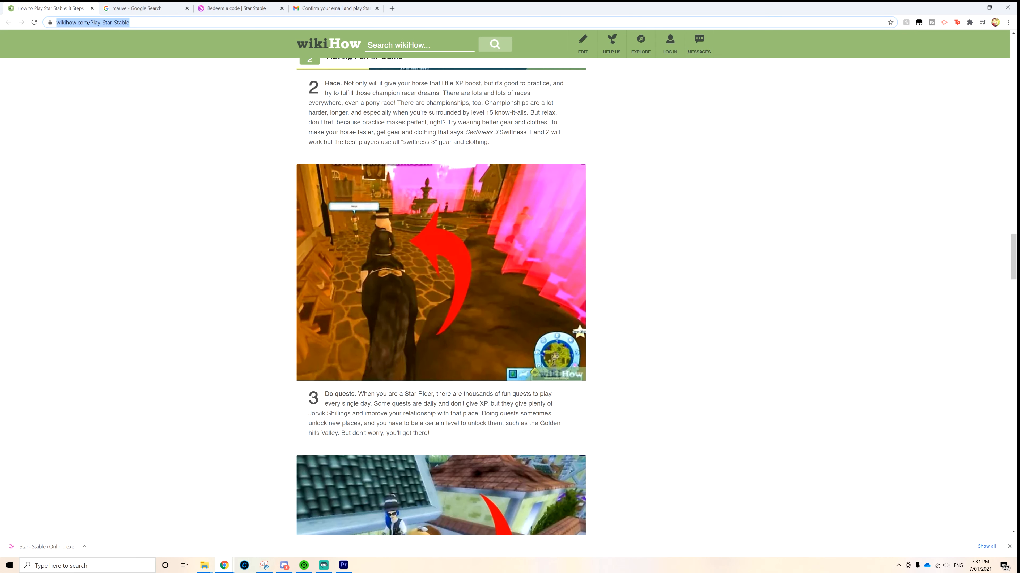
text(epidemicsound.com)
key(Return)
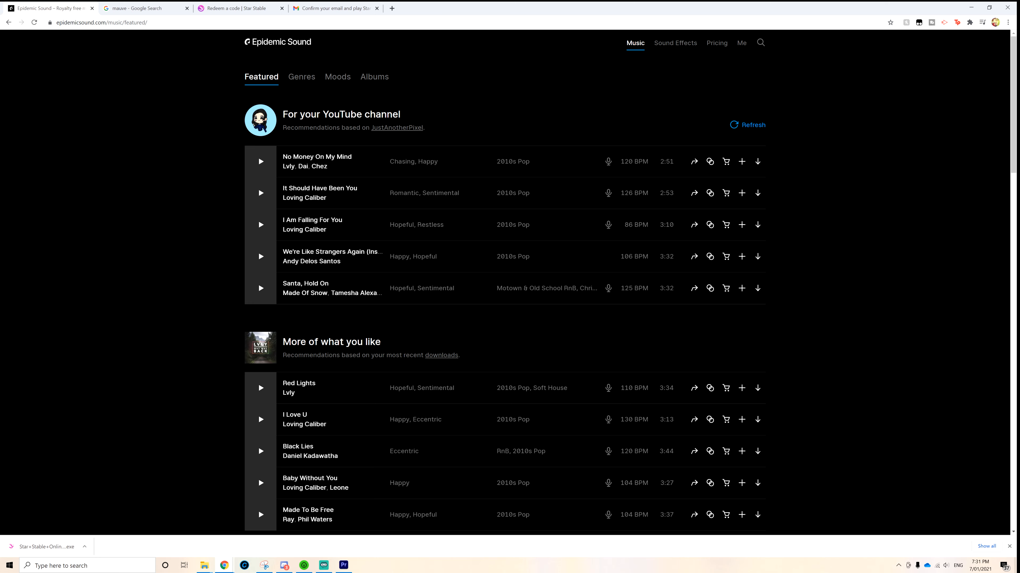
scroll(118, 202, down, 4)
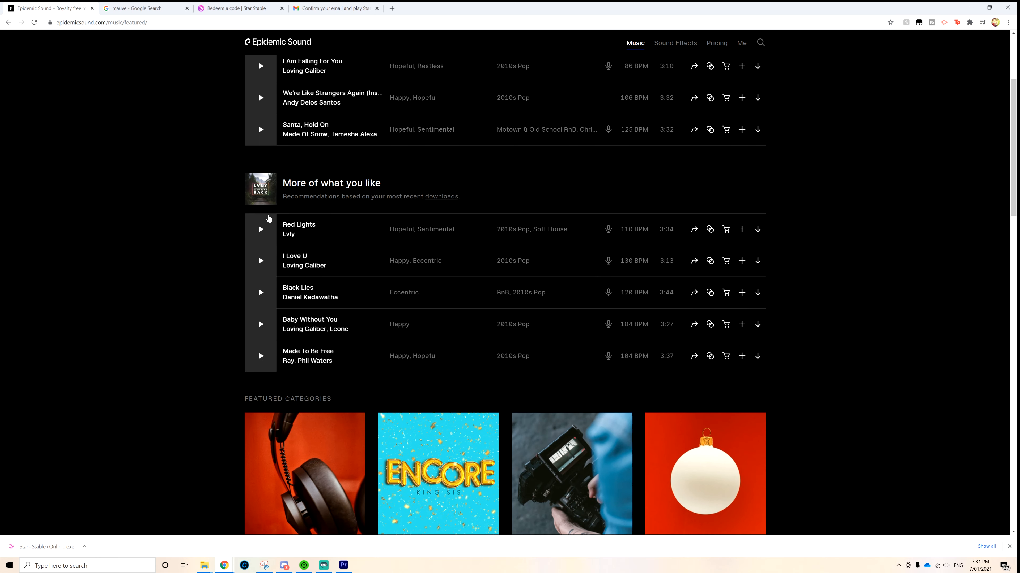
scroll(209, 230, down, 1)
scroll(209, 229, down, 3)
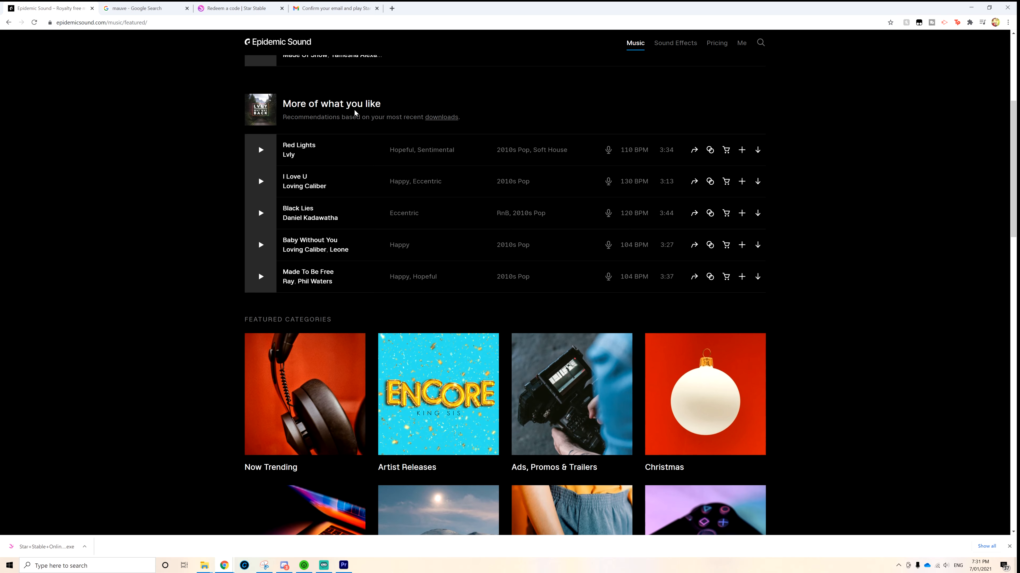
scroll(228, 136, up, 6)
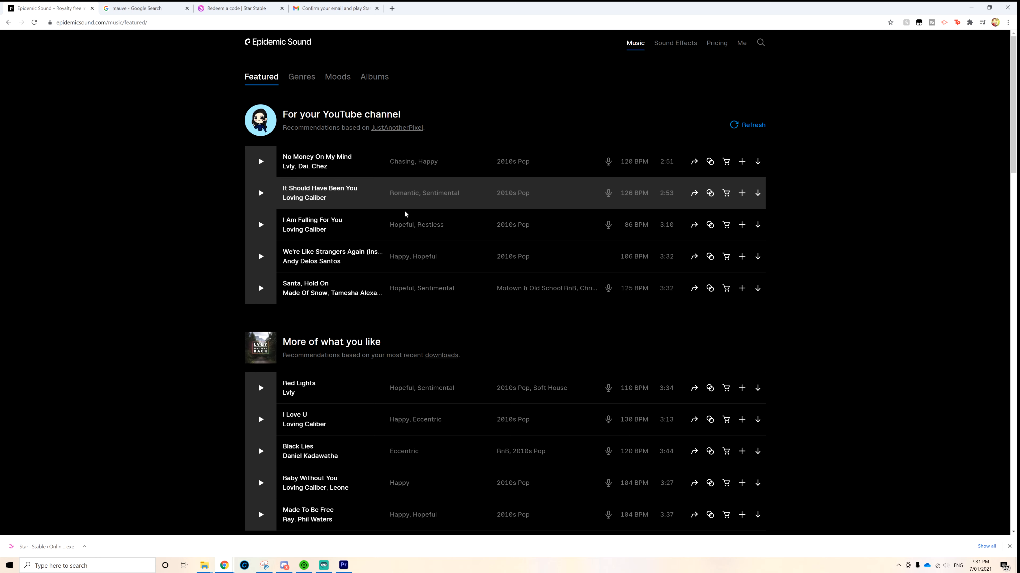
scroll(146, 341, down, 3)
scroll(147, 339, up, 3)
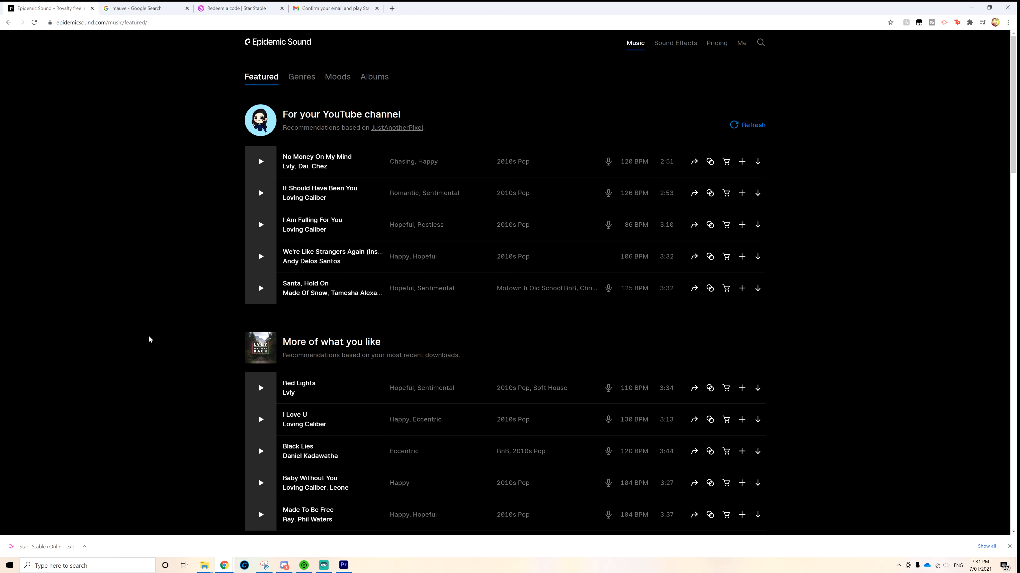
Step: Open the Epidemic Sound pricing page and highlight the yearly price of the Personal subscription
click(718, 44)
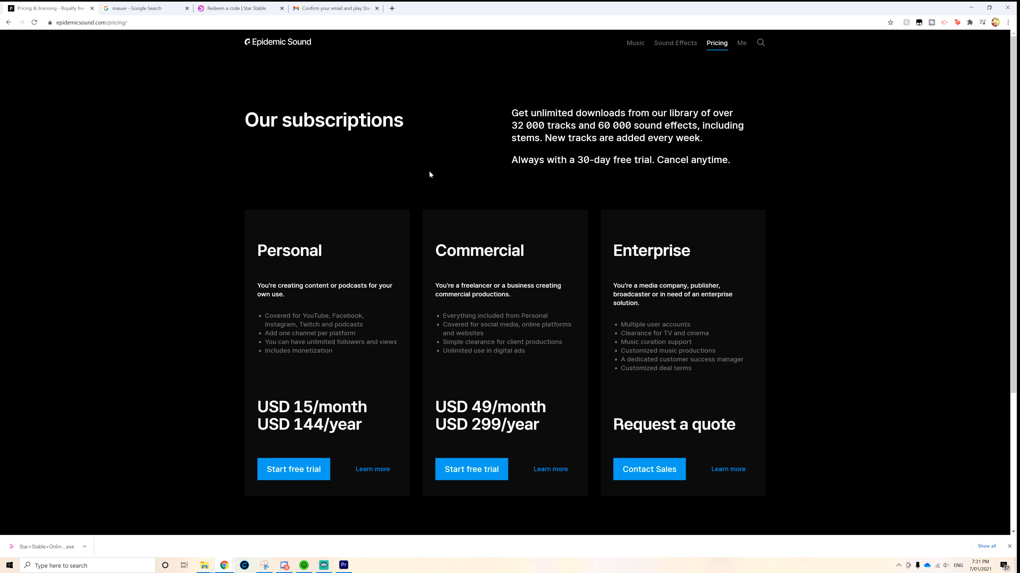
scroll(131, 253, down, 2)
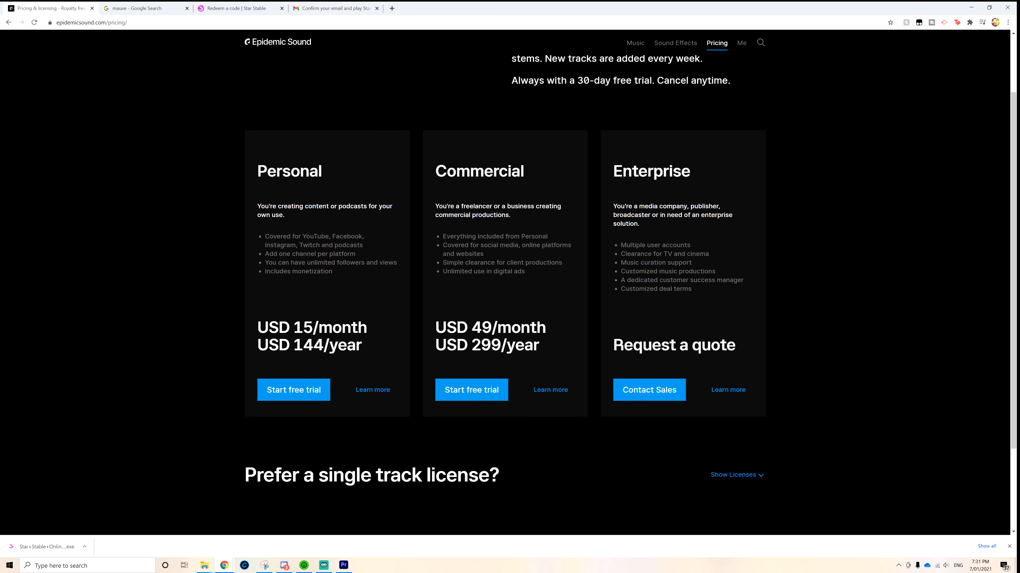
drag(290, 346, 356, 347)
click(398, 349)
drag(250, 345, 313, 347)
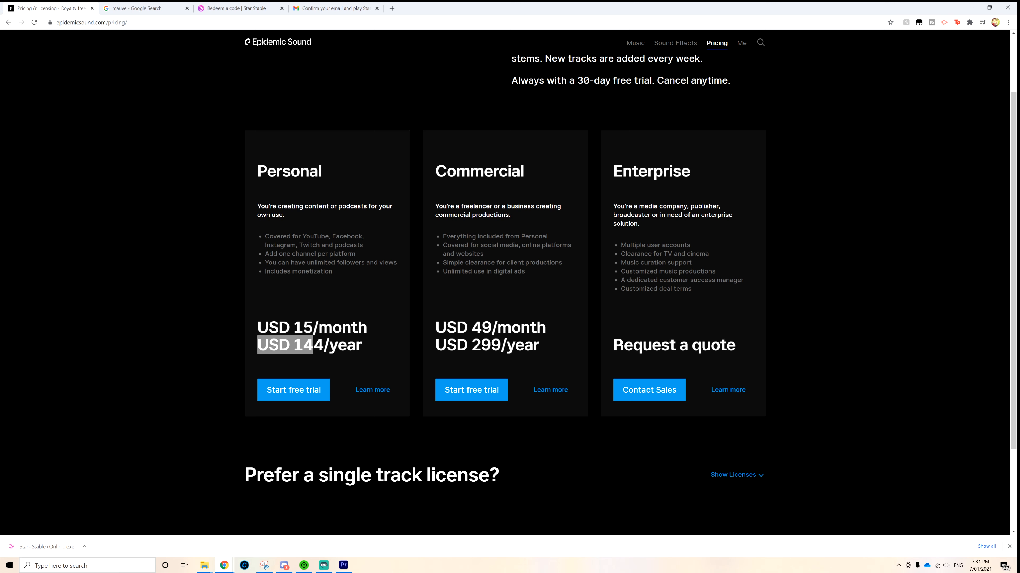
Step: Compare the Personal and Commercial subscription details on the pricing page, and open the referral page
click(365, 351)
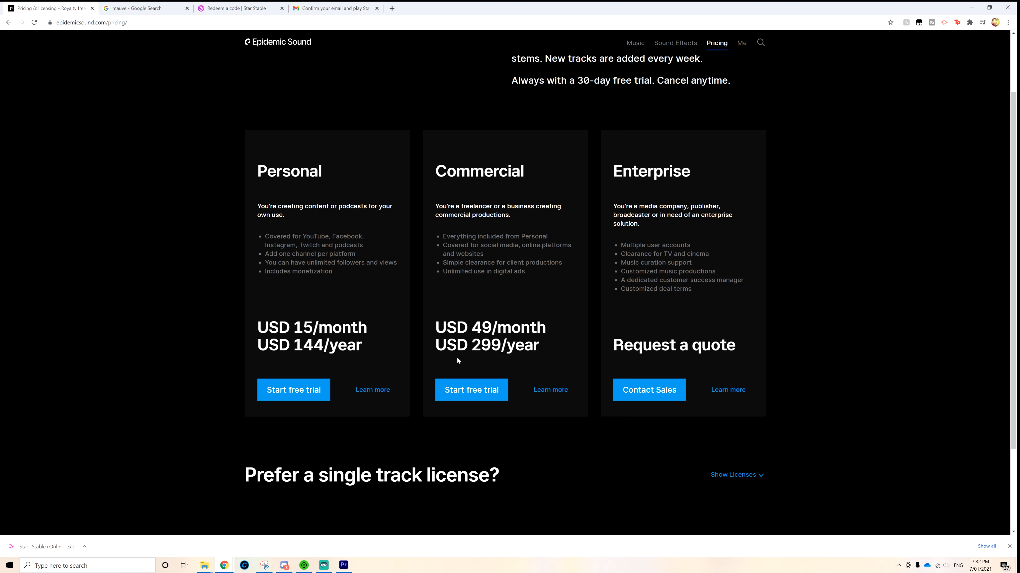
drag(447, 346, 560, 338)
click(556, 349)
drag(446, 236, 548, 259)
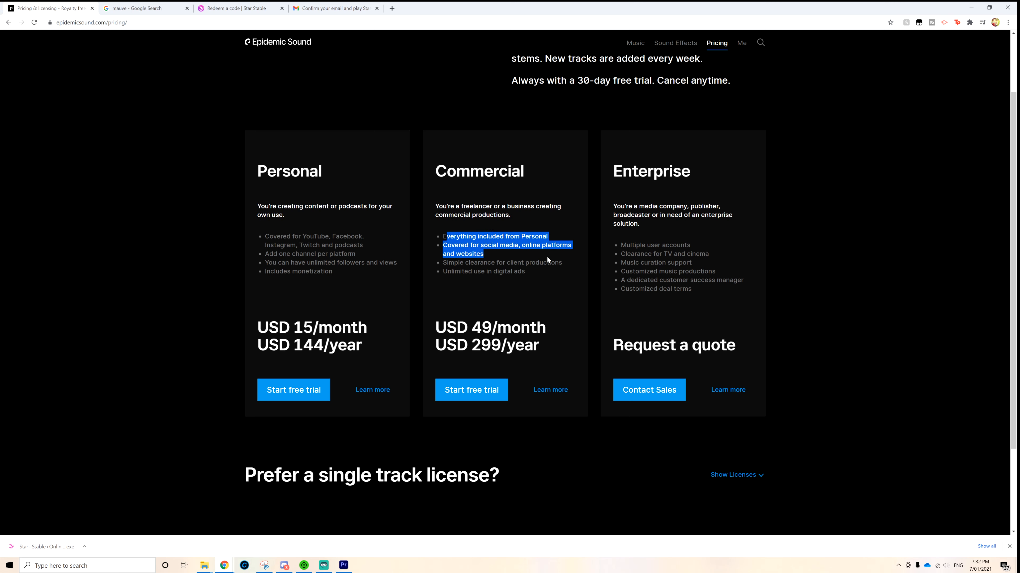
click(539, 272)
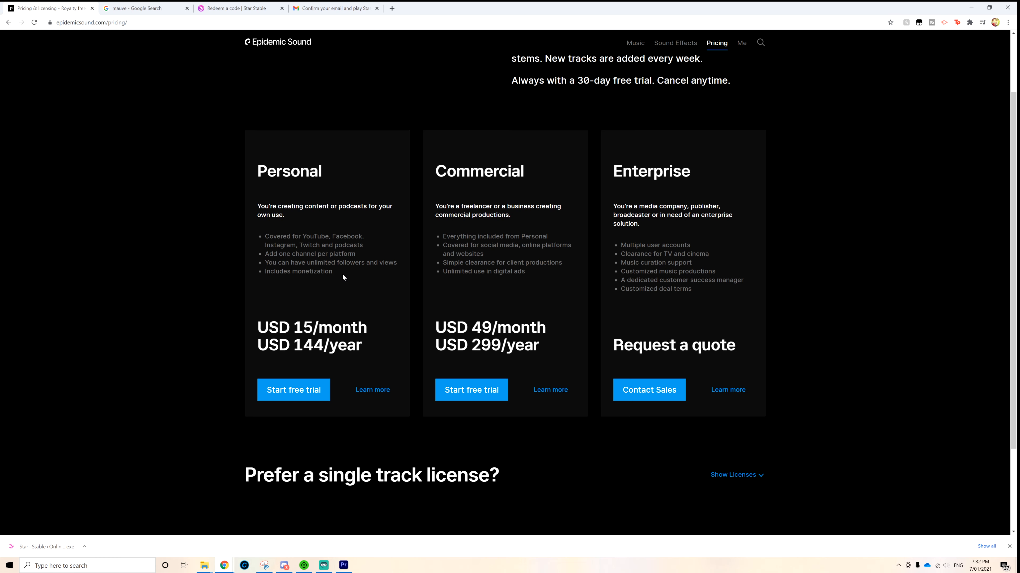
drag(342, 275, 243, 206)
click(243, 207)
scroll(324, 283, down, 2)
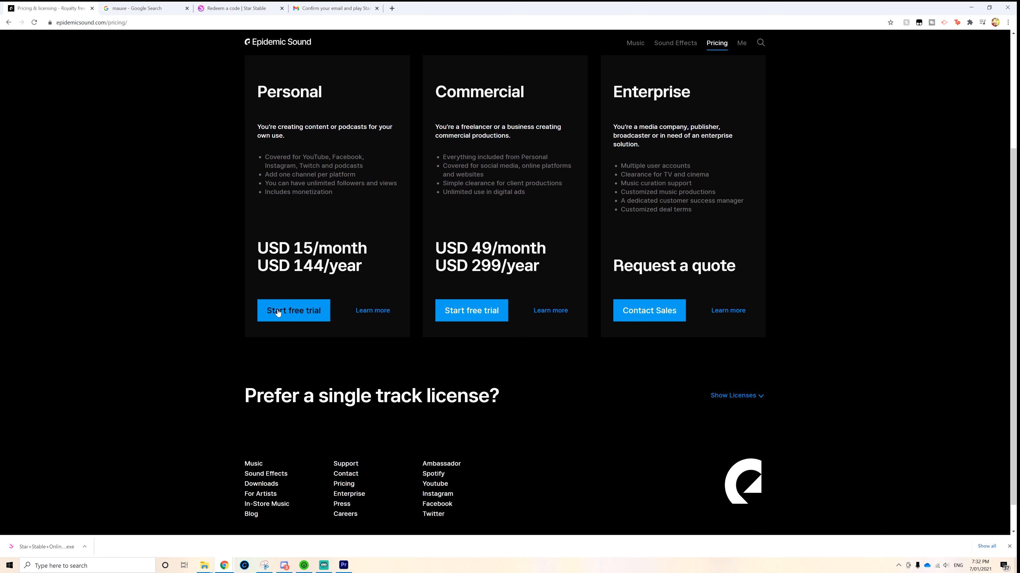
scroll(281, 297, up, 4)
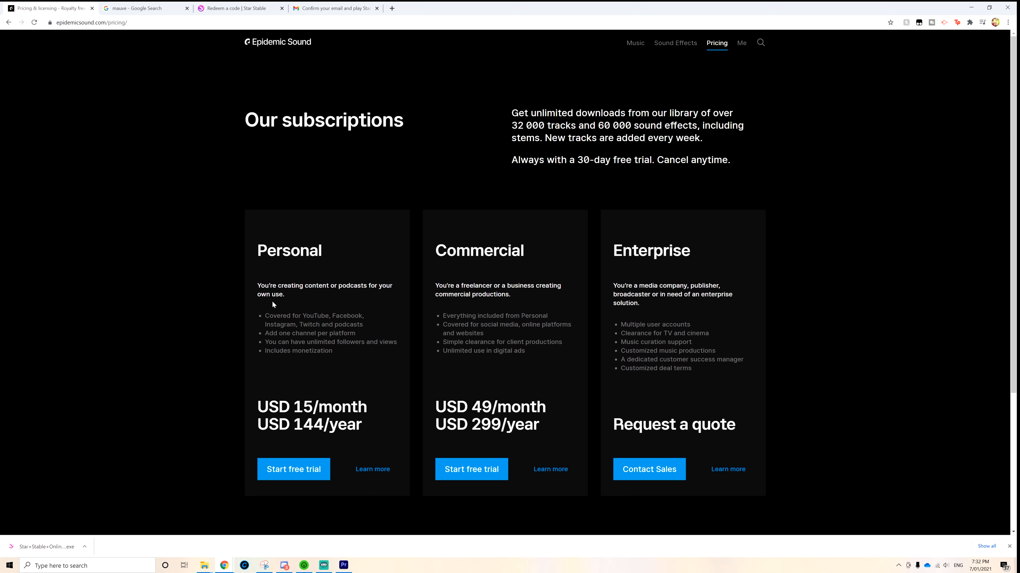
click(741, 44)
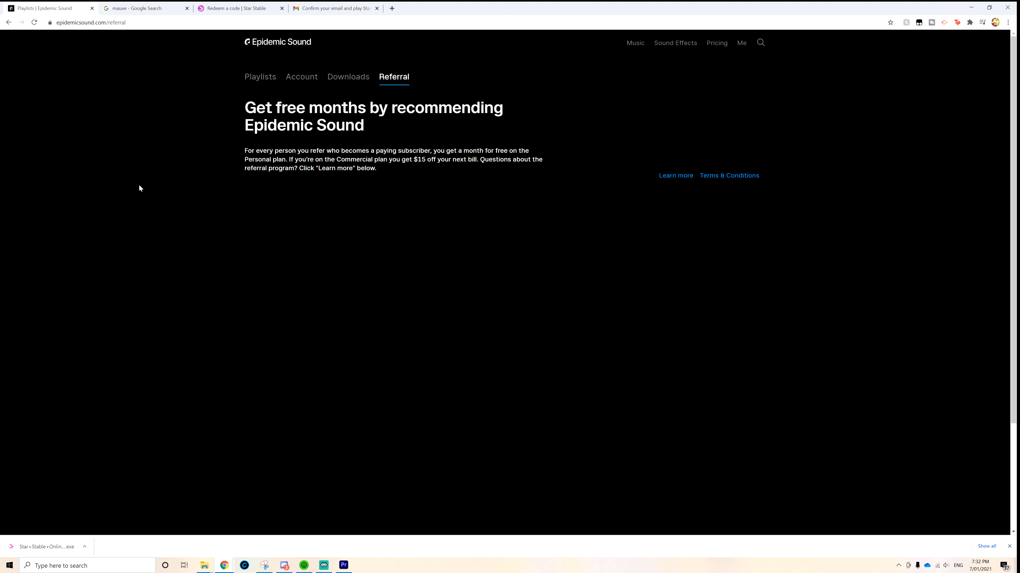
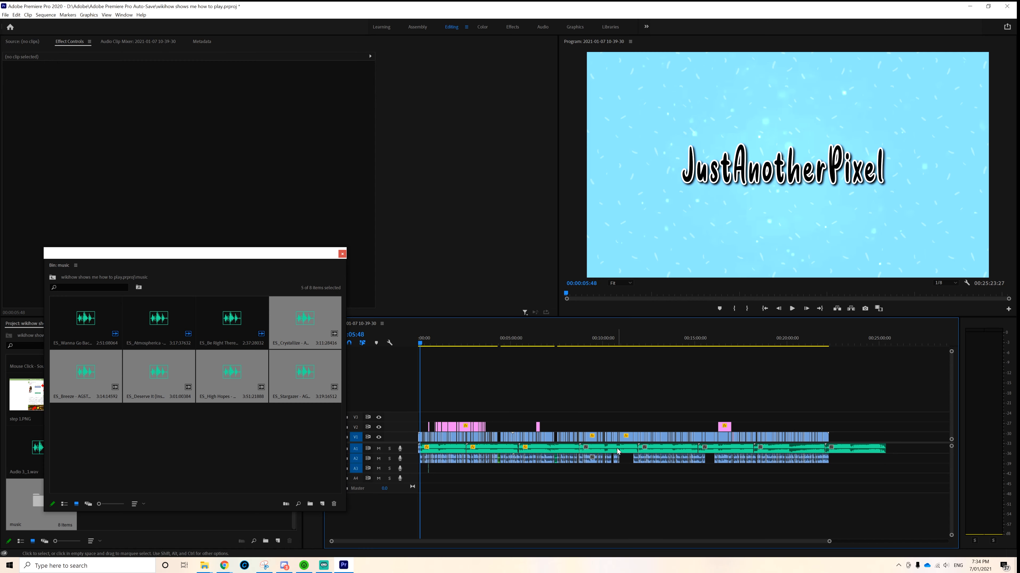
Step: Paste the copied volume setting onto the remaining background music clips, from ES_Crystallize through ES_High Hopes
click(617, 449)
key(ctrl+v)
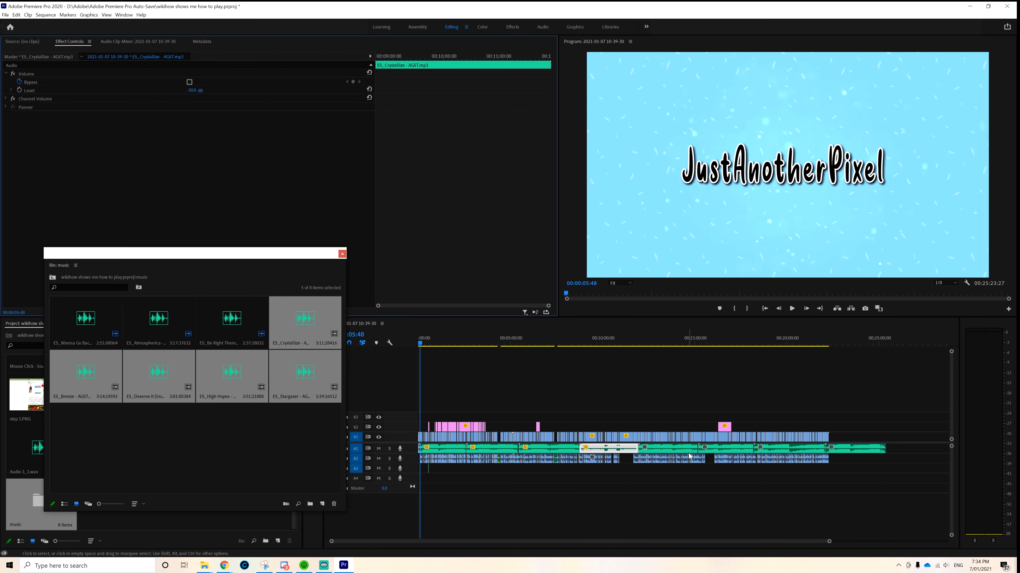
click(656, 449)
click(242, 162)
key(ctrl+v)
click(725, 448)
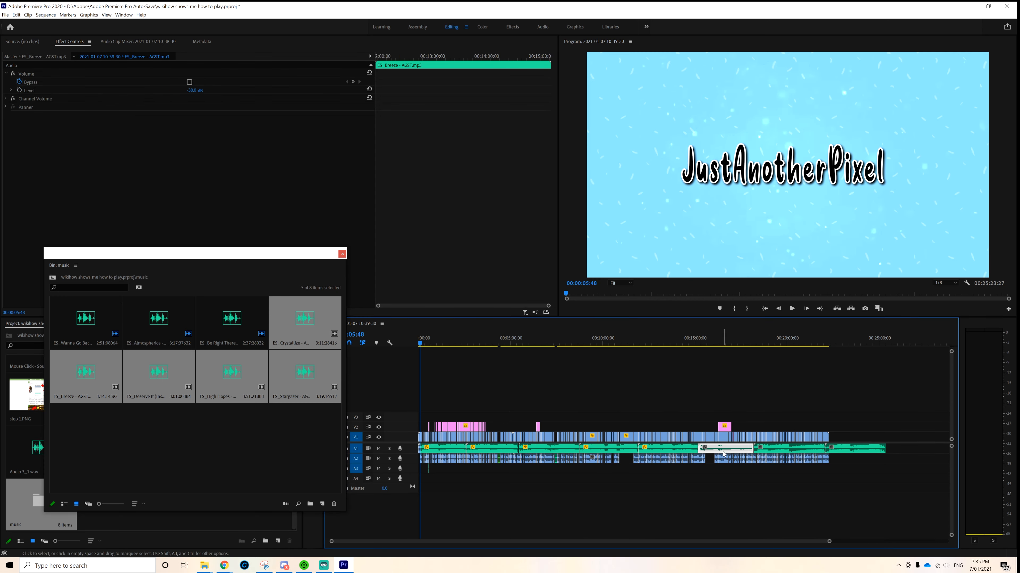
click(759, 448)
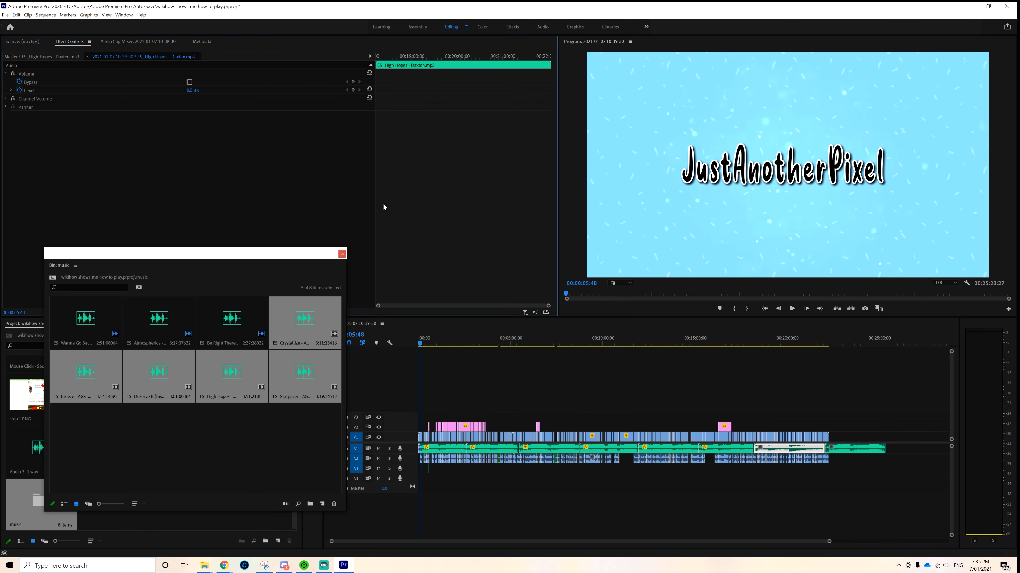
Step: Delete the surplus music clip that runs past the end of the video and close the music bin window
click(845, 450)
key(Delete)
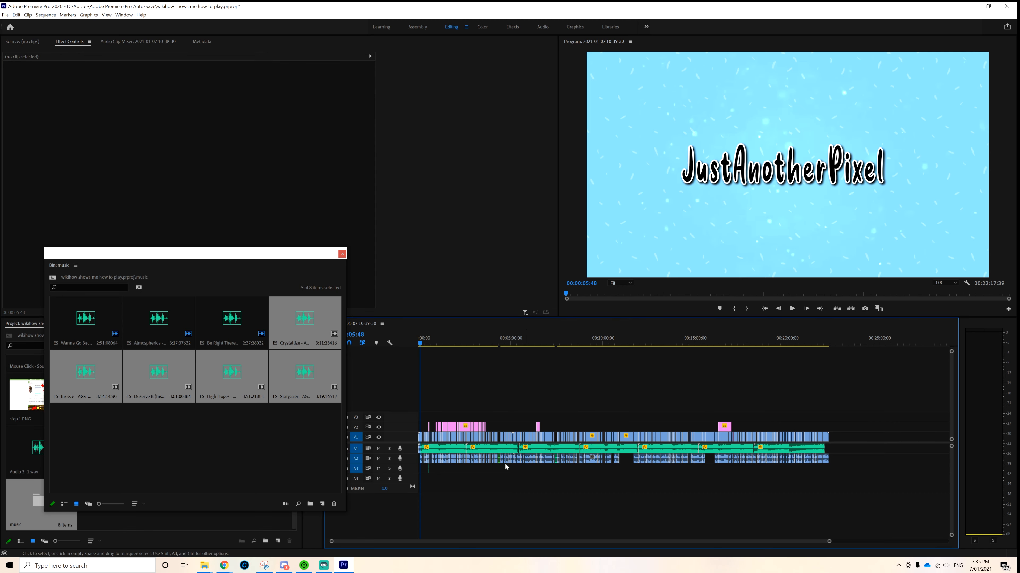
drag(331, 541, 455, 541)
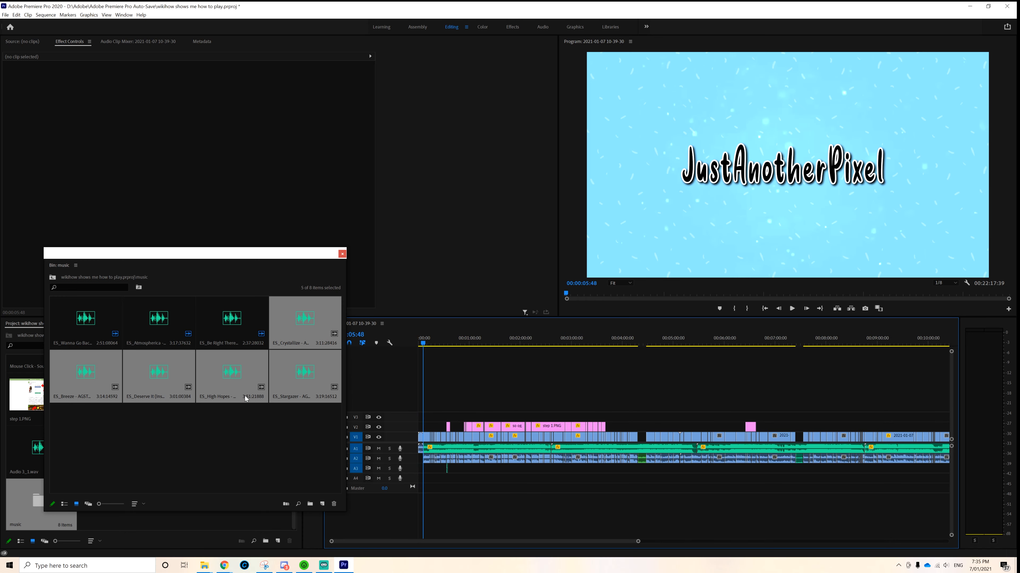
click(263, 430)
click(342, 254)
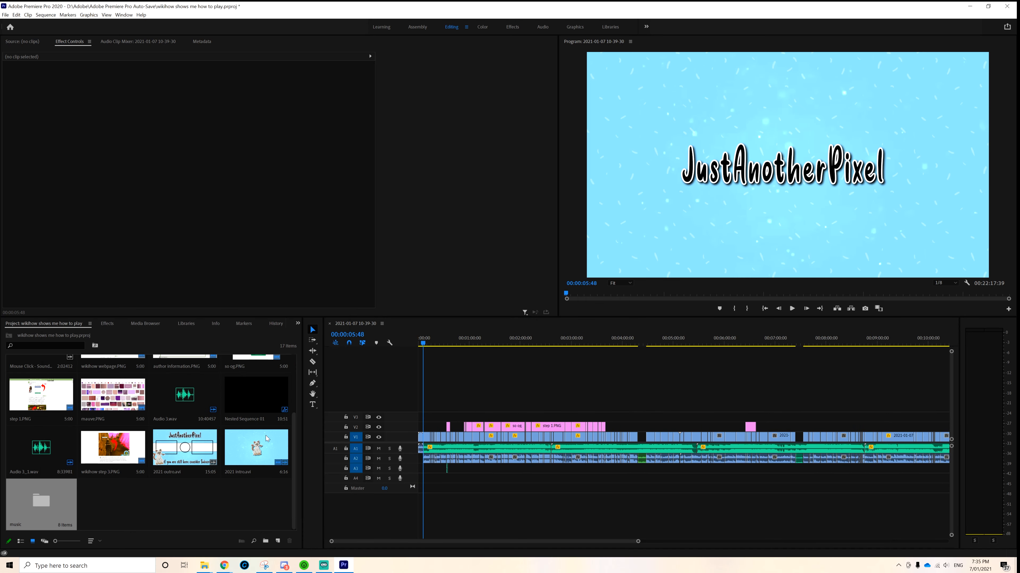
Step: Switch to the Epidemic Sound window in Chrome, preview Red Lights by Lvly among the recommended tracks, and download it
click(224, 566)
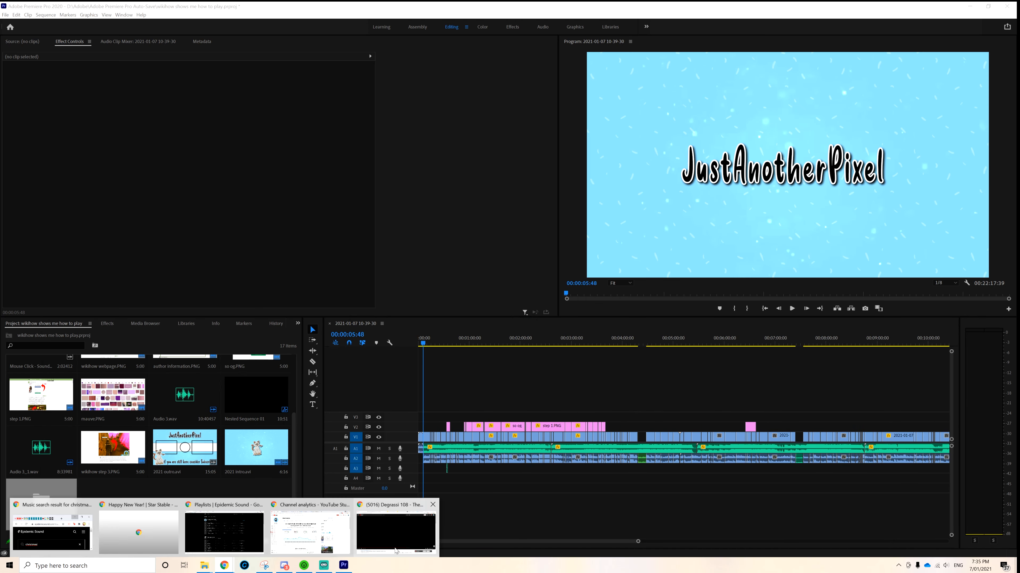
click(218, 533)
scroll(169, 233, down, 3)
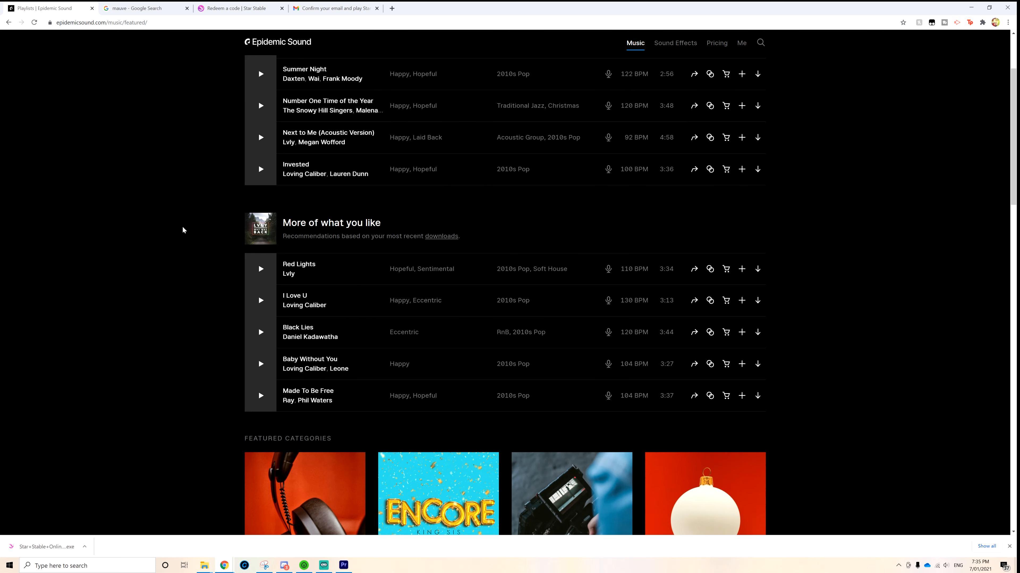
scroll(182, 228, down, 1)
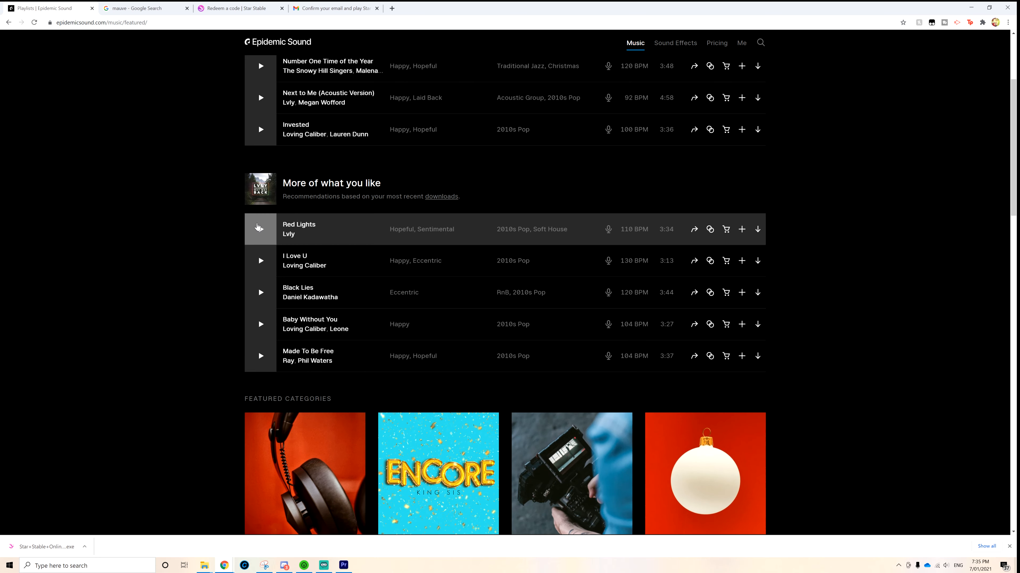
click(261, 229)
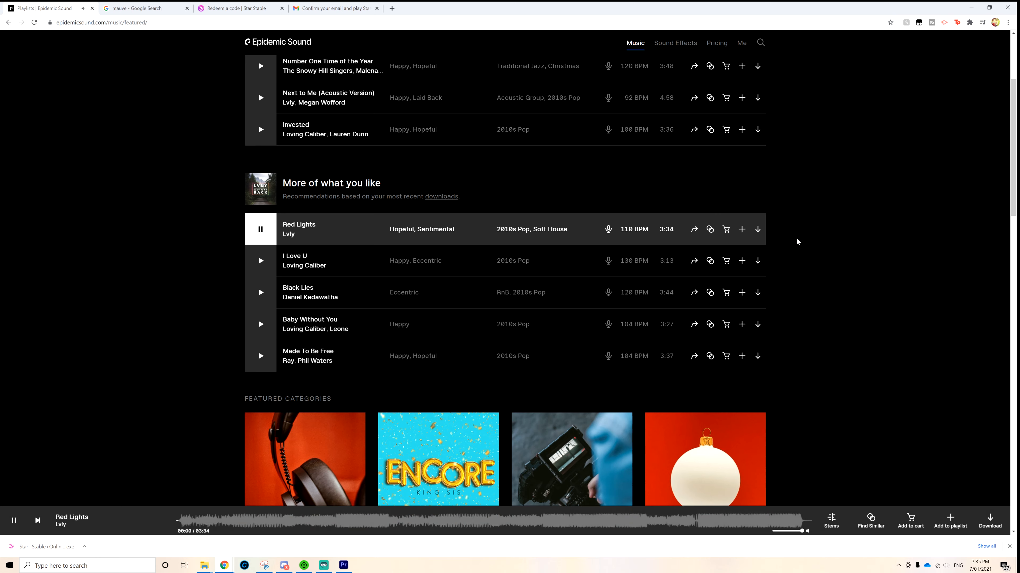
click(757, 230)
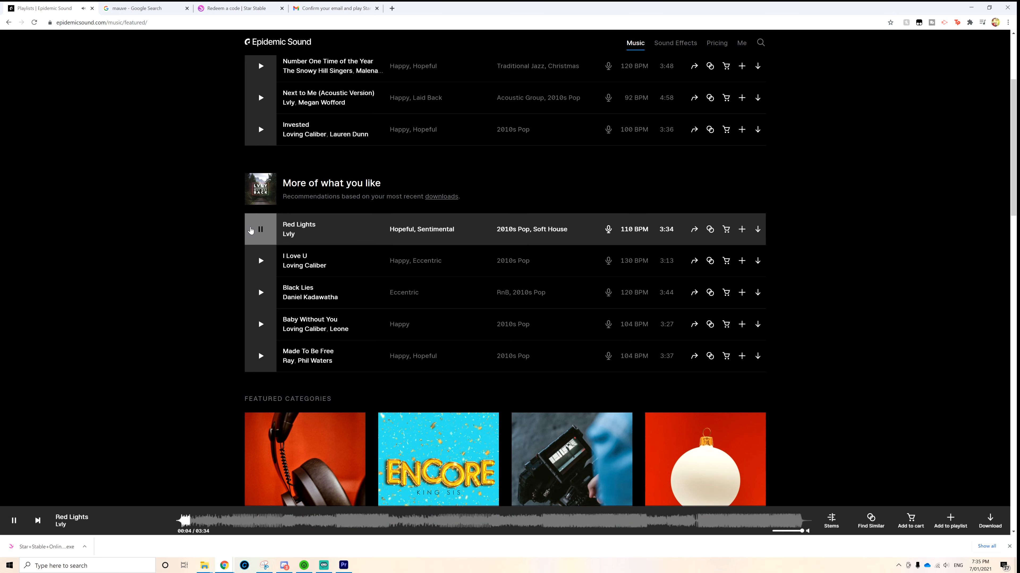
click(251, 230)
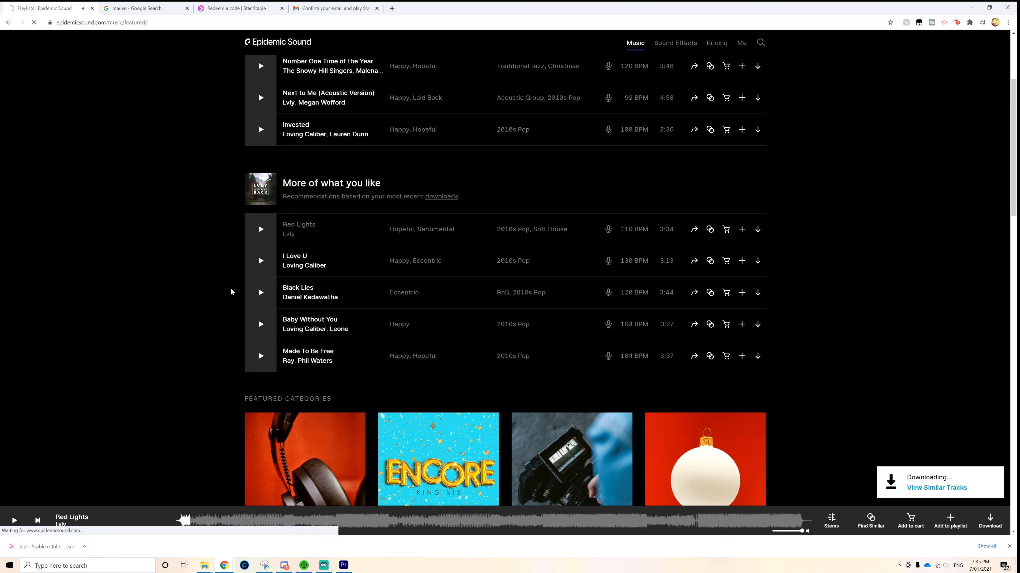
click(260, 292)
scroll(15, 504, down, 1)
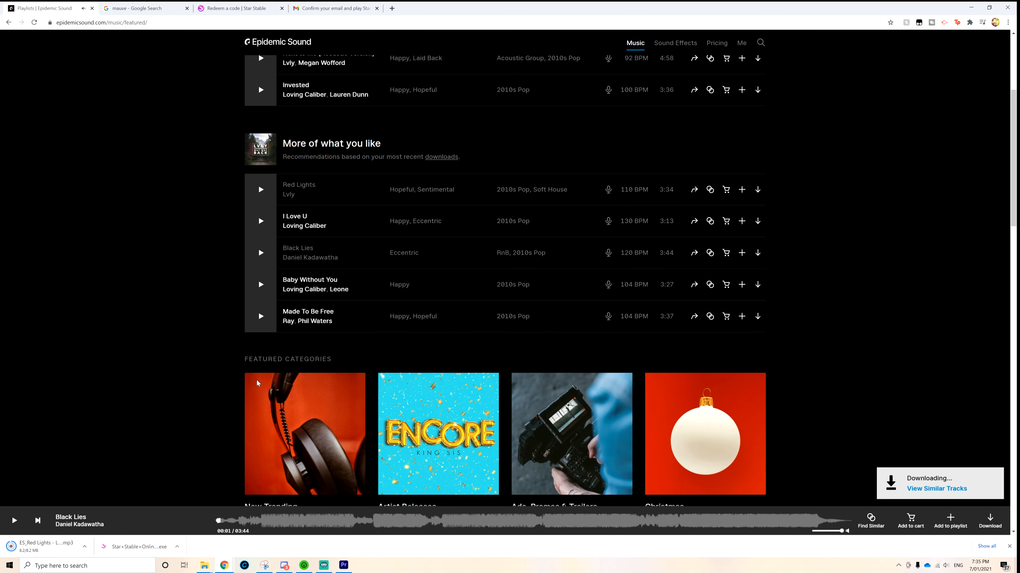
Step: Return to Premiere Pro and import the downloaded ES_Red Lights MP3 from the Downloads folder
click(970, 7)
double_click(178, 492)
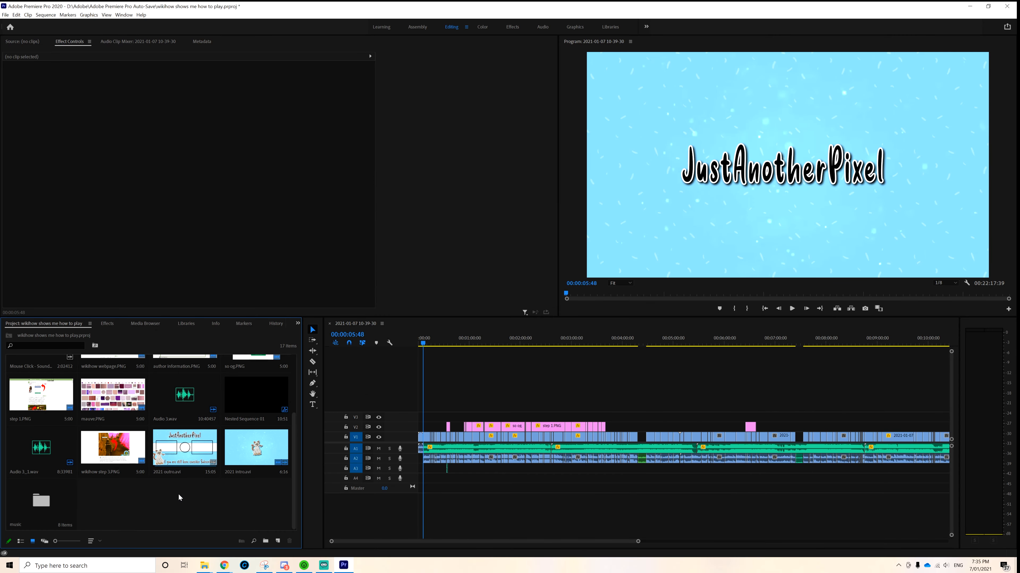
click(33, 158)
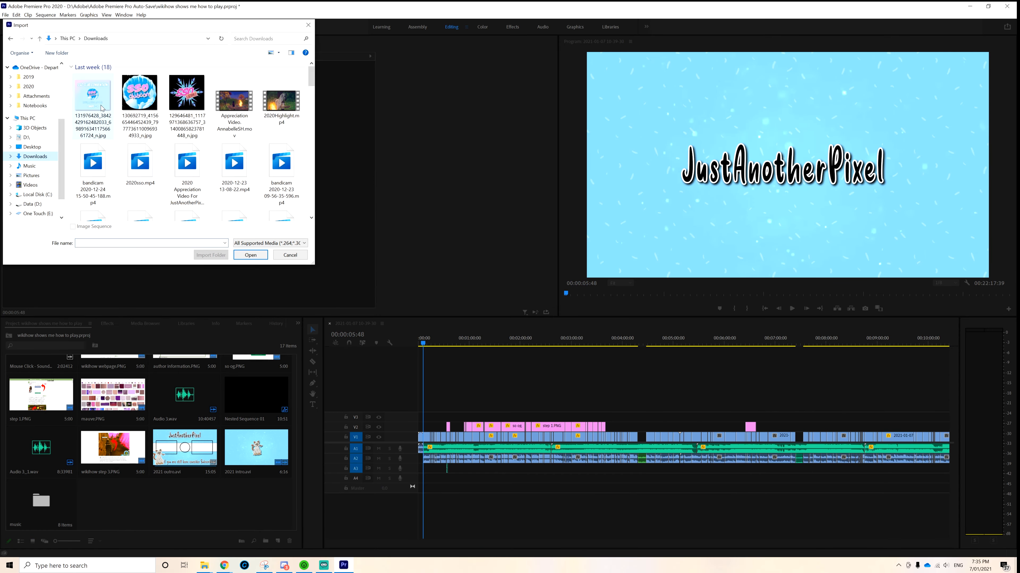
double_click(100, 97)
click(426, 344)
drag(426, 343, 632, 379)
drag(332, 542, 511, 537)
key(backslash)
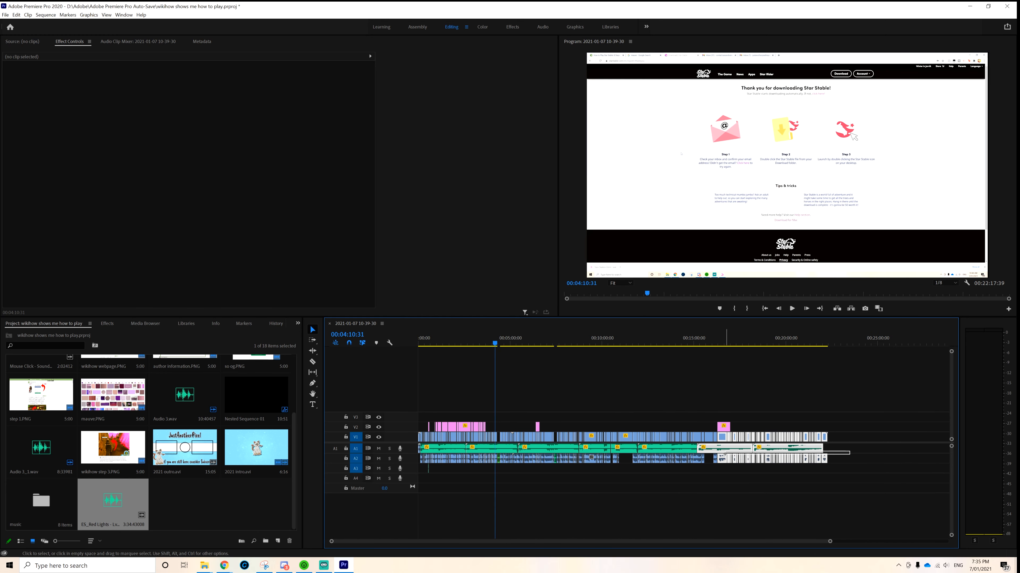
drag(661, 449, 578, 450)
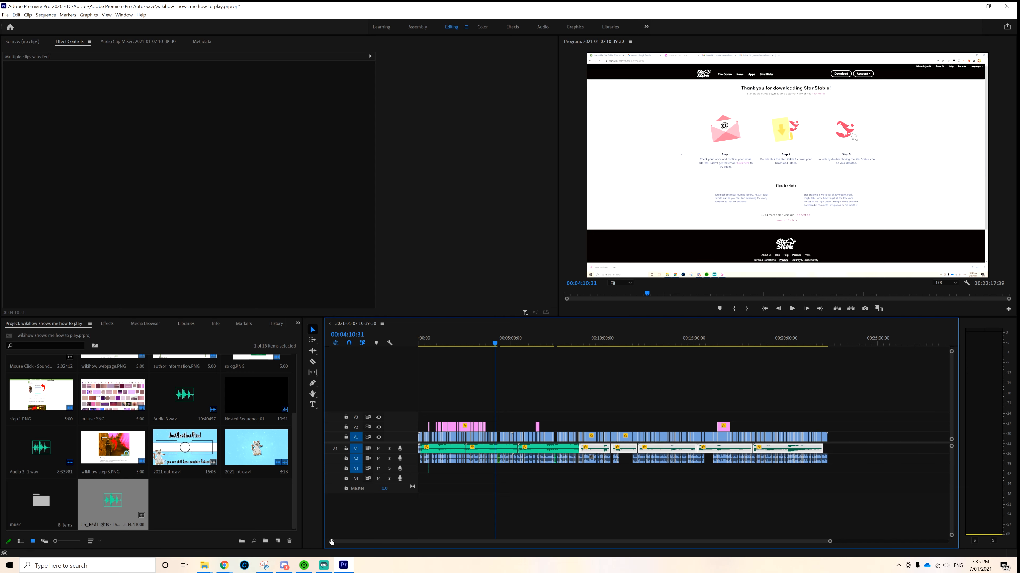
key(equal)
key(equal)
key(equal)
key(equal)
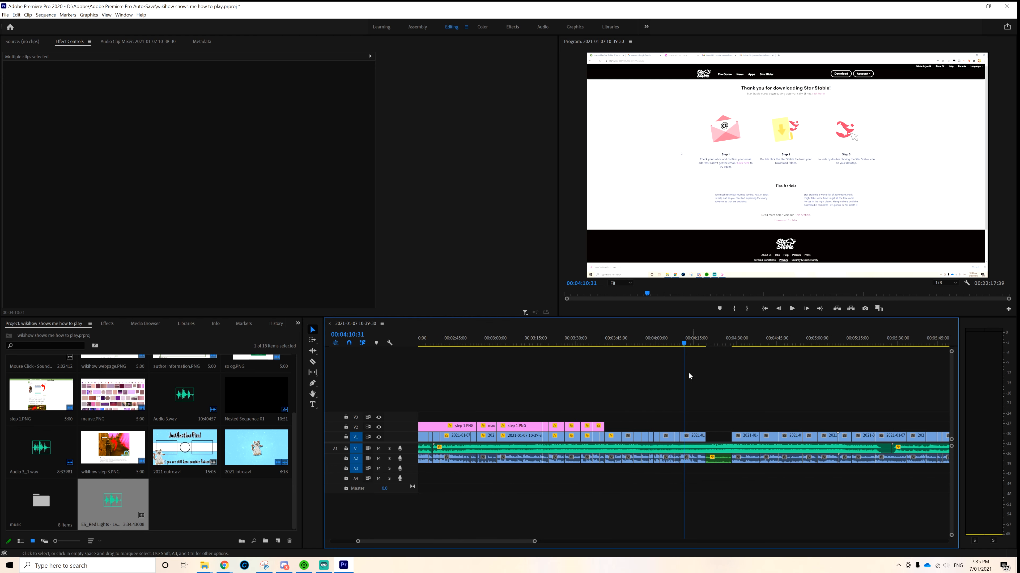
Step: Lock tracks V1 and A2, and shift the music clips after about 00:10:30:00 later to match the short voice gap
mouse_move(684, 343)
mouse_down()
mouse_move(944, 350)
mouse_move(1017, 370)
mouse_move(647, 379)
mouse_up()
click(345, 437)
click(345, 459)
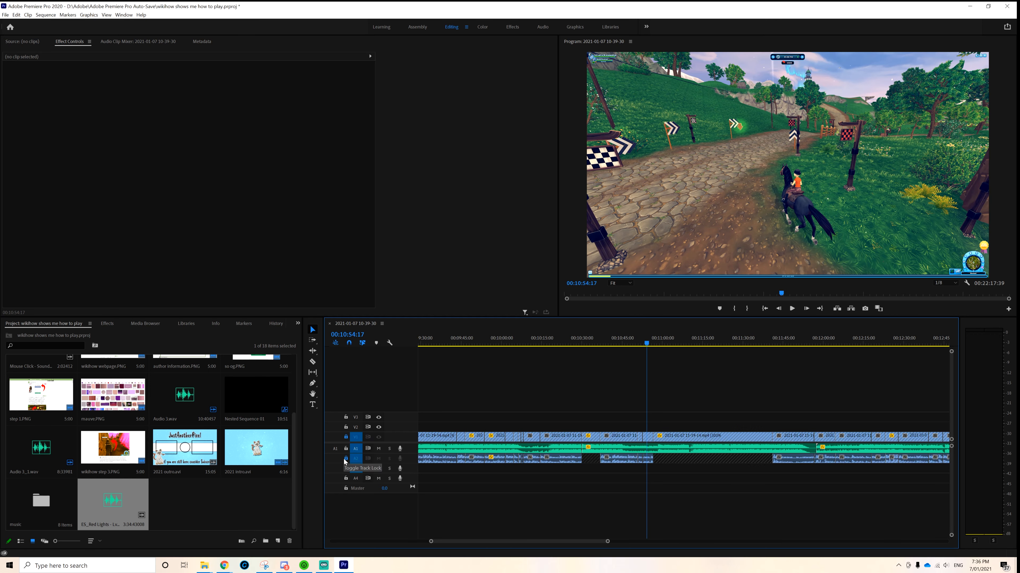
click(312, 340)
click(608, 450)
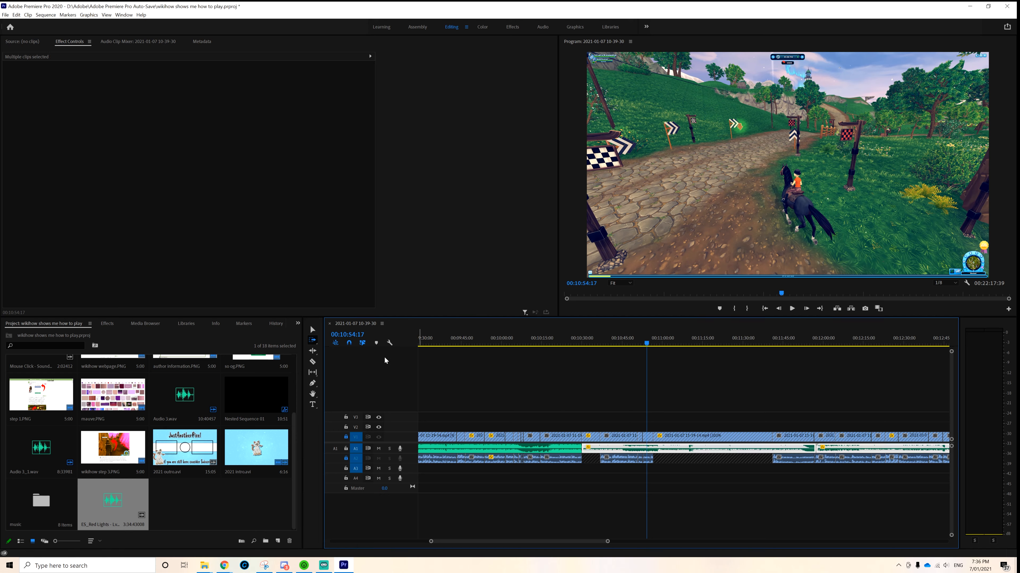
click(312, 329)
drag(608, 450, 627, 450)
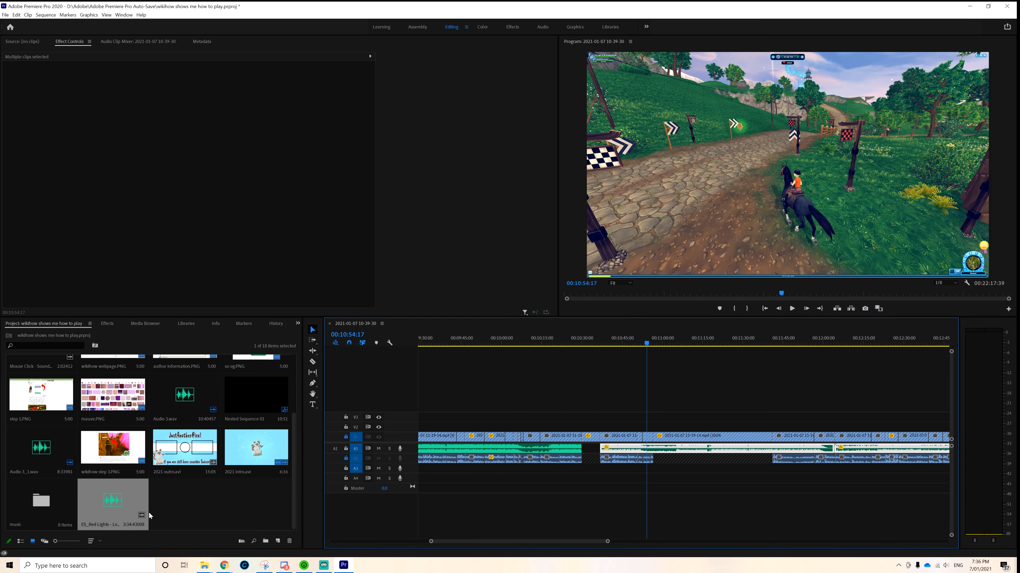
Step: Place ES_Red Lights on A3 in the two voice gaps, and shift the following A1 music to start where the voice resumes
drag(148, 516, 670, 474)
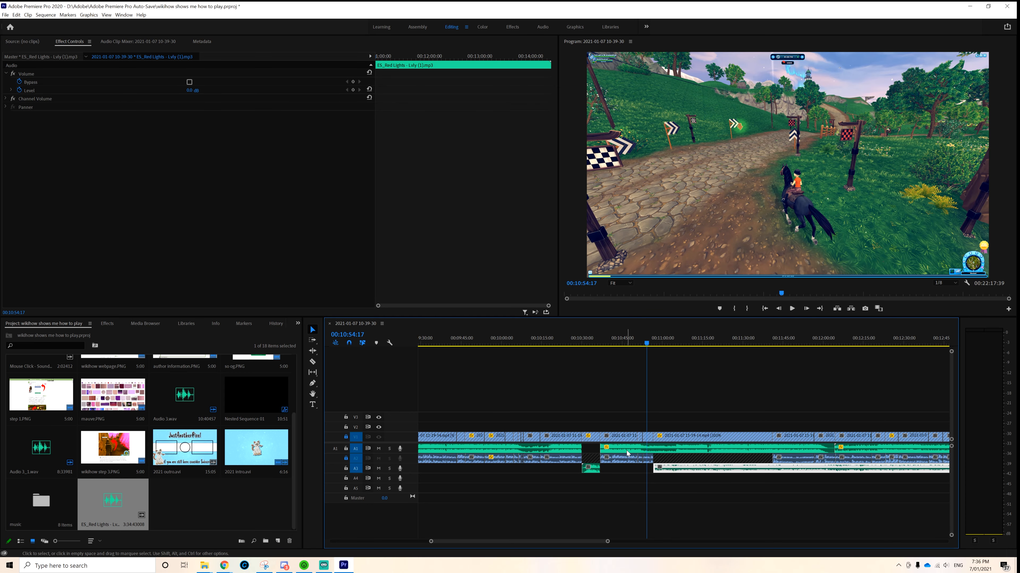
click(312, 340)
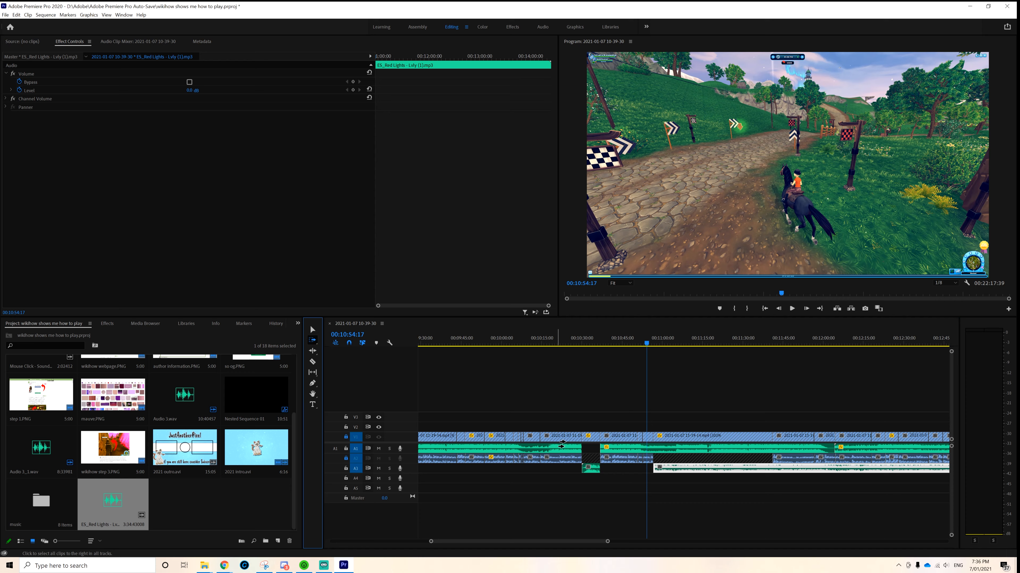
click(605, 449)
key(v)
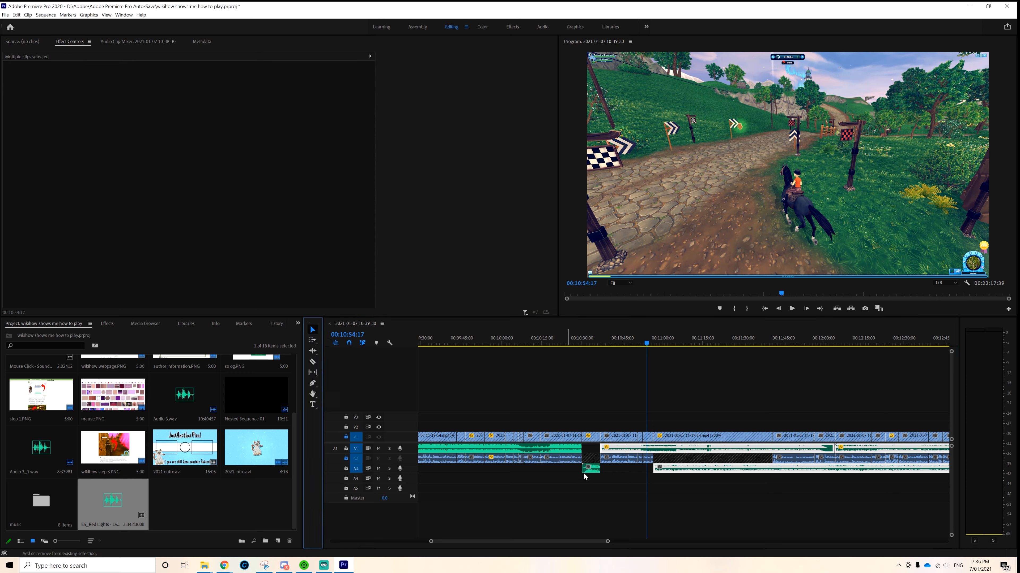
shift+click(658, 471)
drag(613, 448, 786, 450)
click(750, 417)
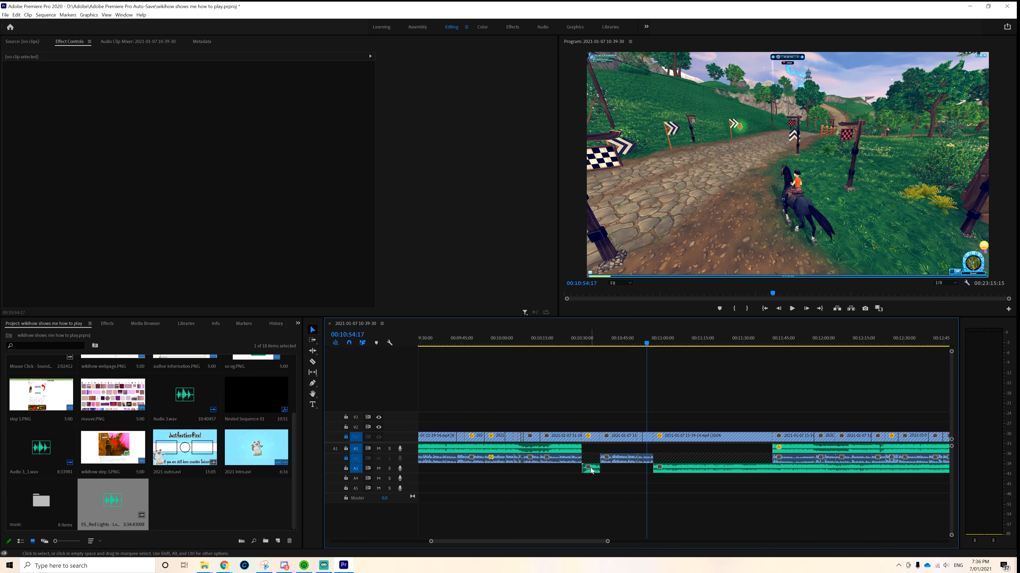
Step: Move the two ES_Red Lights pieces in the voice gaps from A3 up to music track A1
drag(575, 543, 583, 540)
drag(636, 469, 636, 450)
drag(479, 469, 479, 449)
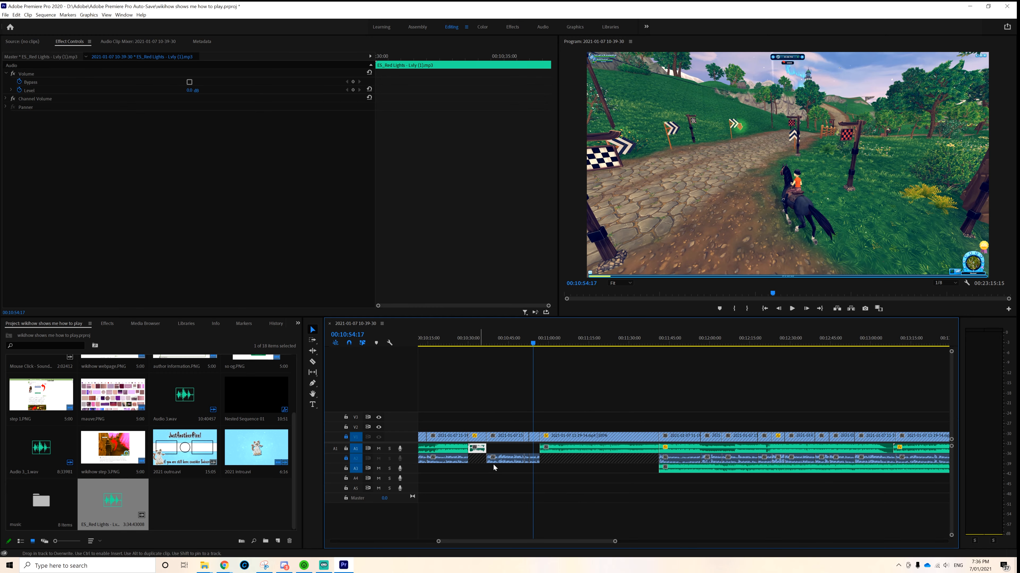
click(495, 469)
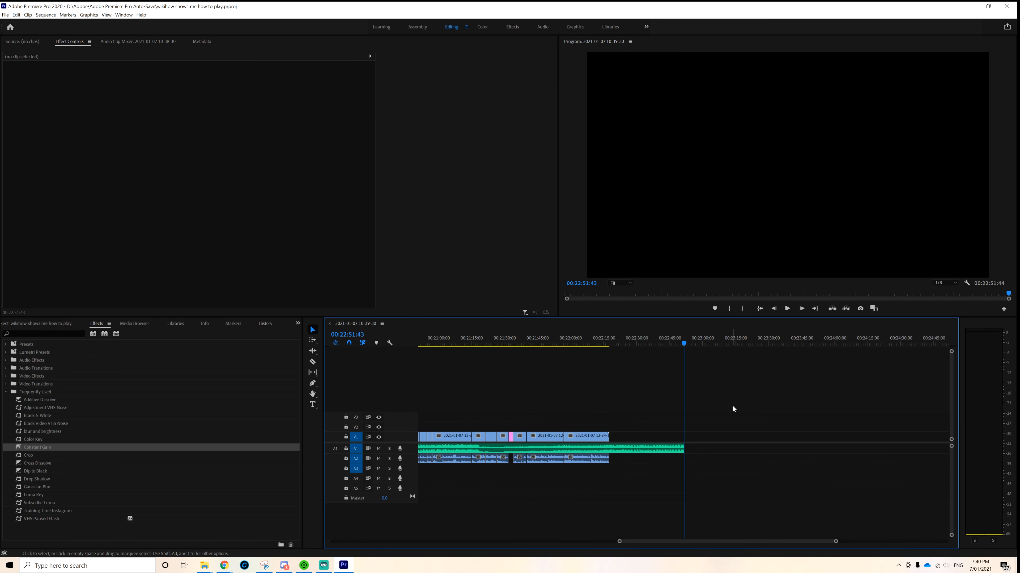
Step: Place the 2021 outro clip on the main video track directly after the last gameplay clip
click(584, 344)
click(56, 324)
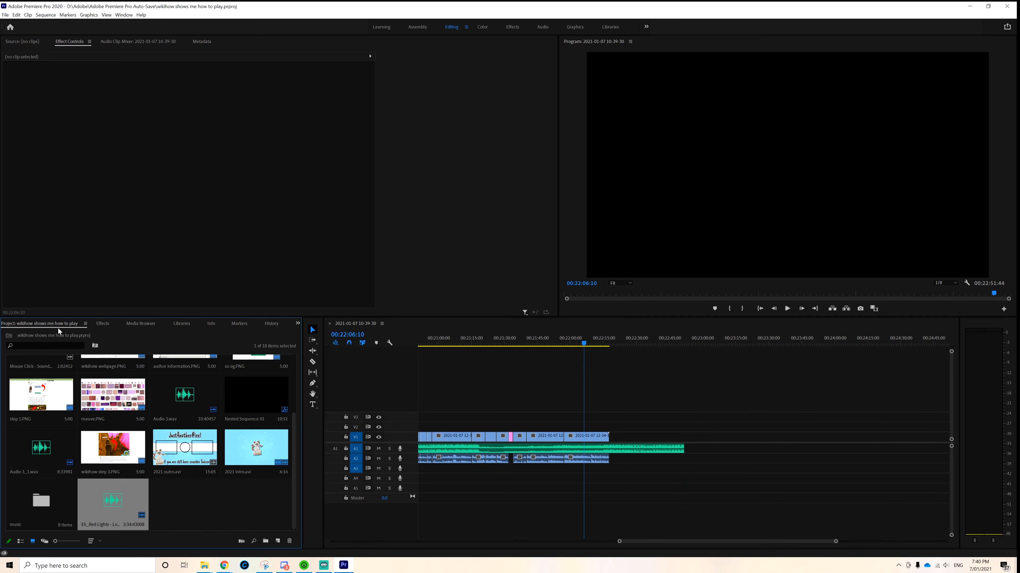
drag(173, 452, 614, 437)
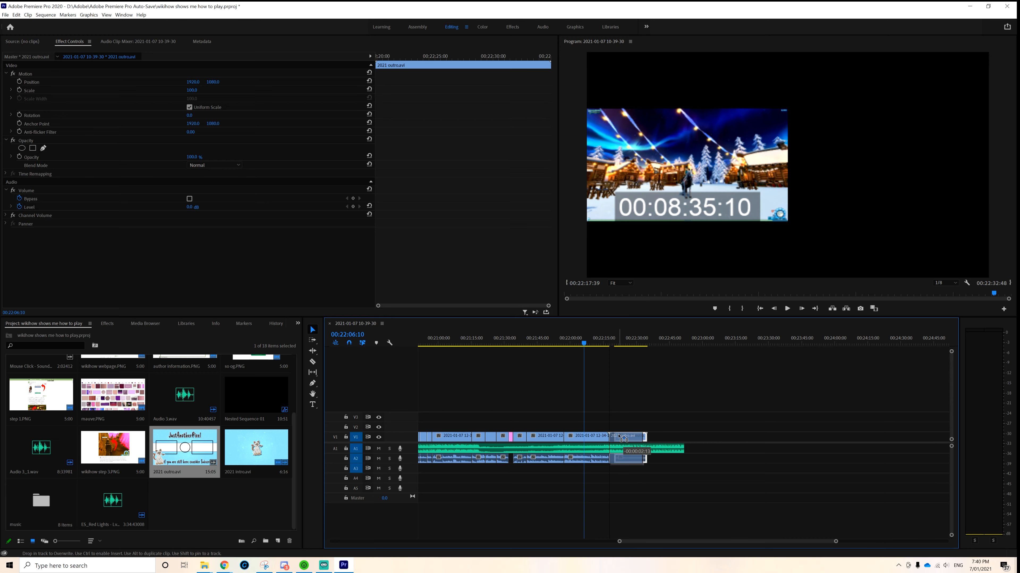
Step: Apply an Additive Dissolve transition at the cut between the last gameplay clip and the 2021 outro
click(108, 323)
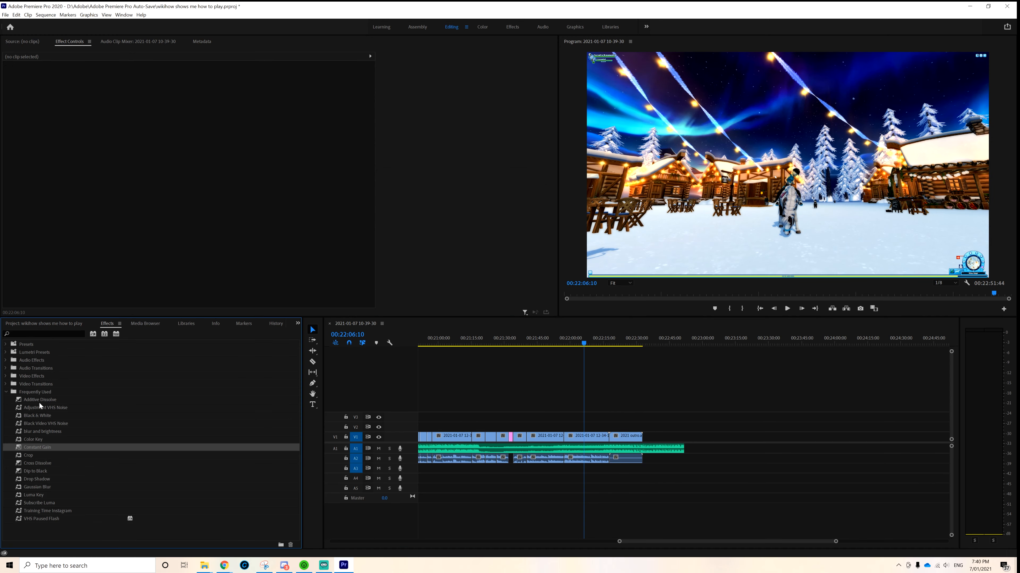
drag(40, 402, 609, 436)
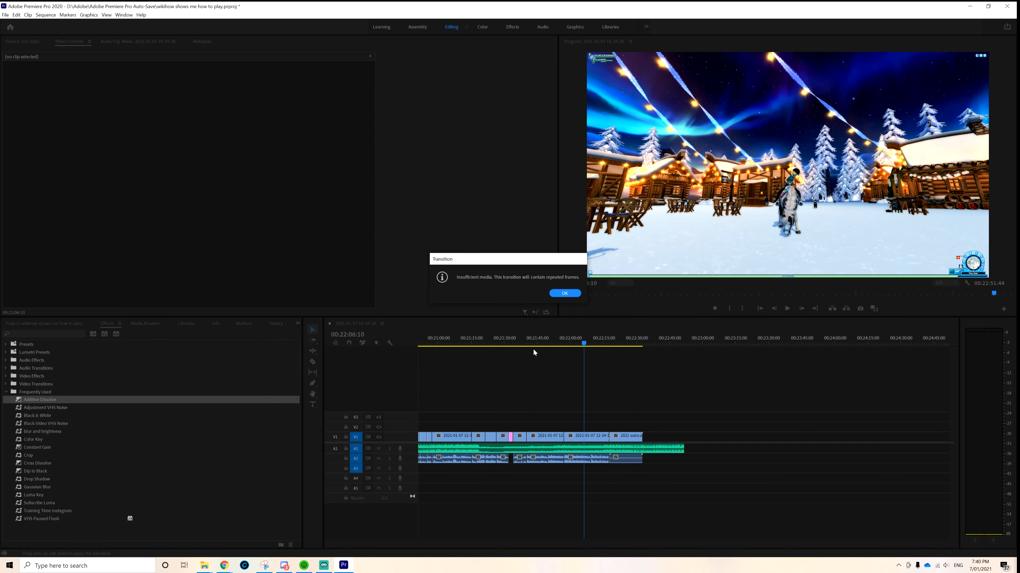
click(565, 293)
click(33, 472)
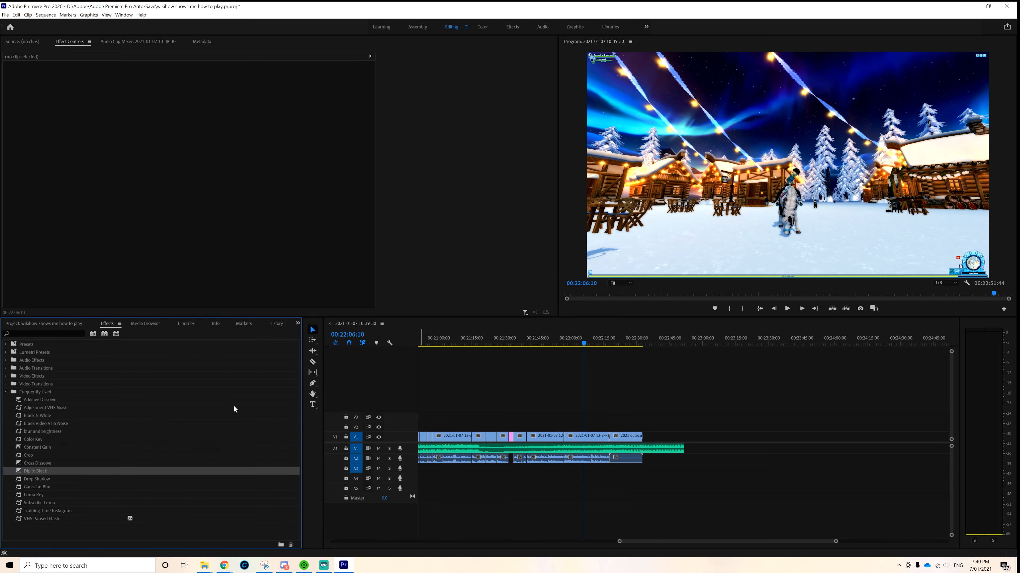
click(22, 399)
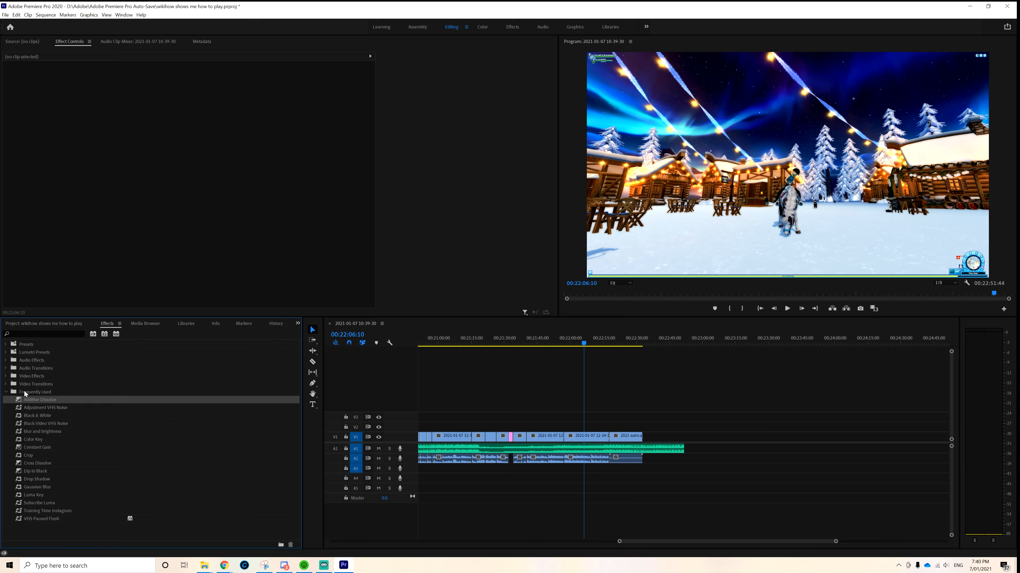
click(23, 393)
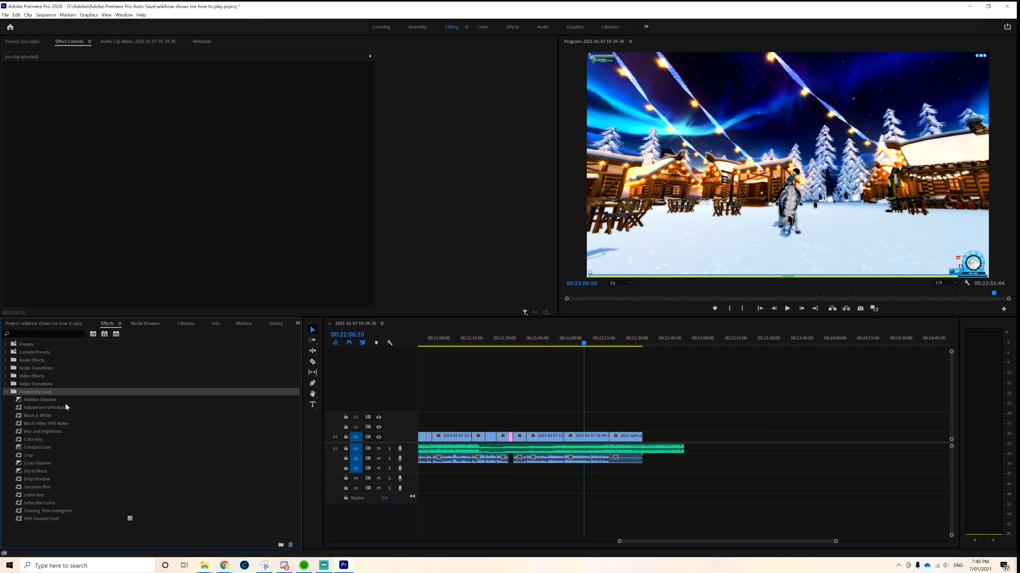
click(770, 451)
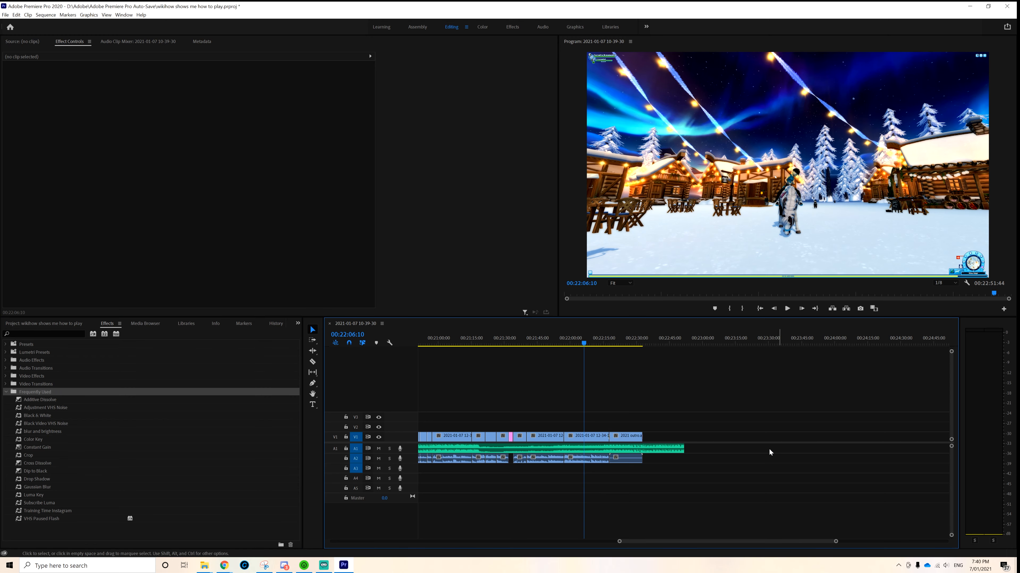
Step: Trim the final ES_High Hopes music clip to the end of the outro and split it where the outro starts
drag(689, 452, 642, 451)
key(c)
click(610, 449)
Step: Set the outro music piece's volume level to 0.5 dB and add Constant Gain transitions at its start and end
key(v)
click(618, 449)
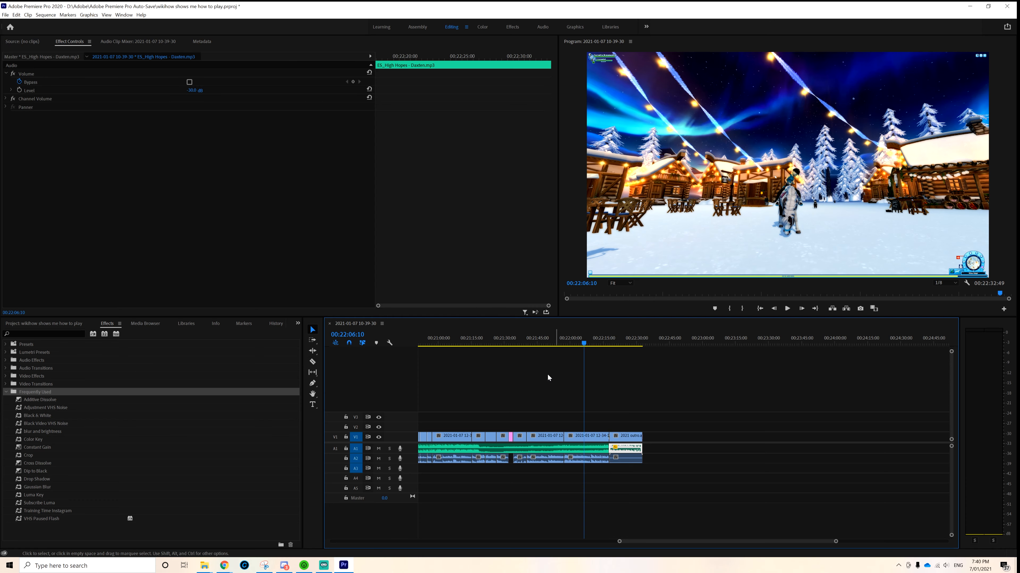
drag(192, 90, 206, 90)
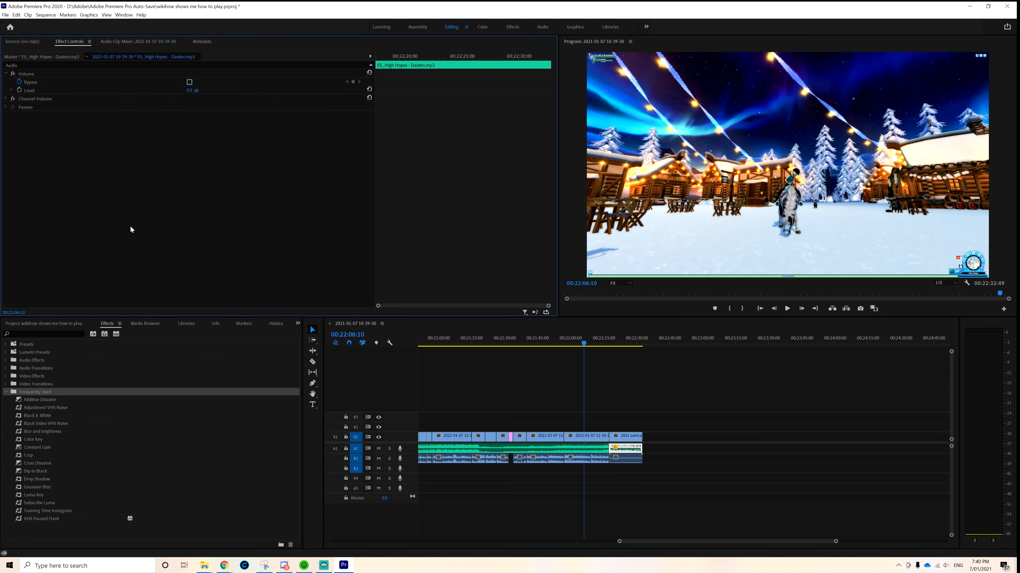
drag(43, 449, 610, 451)
drag(235, 451, 638, 452)
Step: Mark the whole sequence from its start to 00:22:32:48 as the in-to-out range and return the playhead to 00:00:00:00
drag(619, 542, 639, 545)
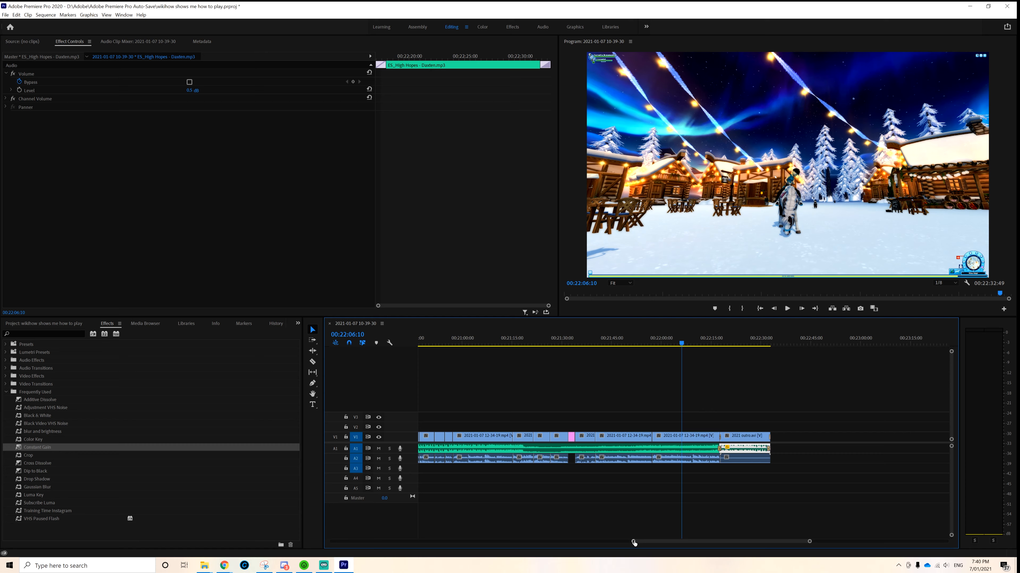
drag(634, 543, 491, 543)
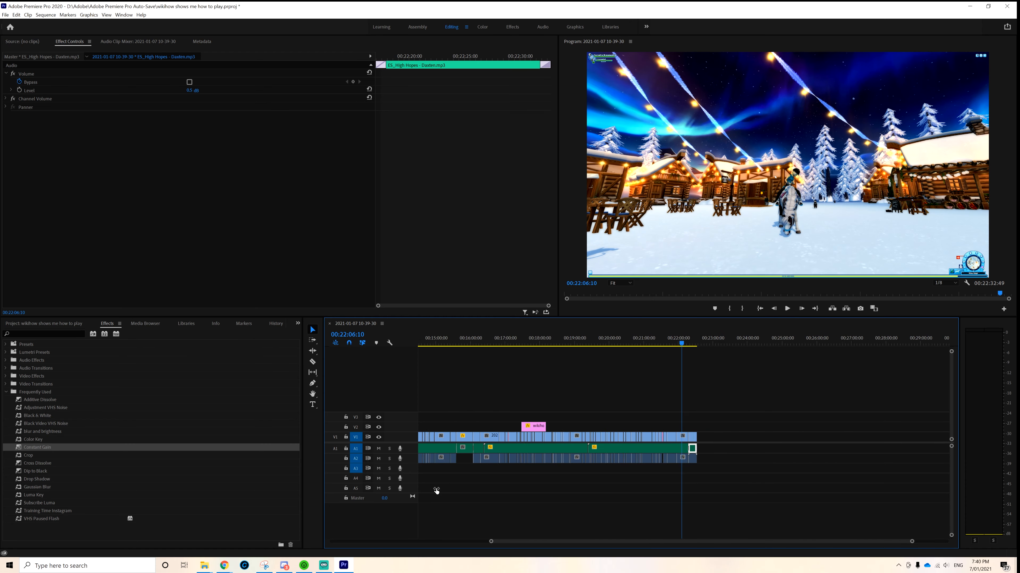
drag(436, 491, 232, 458)
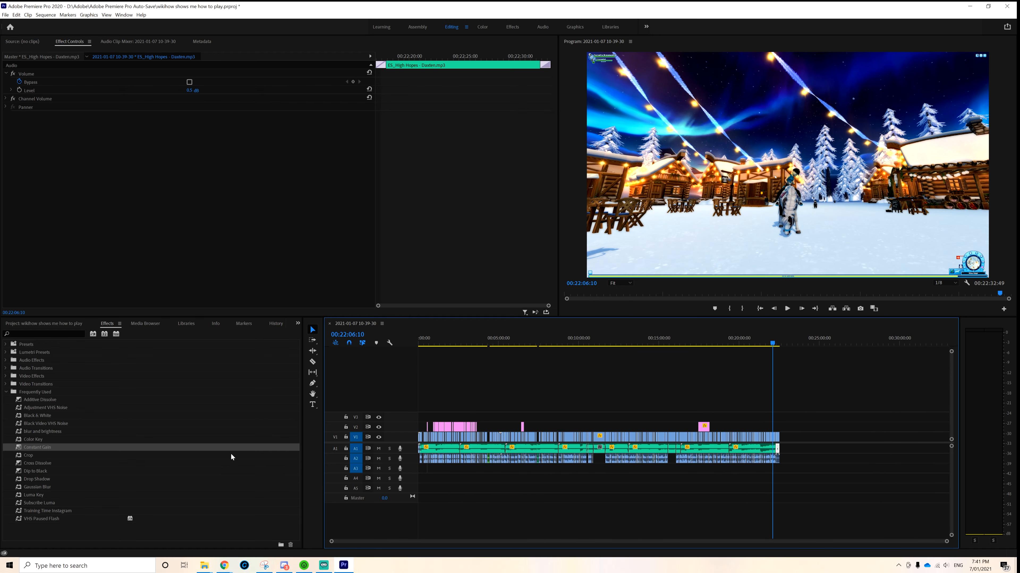
click(815, 309)
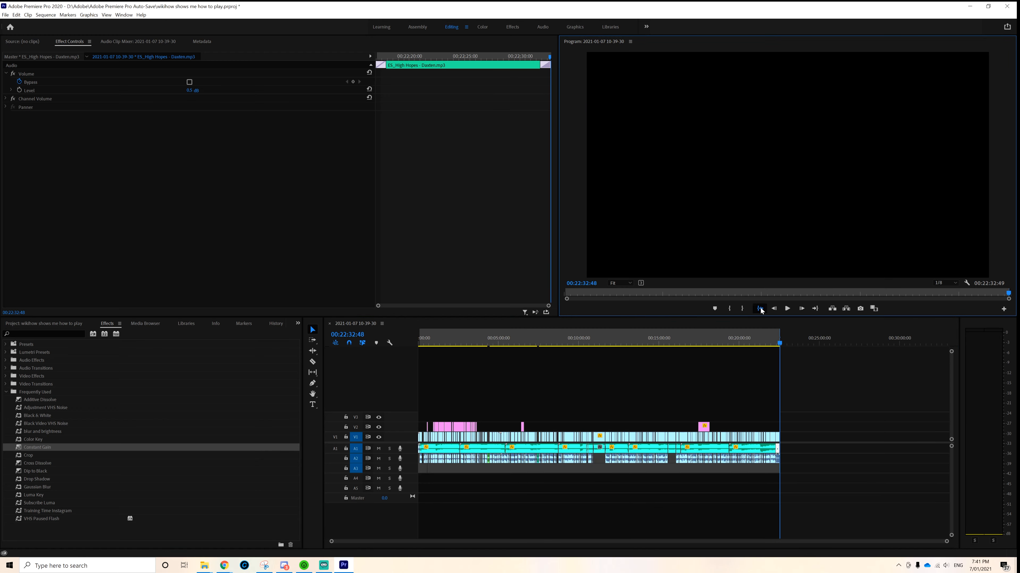
click(760, 309)
drag(331, 542, 367, 542)
click(610, 390)
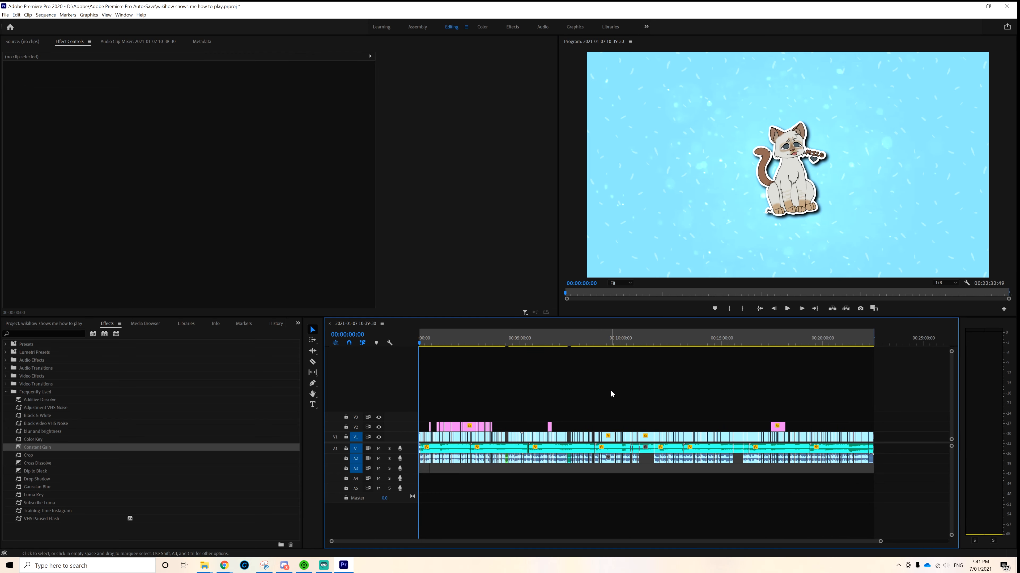